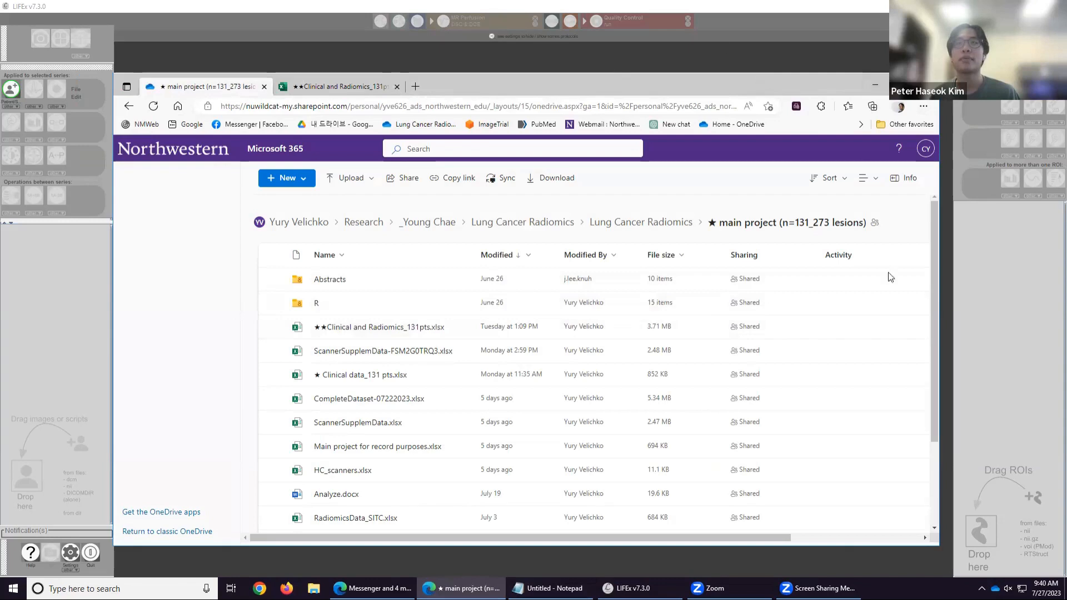
Go up to the Lung Cancer Radiomics folder and open the DICOM files 2 folder.
drag(757, 78, 711, 40)
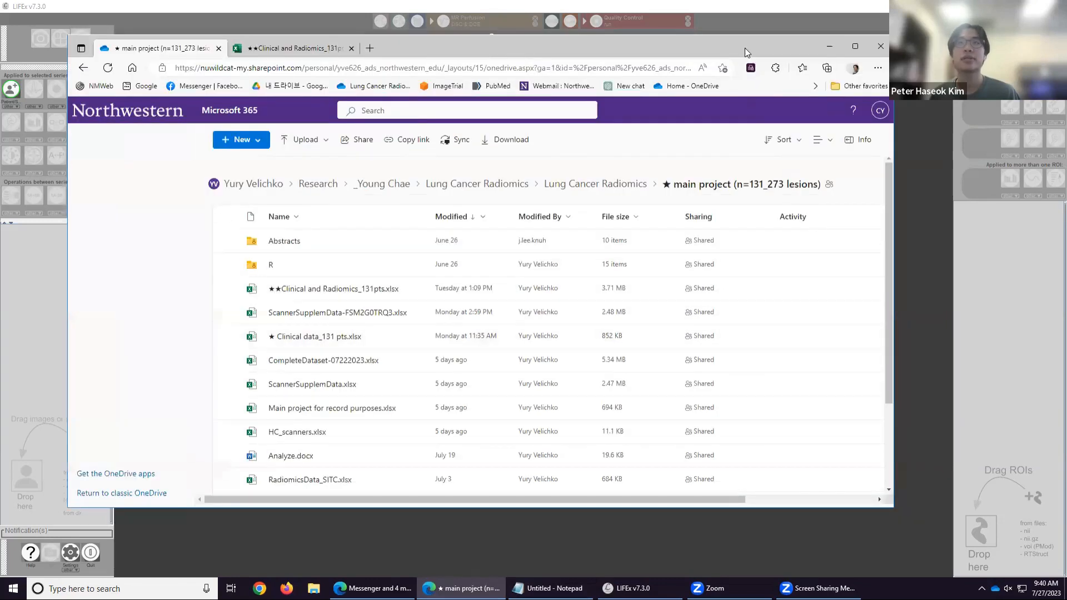
drag(787, 51, 843, 89)
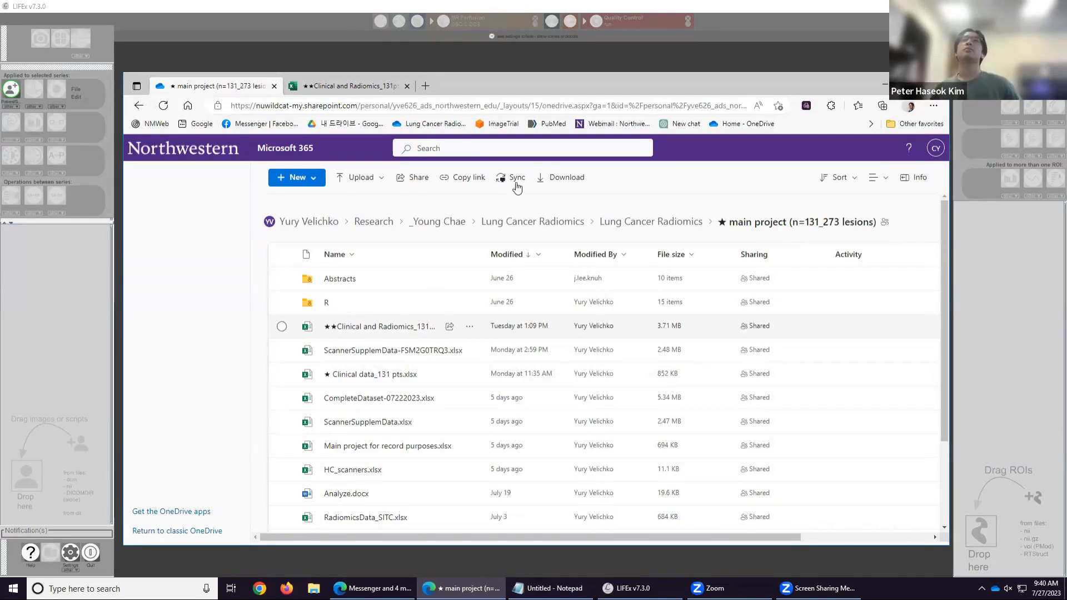
click(664, 224)
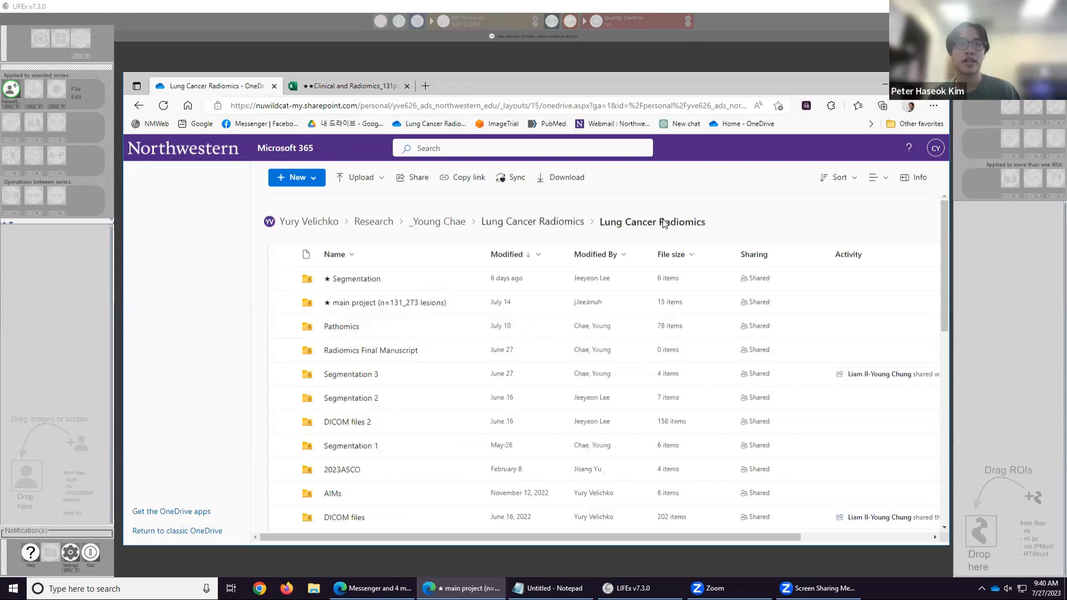
scroll(436, 358, down, 1)
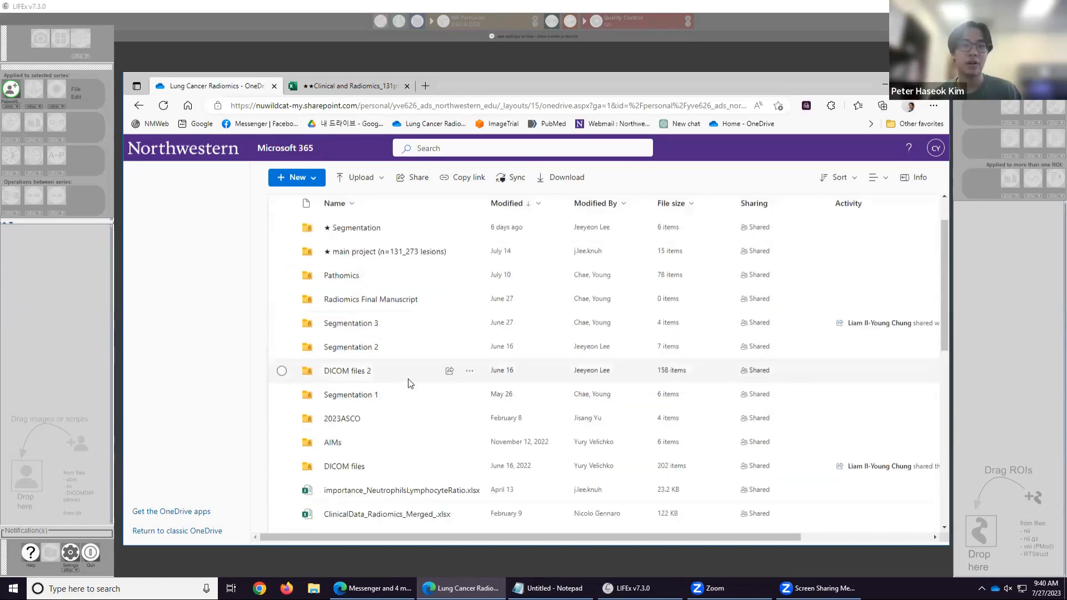
double_click(402, 375)
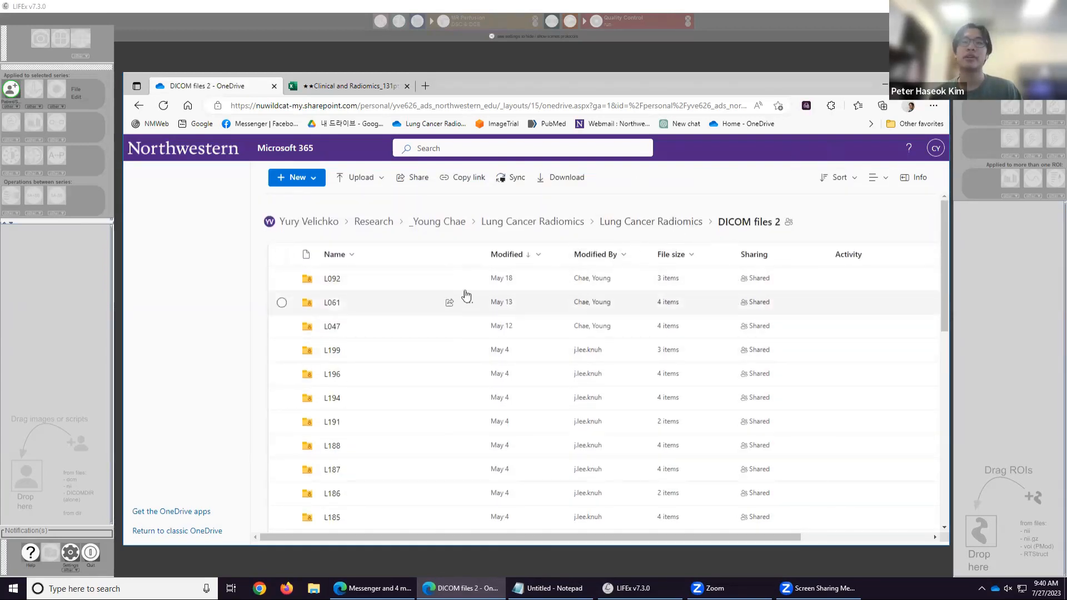
Sort the patient folders by name in ascending order and open the L001 folder.
click(336, 257)
click(364, 282)
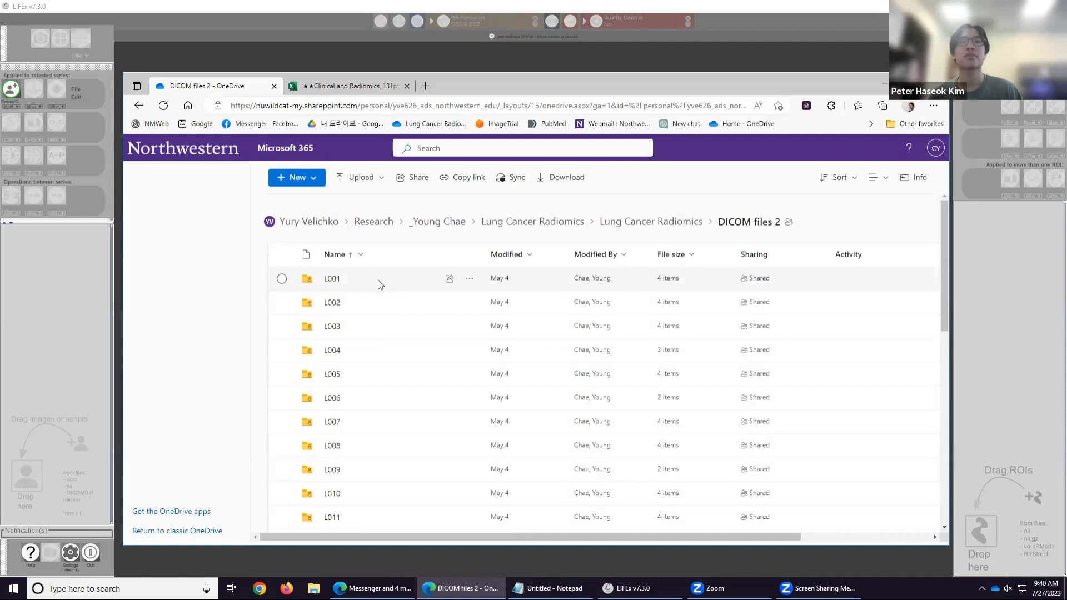
click(378, 285)
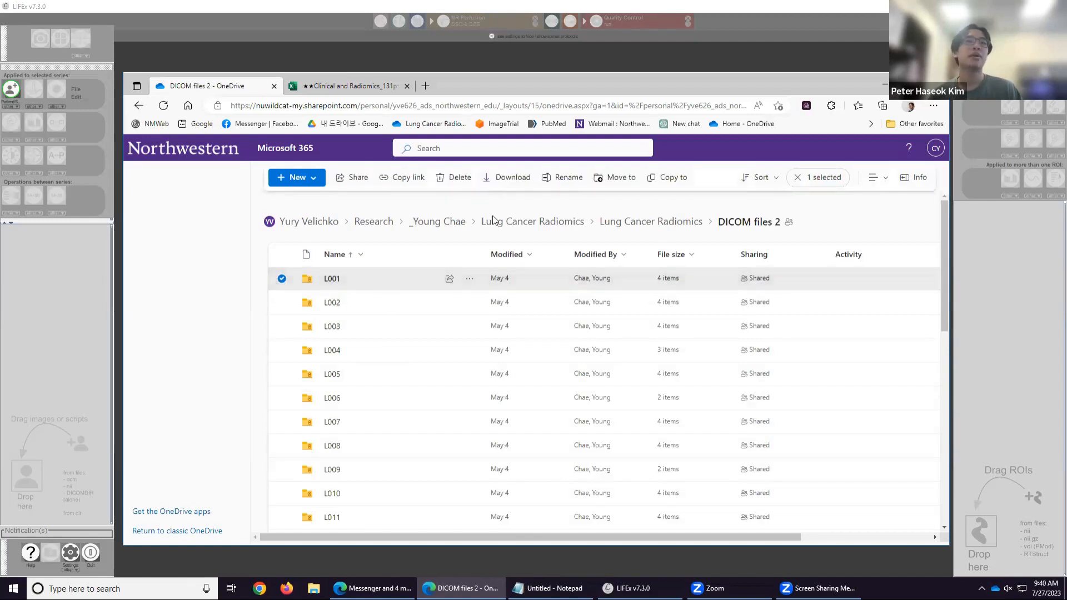
double_click(404, 272)
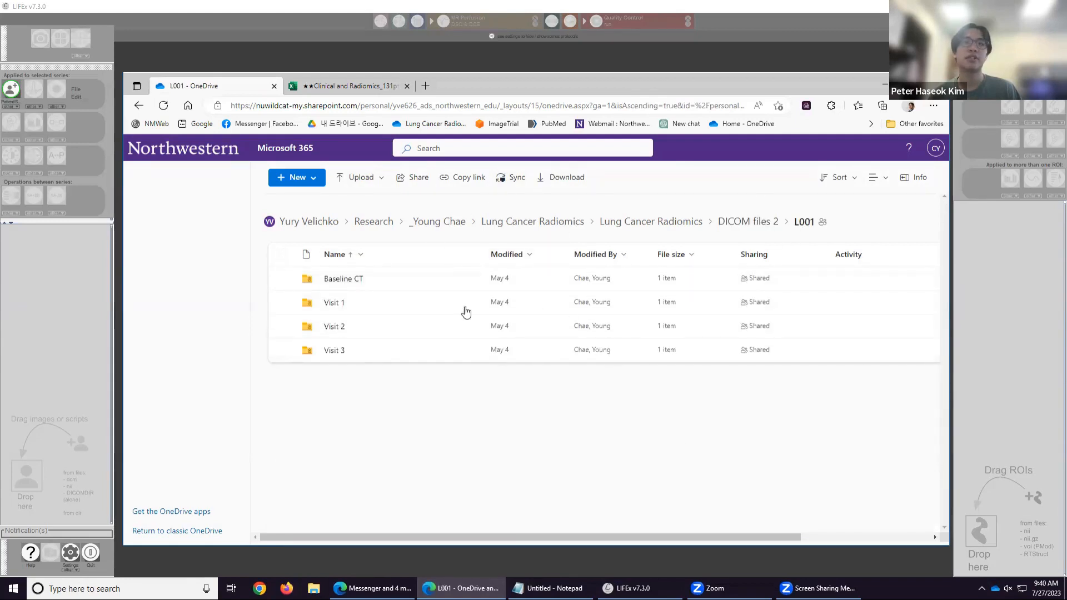
Open the Baseline CT folder and then its 5951 subfolder.
double_click(381, 283)
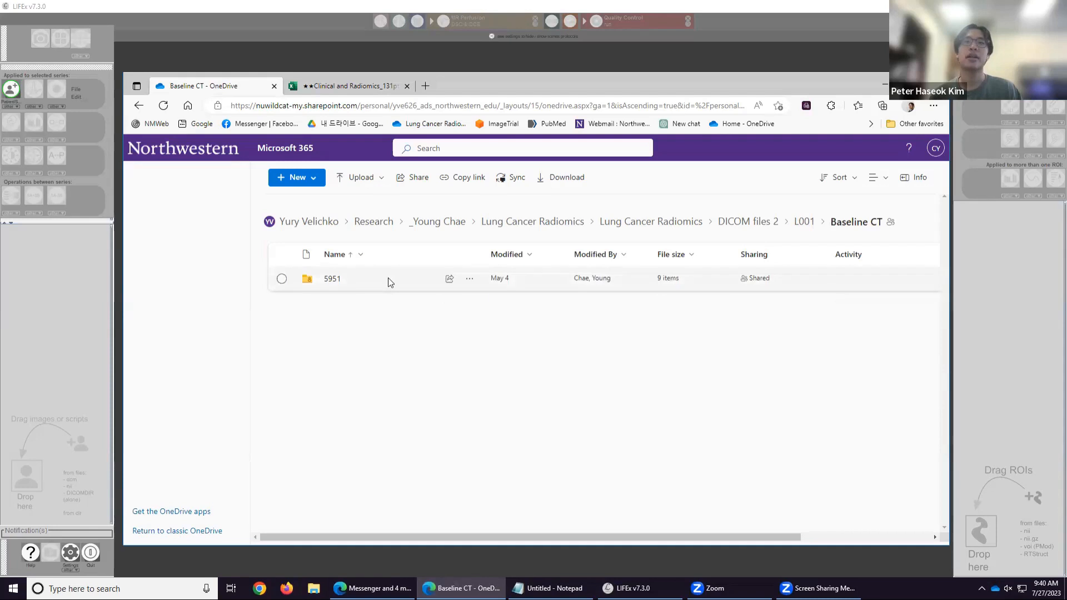
double_click(389, 281)
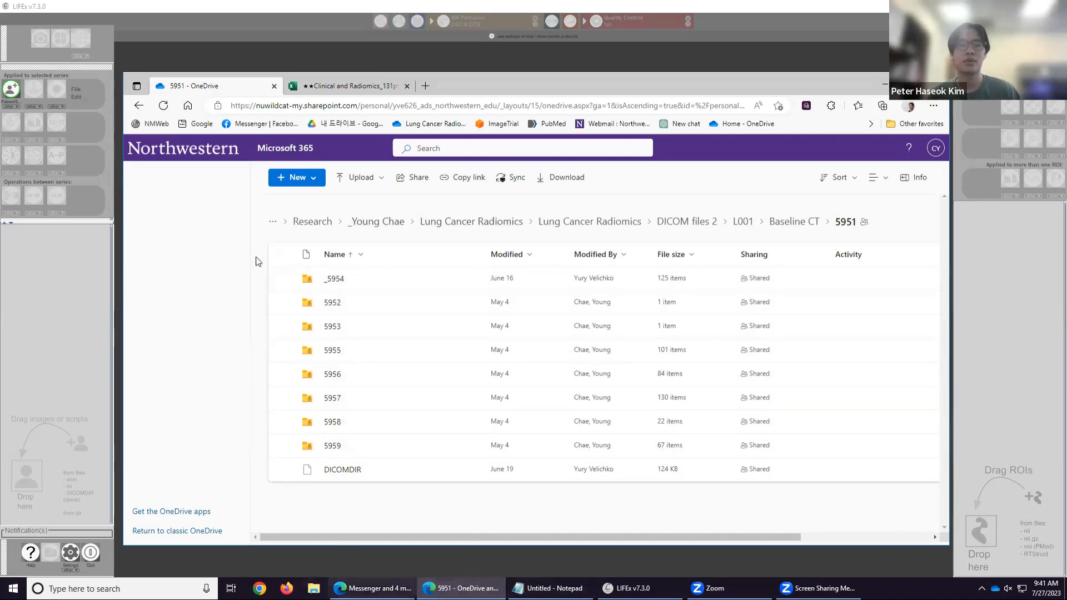
click(791, 222)
click(407, 282)
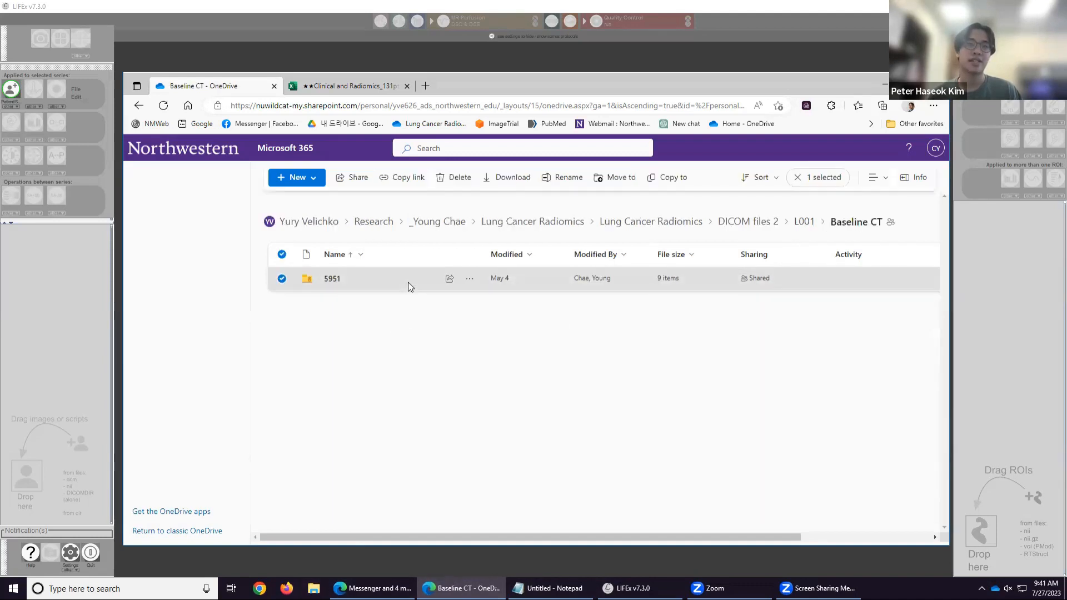
double_click(408, 284)
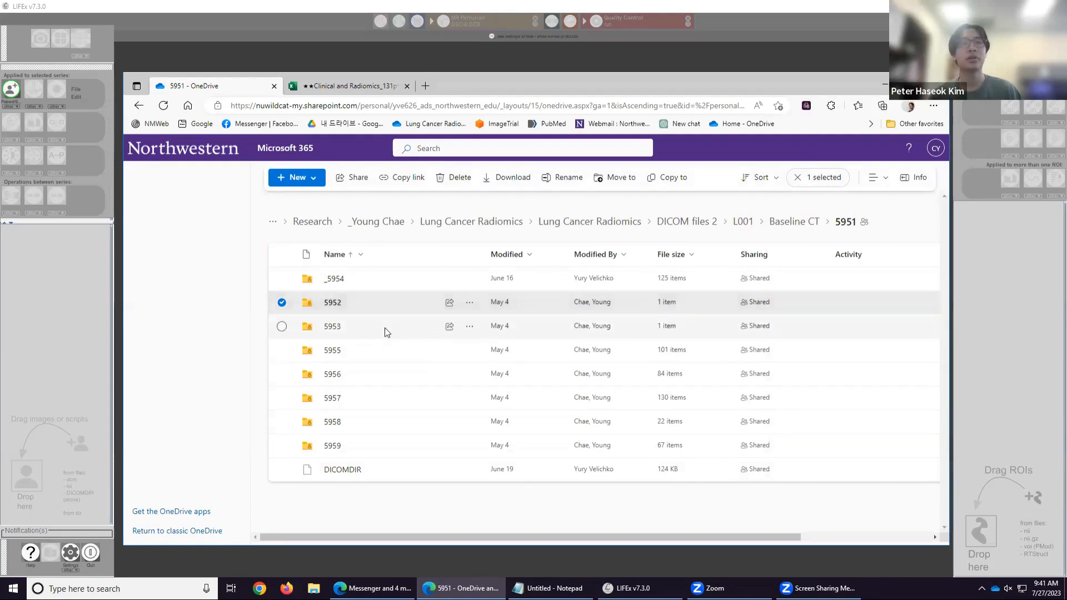
Select the _5954 series folder inside 5951.
click(386, 425)
click(394, 286)
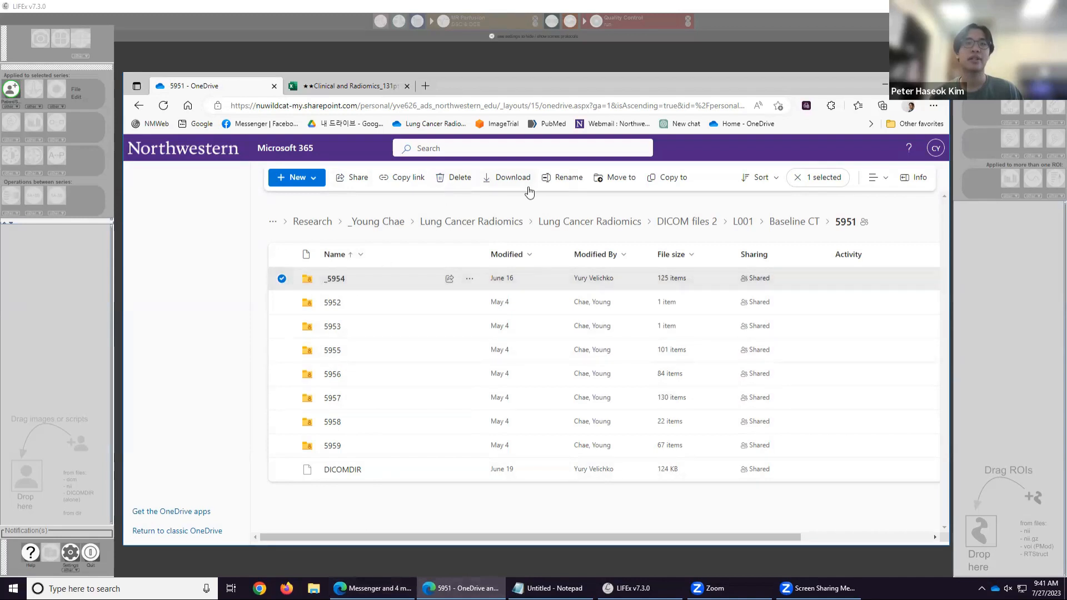
Open File Explorer, go to Downloads, and open the downloaded _5954 zip archive.
click(314, 588)
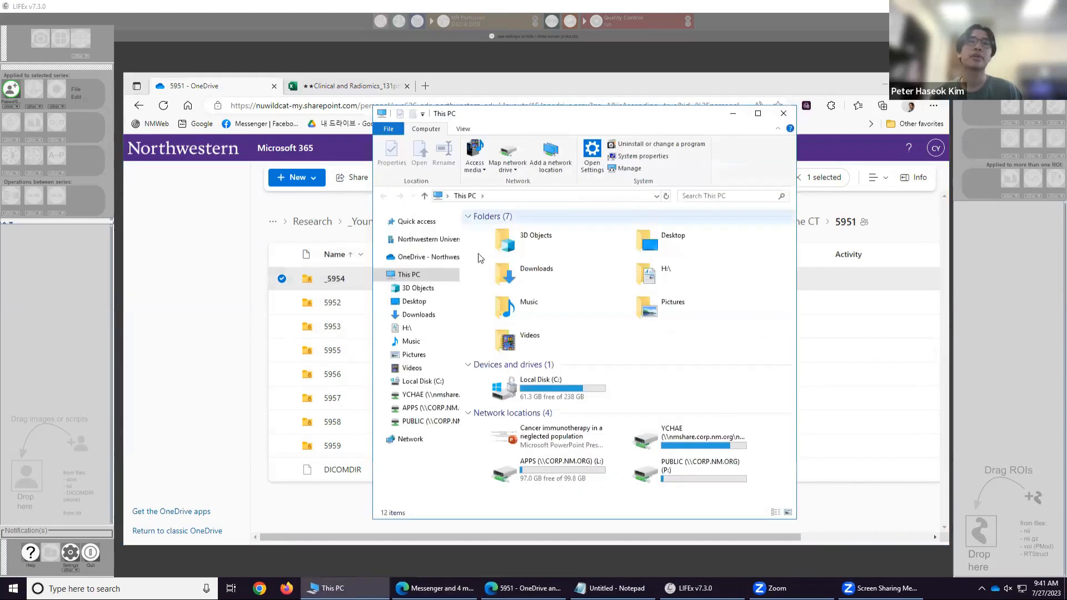
click(422, 328)
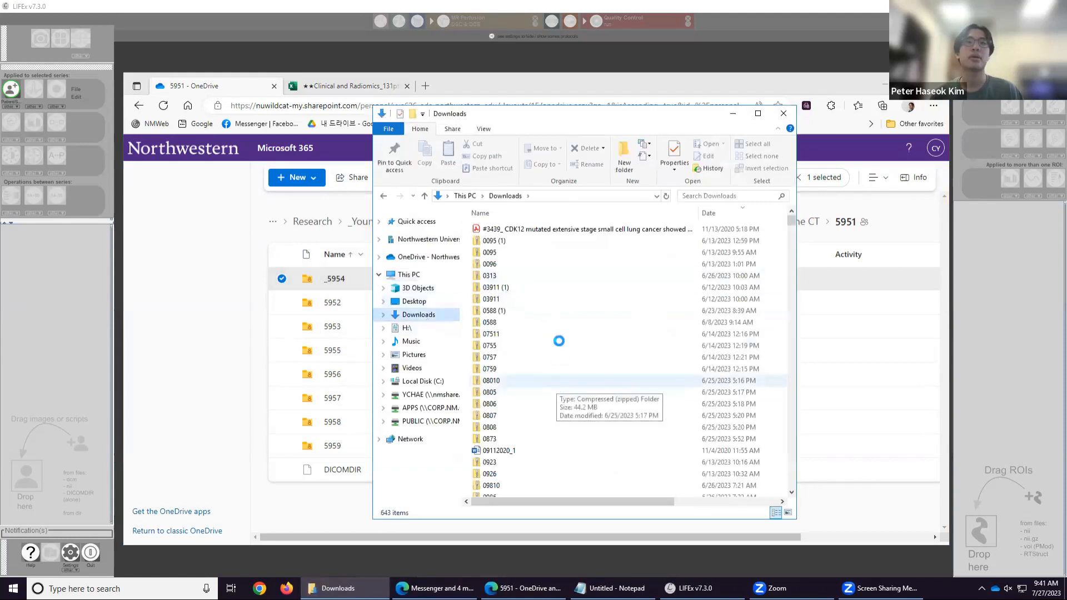
click(495, 313)
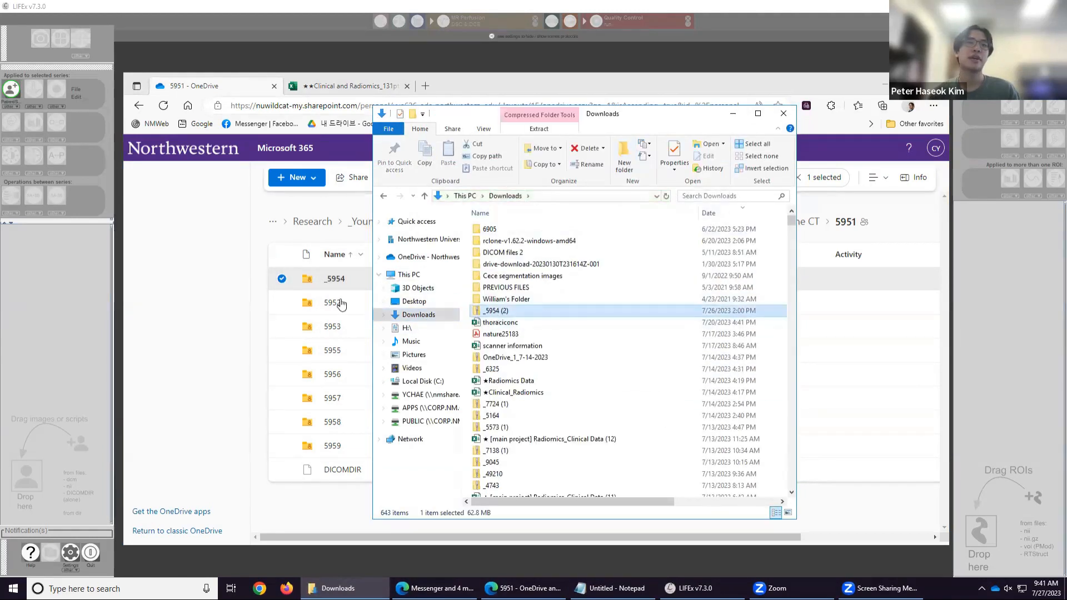
double_click(500, 310)
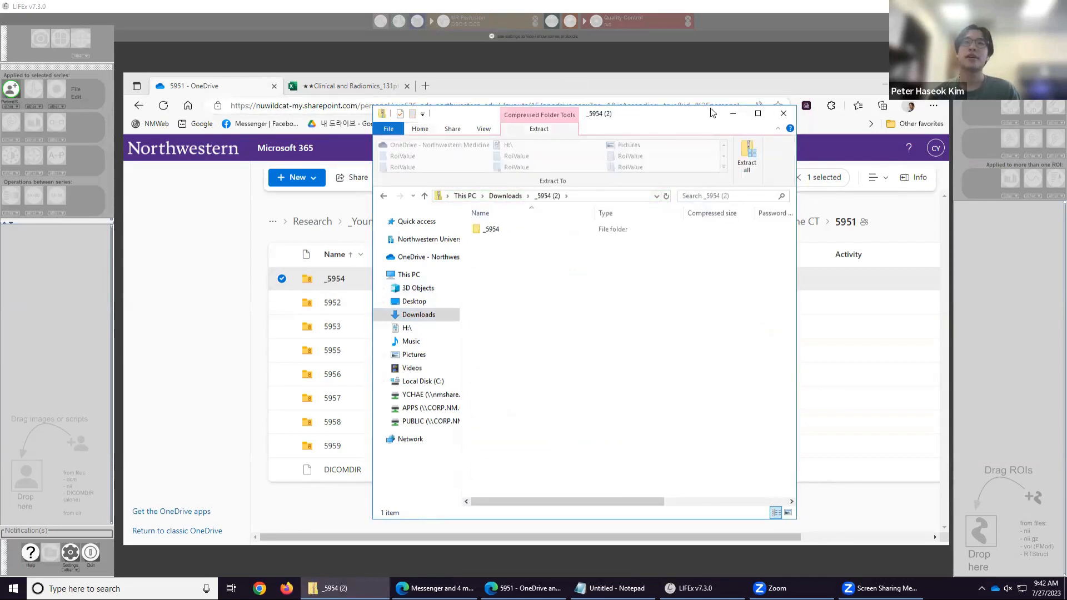
Open the _5954 folder inside the zipped archive.
drag(712, 113, 764, 114)
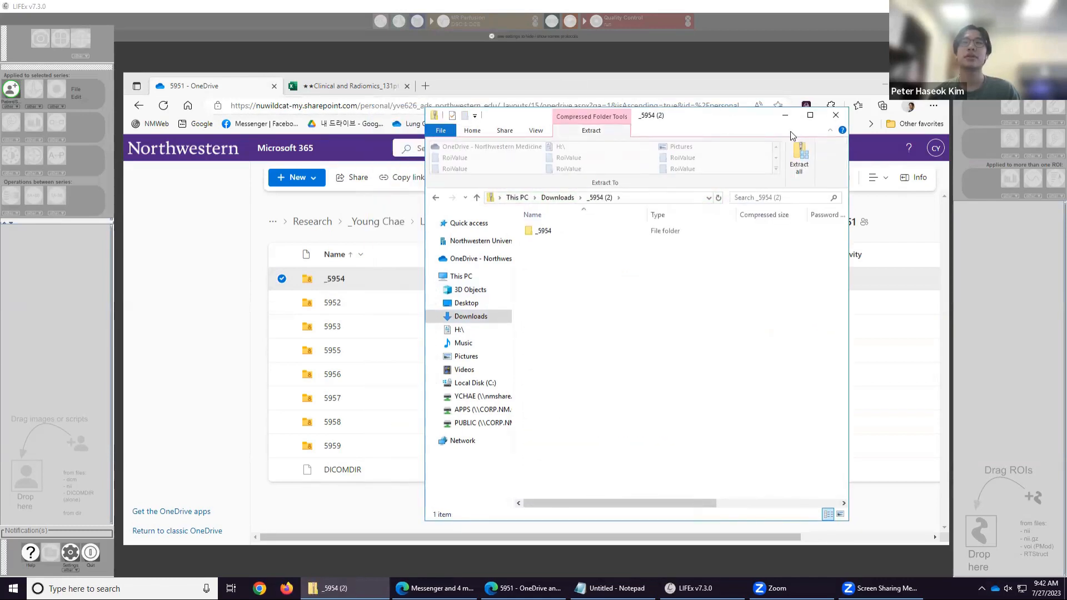
click(596, 232)
right_click(596, 233)
double_click(572, 230)
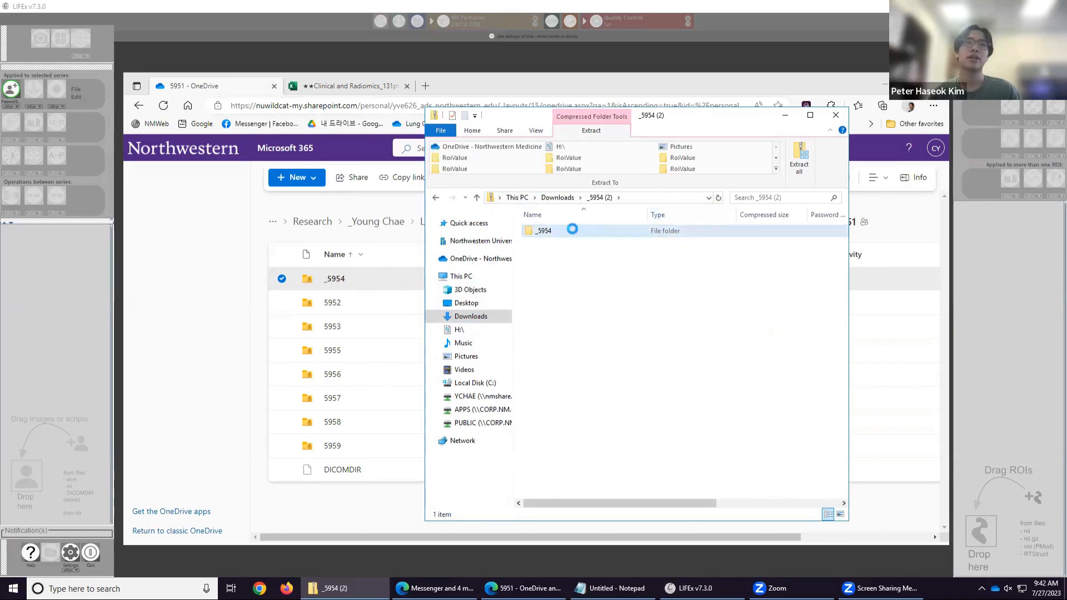
click(599, 198)
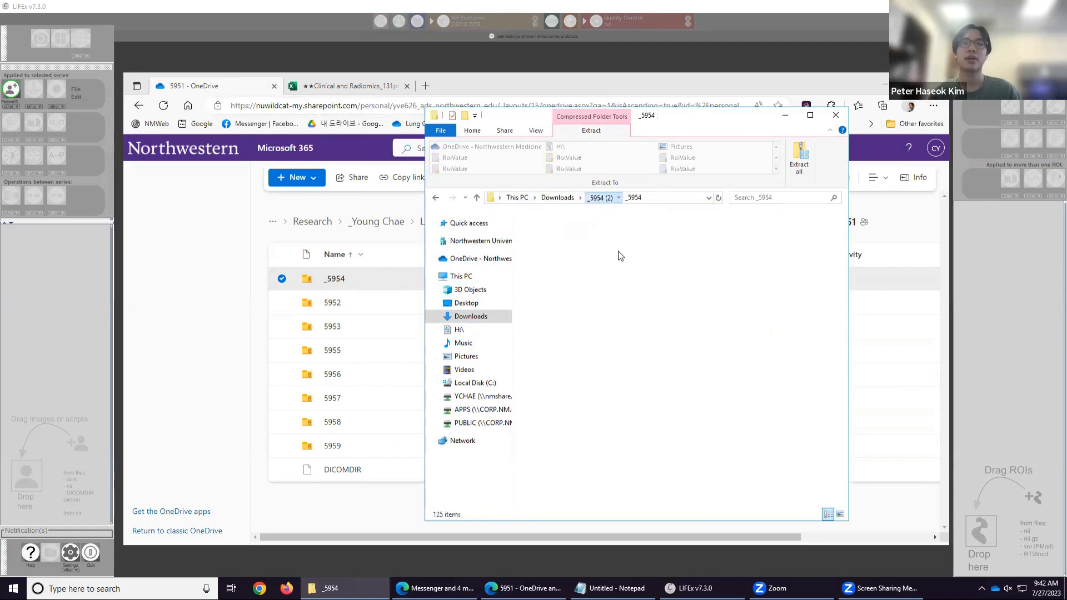
right_click(613, 234)
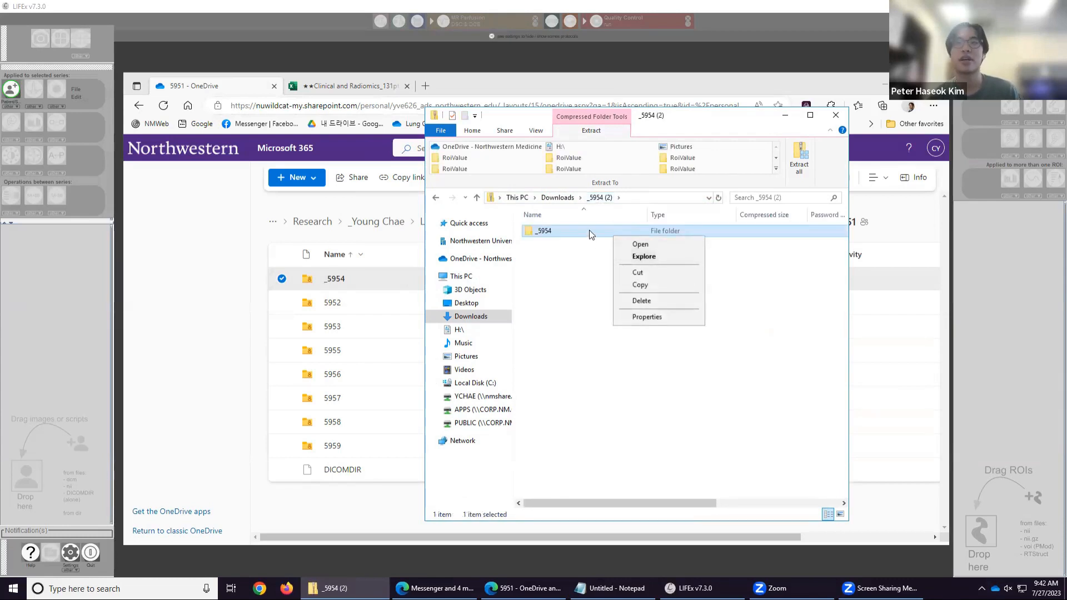
click(619, 256)
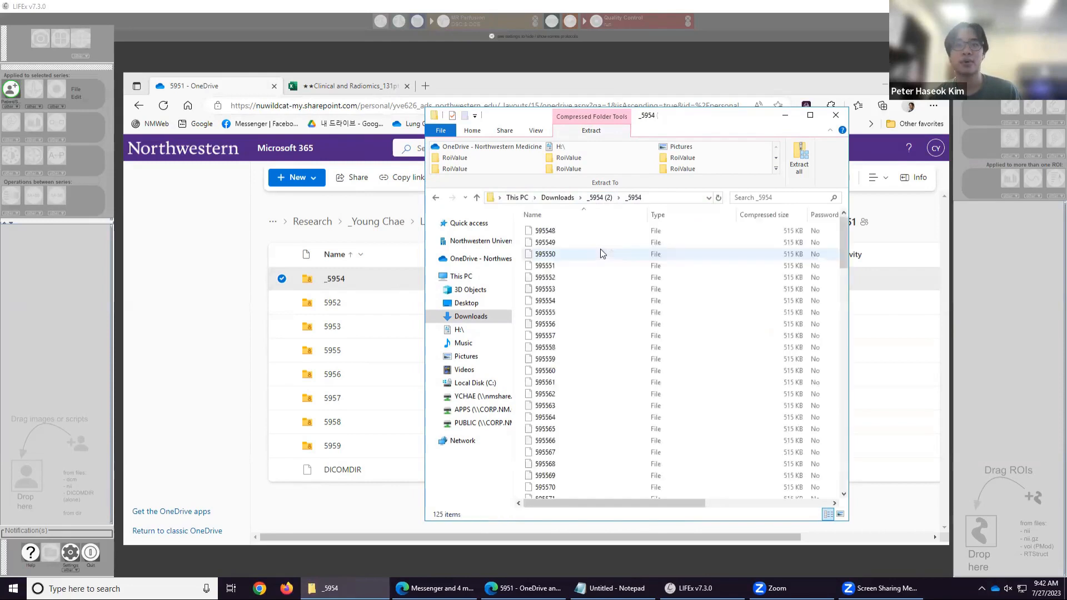
Select all image files in _5954 and drop them into LIFEx to load the CT series.
click(609, 250)
key(ctrl+a)
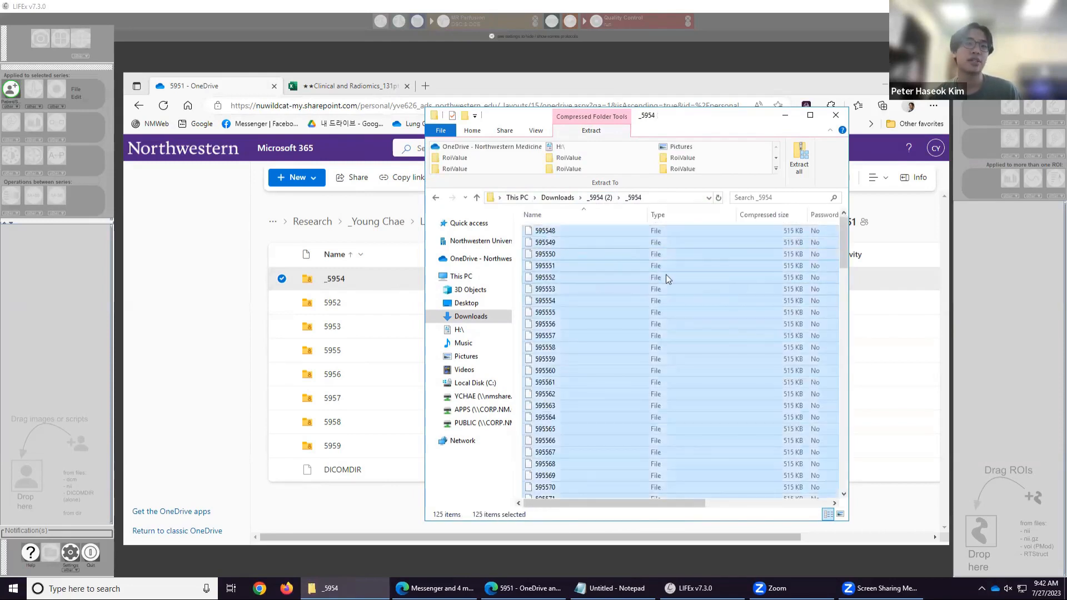
drag(665, 275, 49, 339)
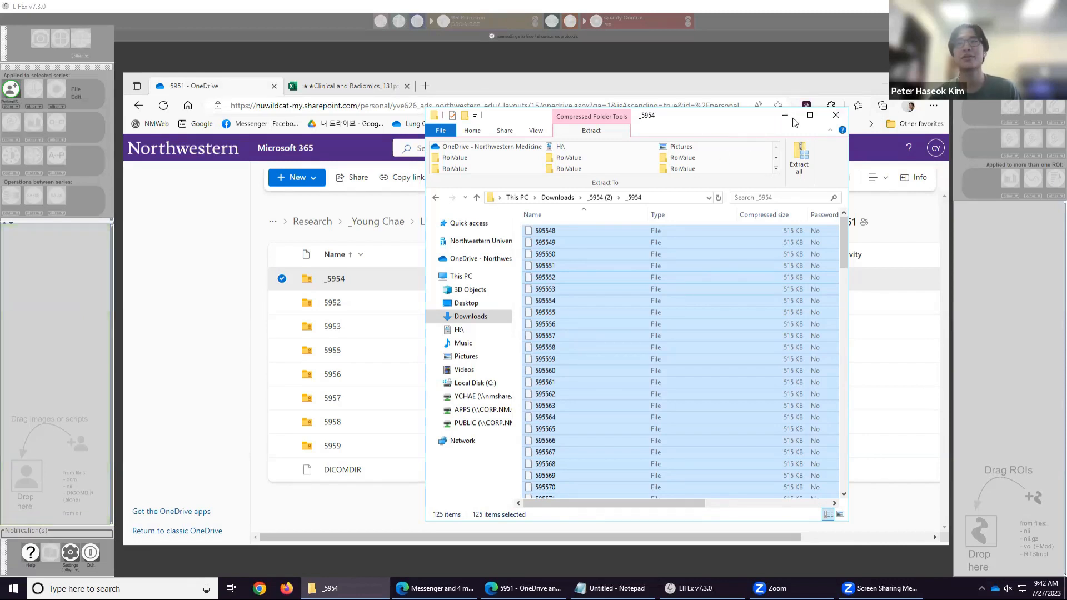
Minimize File Explorer and switch to the Clinical and Radiomics_131pts workbook tab.
click(789, 116)
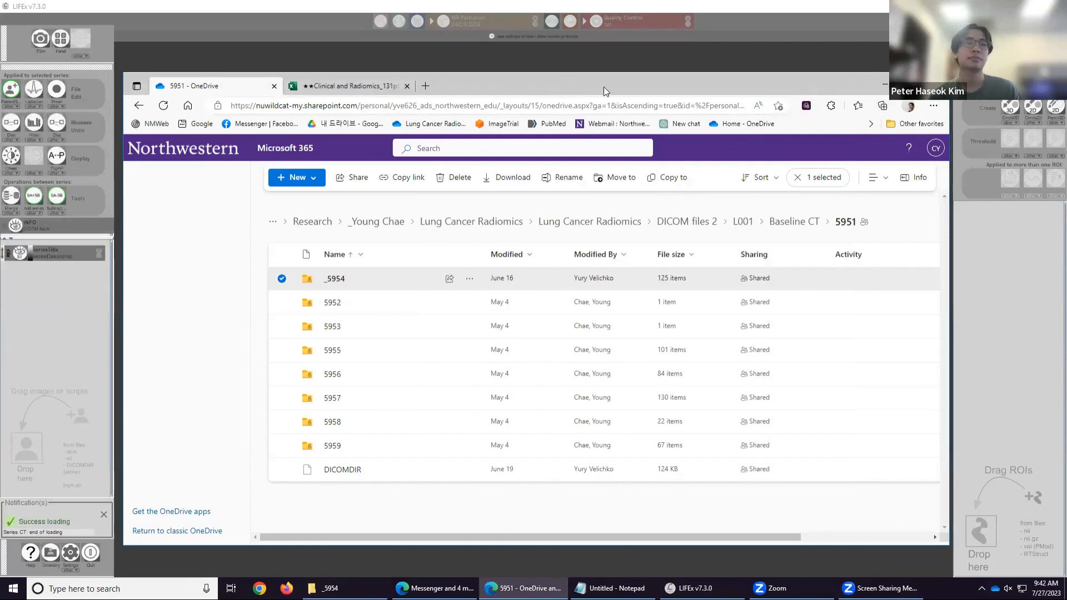
drag(355, 86, 350, 83)
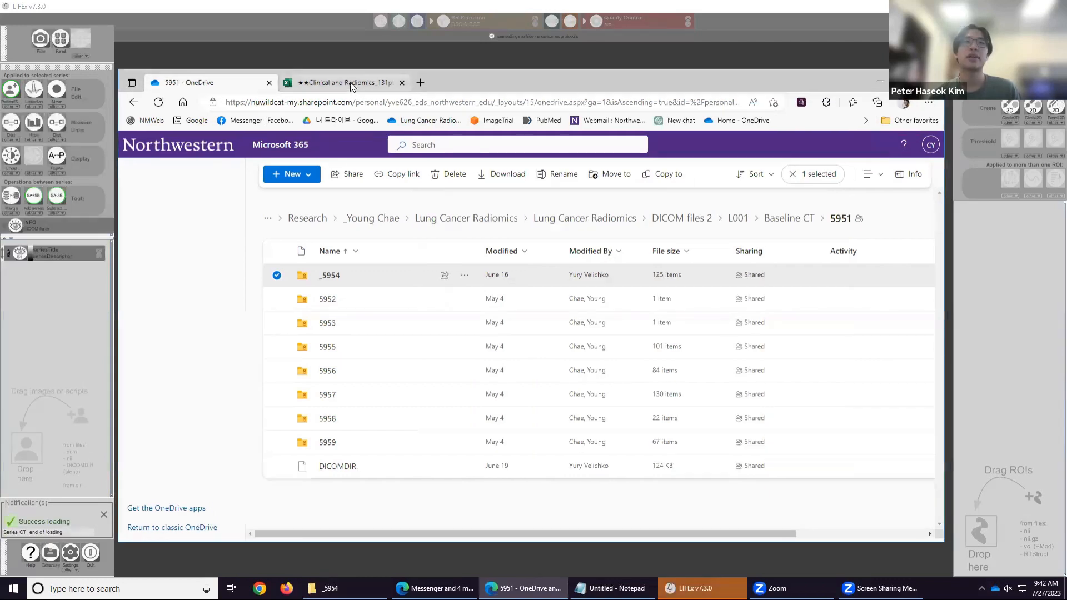
key(ctrl+Tab)
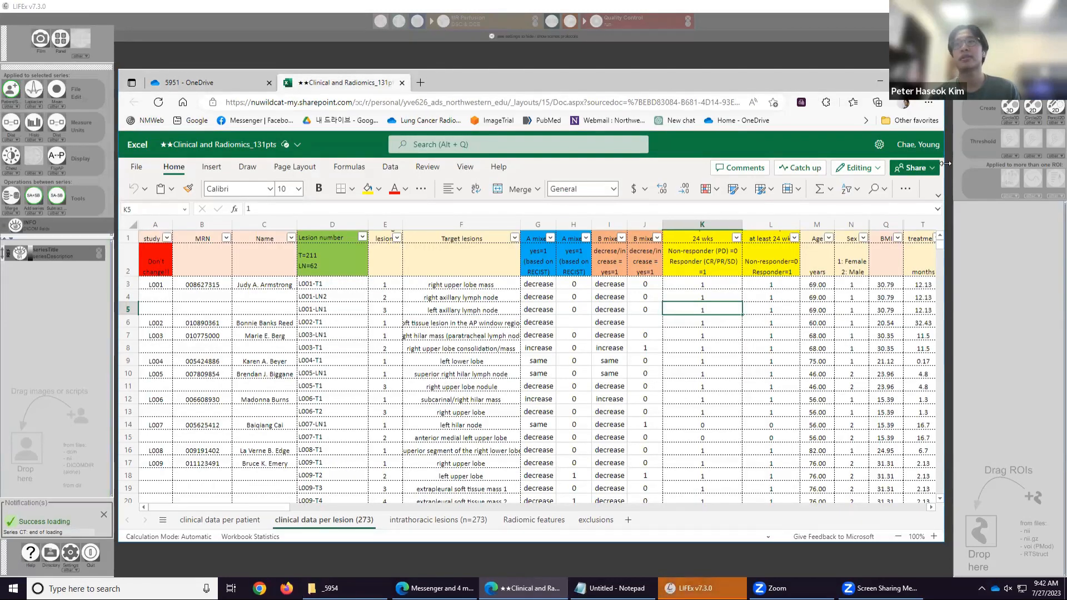
drag(944, 164, 967, 161)
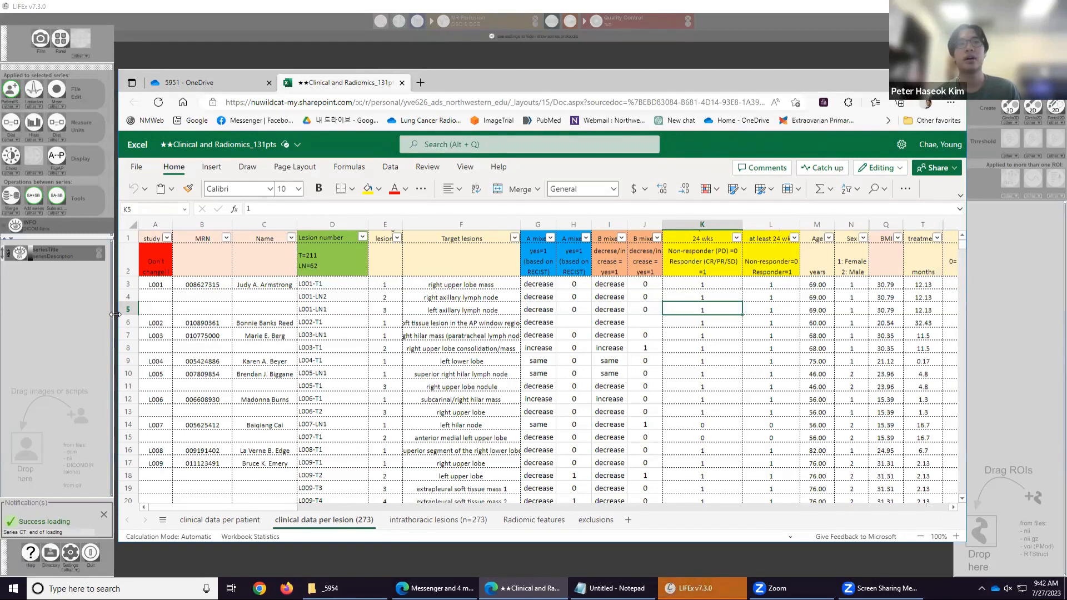
drag(115, 314, 82, 313)
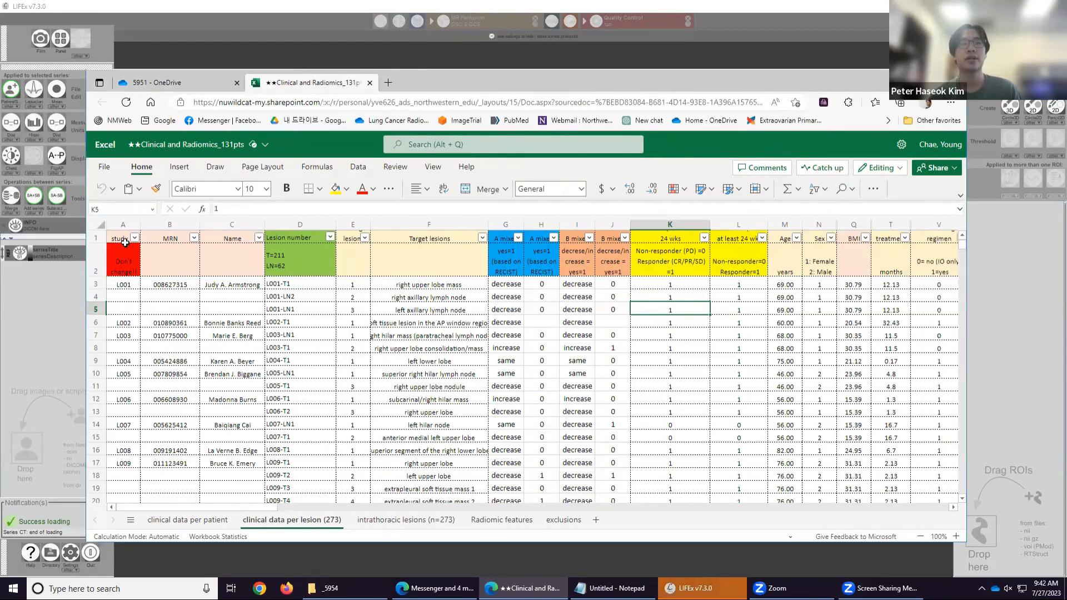
Examine the study, lesion number and target lesion entries for L001 in the clinical data per lesion sheet.
click(126, 284)
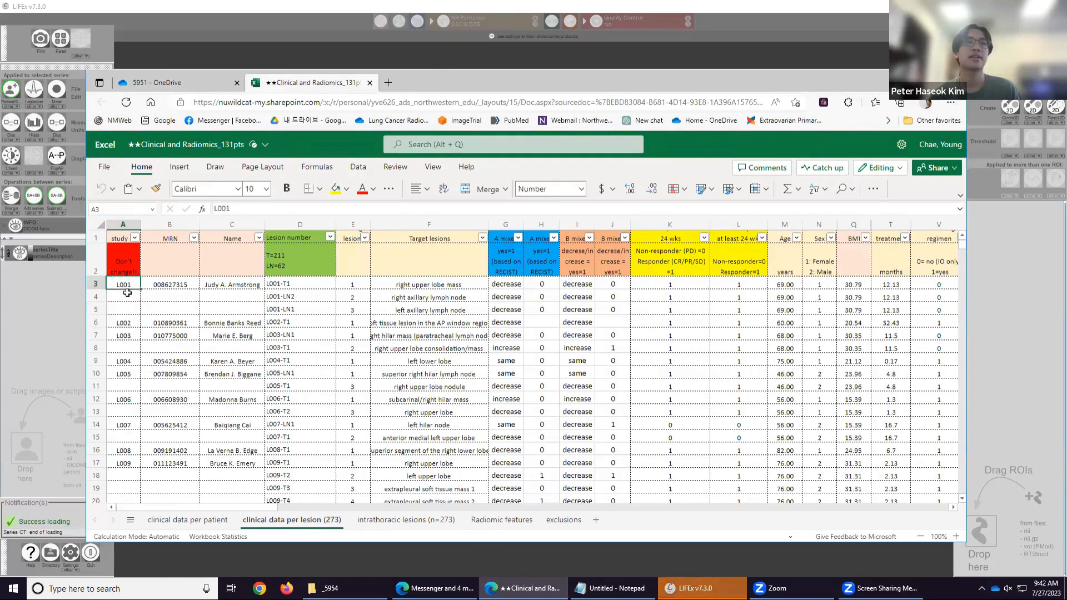
click(280, 286)
click(310, 295)
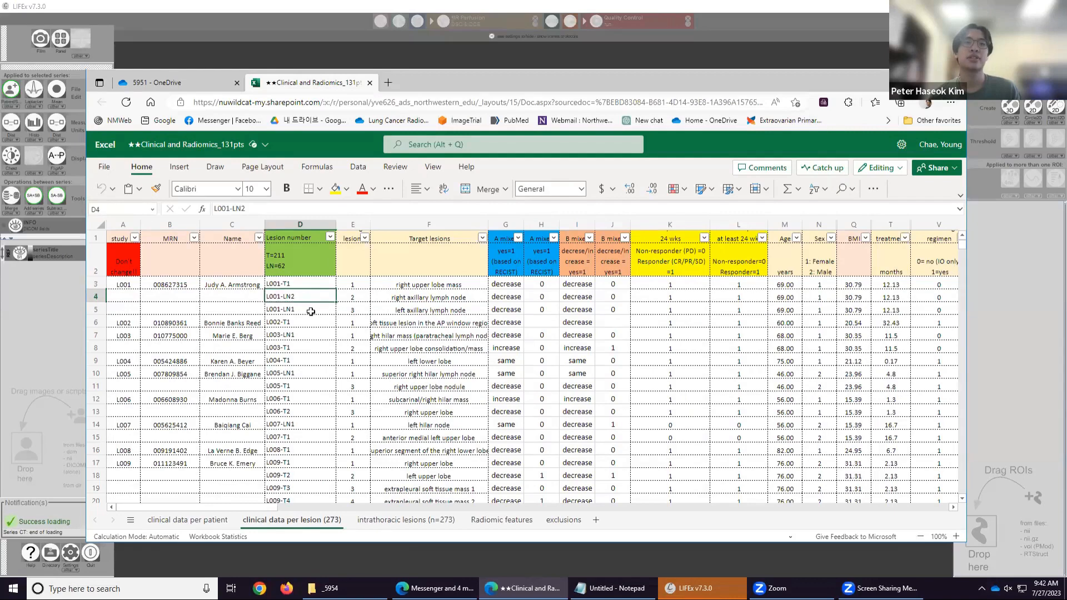
click(311, 312)
click(315, 286)
click(316, 296)
click(305, 311)
click(301, 286)
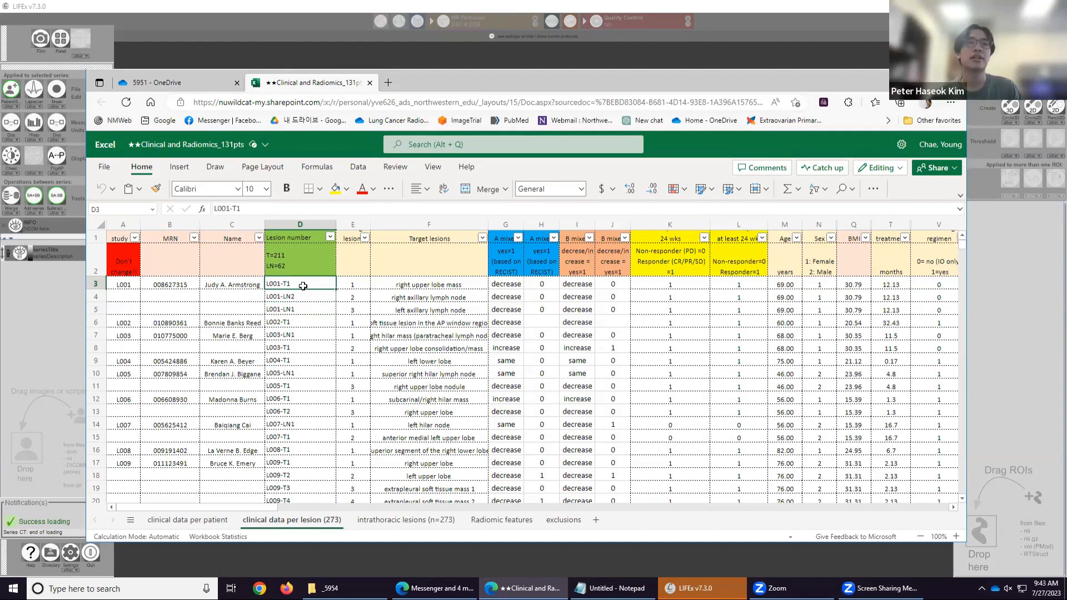
click(413, 287)
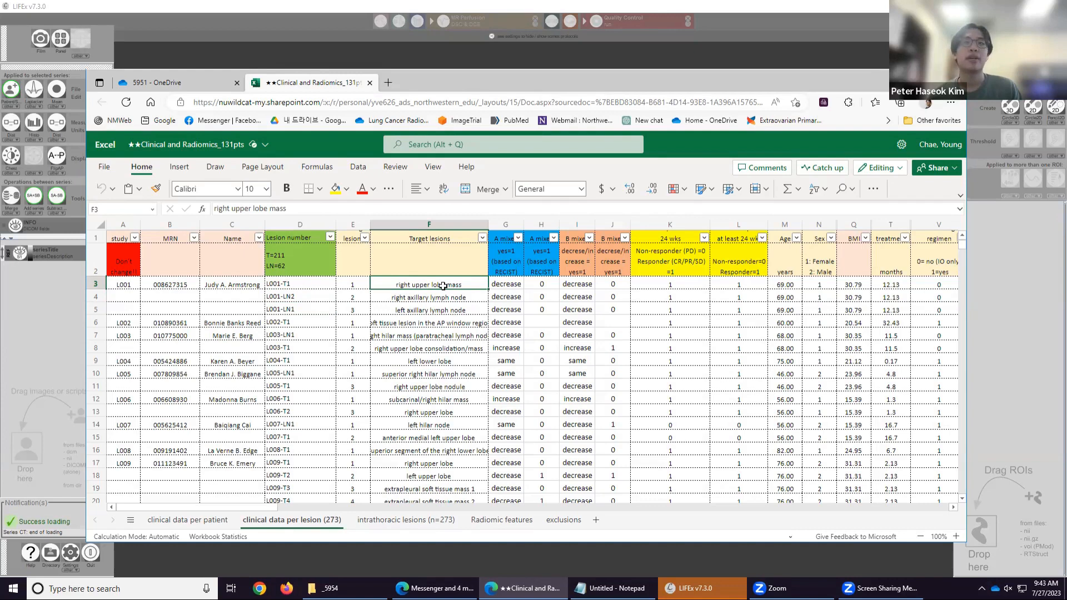
Open the intrathoracic lesions (n=273) sheet and select the L001-T1 lesion cell.
click(391, 521)
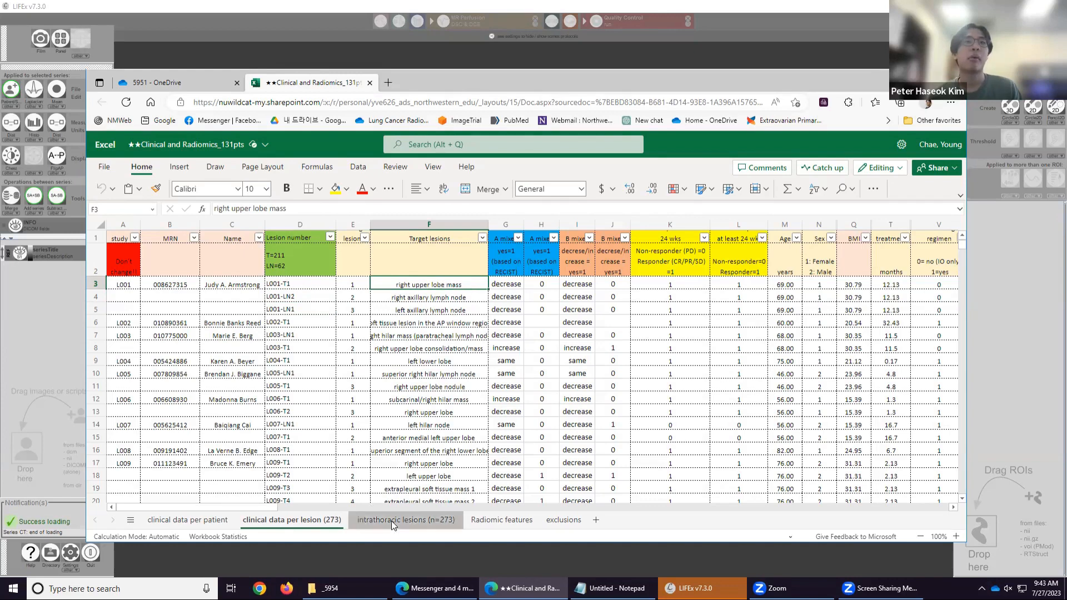
click(130, 303)
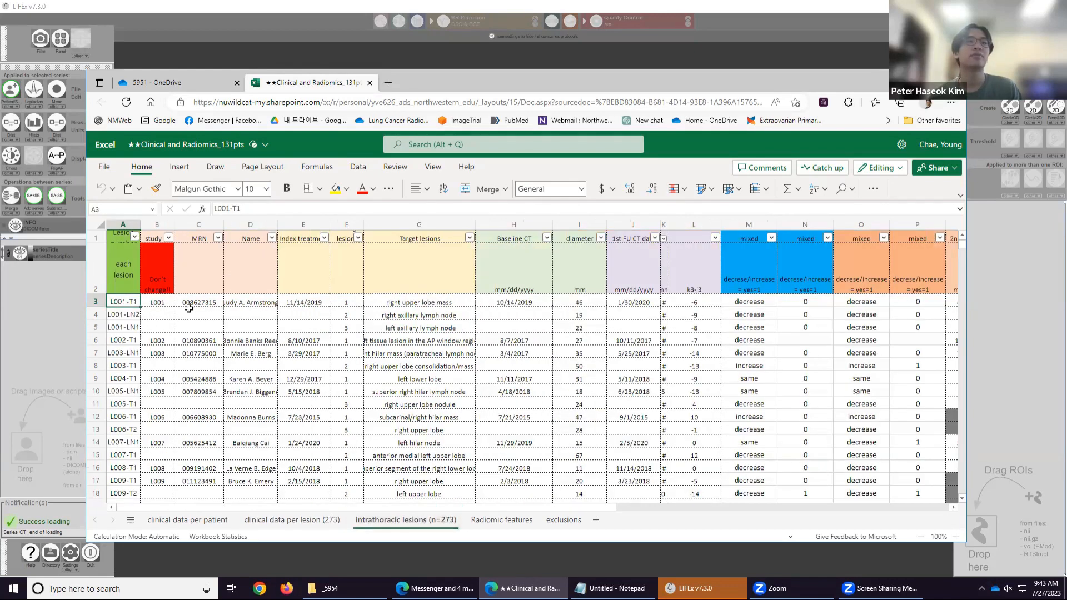
Review the L001-T1 target lesion's description, baseline CT date and diameter, then return to LIFEx.
click(376, 303)
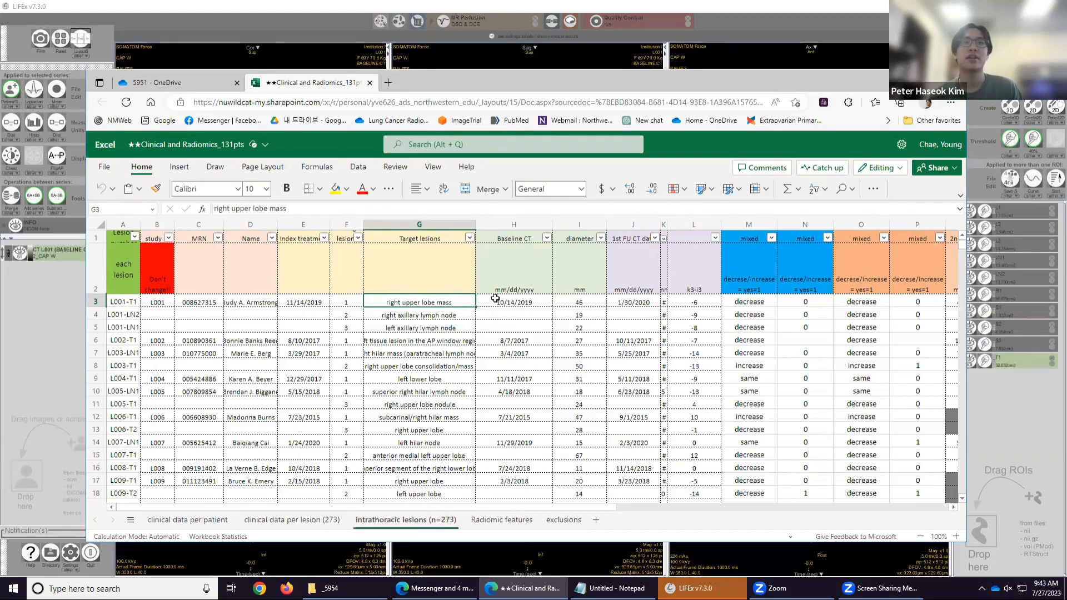
click(495, 304)
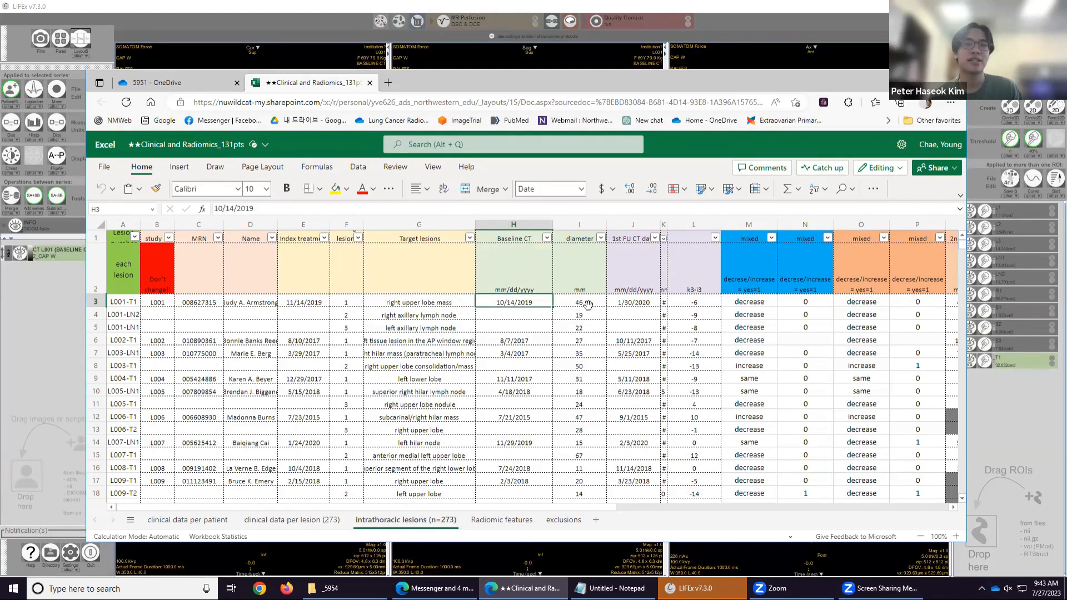
click(588, 304)
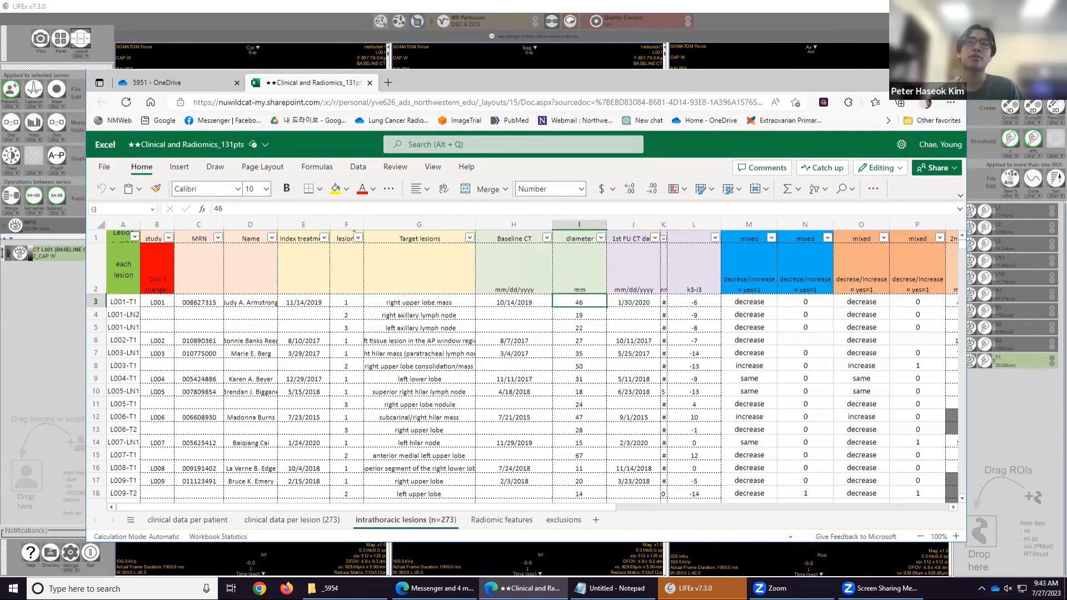
click(903, 81)
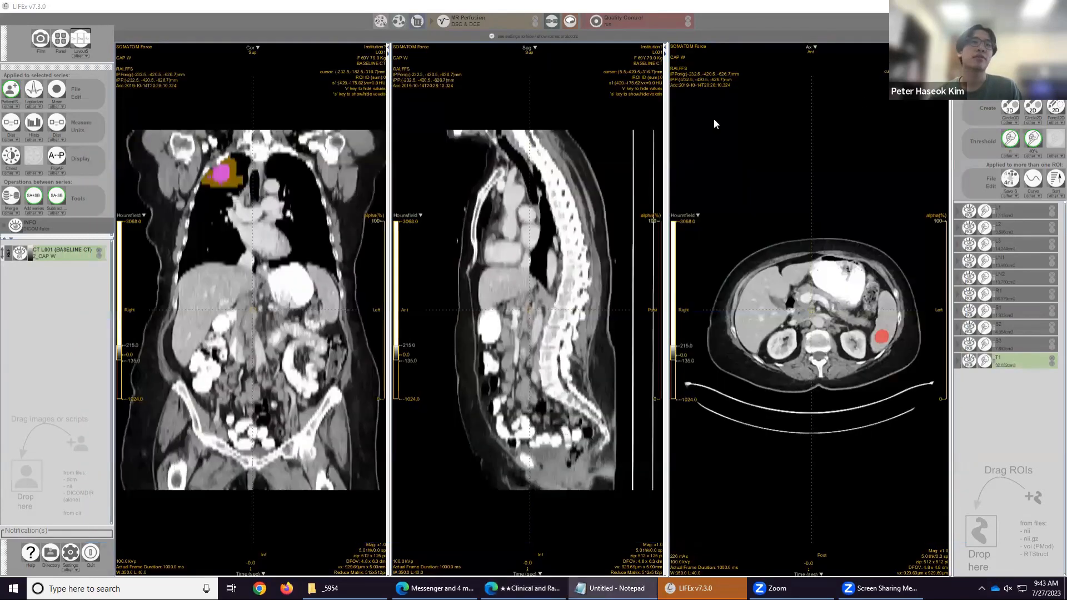
Clear the existing ROI list and switch the viewer to the single axial layout.
click(1049, 206)
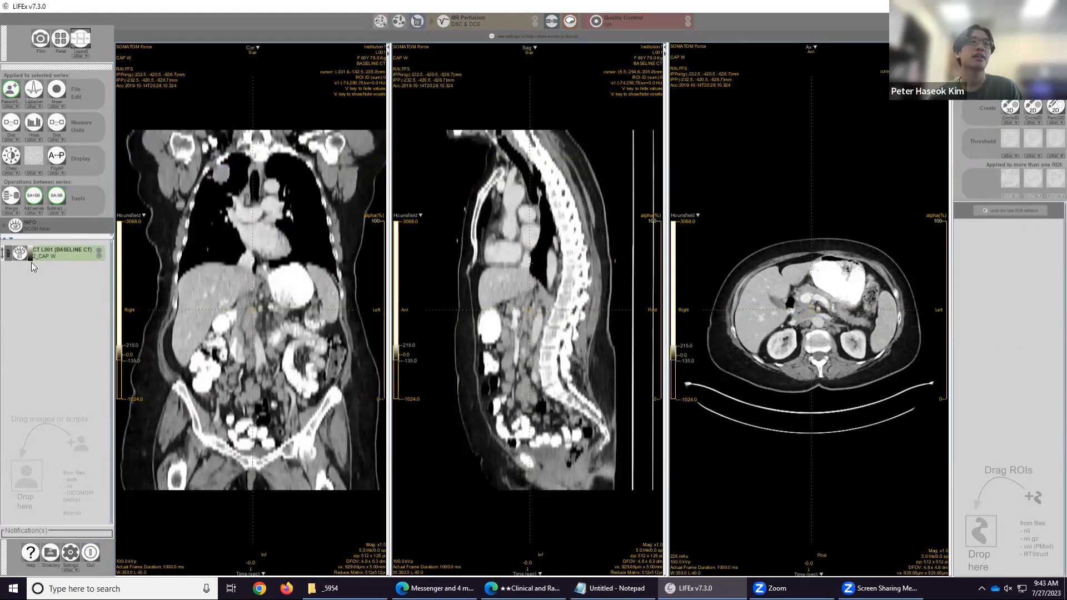
click(85, 56)
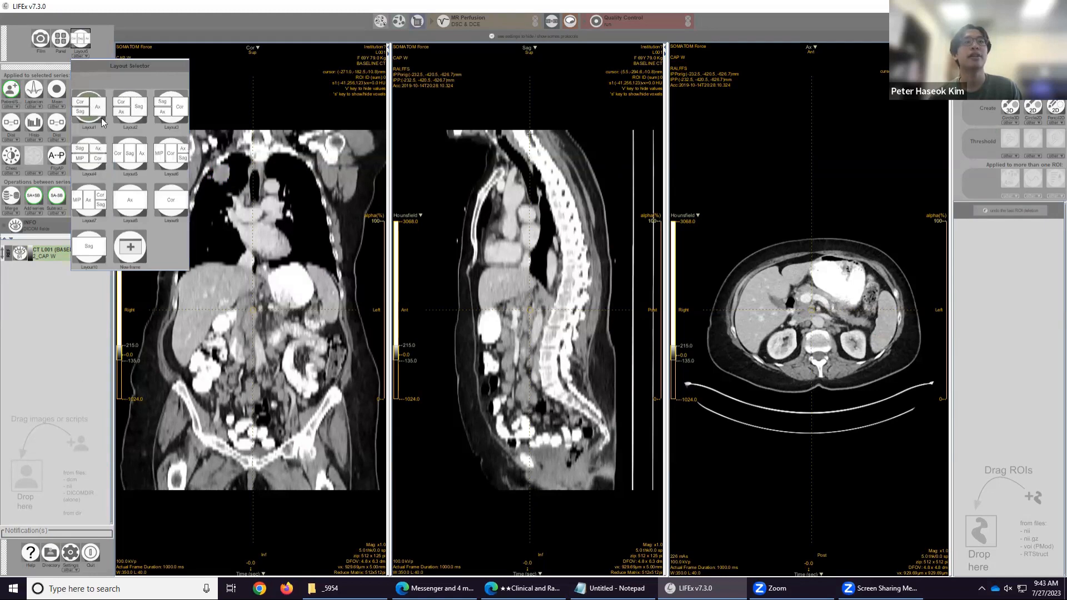
click(126, 201)
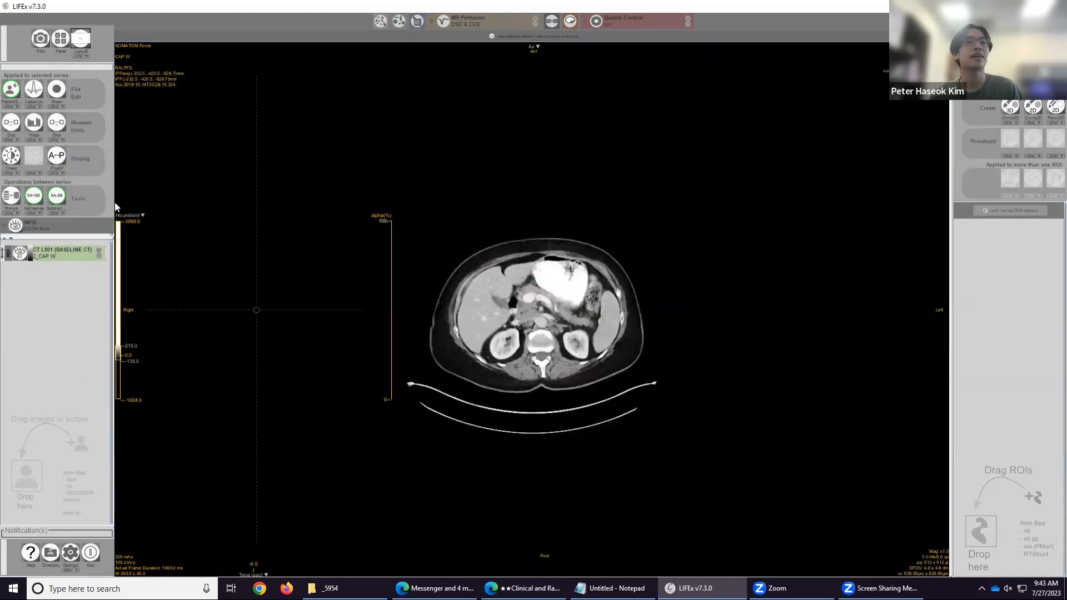
Scroll through the axial slices to locate the right upper lobe mass.
scroll(529, 316, up, 5)
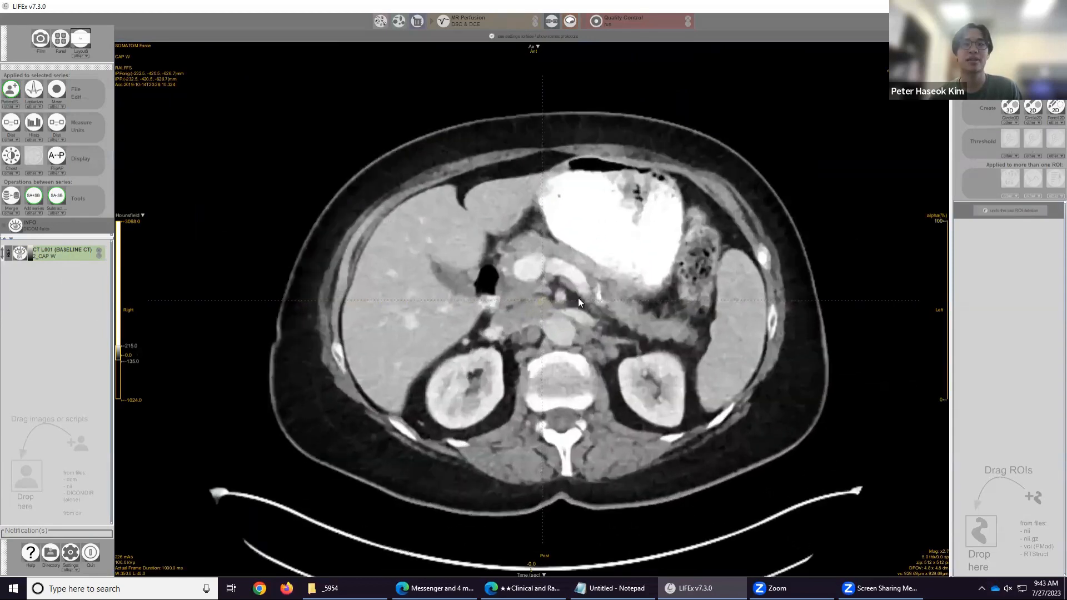
scroll(577, 300, up, 20)
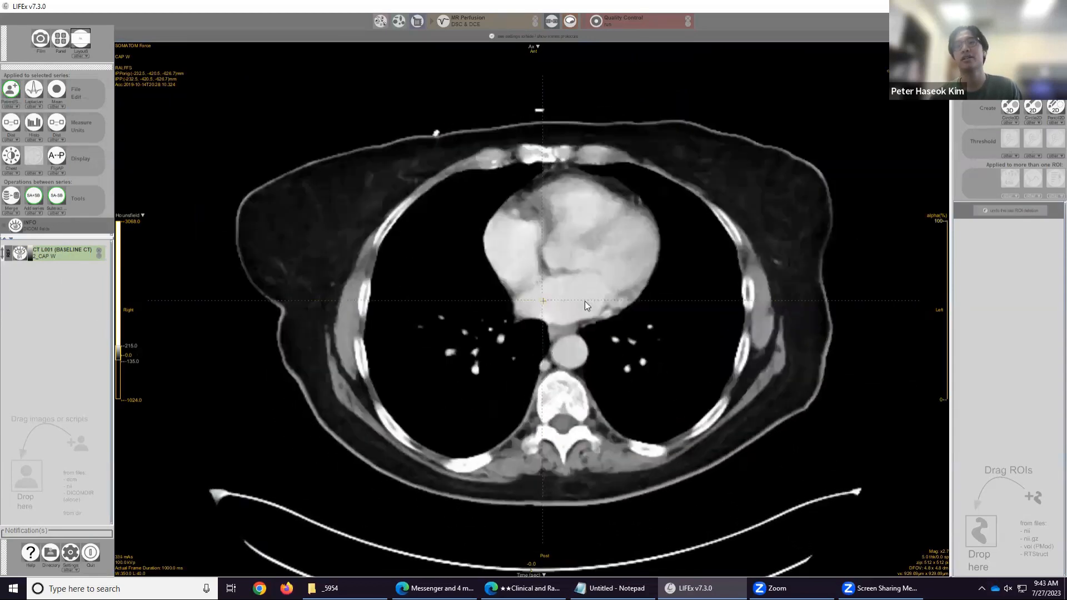
scroll(585, 302, up, 20)
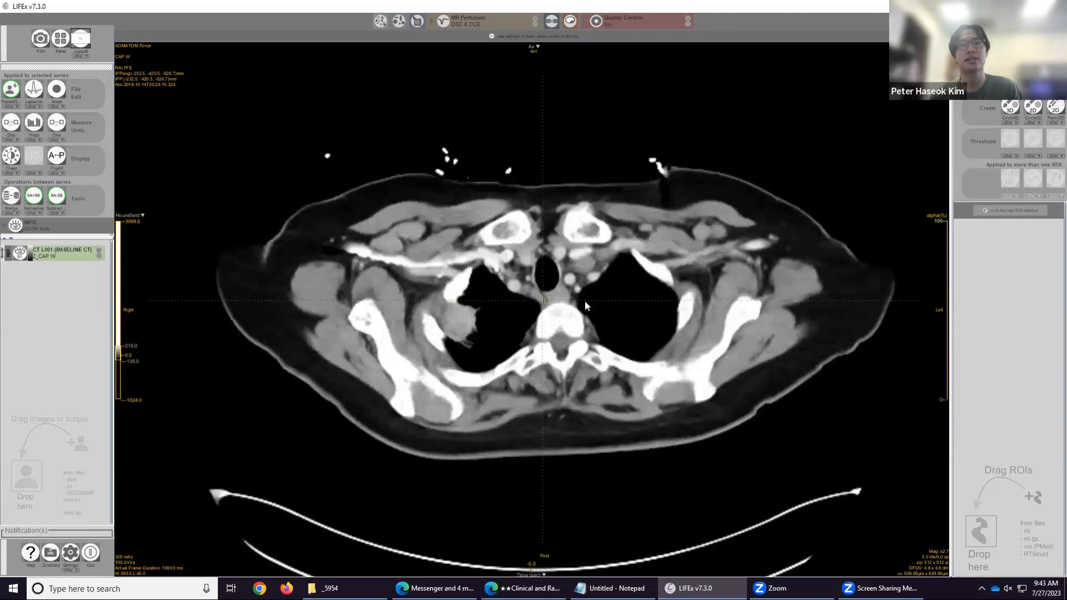
scroll(489, 309, up, 3)
scroll(479, 318, down, 8)
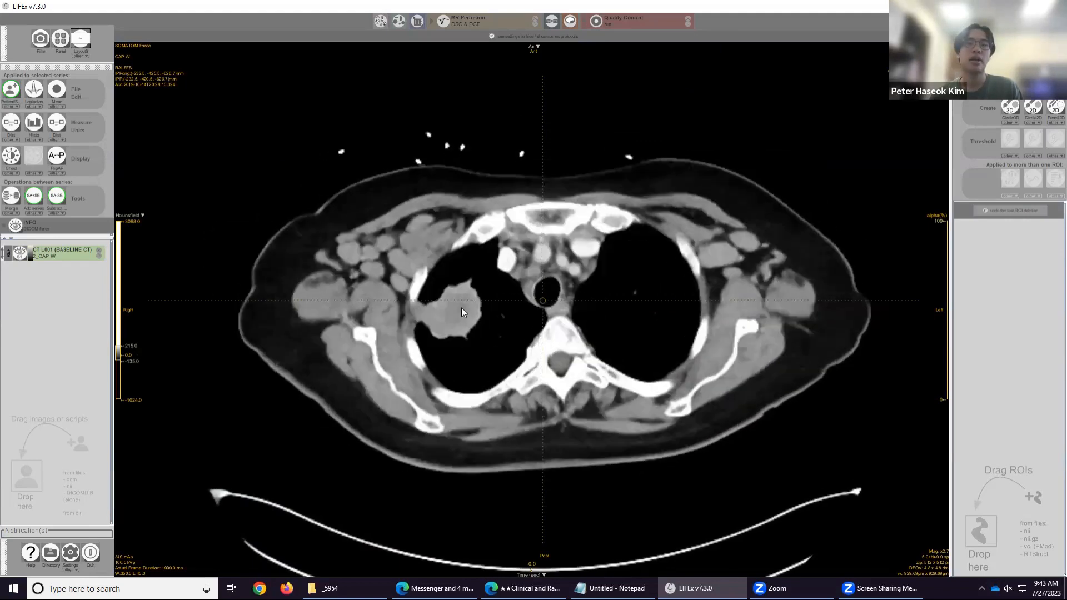
scroll(461, 308, down, 5)
scroll(462, 309, up, 8)
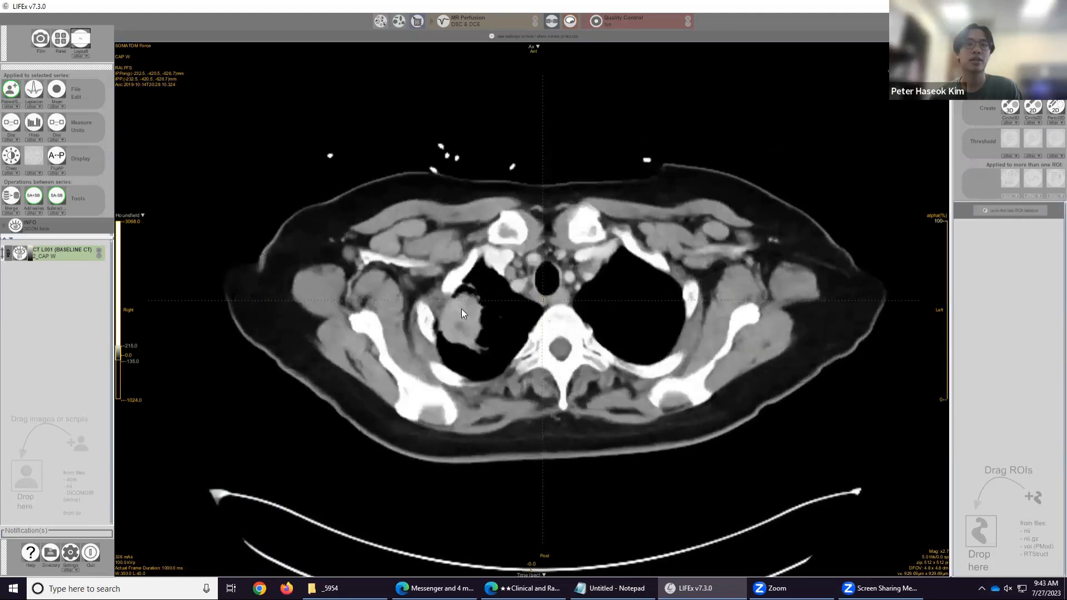
scroll(461, 309, up, 4)
scroll(461, 308, down, 5)
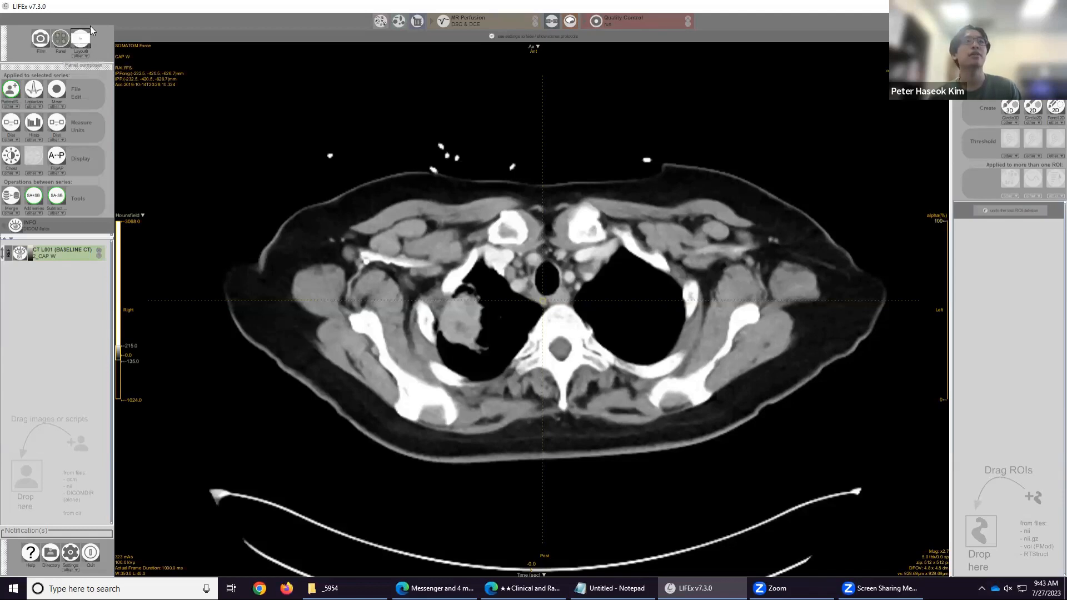
Change the viewer to the coronal, sagittal and axial three-view layout.
click(84, 57)
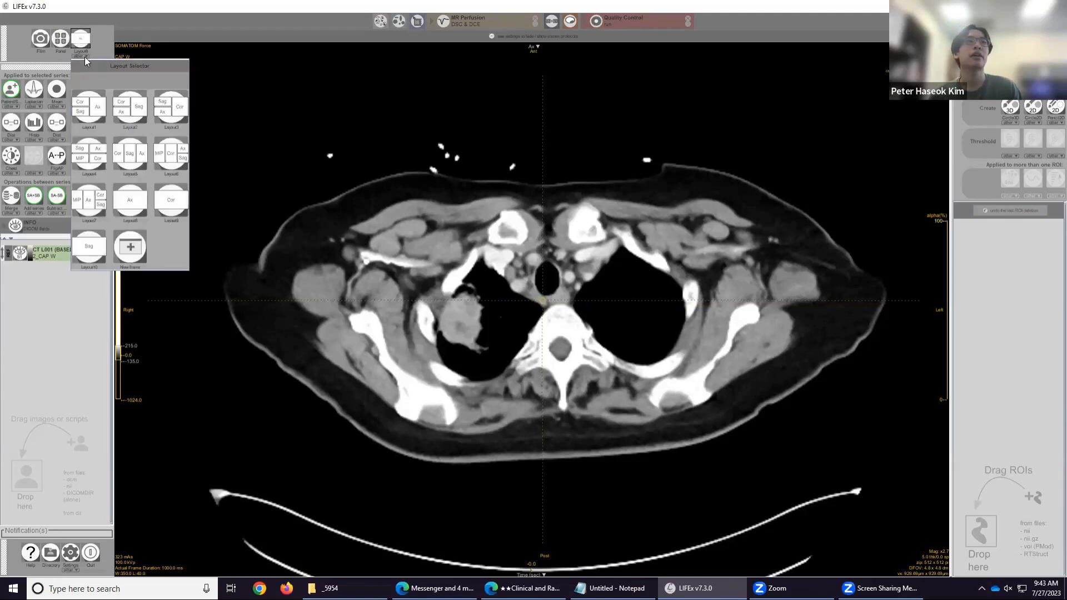
click(128, 203)
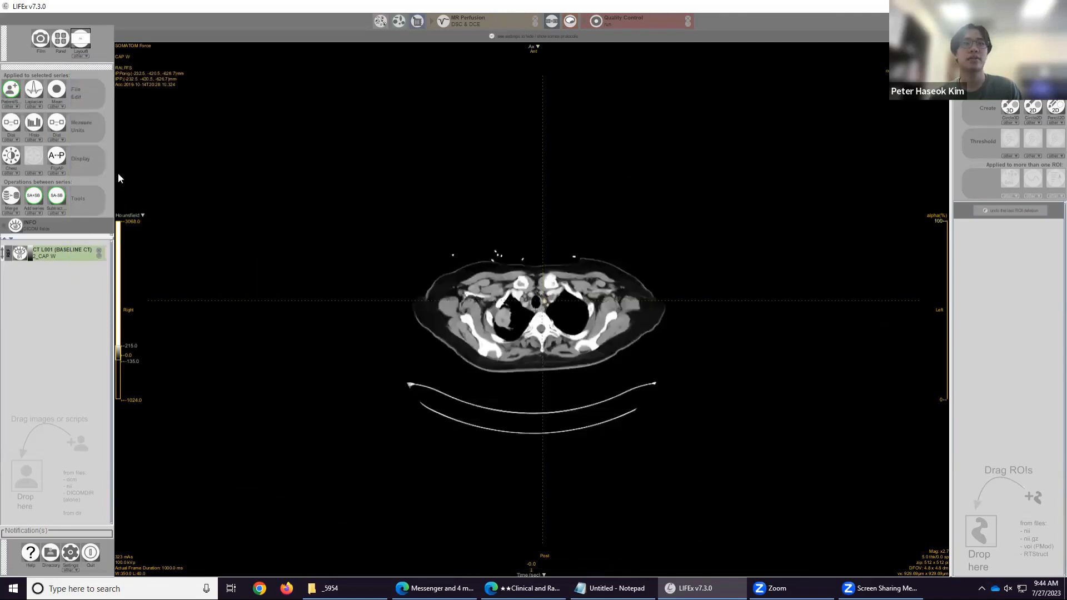
click(85, 58)
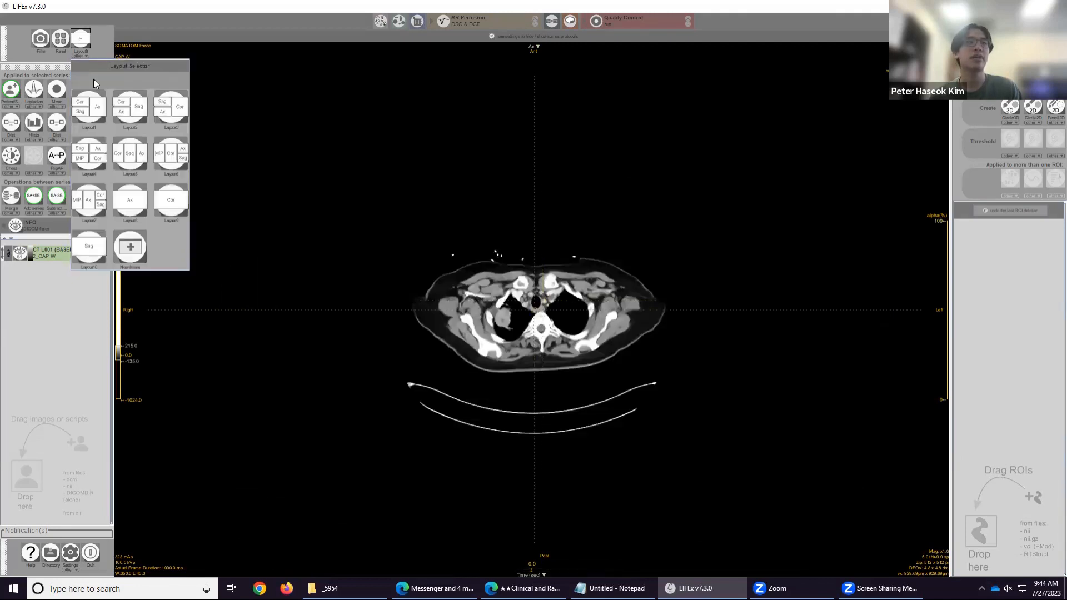
click(94, 115)
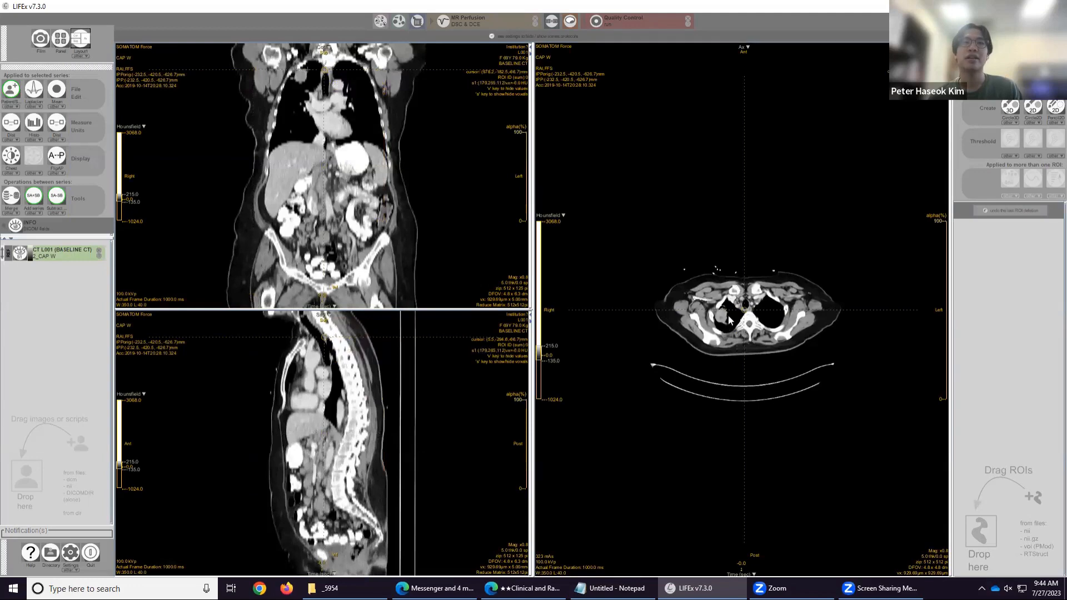
Zoom, pan and scroll the coronal and axial views to inspect the right upper lobe mass.
scroll(722, 316, up, 5)
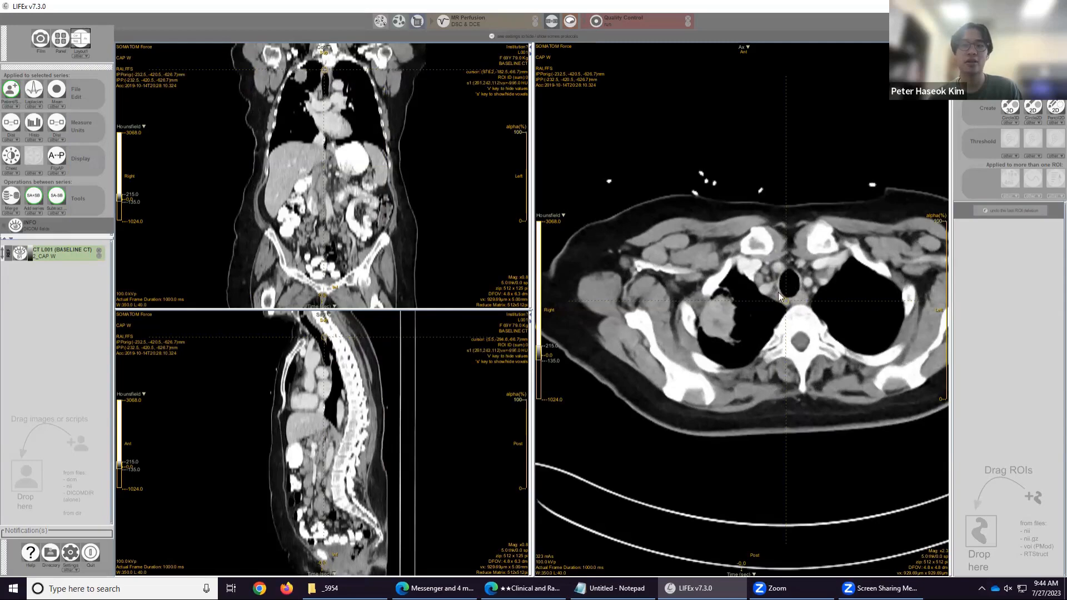
drag(784, 302, 720, 312)
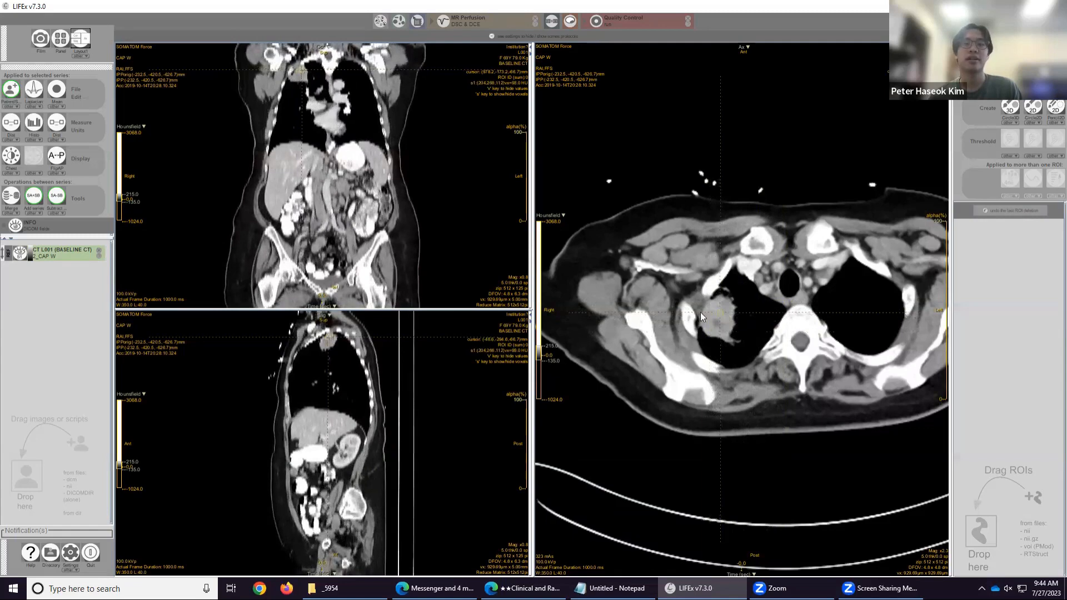
scroll(696, 308, up, 3)
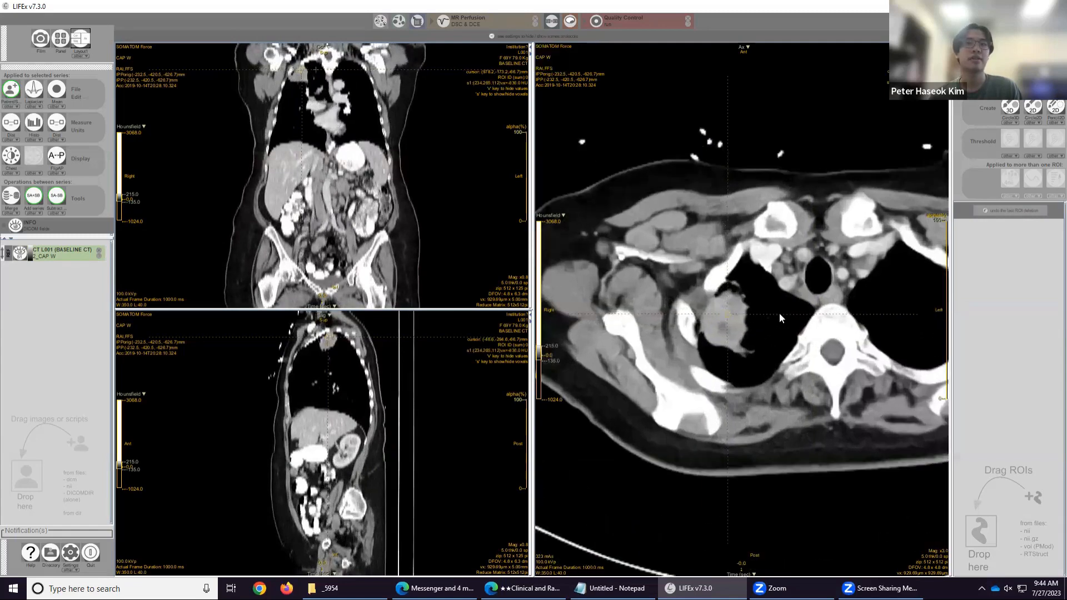
scroll(780, 313, down, 3)
drag(291, 85, 325, 166)
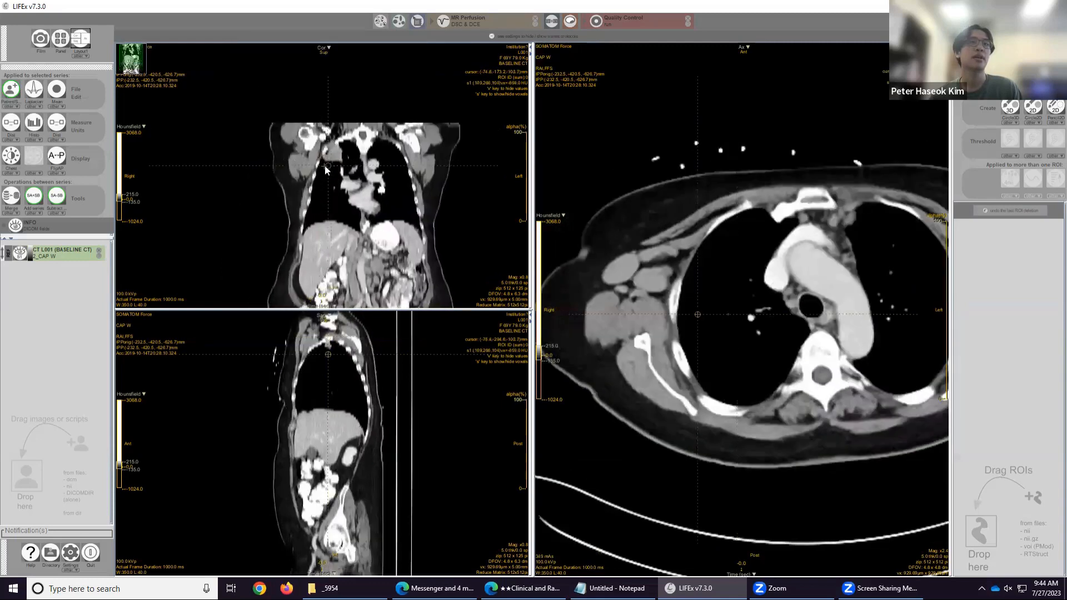
scroll(325, 167, up, 10)
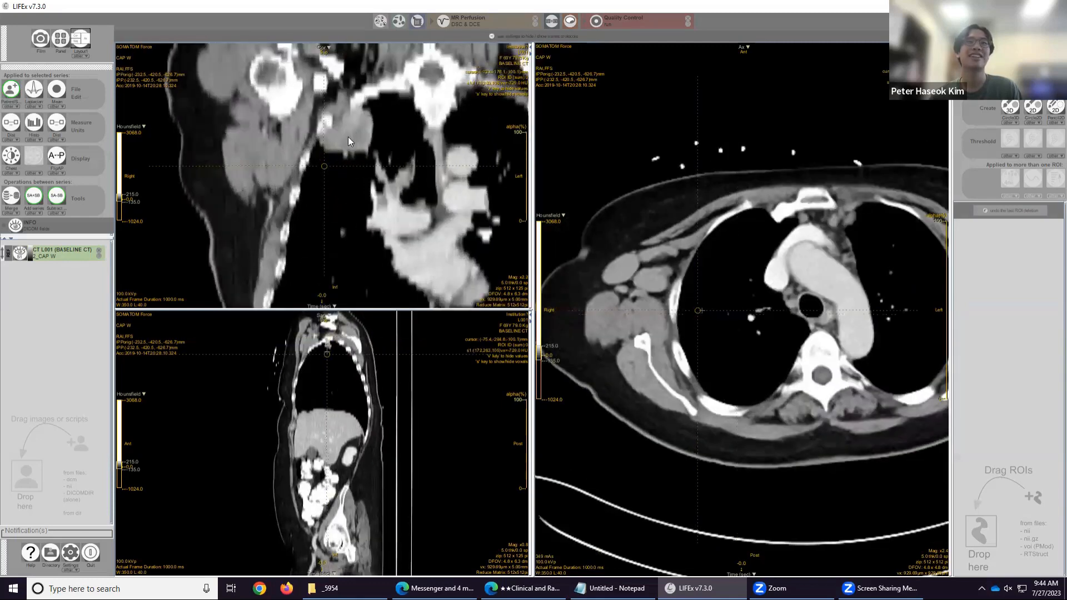
click(325, 165)
click(352, 147)
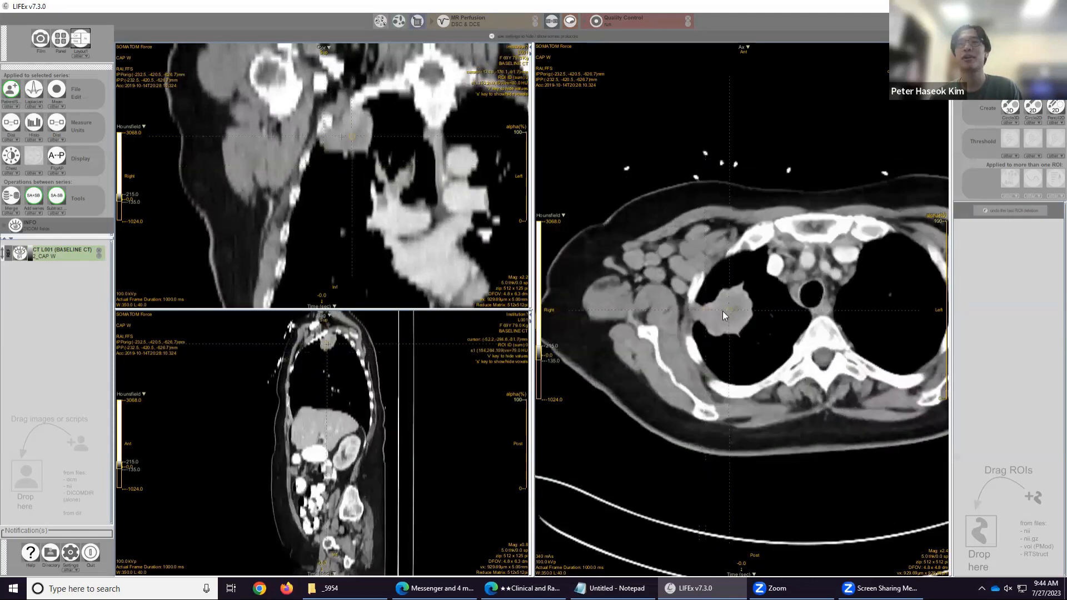
scroll(765, 322, up, 5)
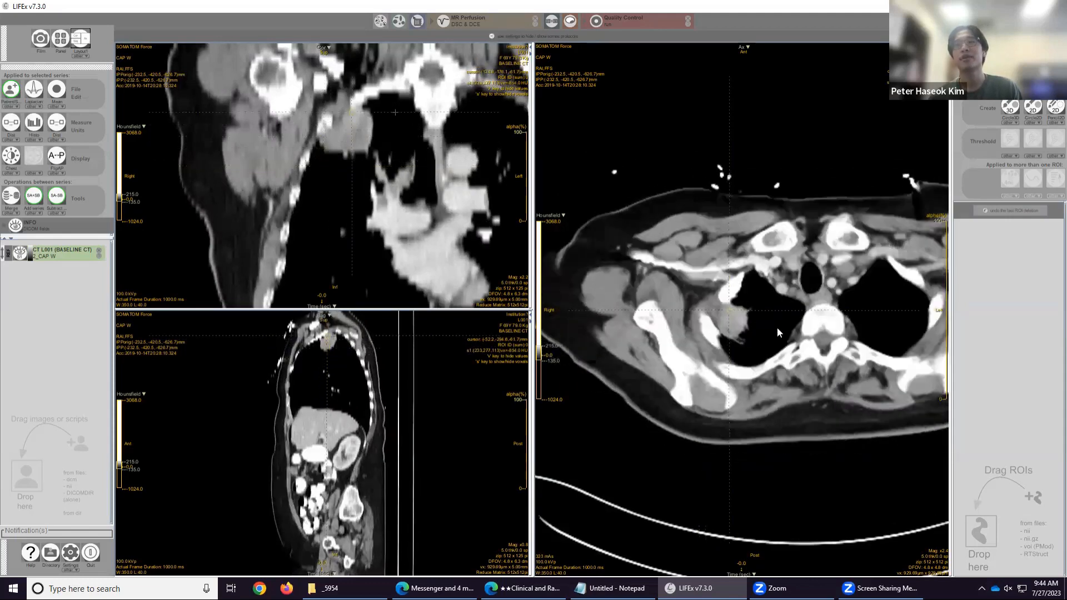
Switch back to the single axial layout and zoom, pan and scroll to examine the right upper lobe mass.
click(81, 56)
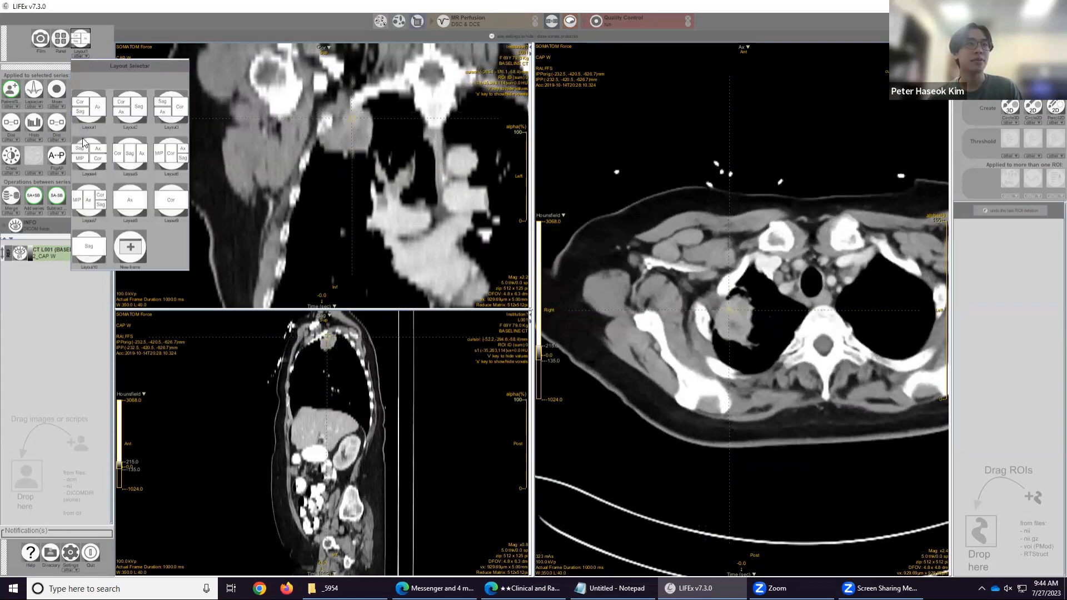
click(128, 197)
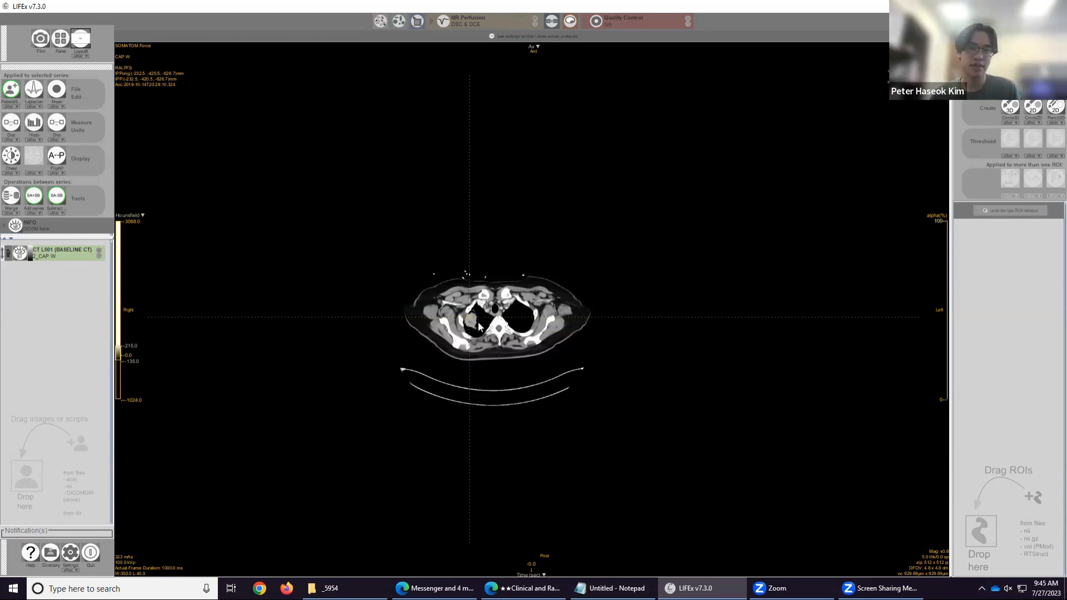
scroll(478, 322, up, 5)
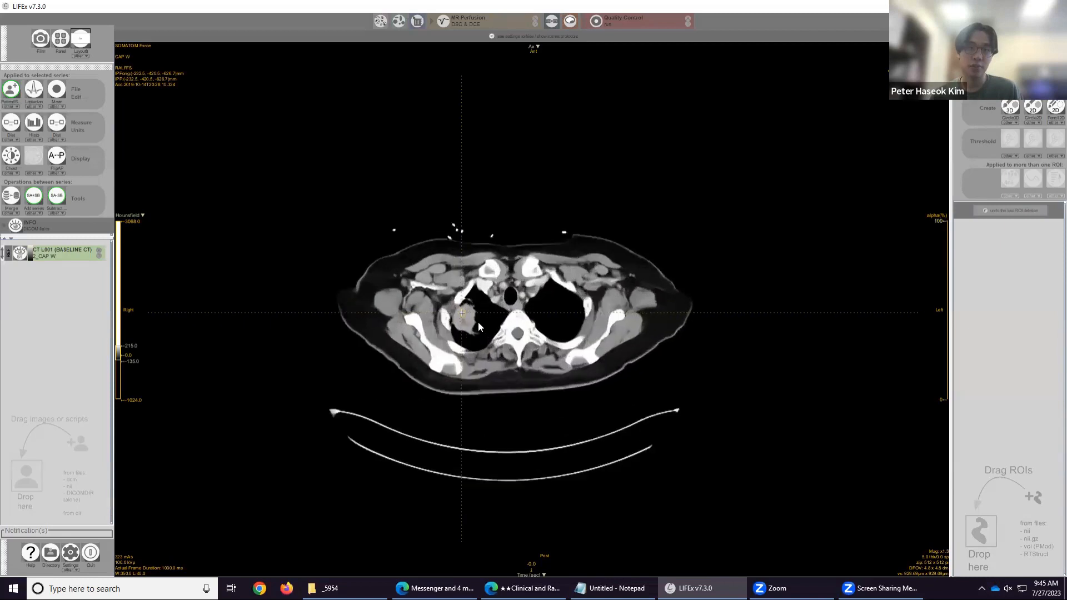
scroll(478, 322, down, 3)
scroll(478, 322, up, 5)
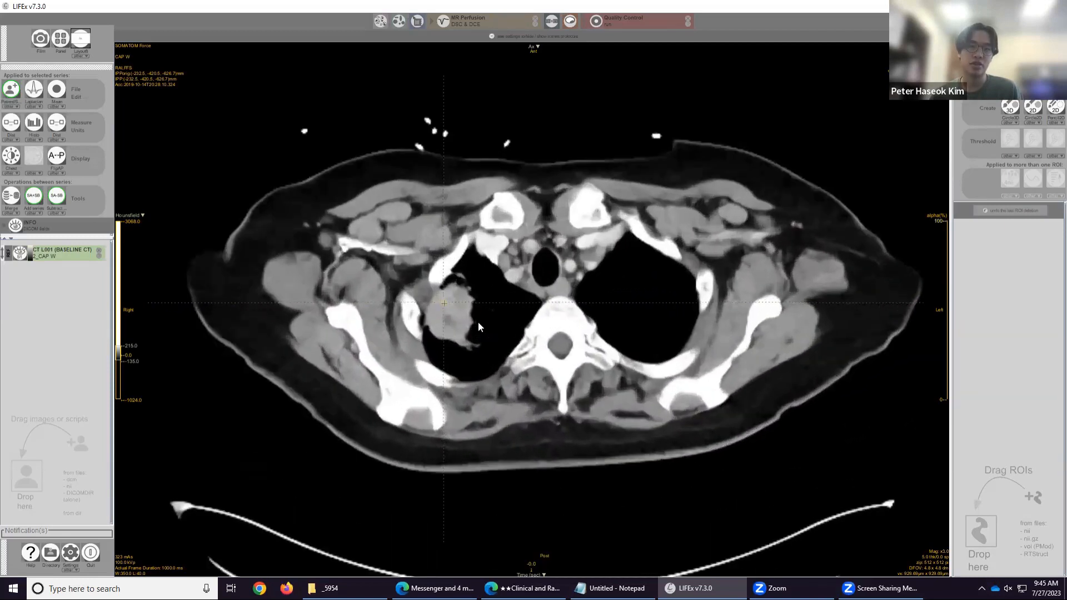
drag(478, 322, 461, 345)
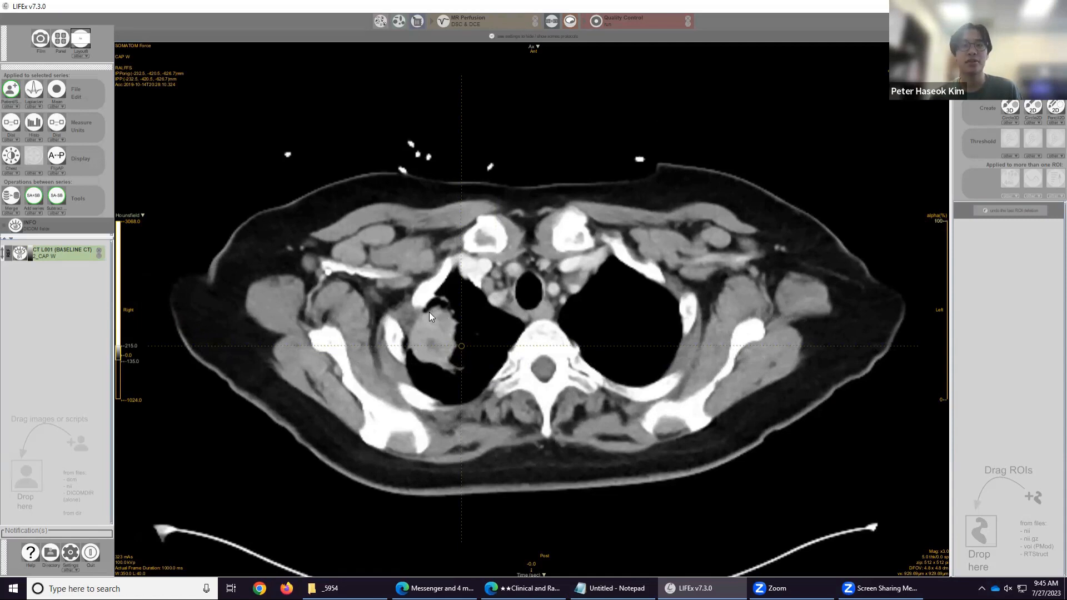
scroll(435, 312, up, 1)
scroll(425, 313, down, 1)
scroll(411, 309, up, 6)
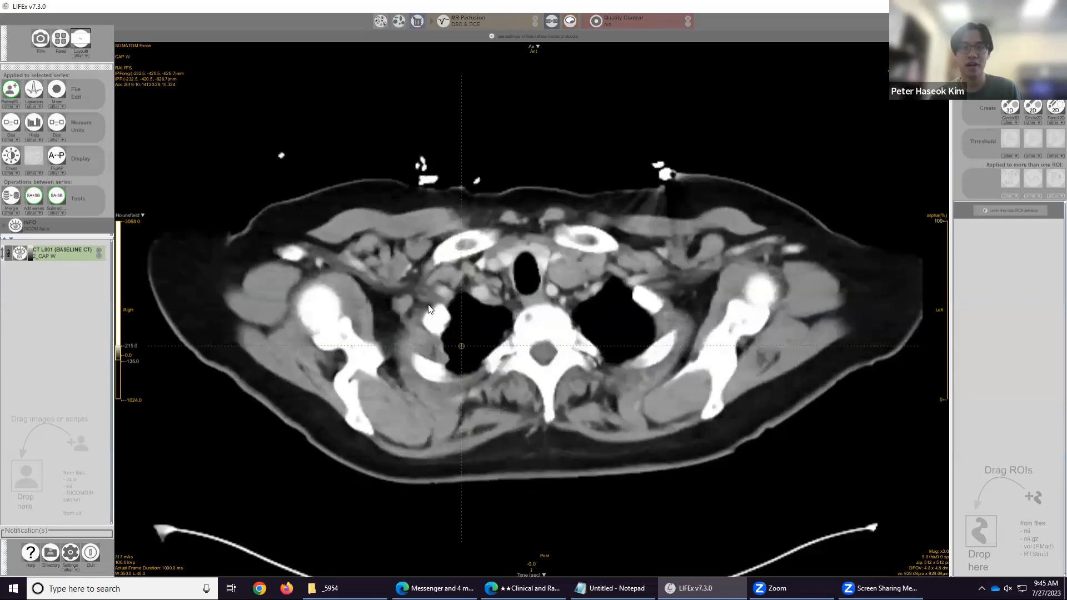
scroll(389, 310, down, 5)
scroll(389, 310, down, 3)
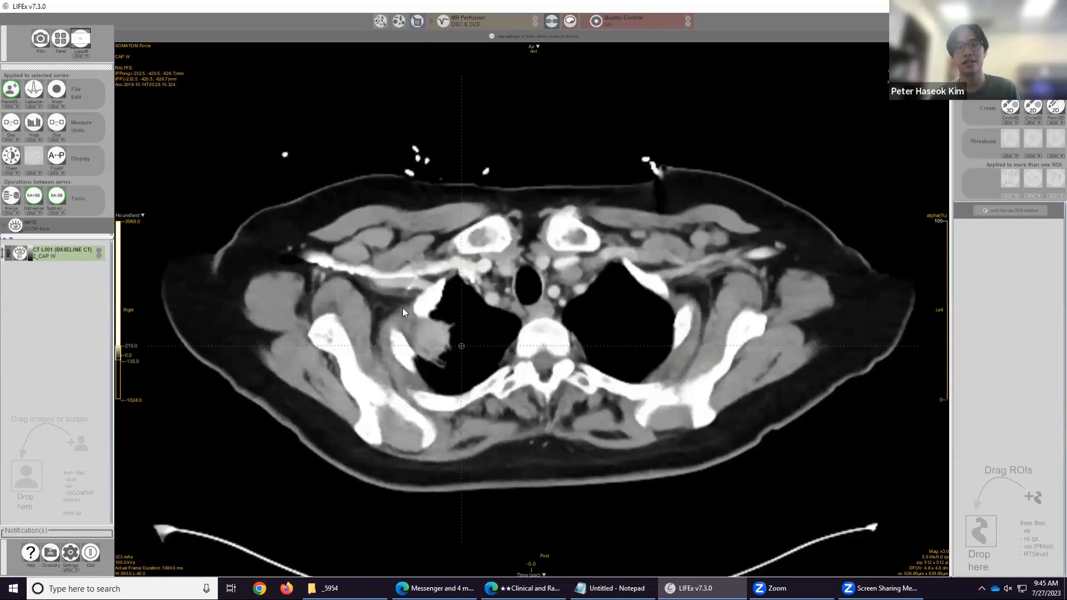
scroll(383, 310, up, 5)
scroll(361, 314, down, 6)
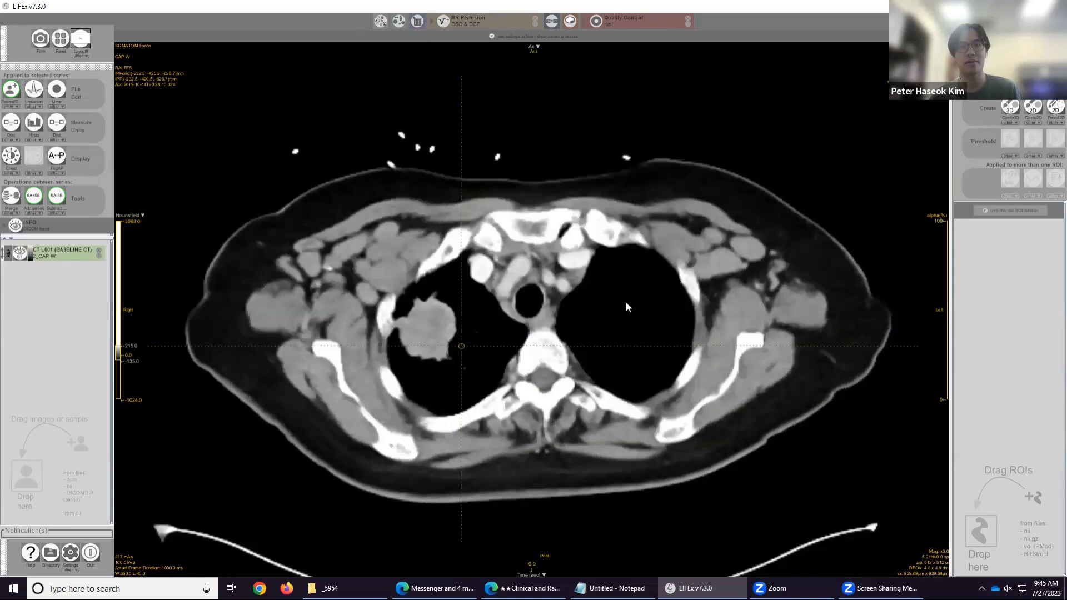
scroll(622, 305, up, 3)
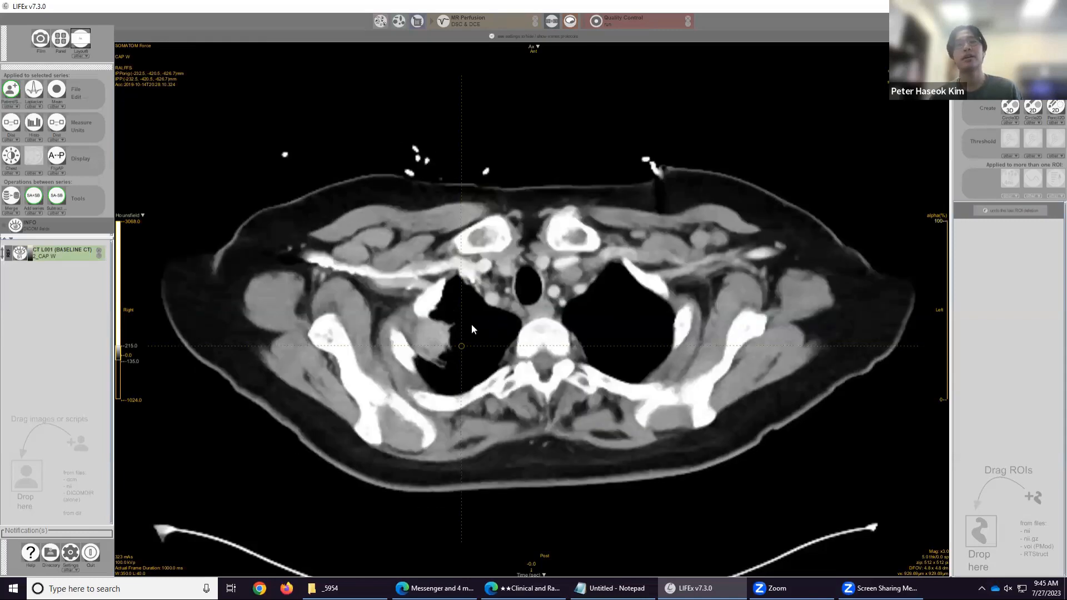
drag(471, 324, 581, 312)
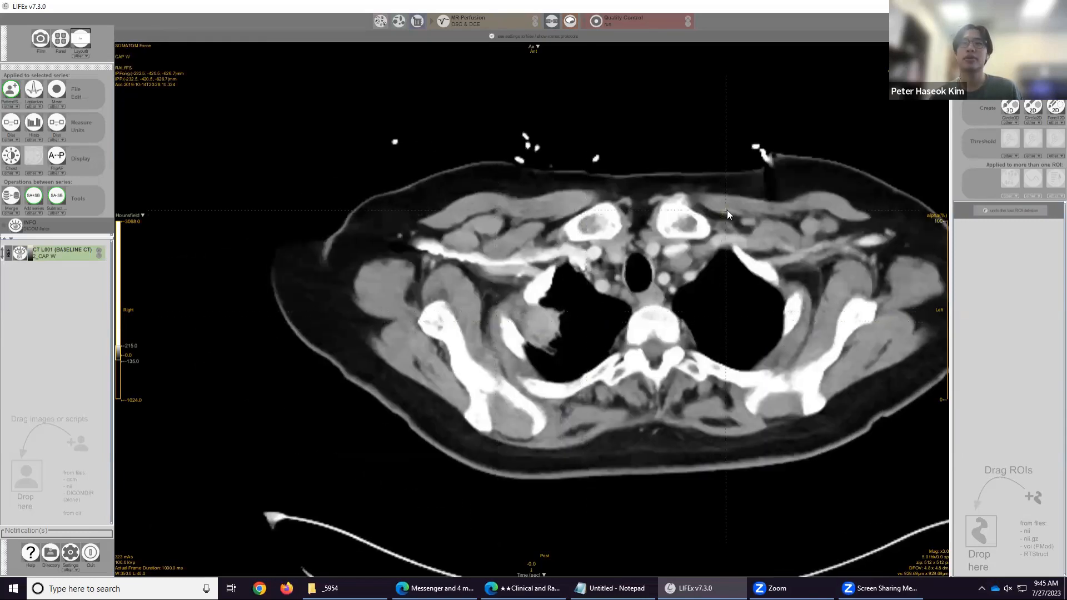
click(845, 139)
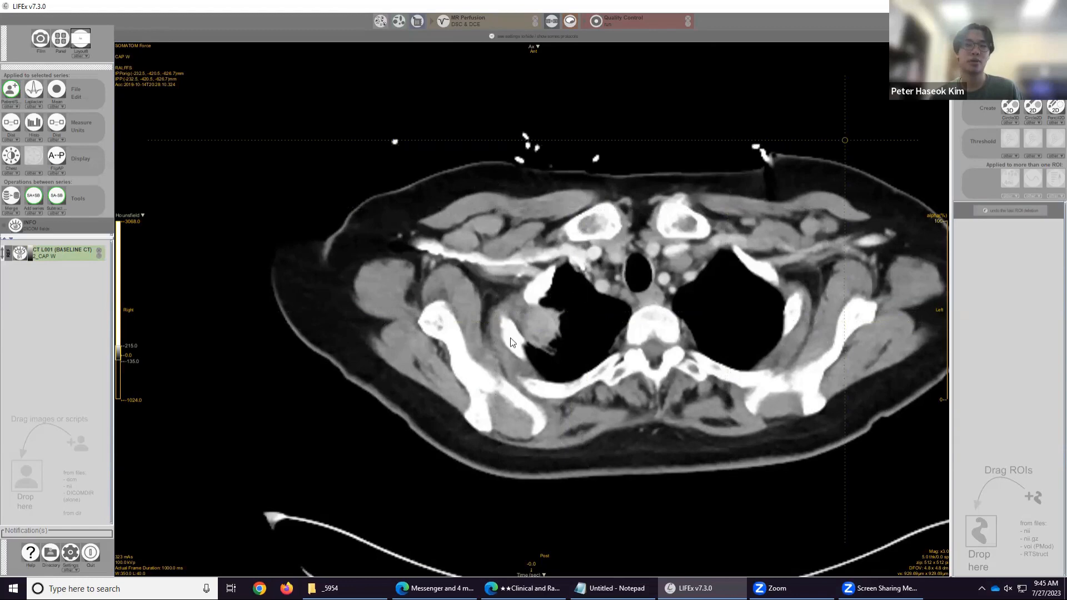
Scroll to the slice showing the right upper lobe mass, create a new ROI with the Circle3D tool and name it T1.
scroll(569, 332, down, 8)
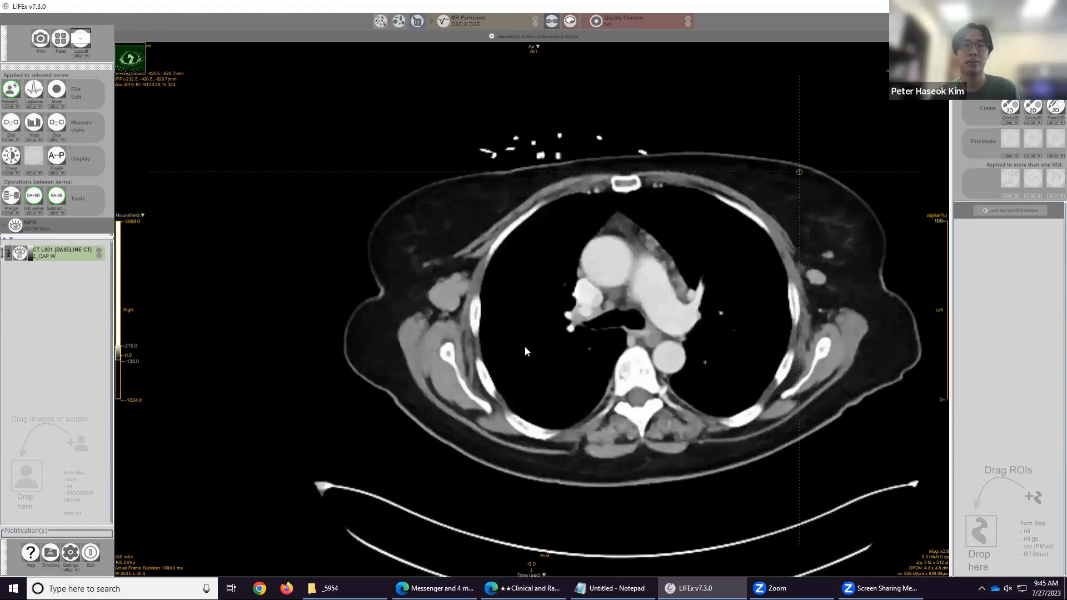
scroll(562, 338, up, 6)
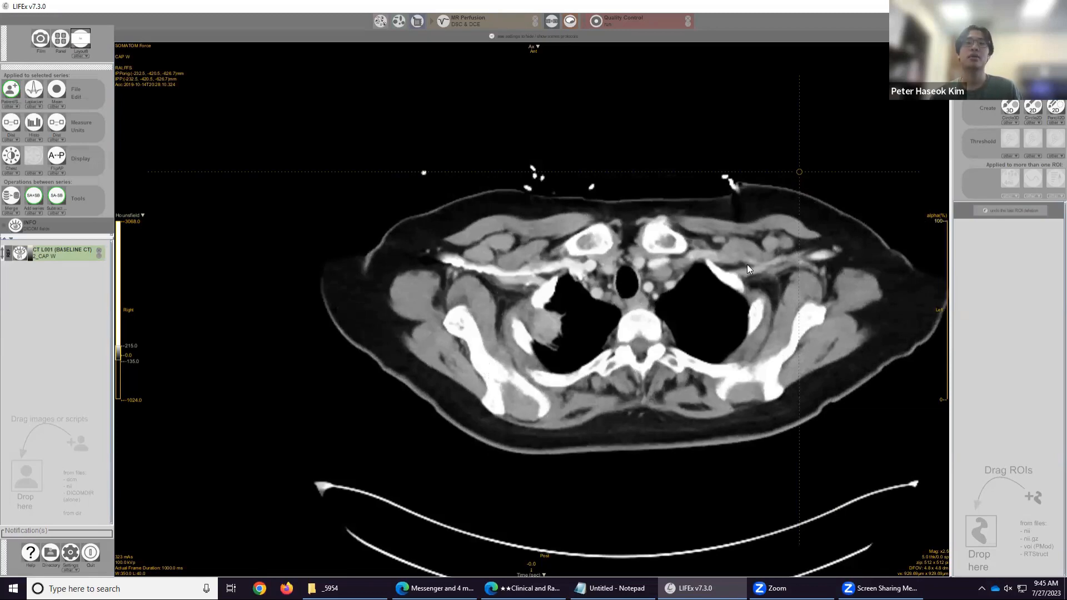
scroll(618, 307, up, 3)
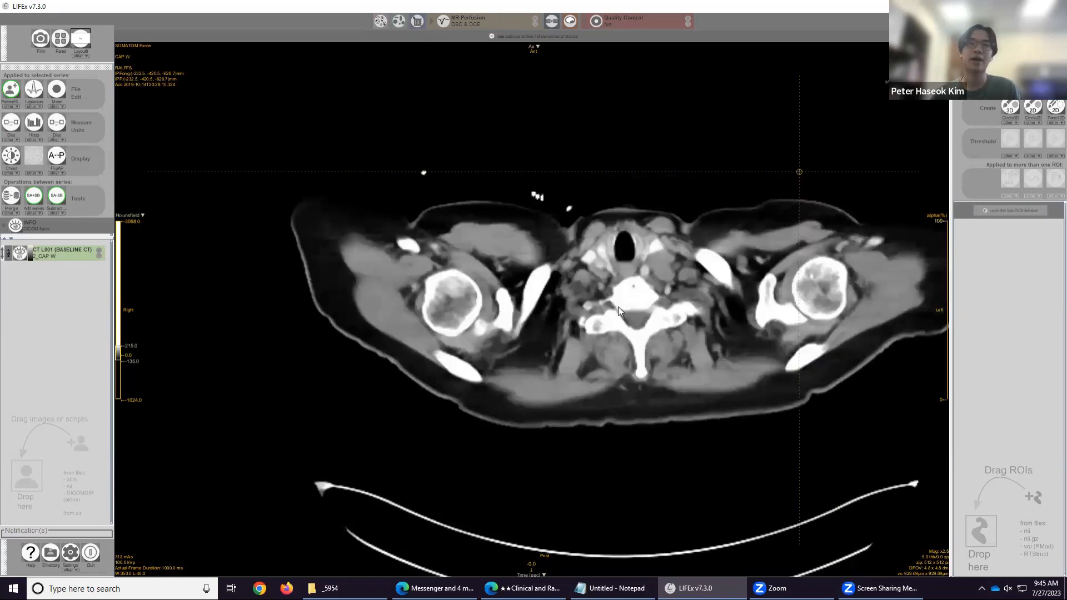
scroll(678, 308, down, 2)
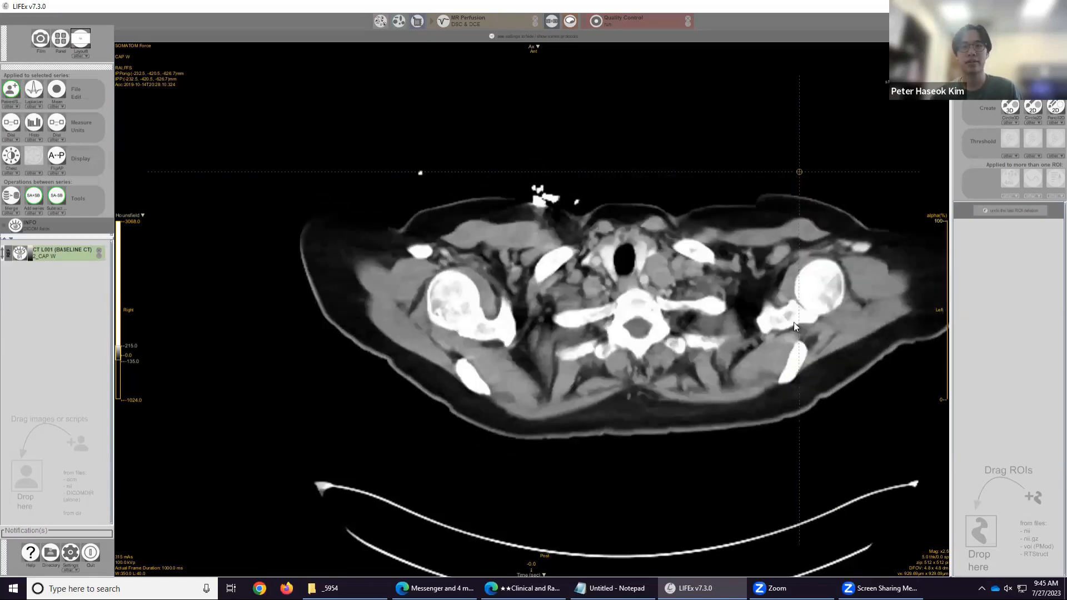
scroll(809, 322, down, 3)
scroll(552, 311, down, 4)
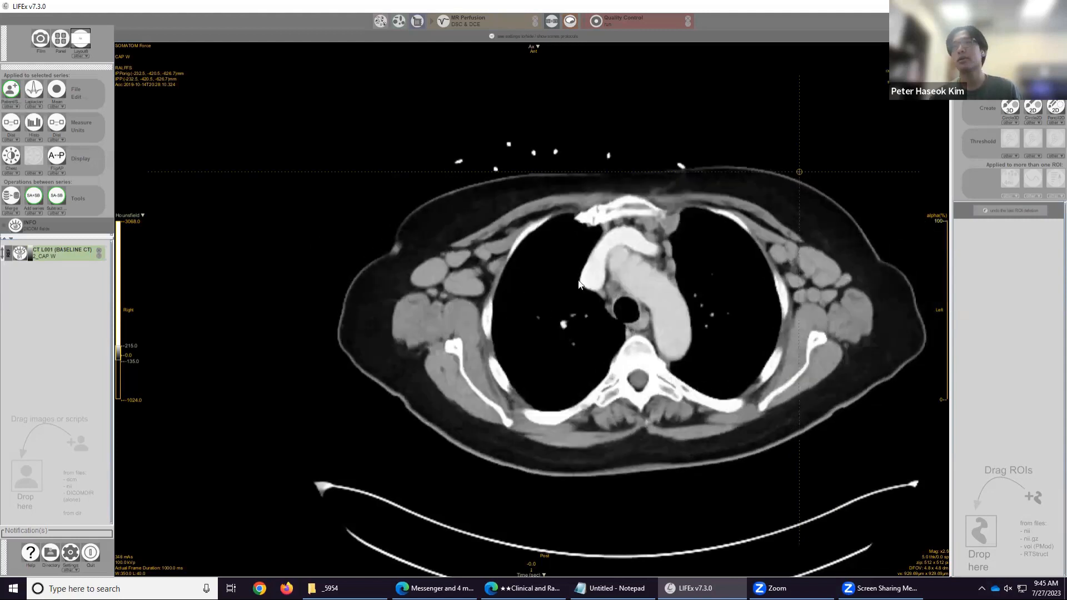
scroll(581, 285, up, 4)
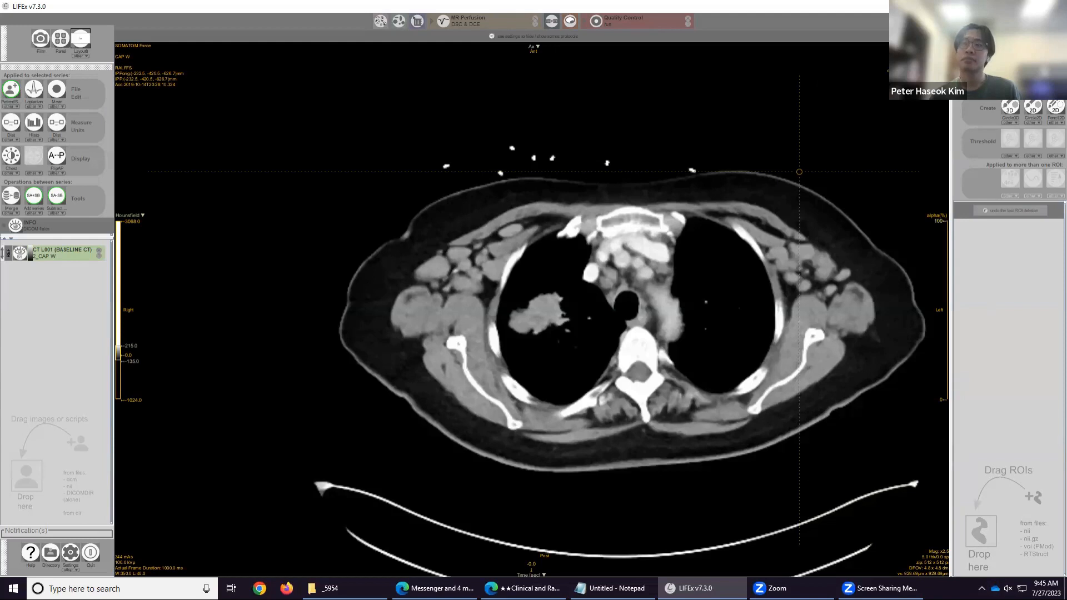
click(1010, 106)
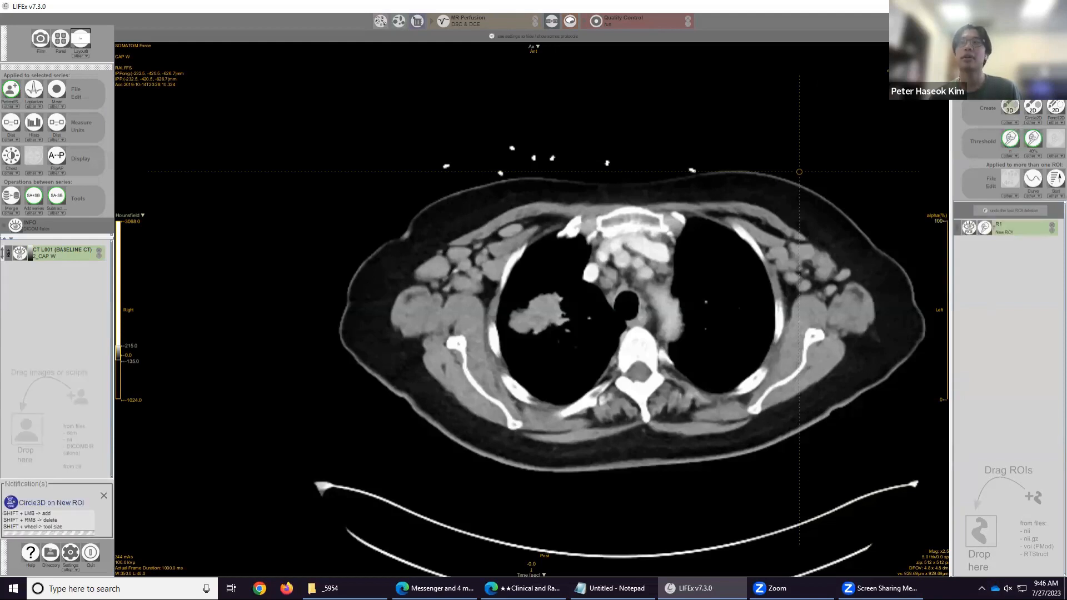
click(1010, 90)
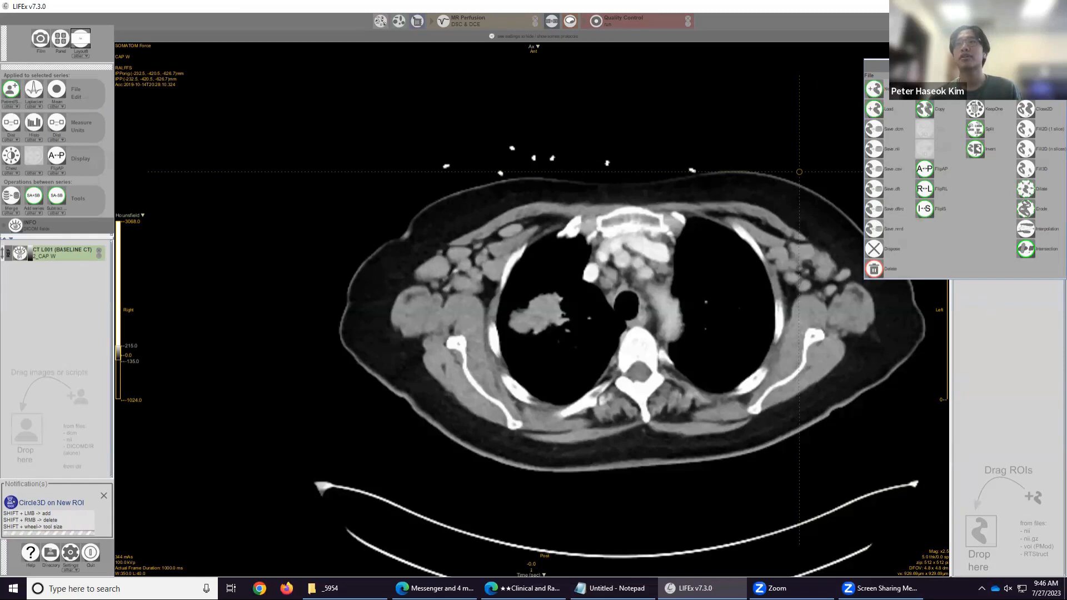
click(874, 89)
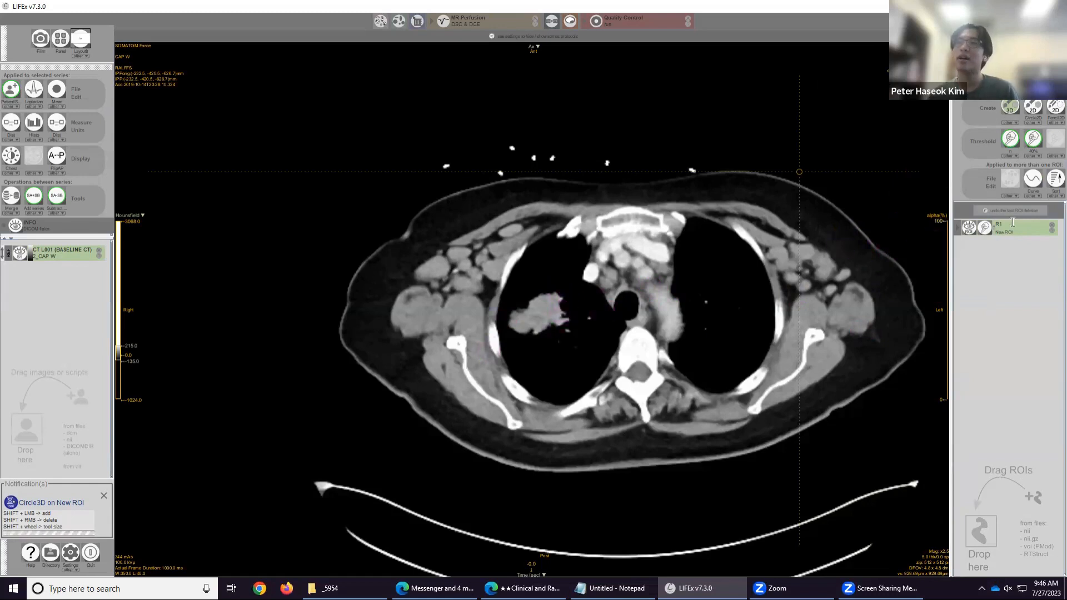
key(Return)
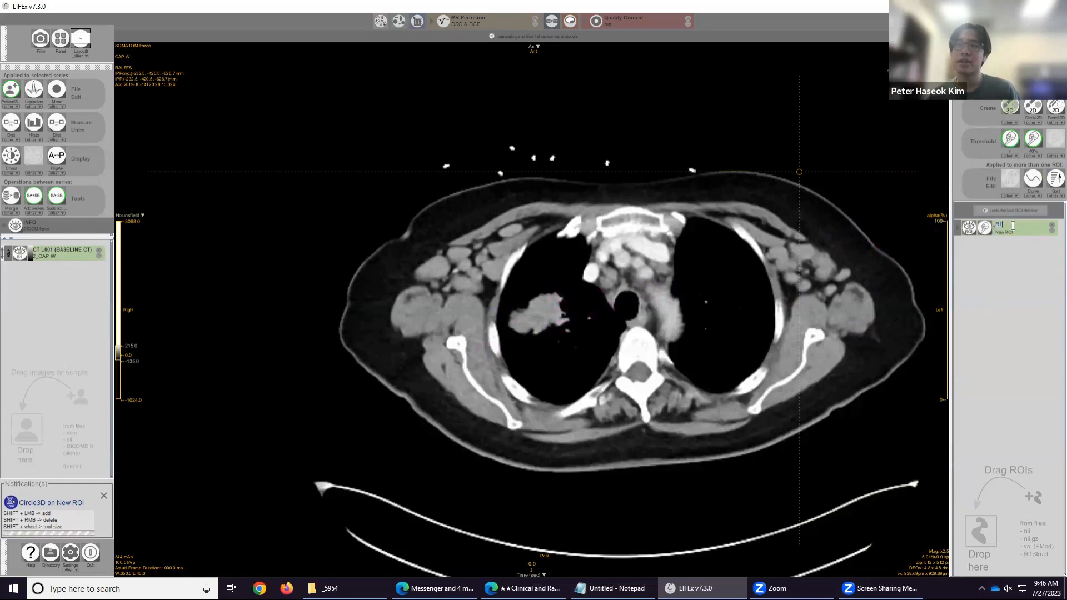
text(T1)
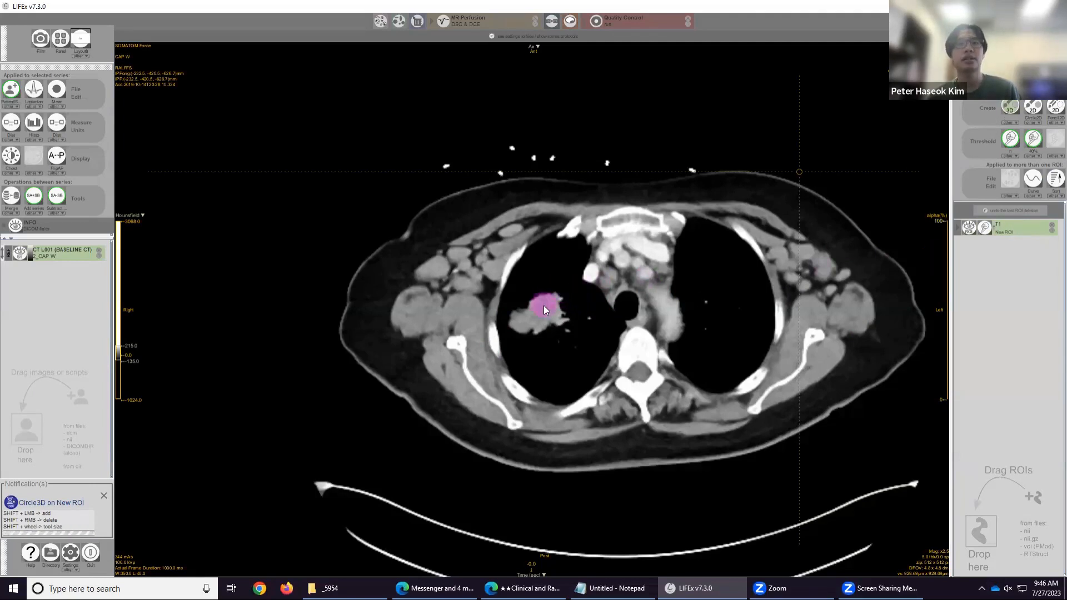
Paint a Circle3D sphere about 26 mm in diameter over the mass in ROI T1 and review the neighbouring slices.
scroll(544, 305, up, 2)
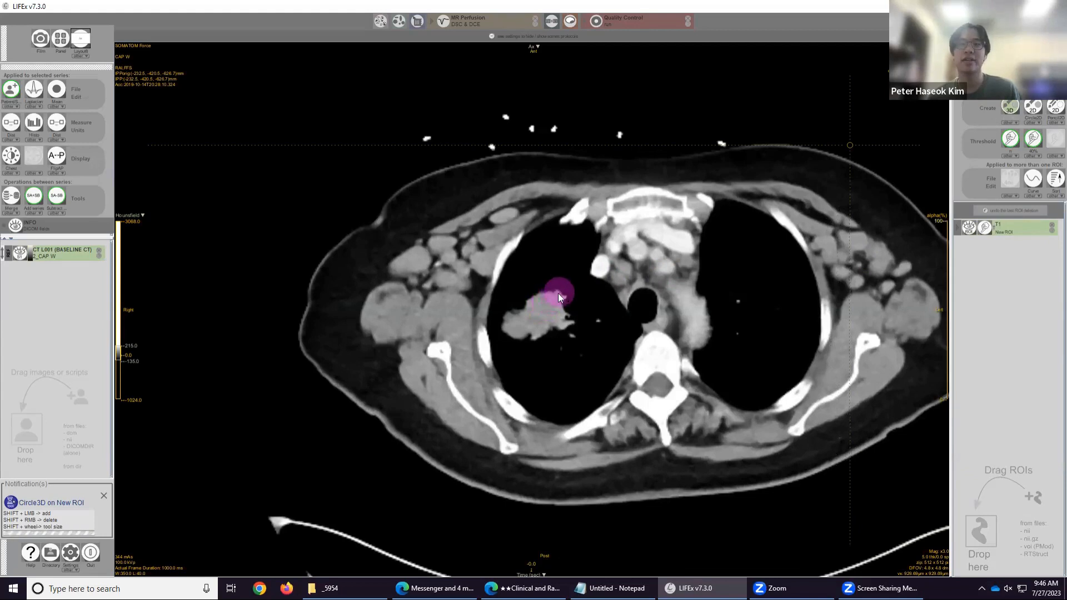
mouse_move(556, 294)
mouse_down()
mouse_move(552, 326)
mouse_move(548, 304)
mouse_move(548, 322)
mouse_move(535, 306)
mouse_move(564, 285)
mouse_move(557, 338)
mouse_move(534, 287)
mouse_move(549, 314)
mouse_up()
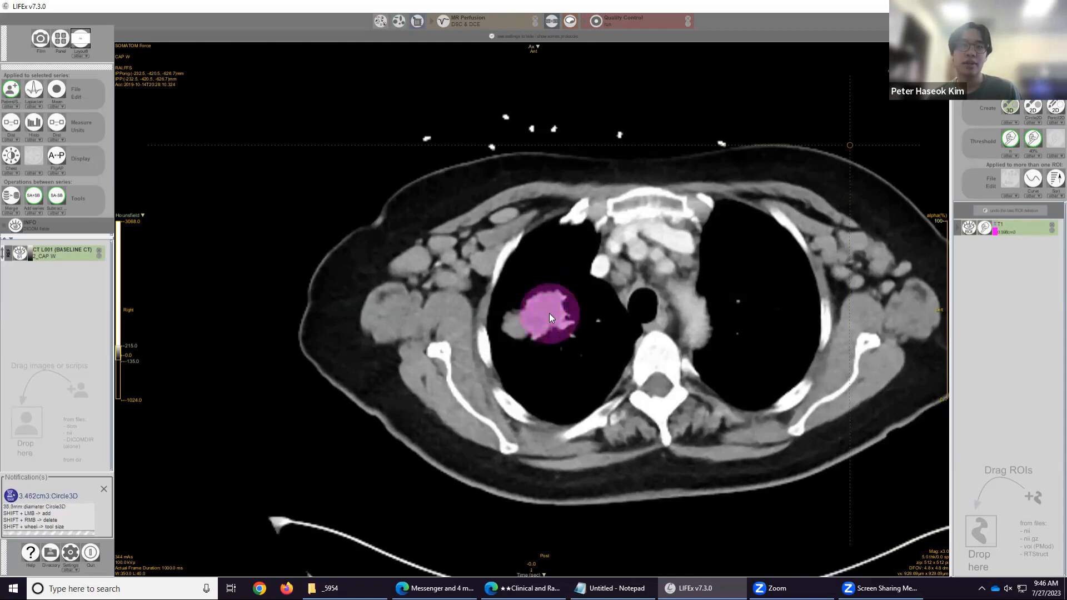
scroll(549, 312, up, 5)
scroll(549, 314, down, 1)
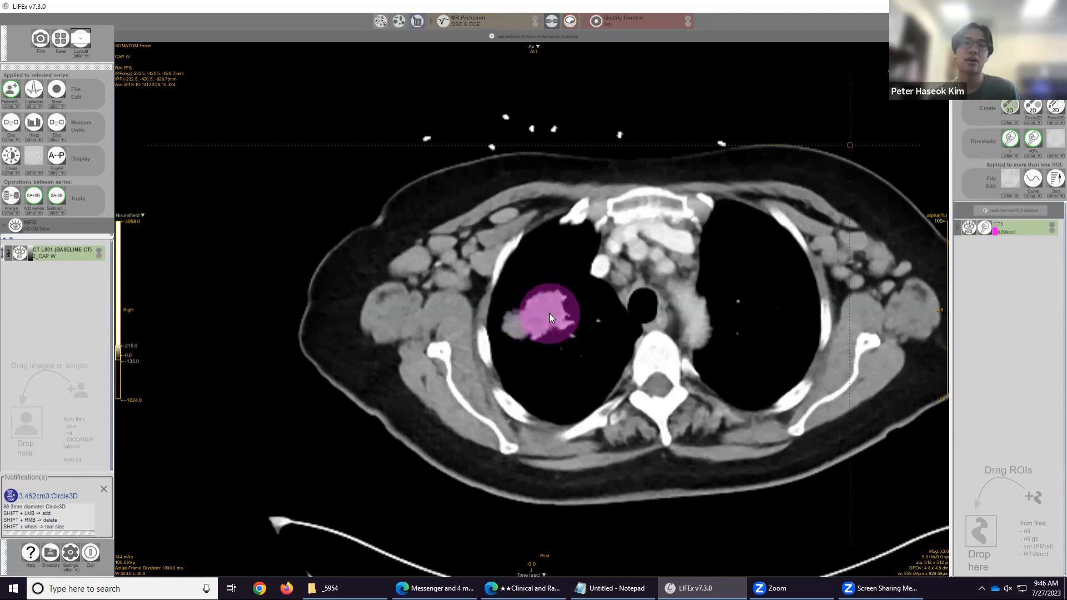
scroll(549, 313, down, 2)
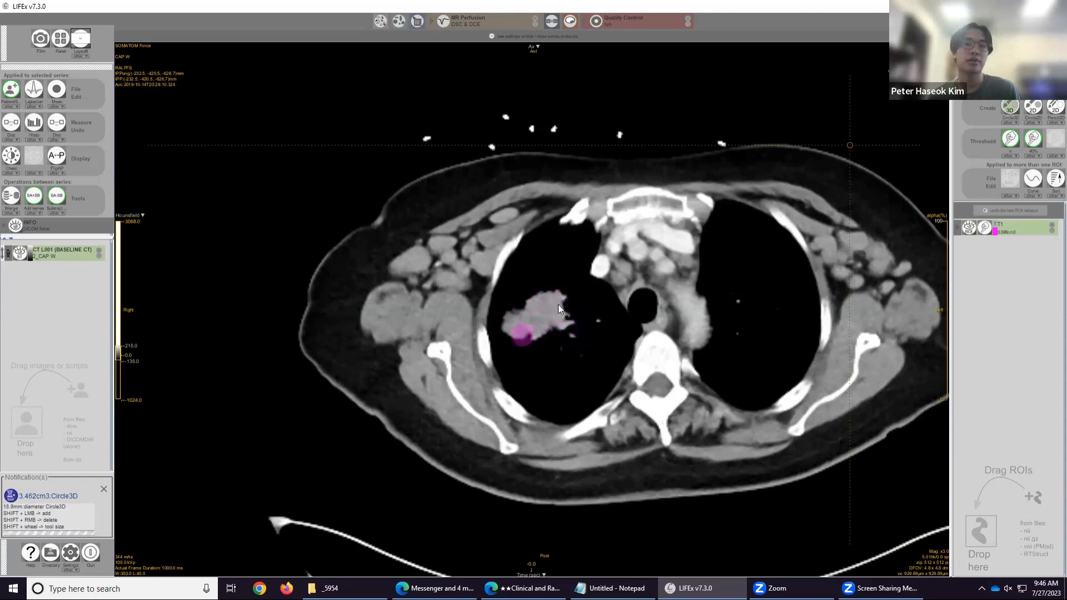
scroll(552, 302, down, 10)
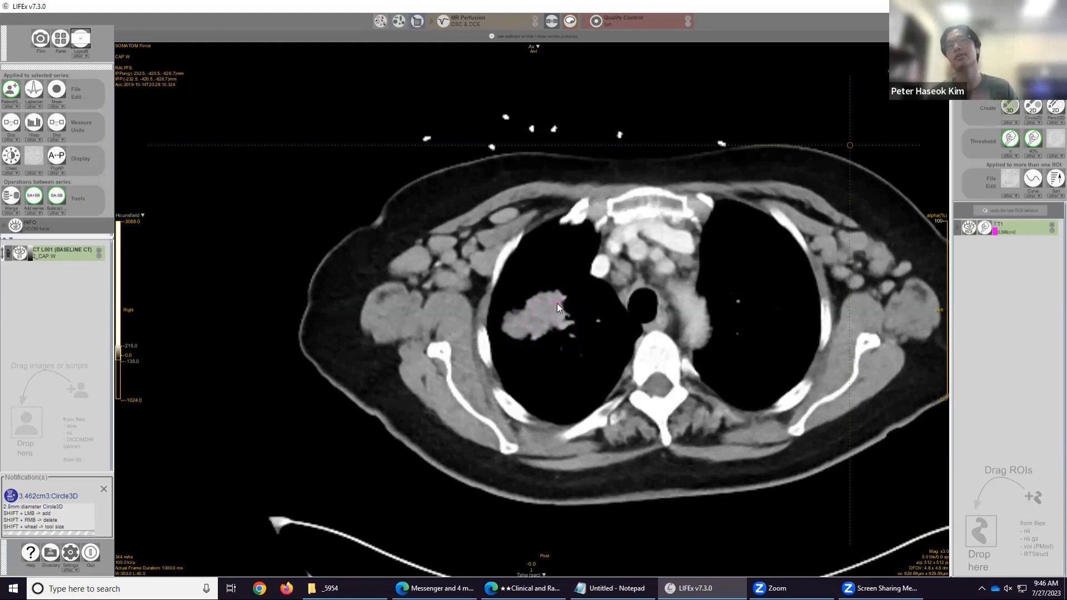
scroll(560, 311, up, 4)
scroll(560, 311, up, 6)
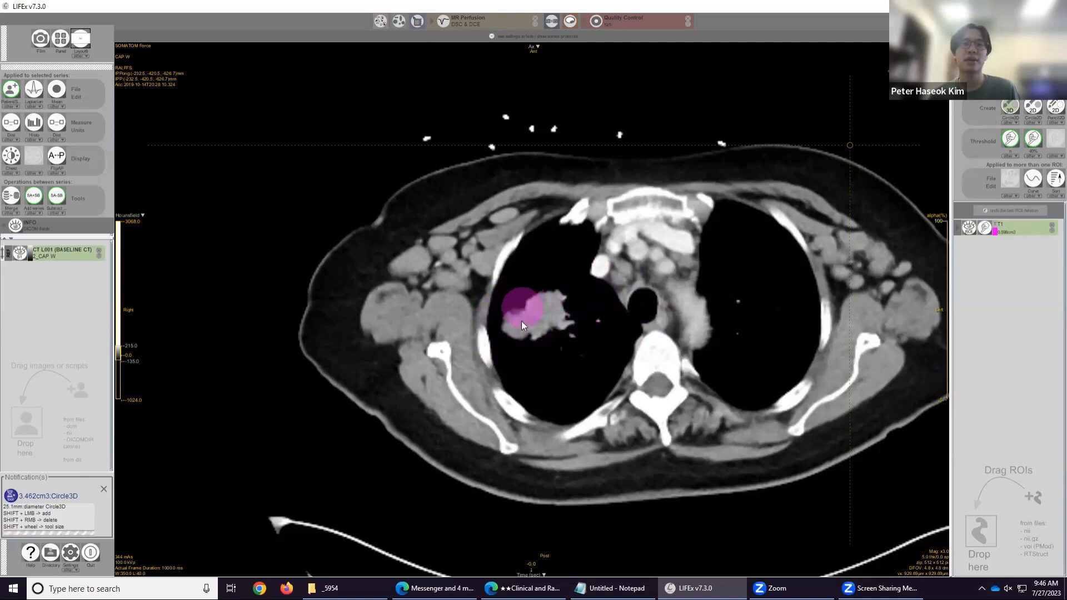
scroll(546, 310, down, 1)
shift+click(556, 306)
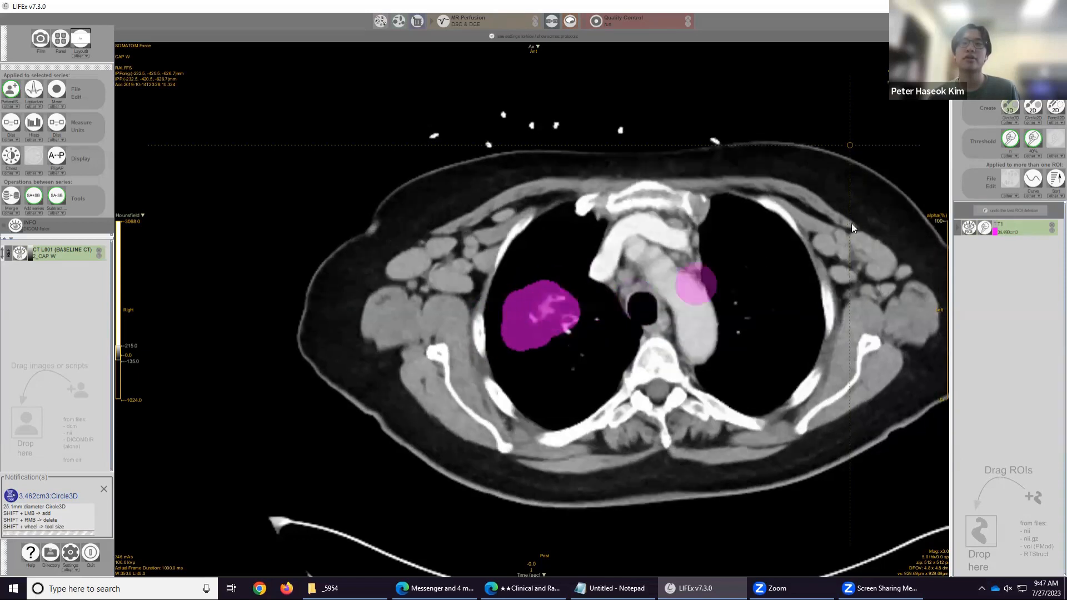
Switch to the Circle2D tool and paint the mass into ROI T1 on the lower slices.
click(1028, 110)
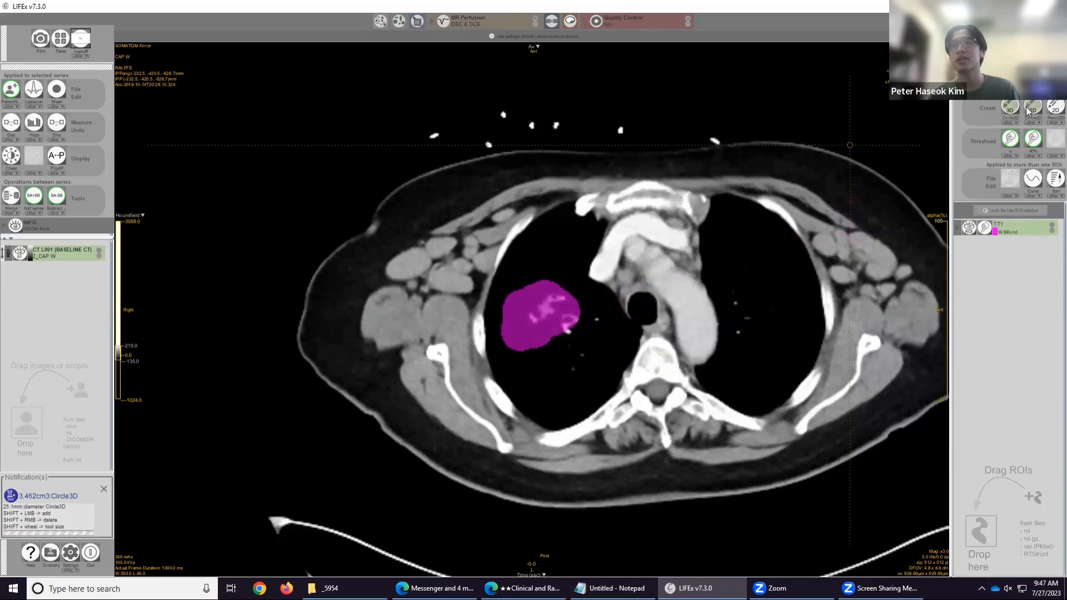
scroll(614, 322, down, 2)
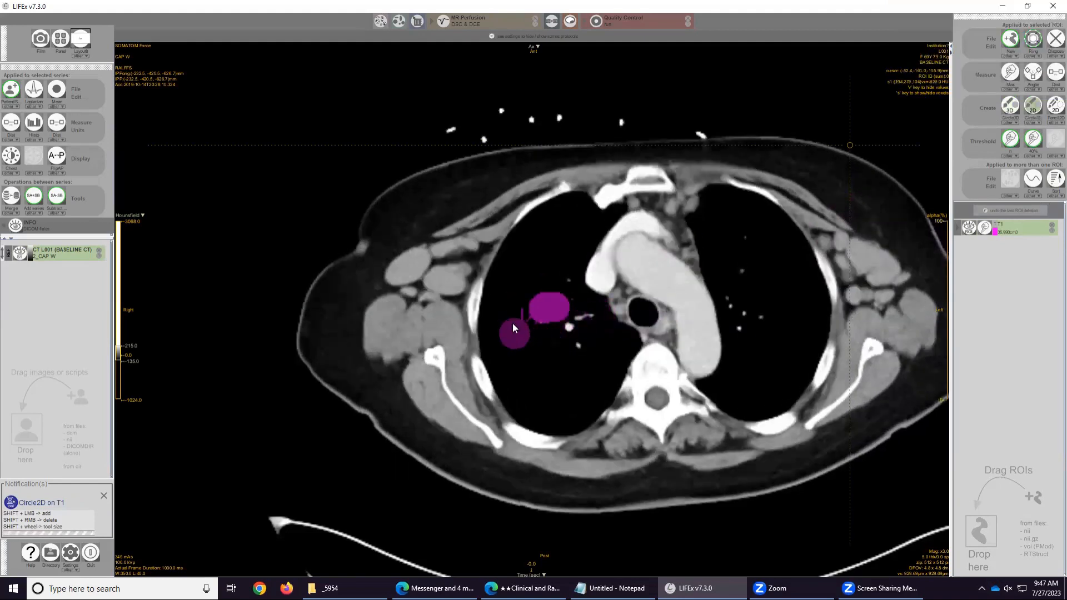
scroll(593, 340, down, 1)
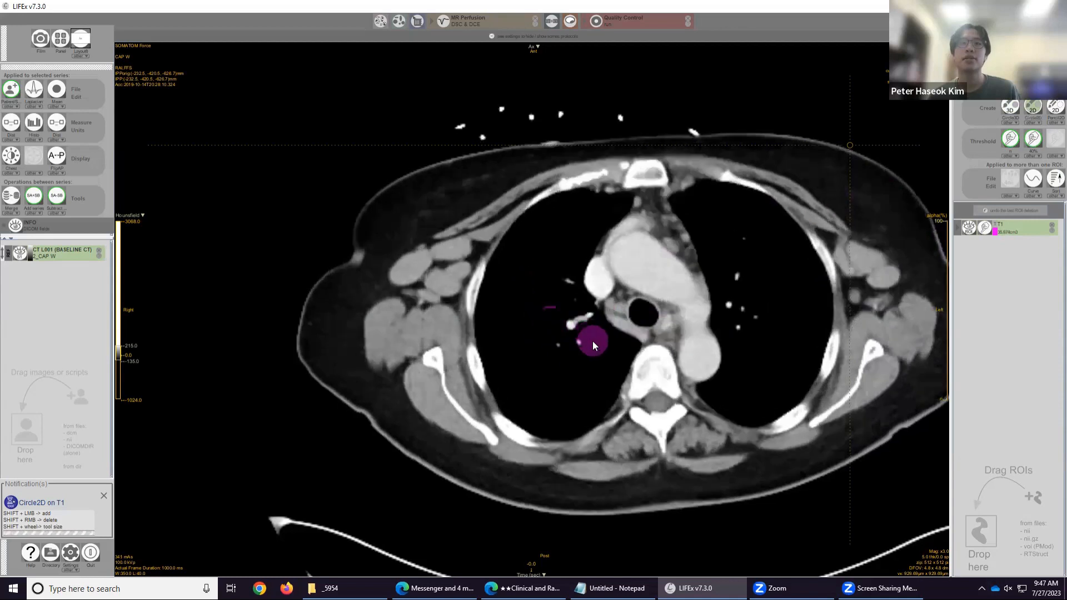
scroll(589, 337, up, 1)
scroll(572, 311, down, 1)
mouse_move(521, 316)
mouse_down()
mouse_move(608, 325)
mouse_move(554, 281)
mouse_move(534, 313)
mouse_up()
scroll(600, 322, down, 1)
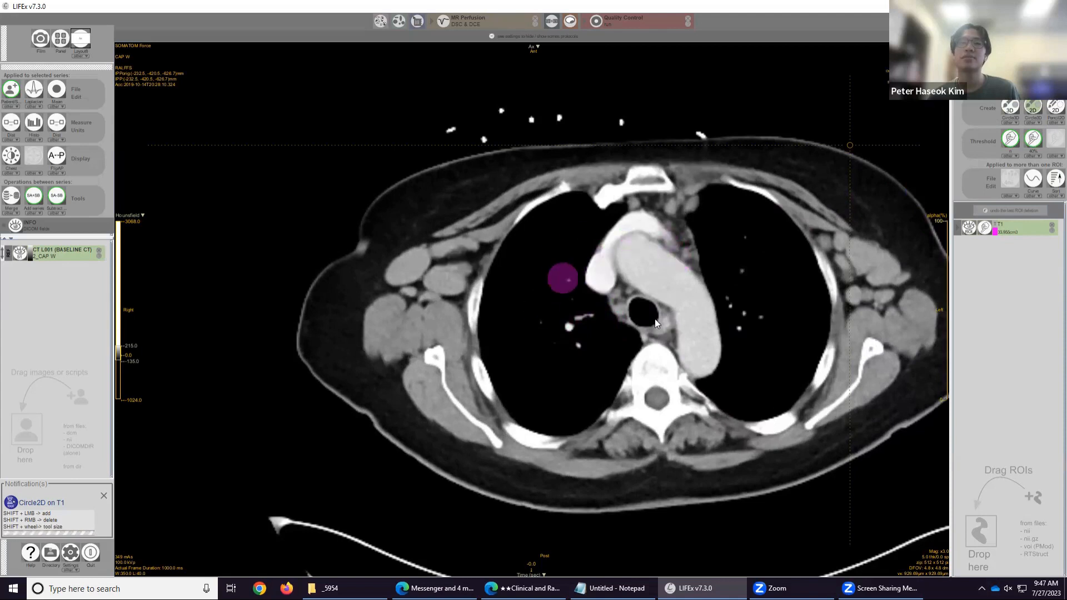
Paint the mass into ROI T1 with the Circle2D brush on the upper slices.
scroll(650, 335, up, 3)
scroll(609, 329, up, 1)
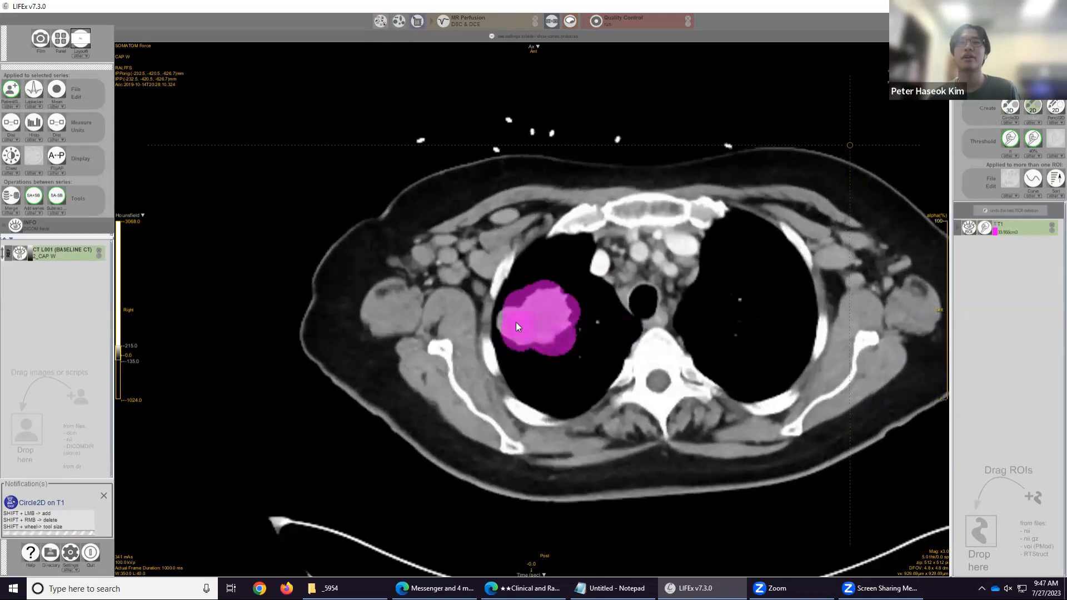
scroll(570, 334, up, 1)
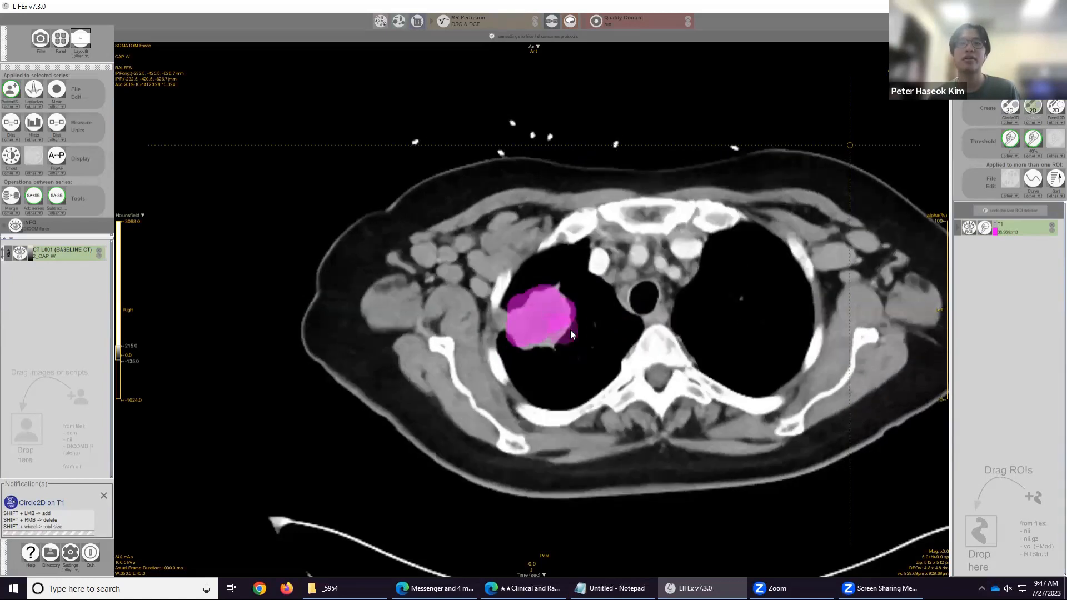
shift+click(549, 343)
shift+click(557, 295)
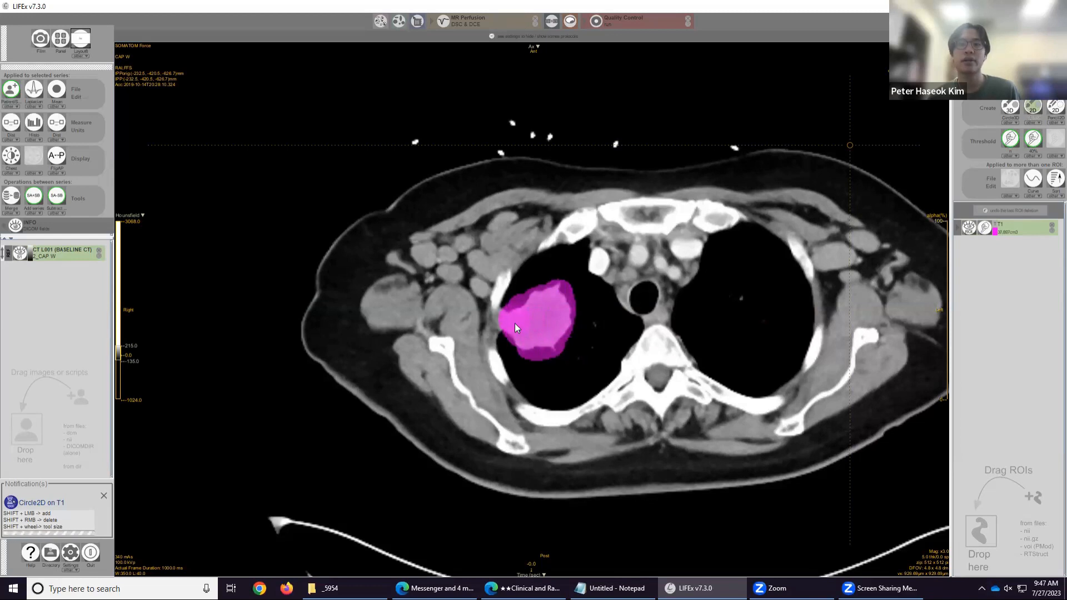
scroll(556, 331, up, 2)
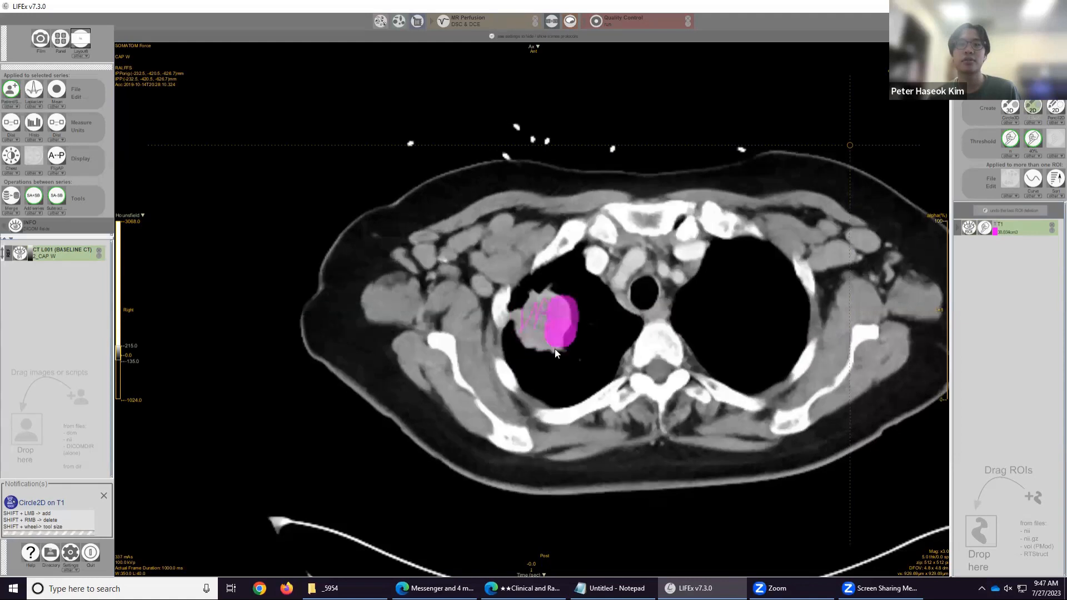
mouse_move(555, 349)
mouse_down()
mouse_move(551, 302)
mouse_move(531, 325)
mouse_move(529, 314)
mouse_up()
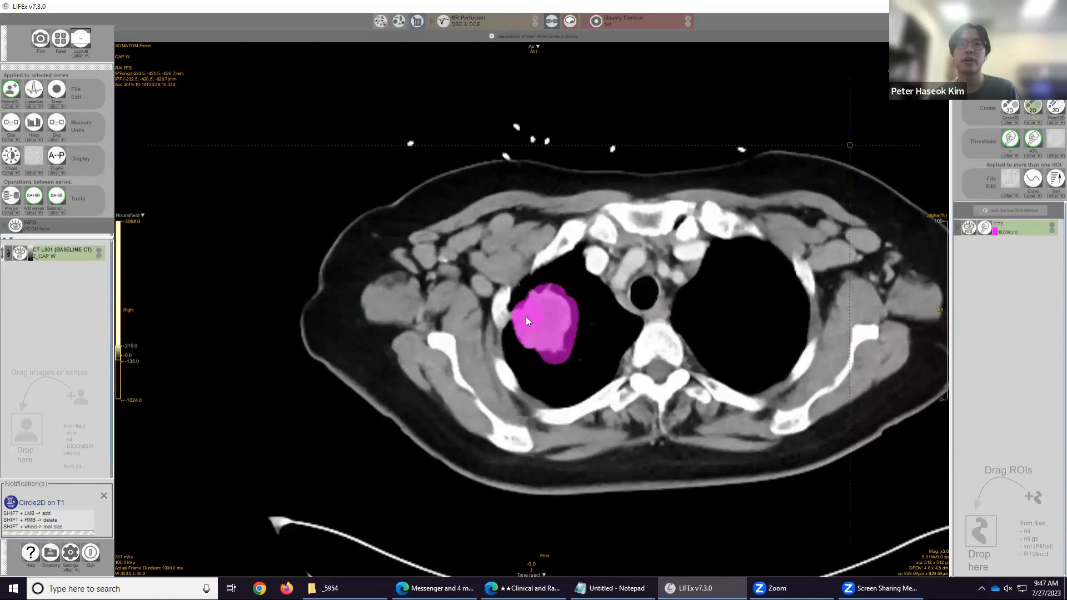
scroll(526, 316, up, 1)
scroll(525, 318, up, 3)
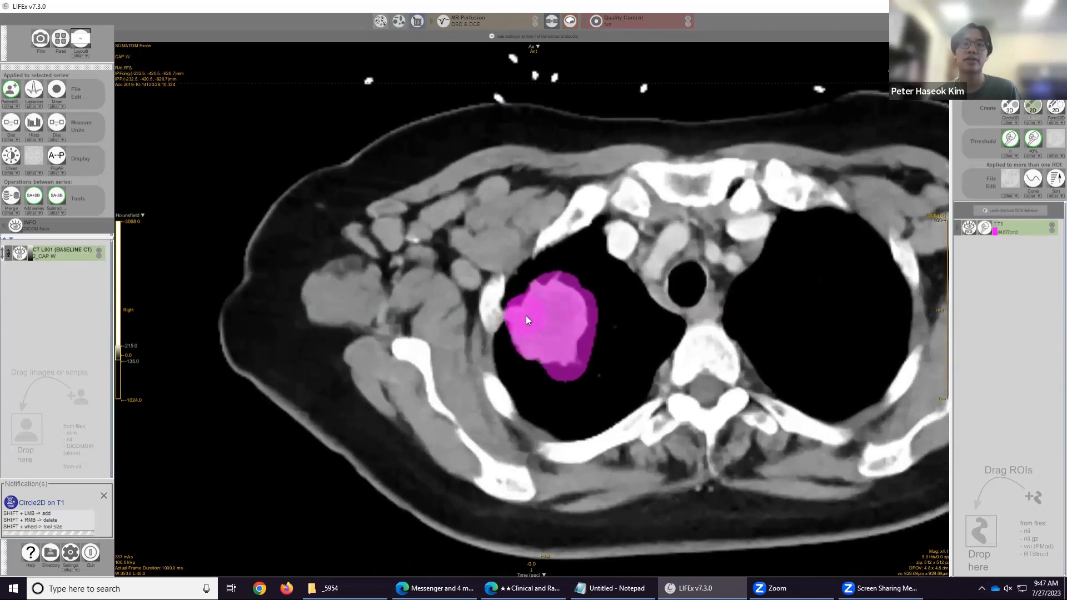
Refine the T1 contour on the upper slices, erasing excess paint and adding missing parts of the mass.
drag(526, 316, 485, 313)
shift+right_click(485, 314)
drag(562, 295, 577, 298)
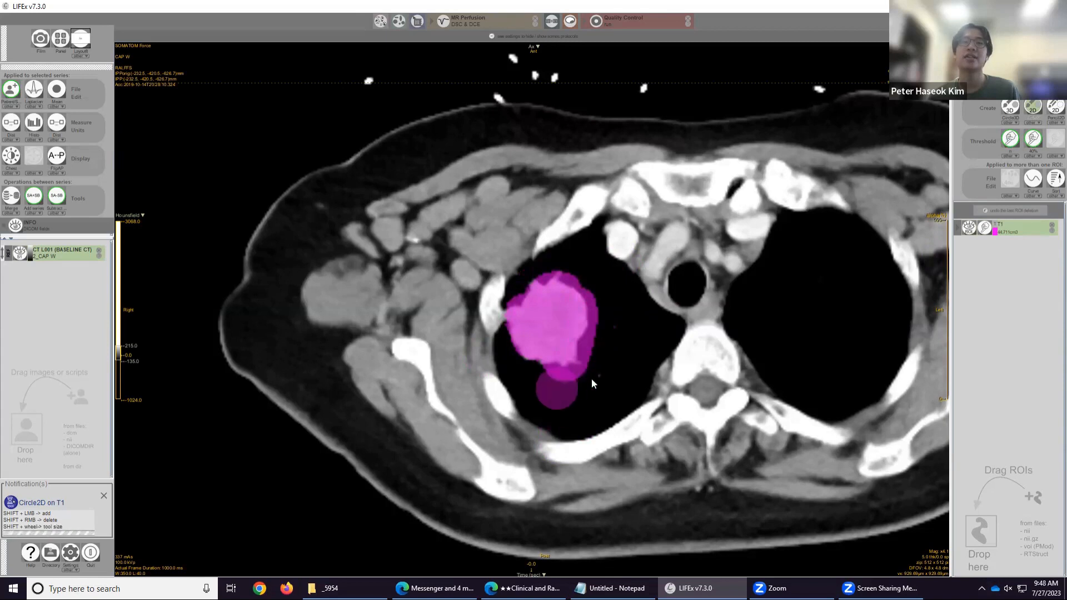
scroll(578, 360, down, 3)
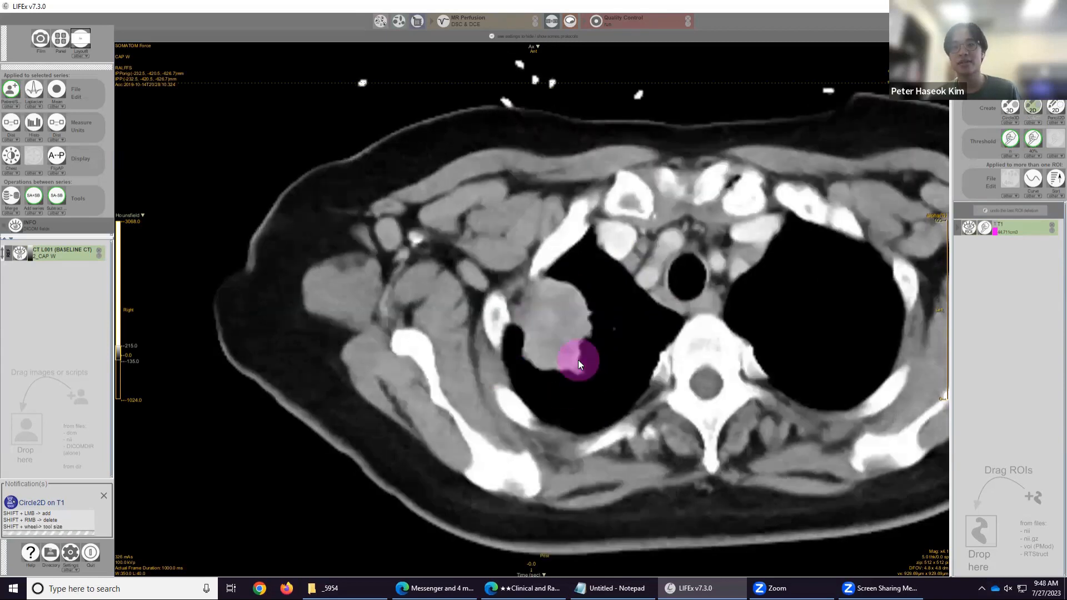
mouse_move(580, 325)
mouse_down()
mouse_move(548, 351)
mouse_move(568, 362)
mouse_move(546, 355)
mouse_move(544, 341)
mouse_move(536, 355)
mouse_move(571, 309)
mouse_move(555, 301)
mouse_move(535, 333)
mouse_move(580, 320)
mouse_move(566, 310)
mouse_move(550, 327)
mouse_up()
scroll(580, 320, down, 1)
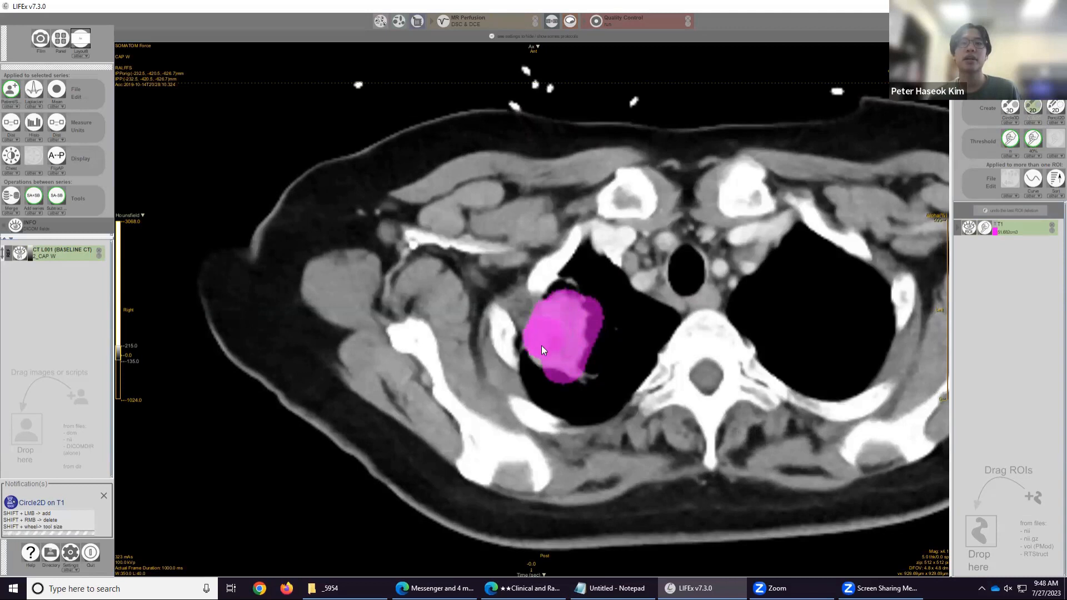
scroll(595, 365, down, 1)
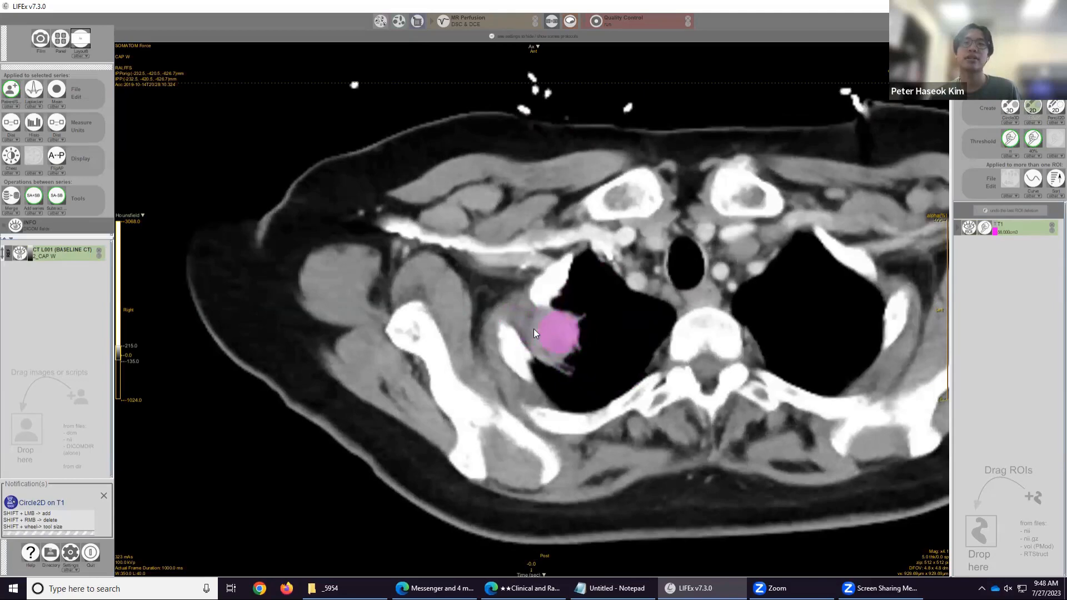
Adjust the display window level and scroll through the slices to check the T1 contour.
mouse_move(129, 345)
mouse_down()
mouse_move(132, 264)
mouse_move(150, 329)
mouse_move(142, 358)
mouse_move(132, 297)
mouse_move(130, 355)
mouse_move(129, 342)
mouse_up()
double_click(133, 345)
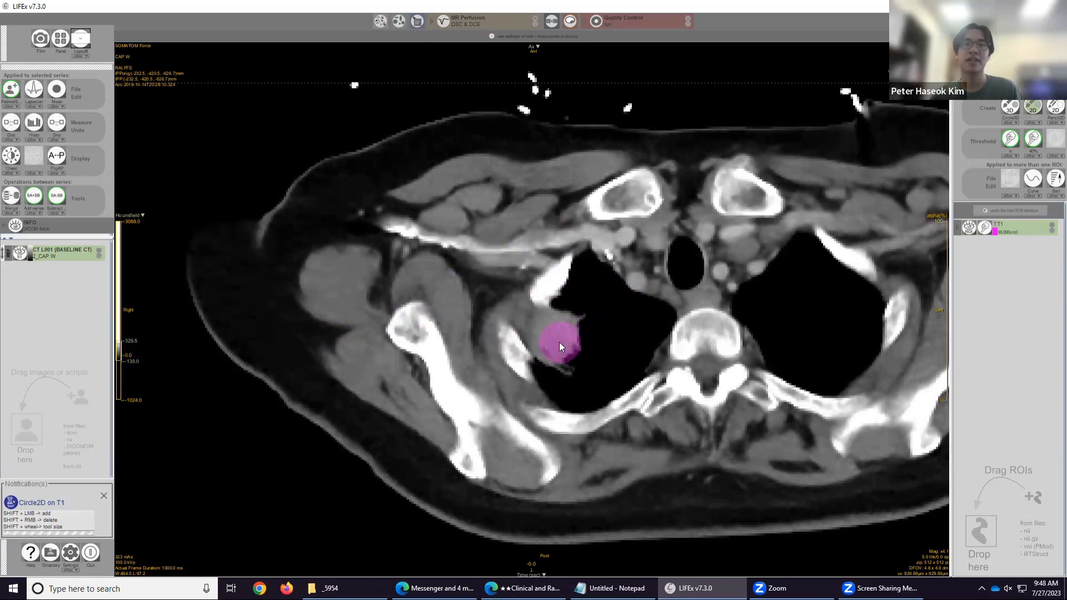
scroll(603, 345, down, 5)
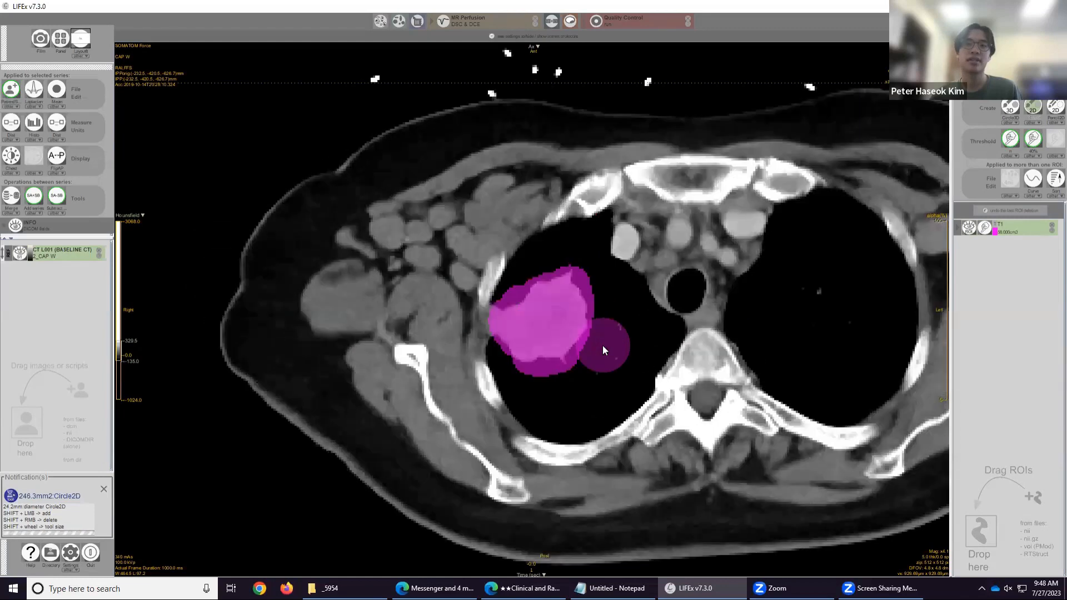
scroll(603, 345, up, 5)
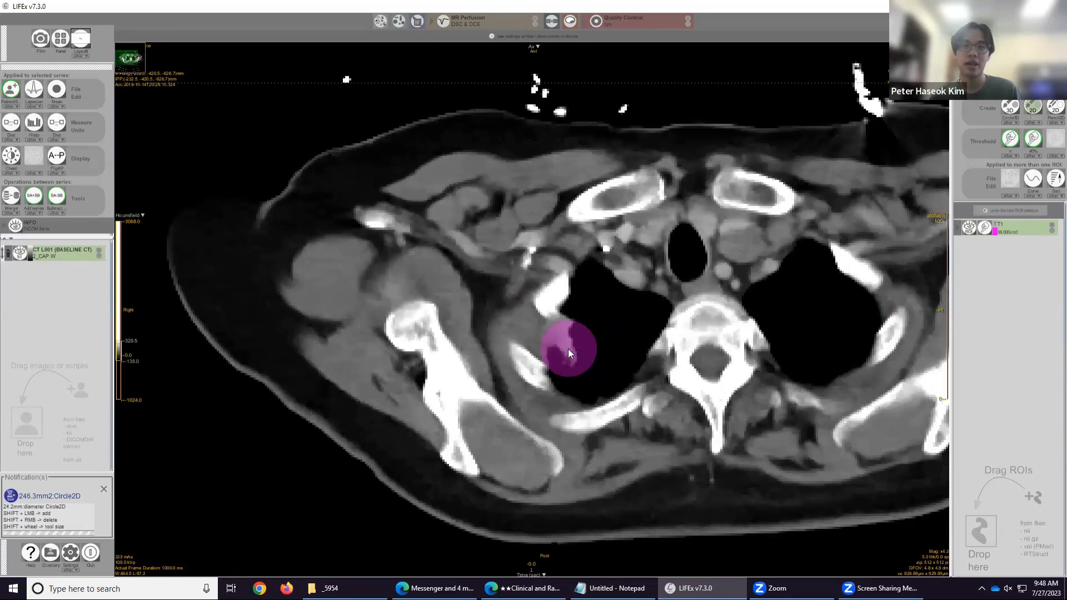
Scroll back and forth through the slices to review how well the T1 paint covers the mass.
scroll(568, 348, up, 3)
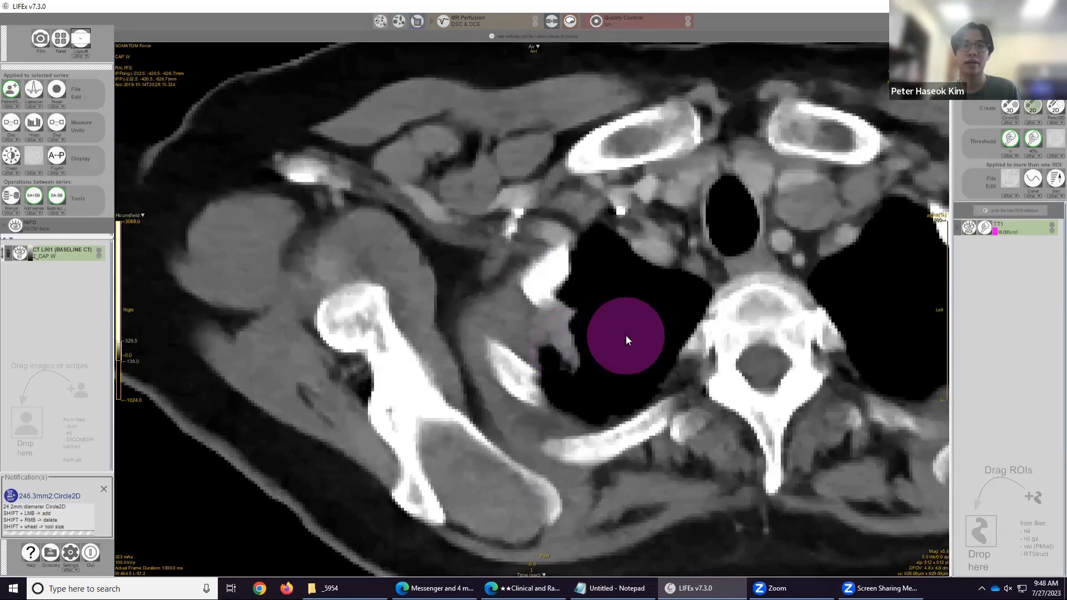
scroll(625, 335, down, 3)
scroll(626, 335, up, 1)
scroll(626, 335, down, 1)
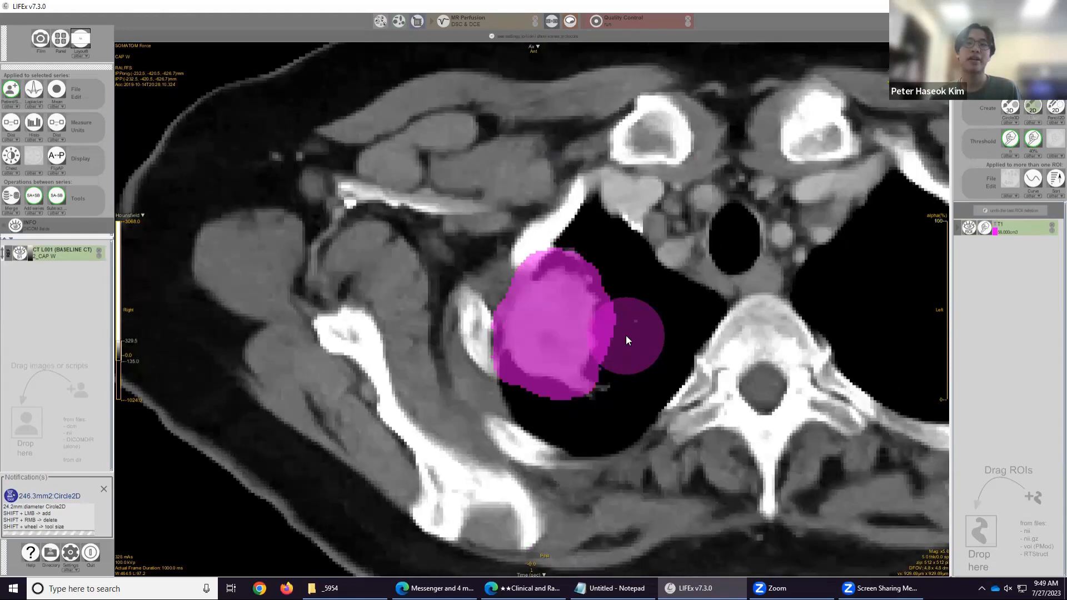
scroll(626, 335, down, 2)
scroll(465, 330, down, 1)
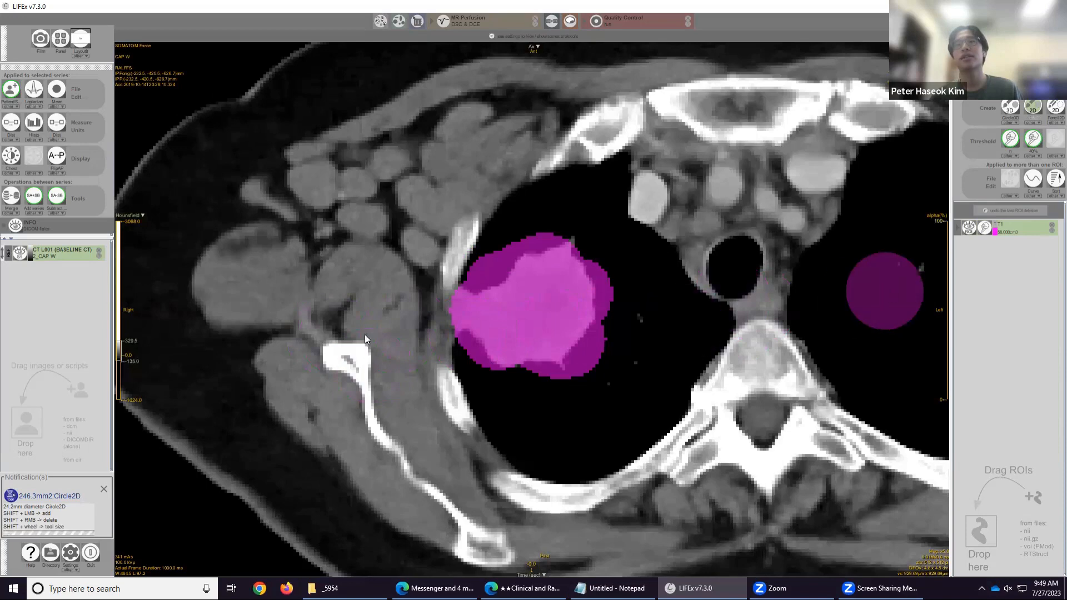
scroll(708, 309, down, 3)
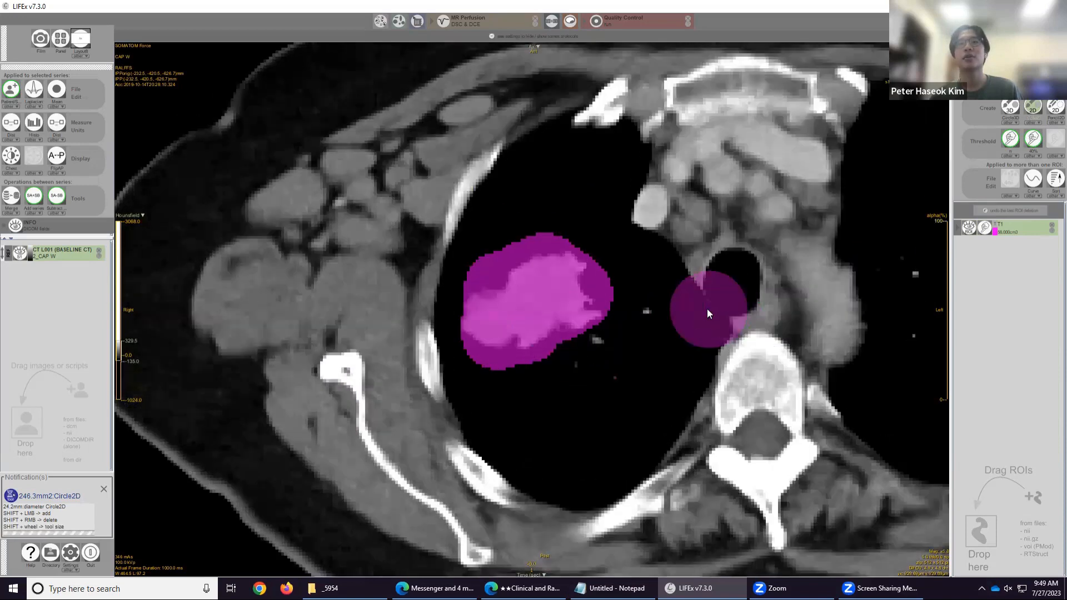
scroll(691, 309, down, 2)
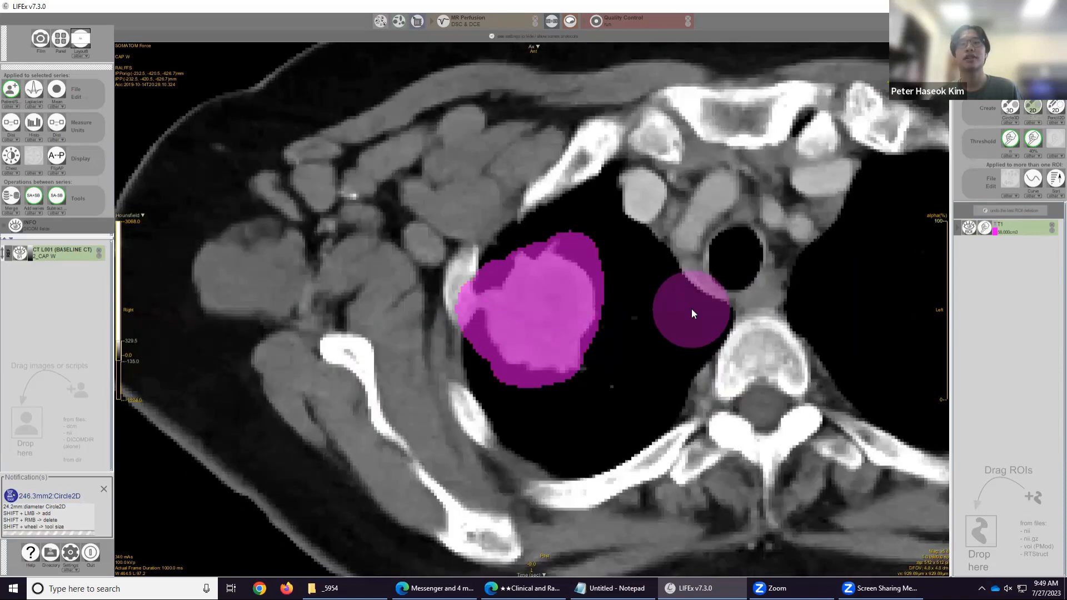
scroll(667, 310, down, 2)
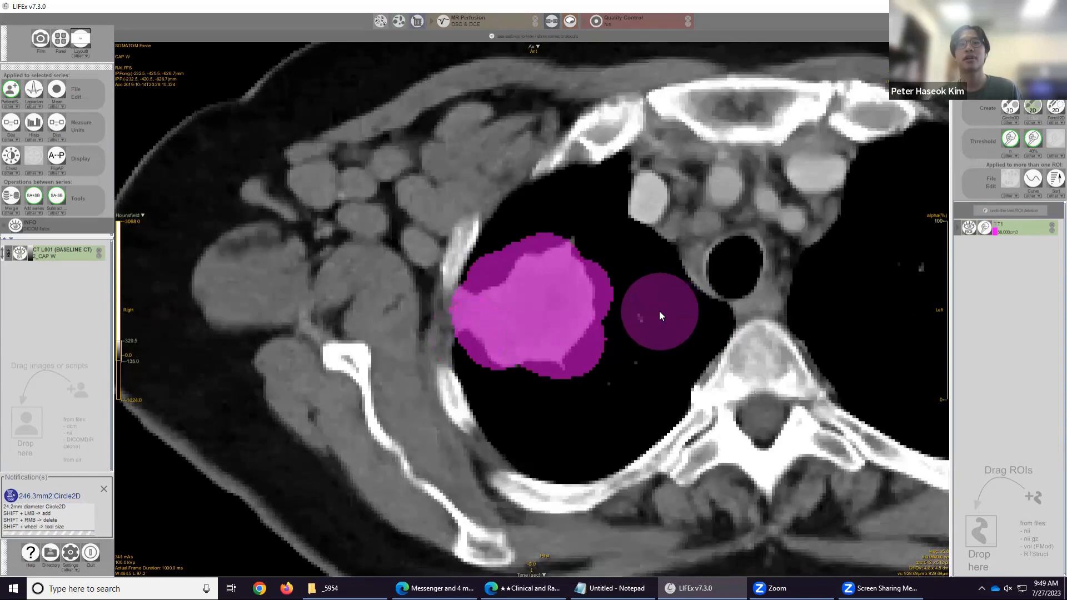
scroll(666, 316, down, 1)
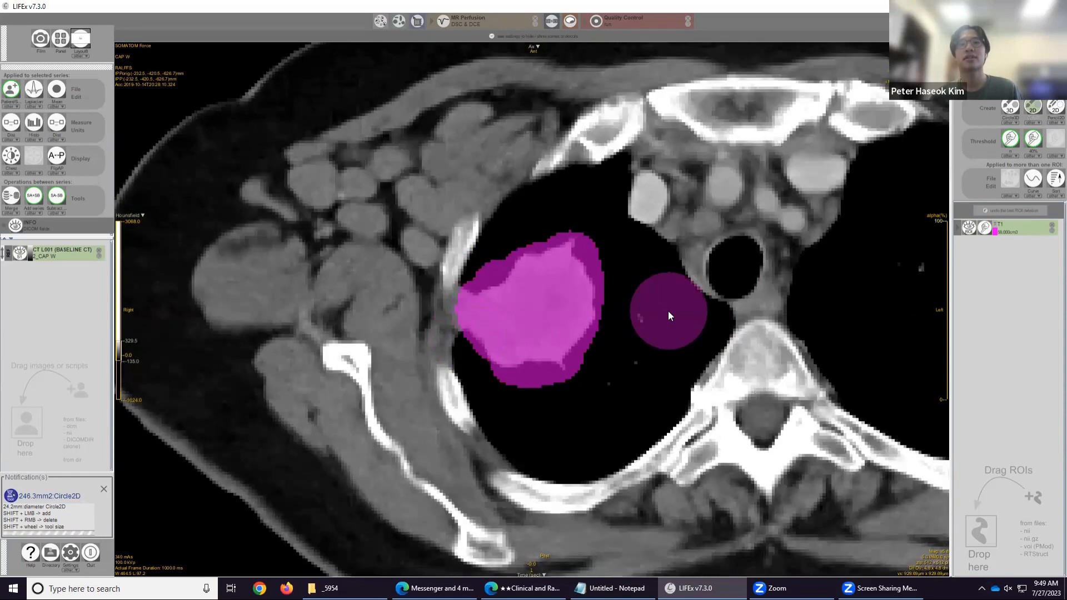
scroll(668, 311, down, 2)
scroll(668, 311, up, 2)
scroll(668, 316, down, 3)
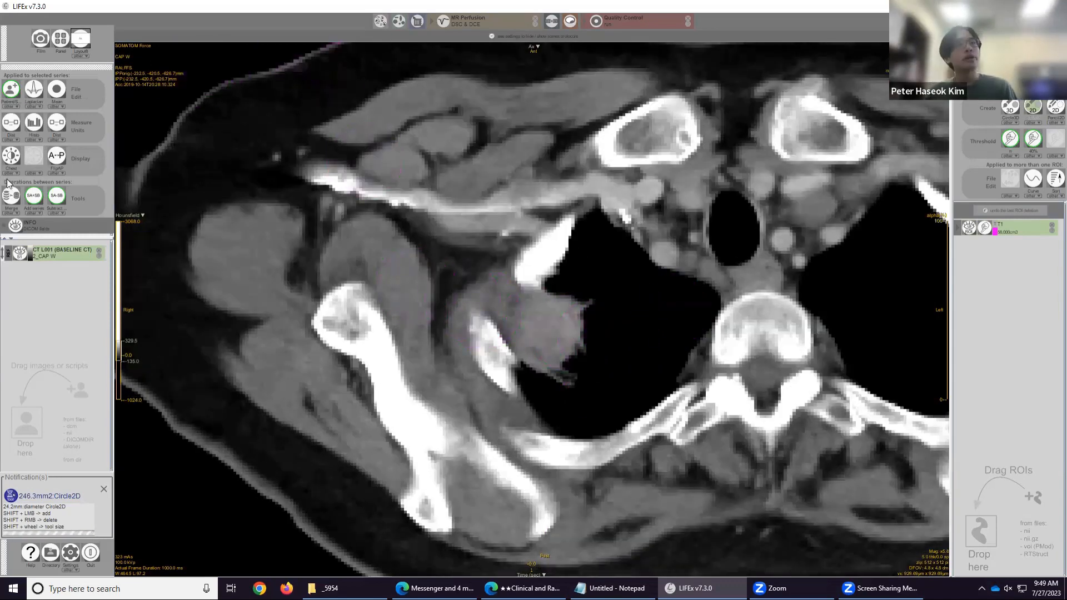
scroll(564, 281, up, 3)
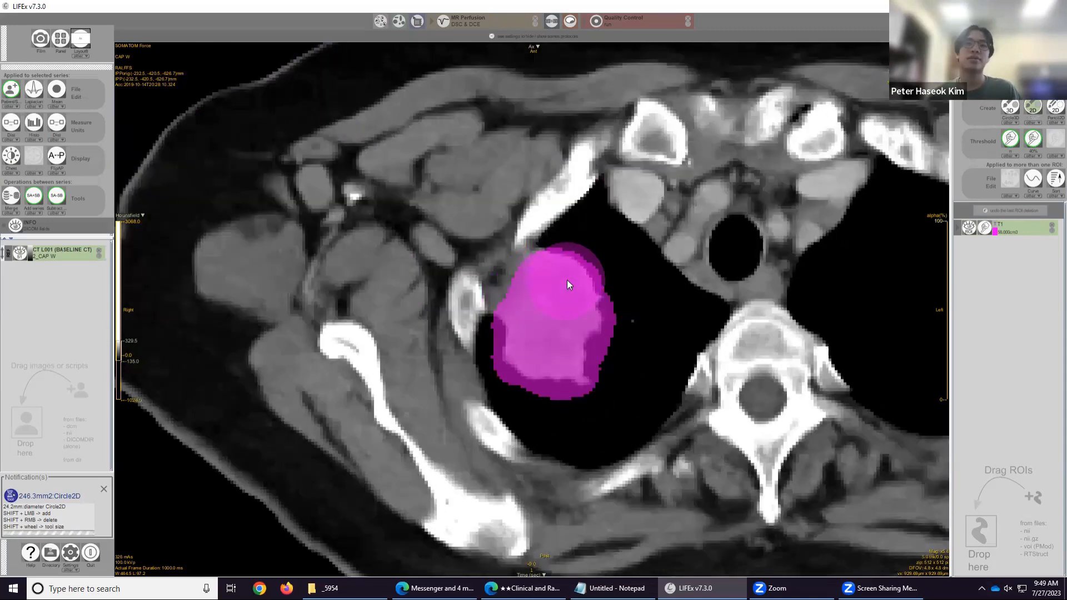
scroll(566, 280, down, 3)
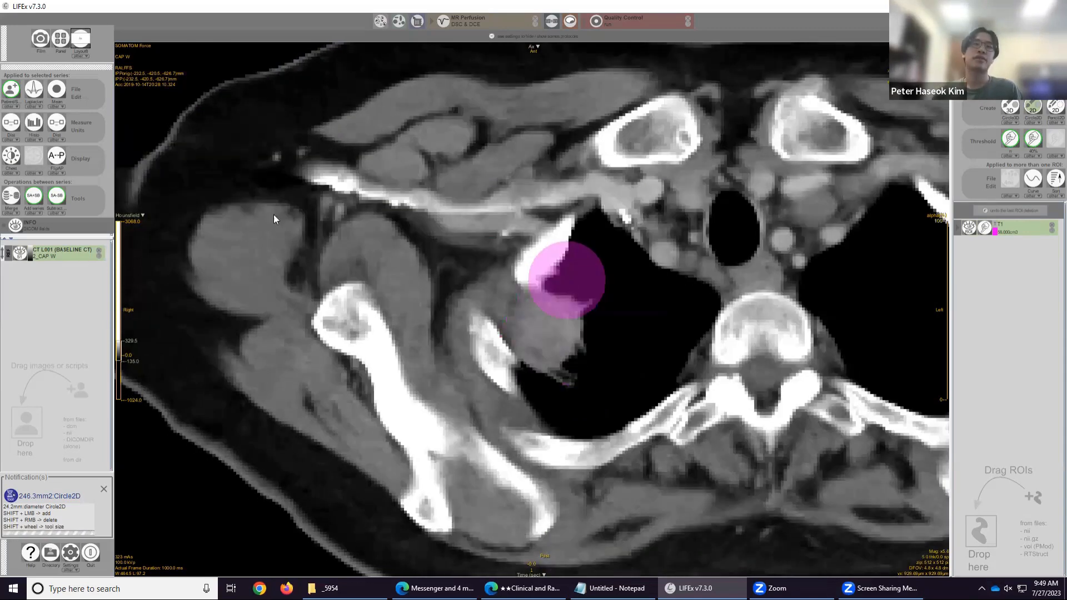
Switch between the lung and chest window presets and adjust the window level to inspect the mass edges.
click(12, 172)
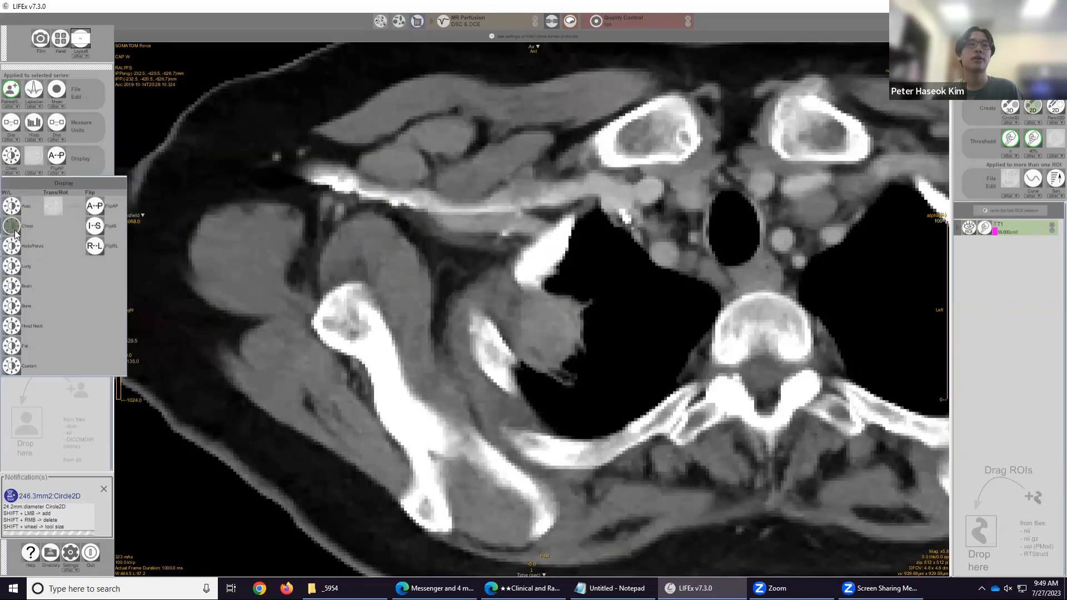
click(11, 266)
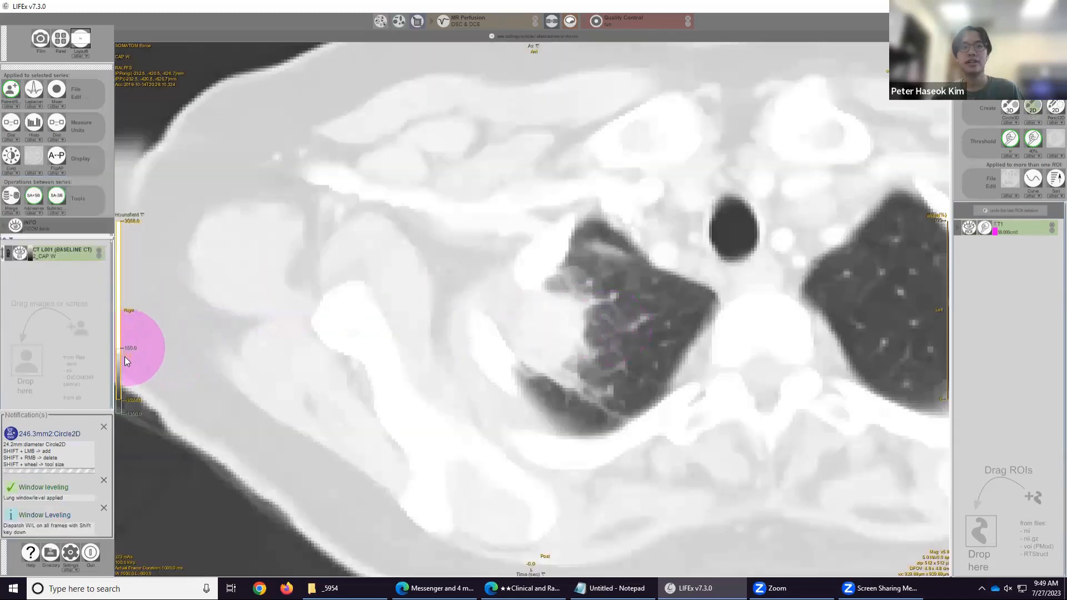
drag(124, 357, 131, 292)
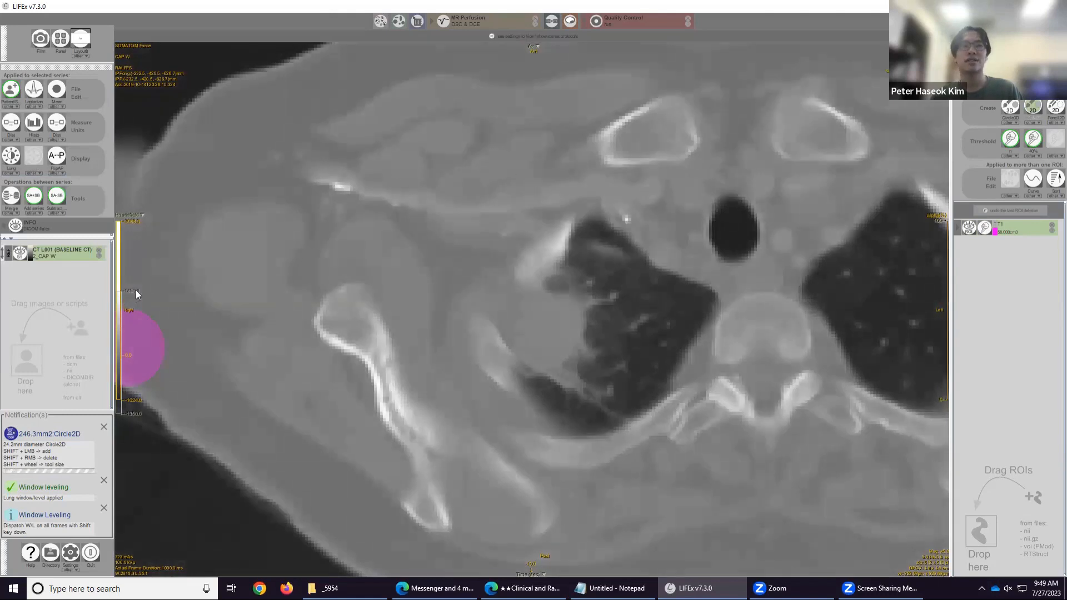
mouse_move(135, 290)
mouse_down()
mouse_move(137, 303)
mouse_move(137, 293)
mouse_up()
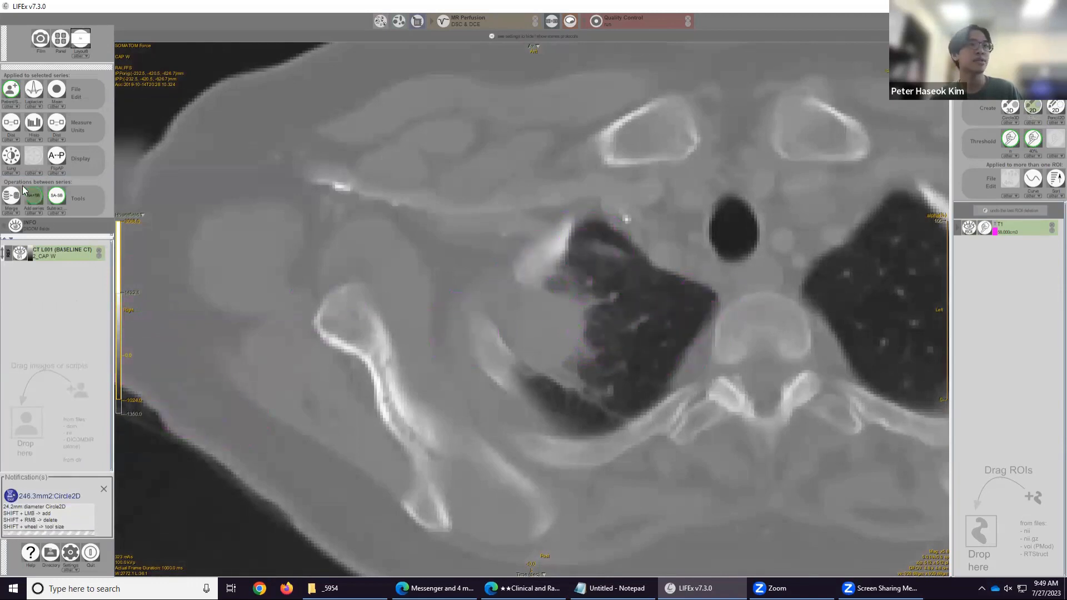
click(11, 172)
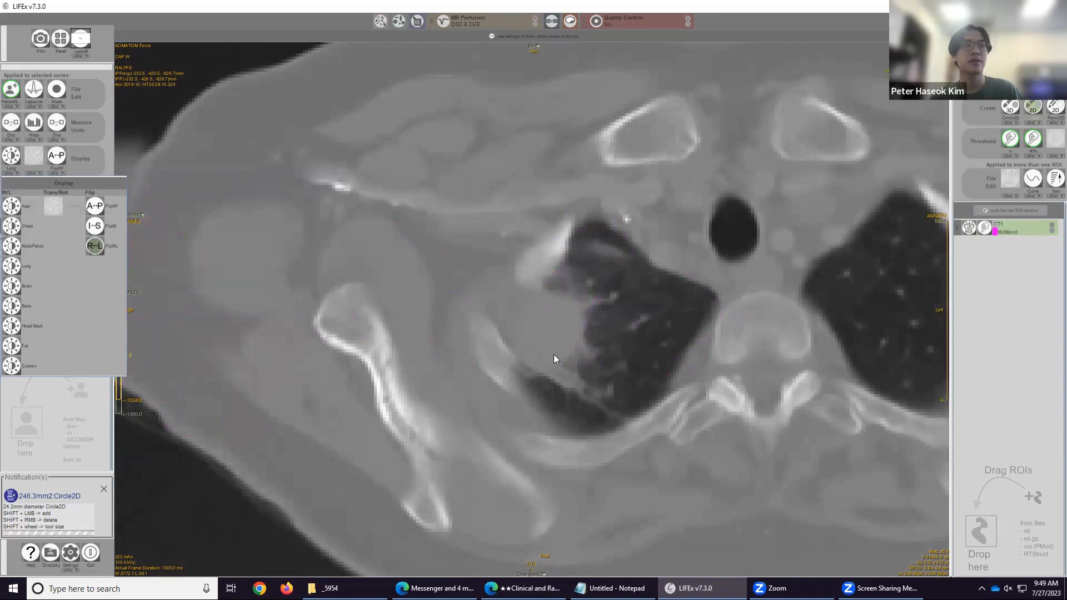
drag(843, 306, 611, 338)
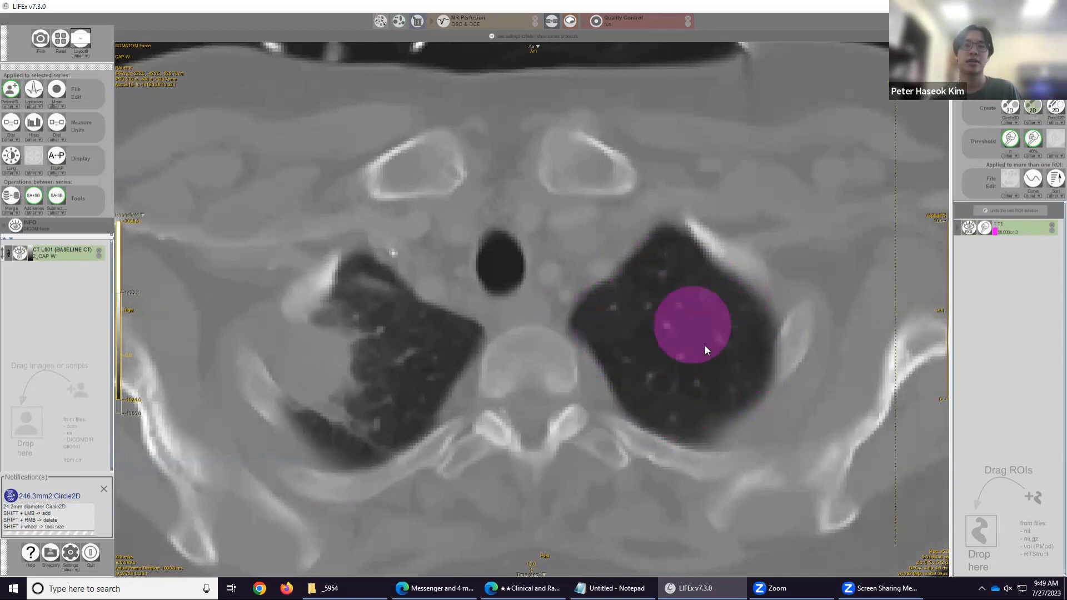
click(16, 177)
click(11, 226)
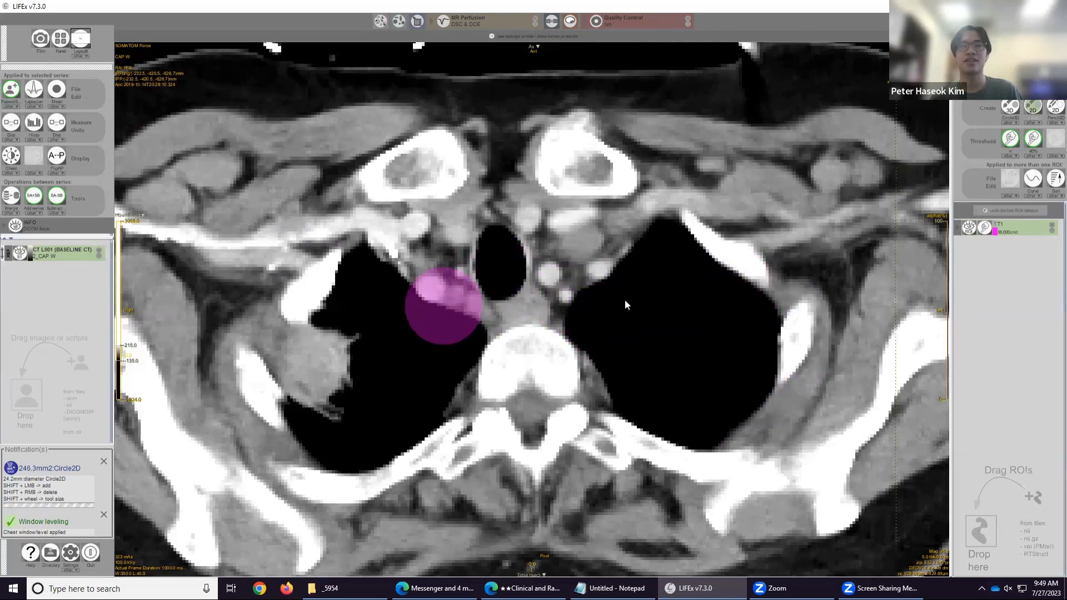
drag(444, 305, 651, 309)
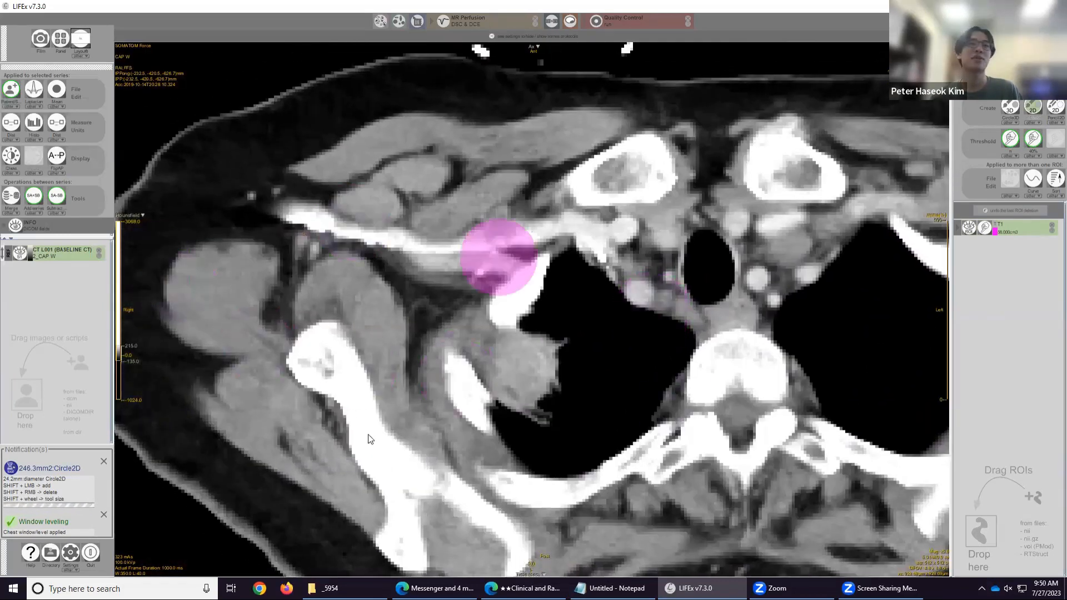
click(12, 173)
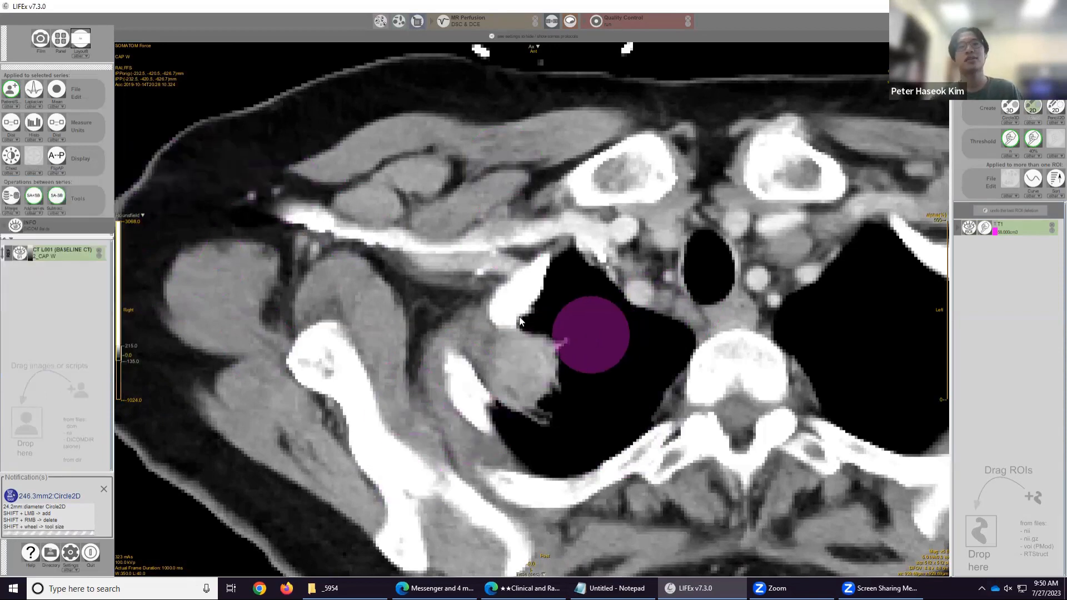
click(11, 173)
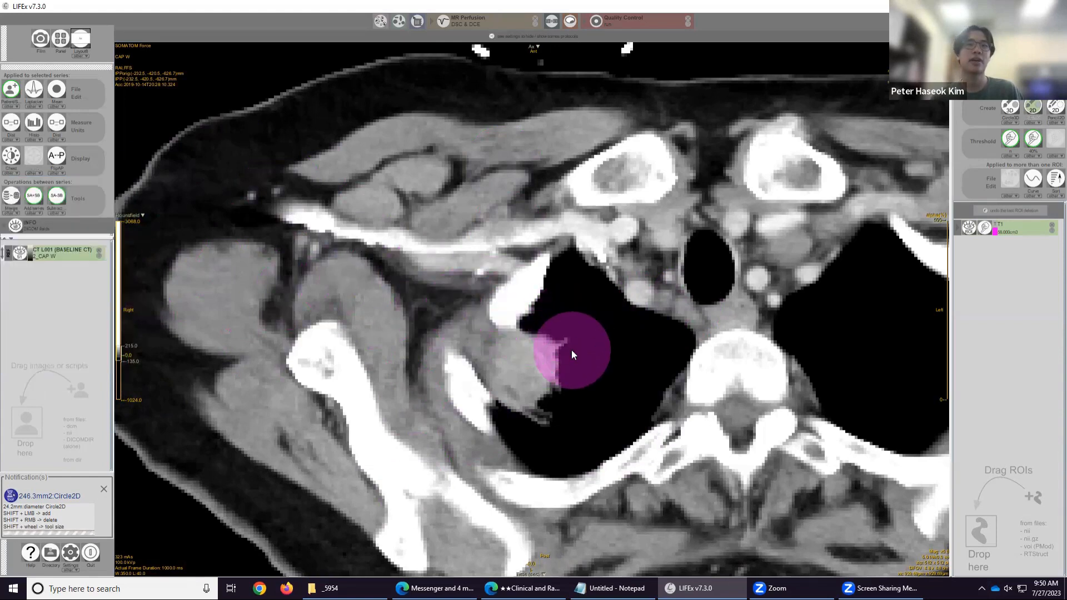
click(5, 175)
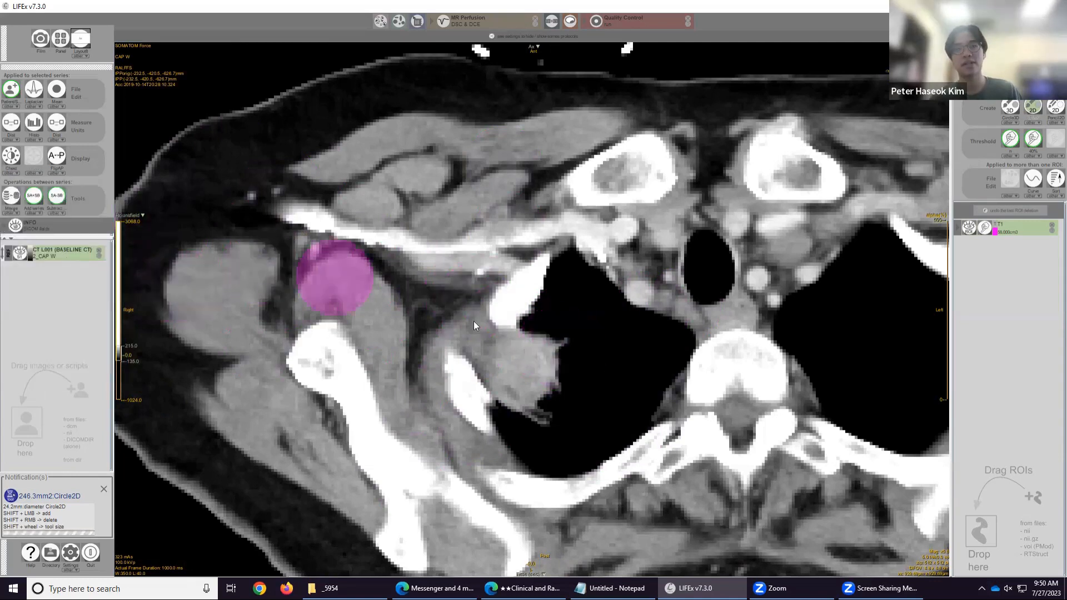
Paint the remaining small parts of the mass into ROI T1 with the brush on its topmost slices.
mouse_move(567, 351)
mouse_down()
mouse_move(542, 391)
mouse_move(534, 375)
mouse_move(573, 381)
mouse_move(565, 375)
mouse_up()
scroll(564, 375, up, 1)
shift+click(564, 375)
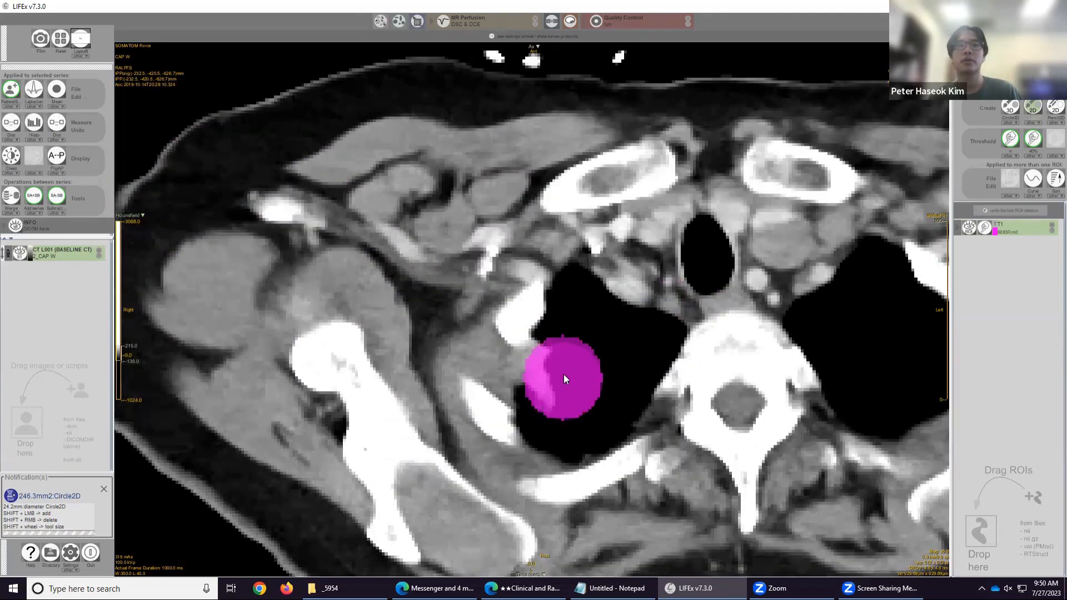
scroll(572, 388, up, 1)
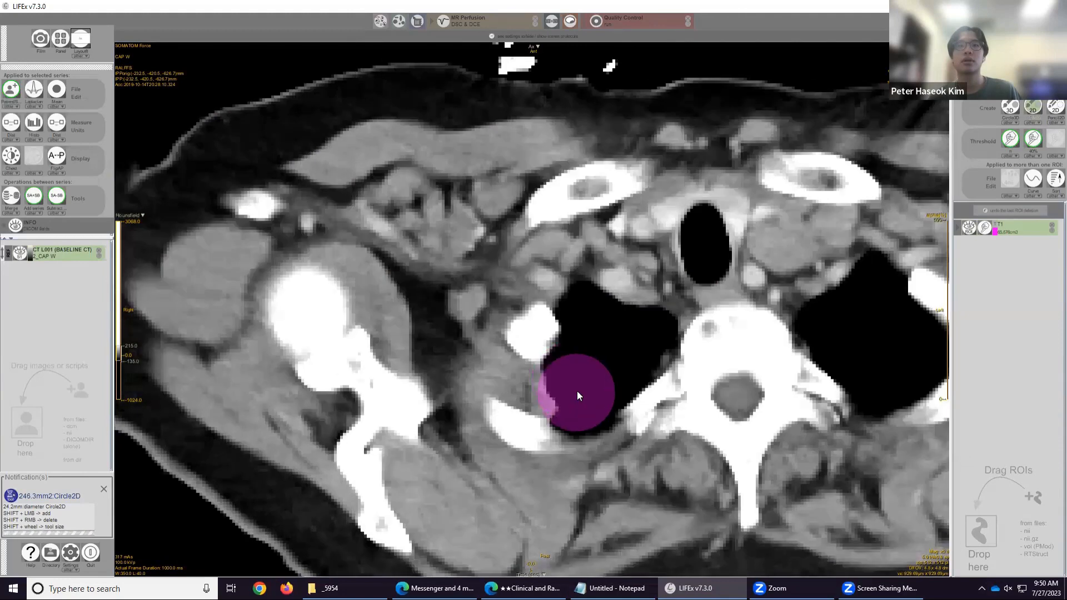
shift+click(579, 389)
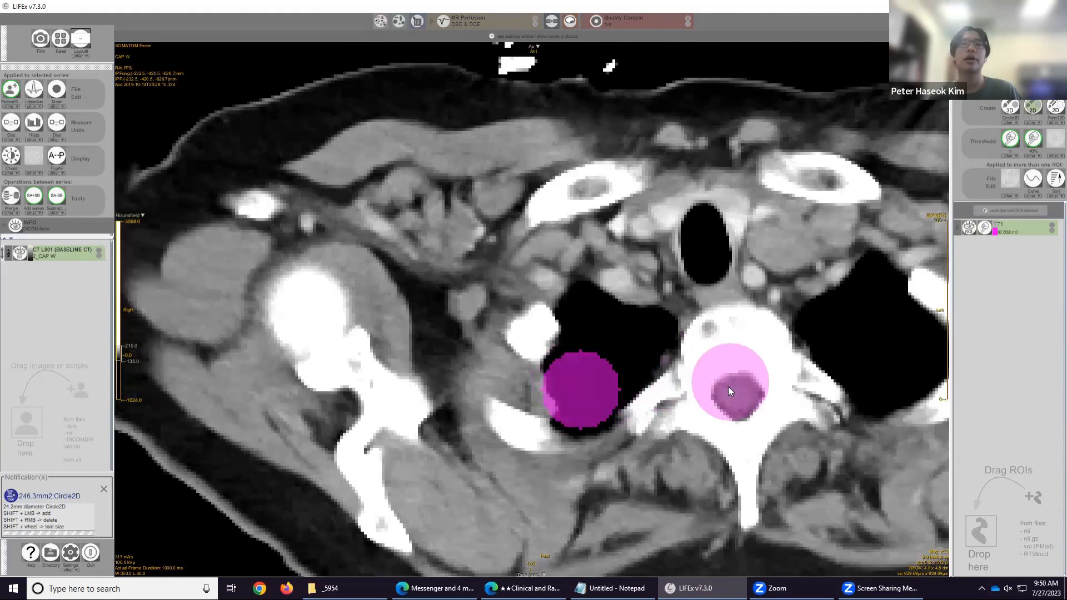
scroll(728, 386, up, 2)
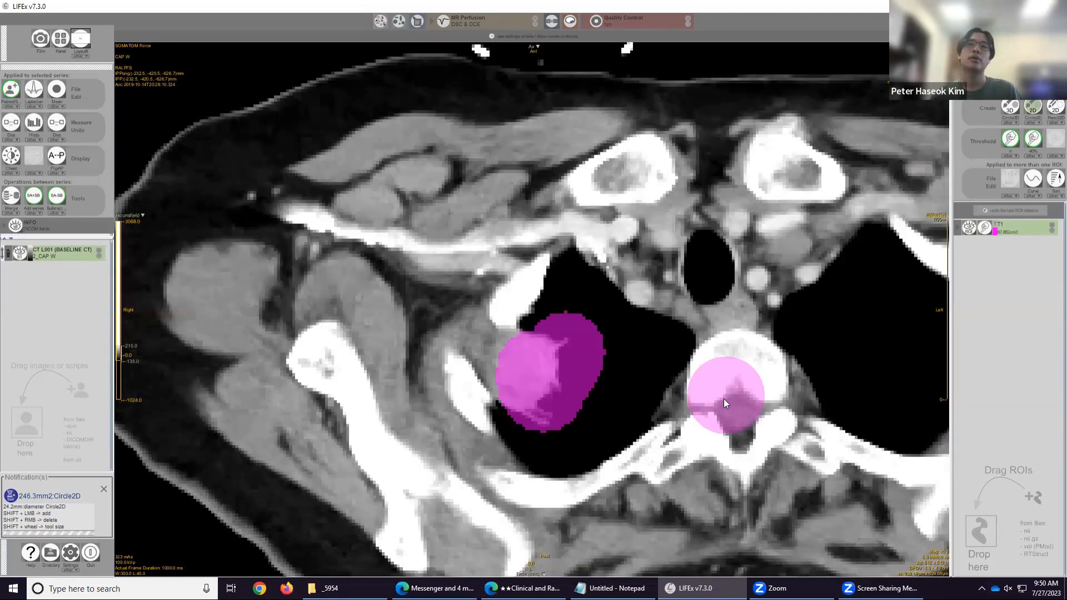
scroll(724, 400, down, 7)
scroll(543, 377, up, 3)
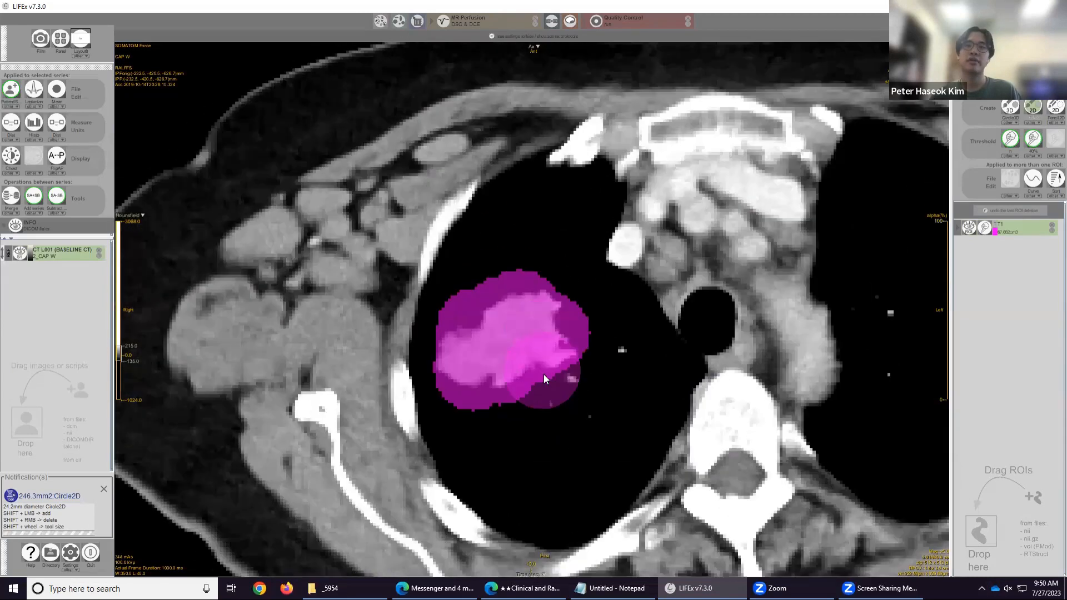
scroll(544, 374, up, 2)
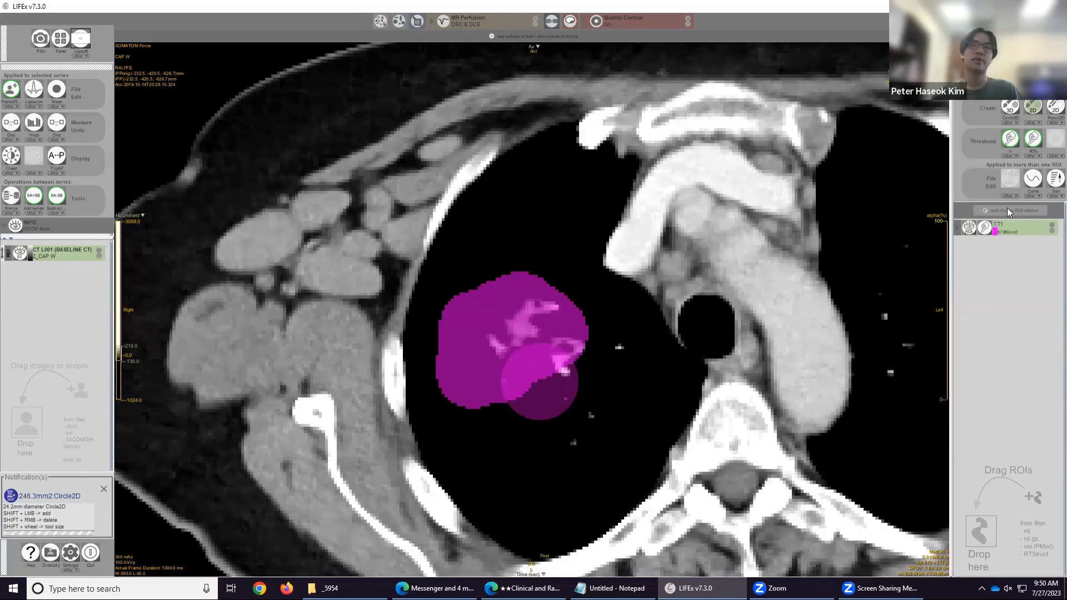
Threshold ROI T1 with an absolute filter from -50 to 300 Hounsfield into a new ROI, then toggle the ROI list entry.
click(1009, 139)
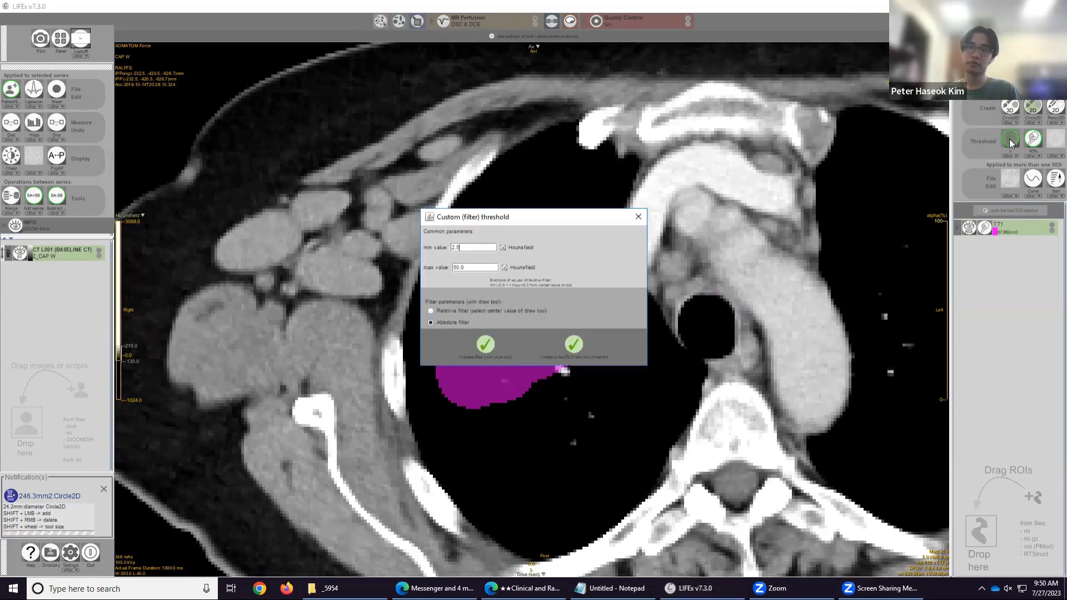
double_click(475, 248)
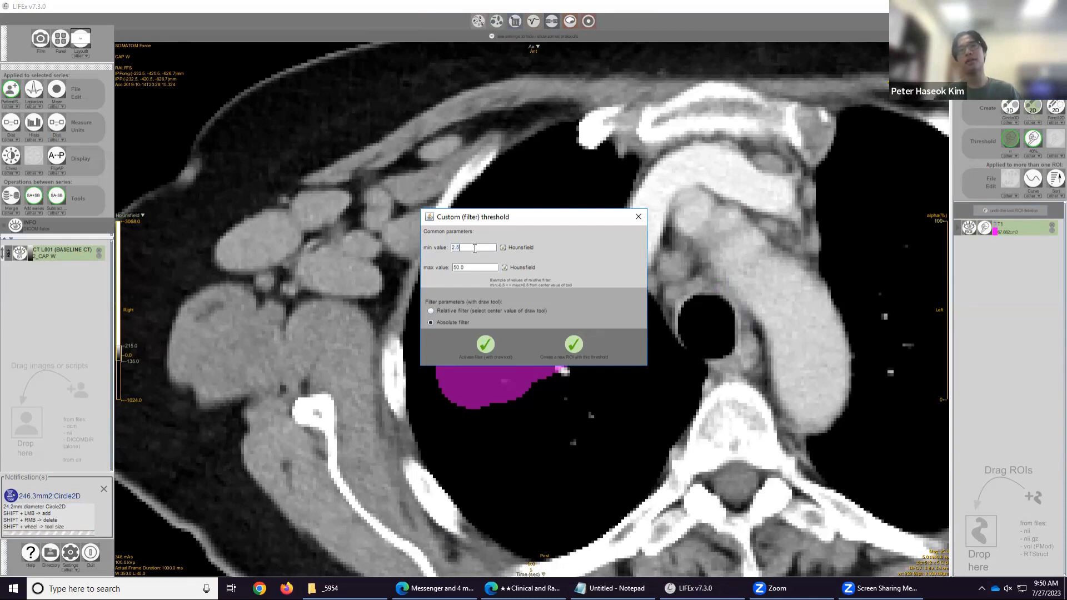
drag(494, 253, 437, 246)
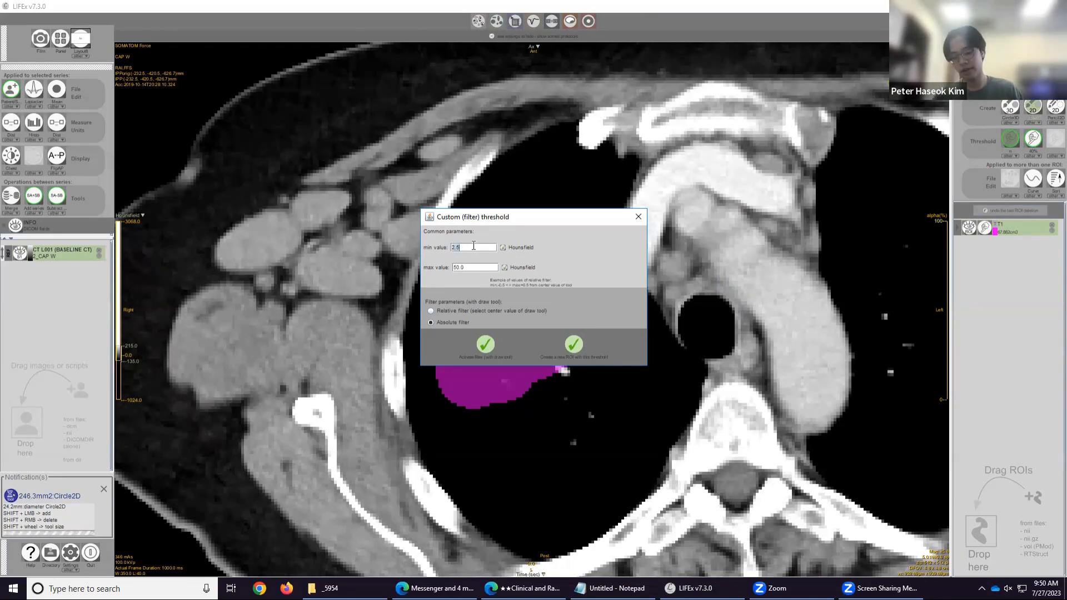
text(-50)
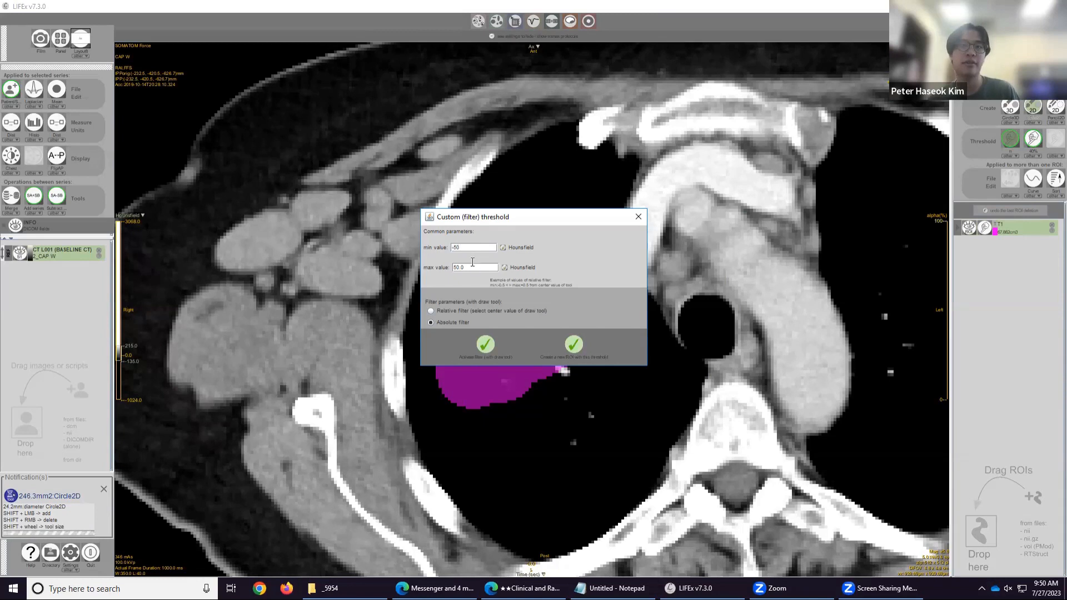
key(Tab)
text(3)
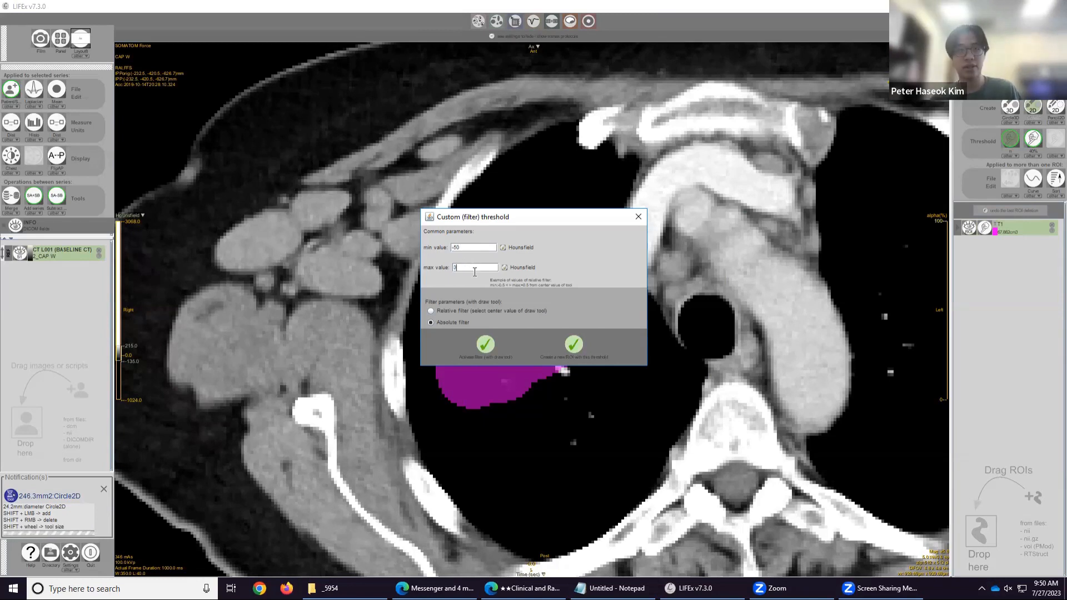
text(00)
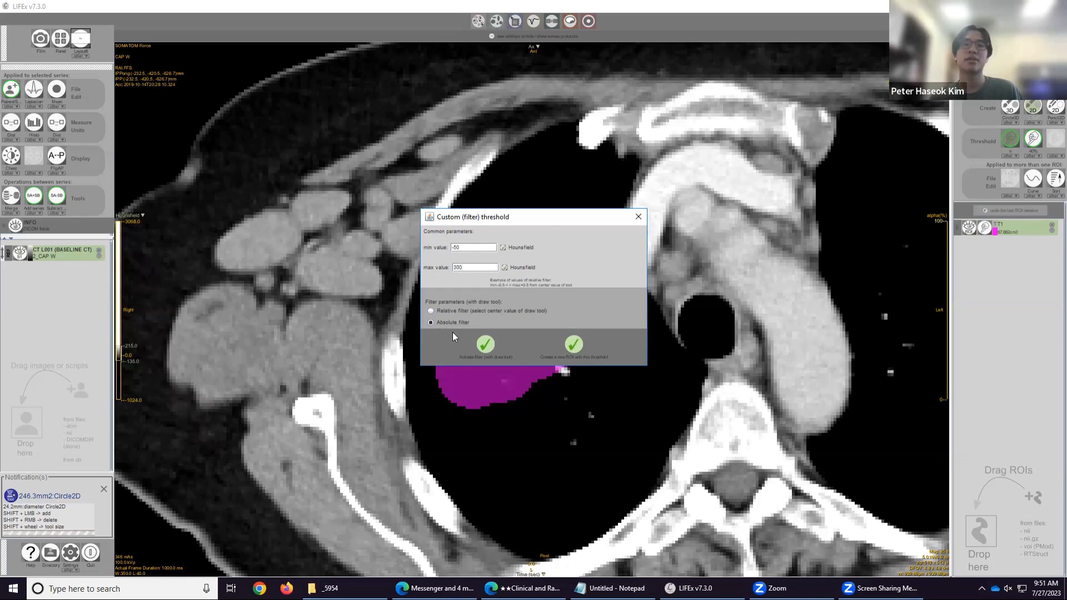
click(577, 346)
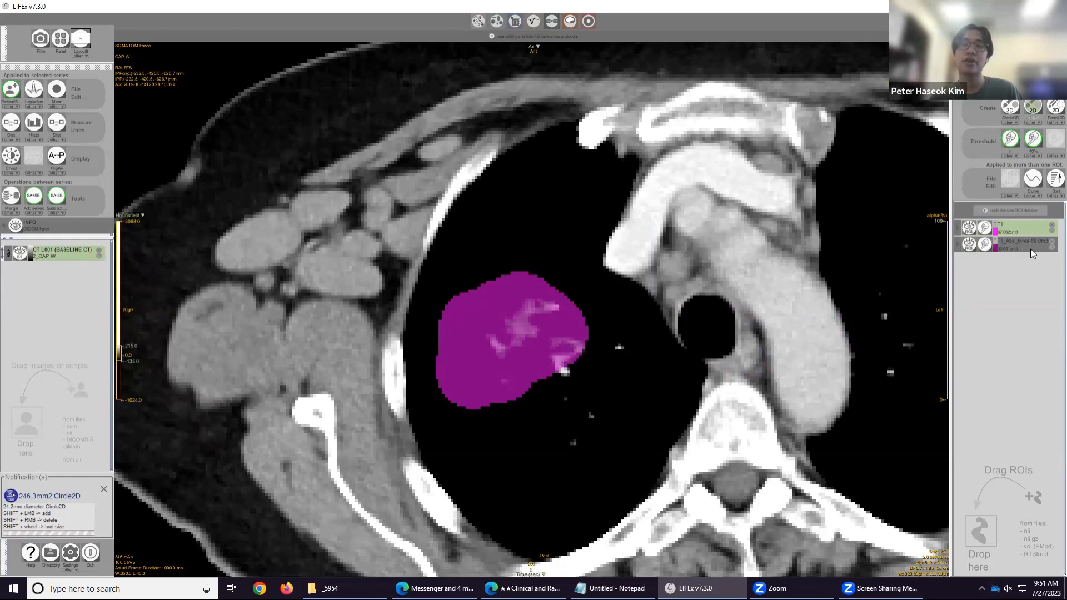
click(1051, 227)
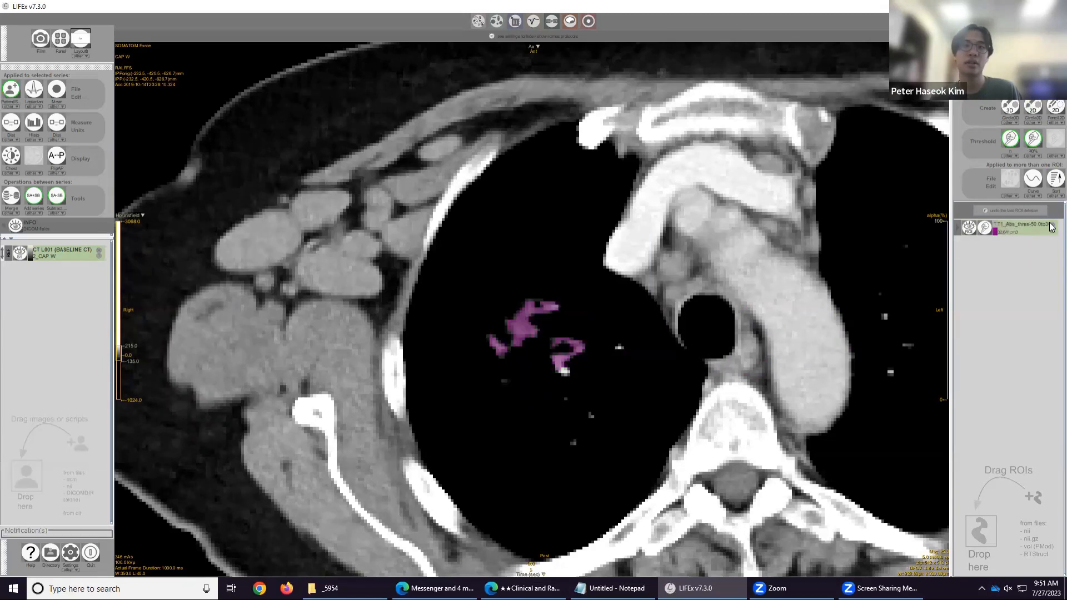
Change the thresholded ROI's display colour to a lighter pink in the ROI colour chooser.
scroll(601, 342, up, 5)
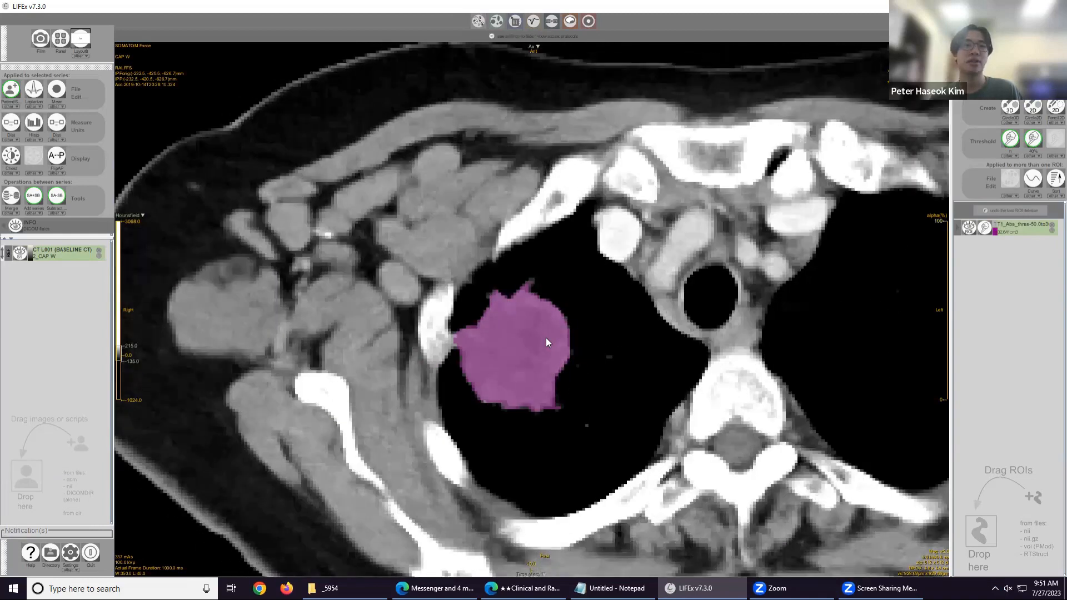
scroll(546, 337, up, 5)
scroll(546, 339, up, 3)
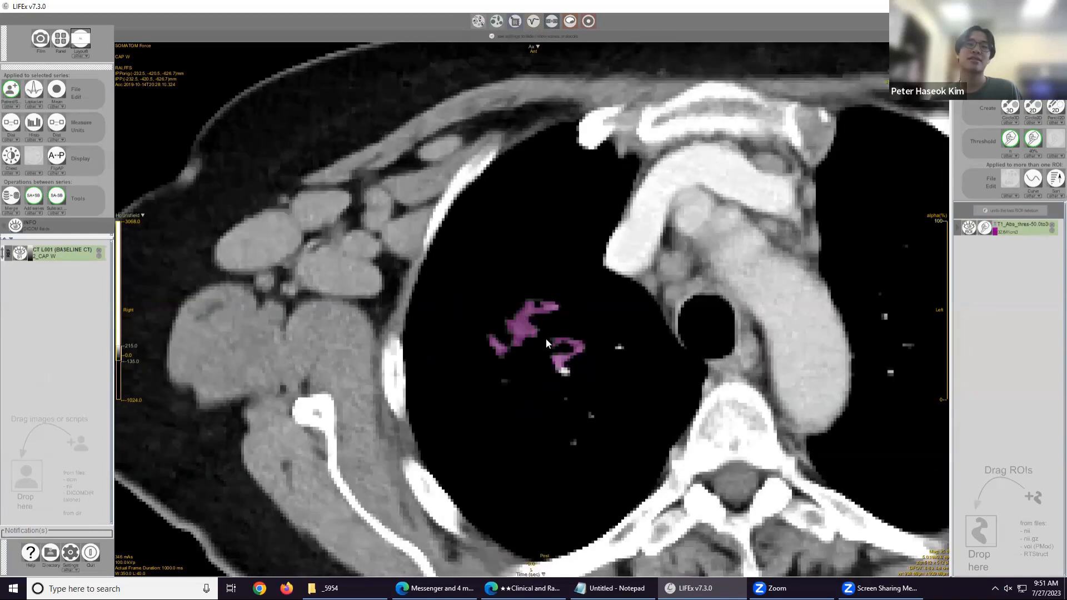
scroll(545, 339, up, 4)
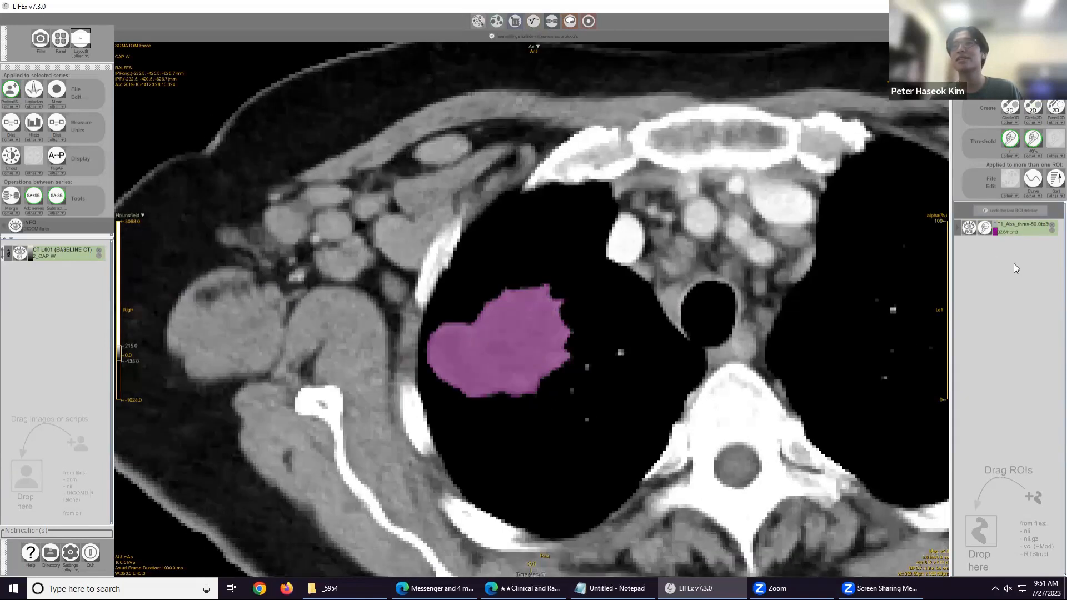
click(995, 231)
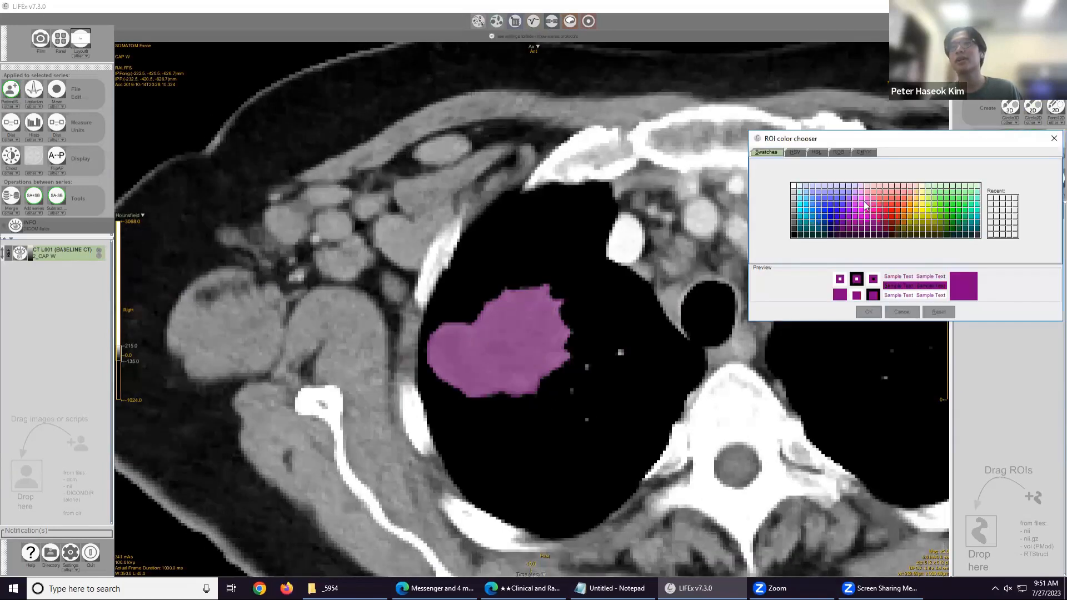
click(1054, 138)
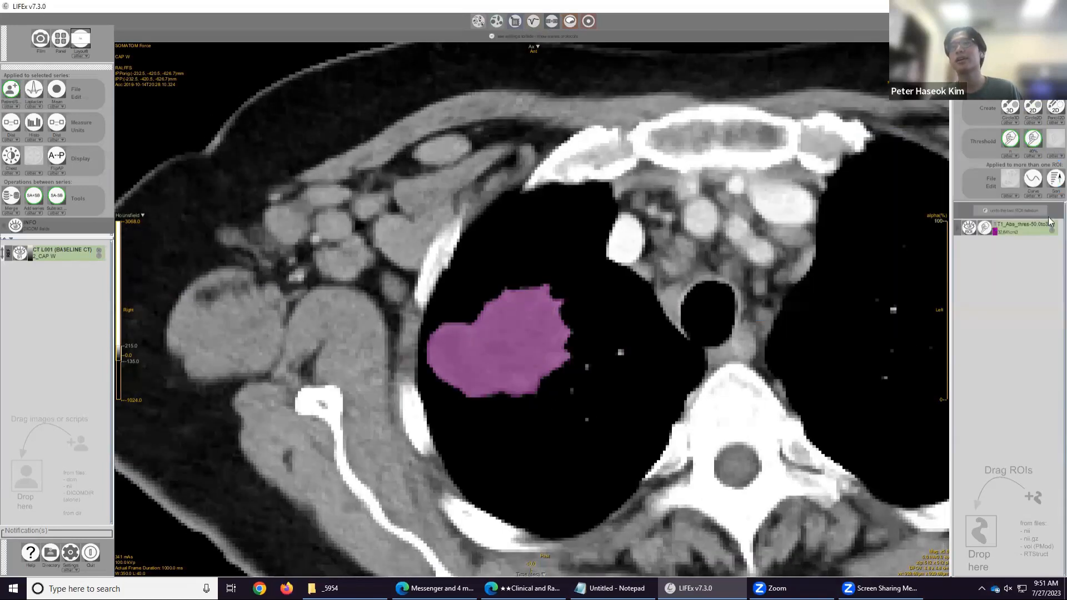
click(994, 232)
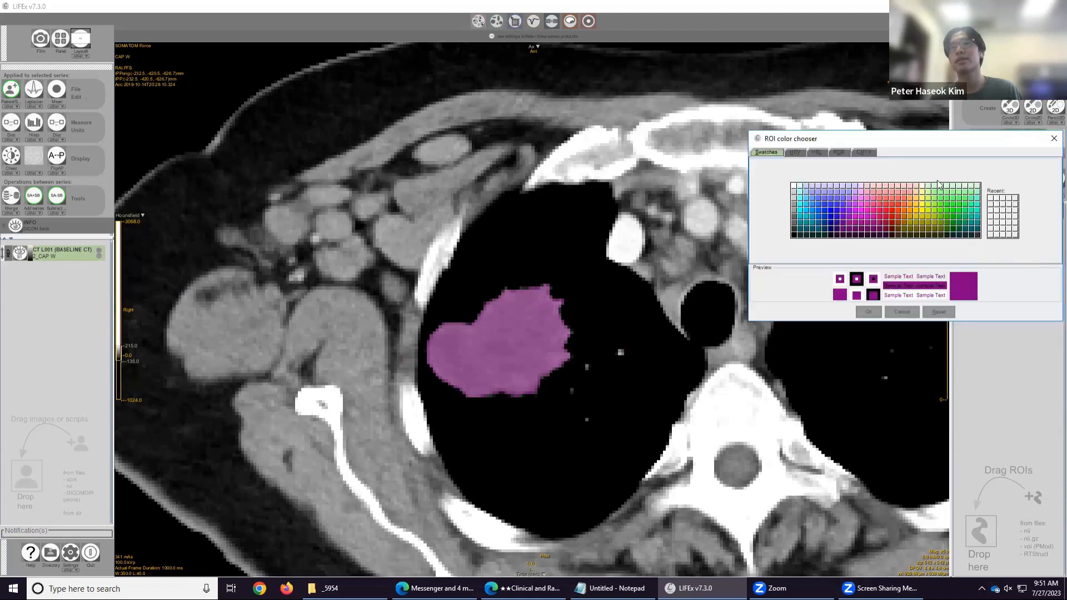
click(862, 199)
click(868, 312)
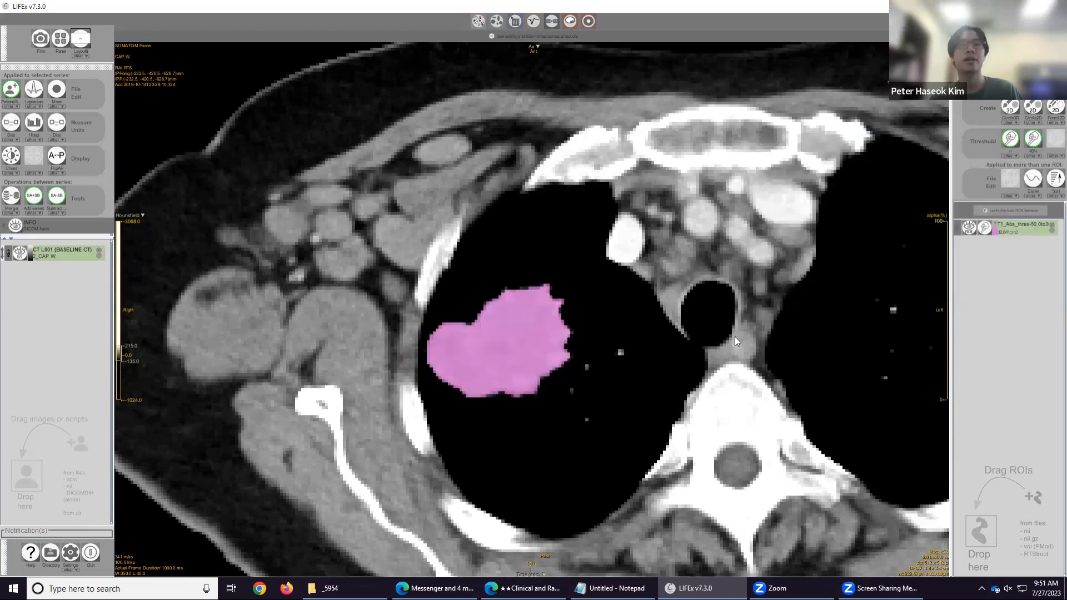
Scroll through the upper slices to review the recoloured thresholded ROI over the mass.
scroll(561, 331, down, 6)
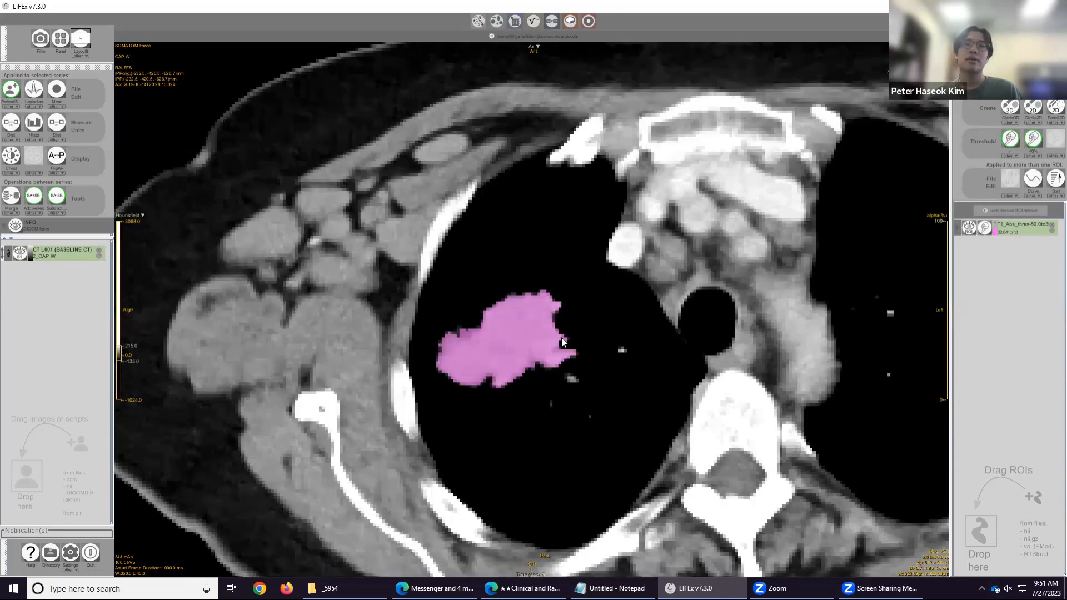
scroll(562, 339, up, 8)
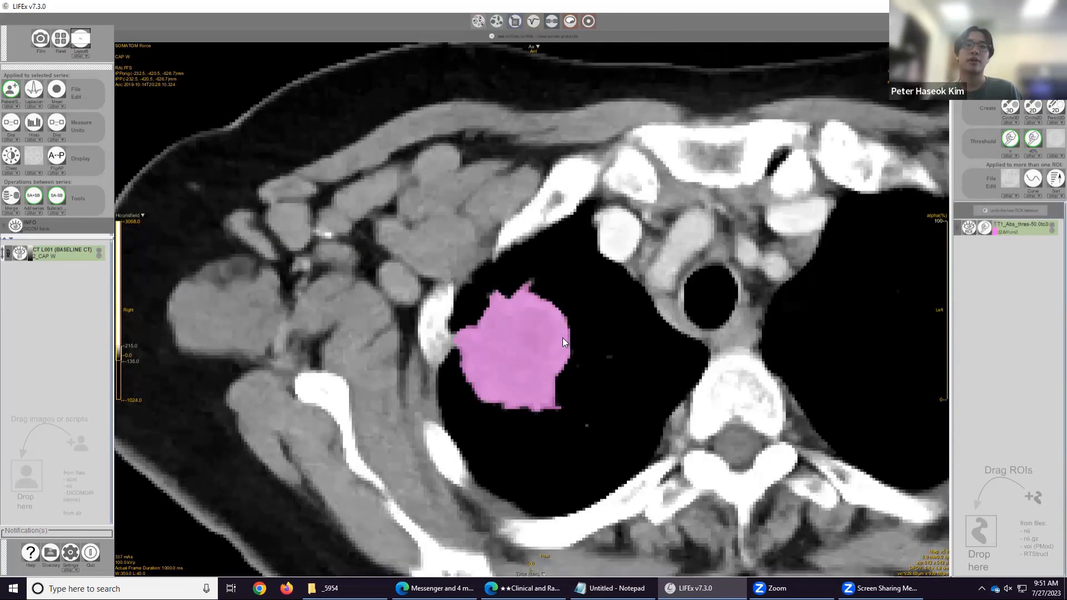
scroll(562, 337, up, 2)
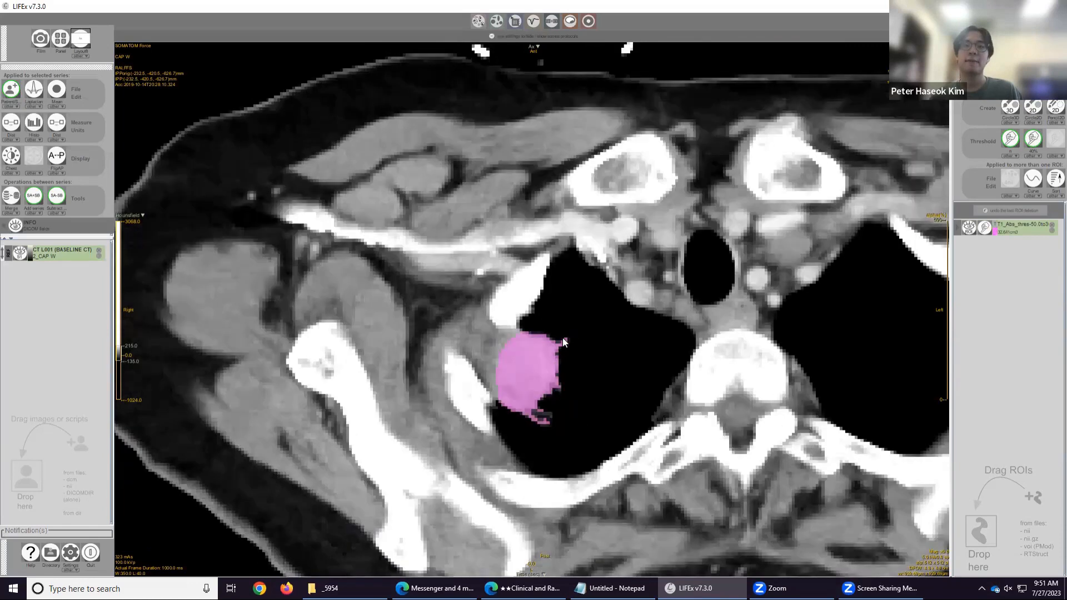
scroll(563, 338, up, 2)
scroll(561, 341, down, 5)
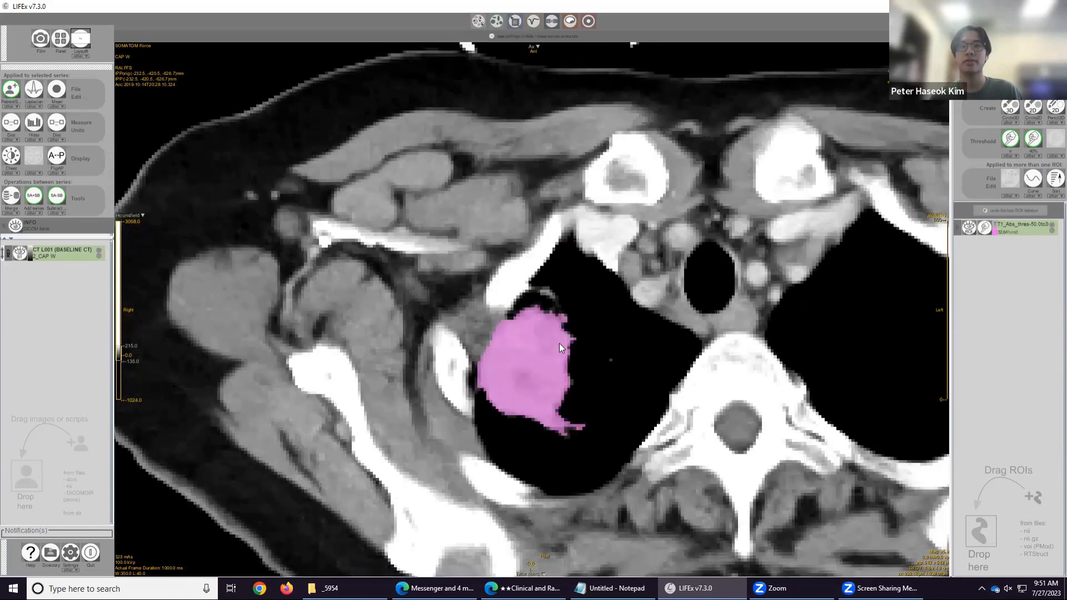
scroll(559, 342, up, 3)
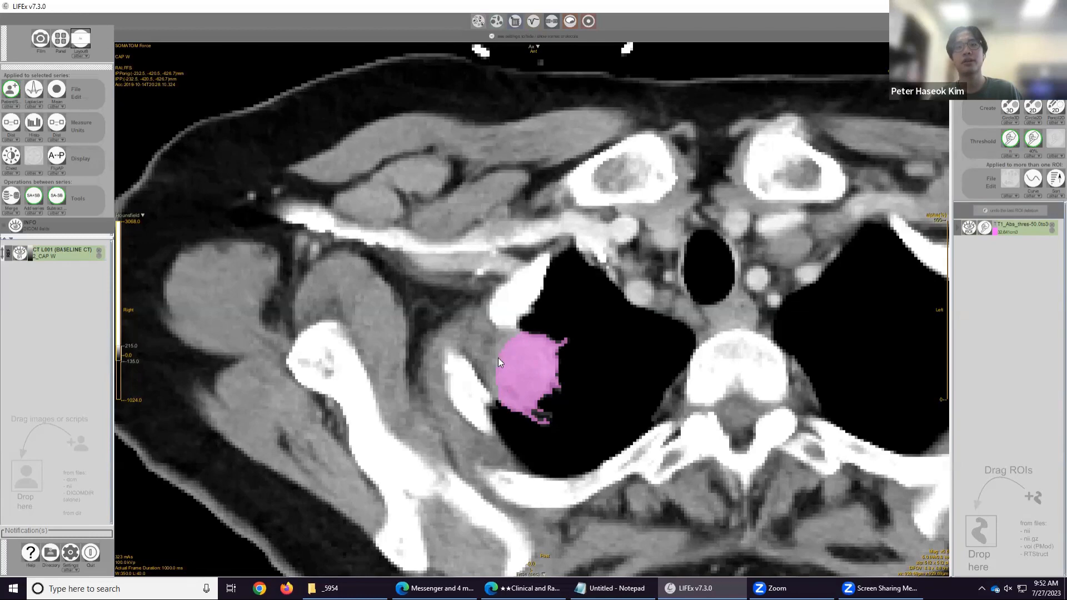
scroll(498, 358, up, 4)
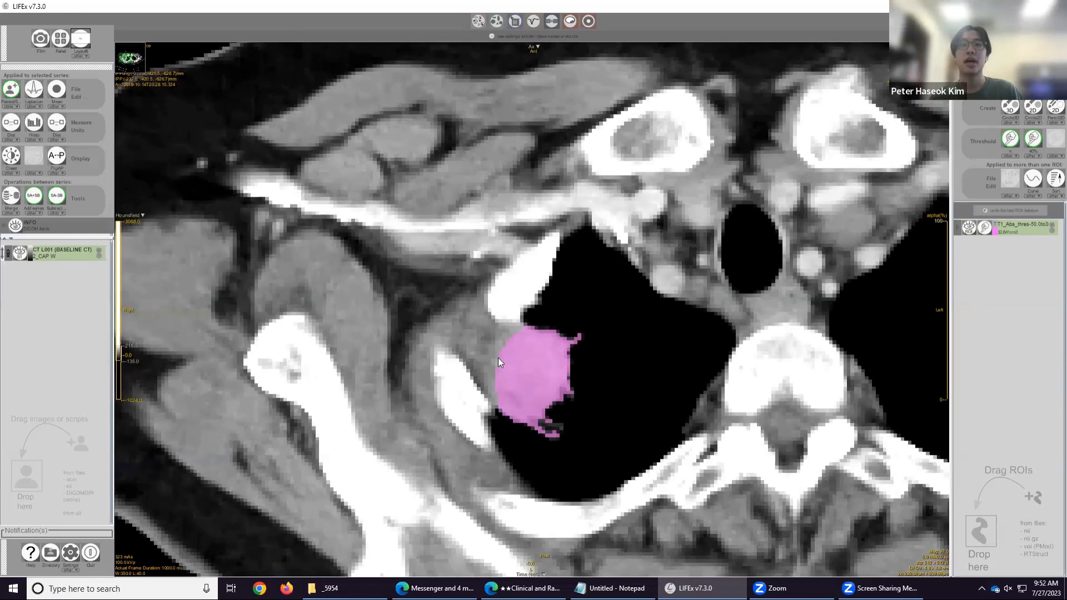
scroll(498, 358, down, 4)
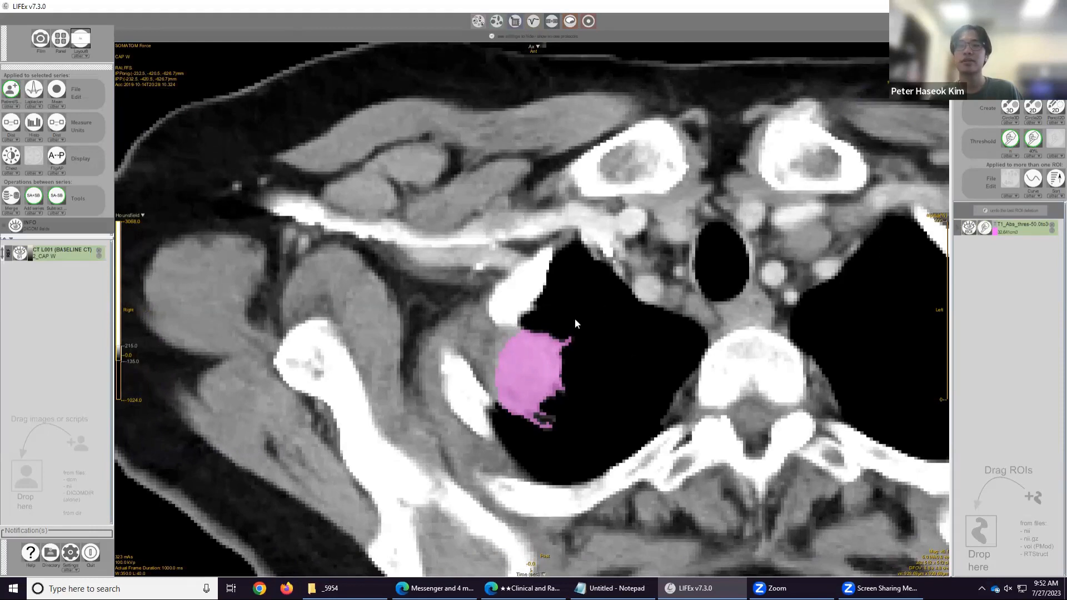
Expand the thresholded ROI's statistics panel and lower its blending opacity.
click(957, 229)
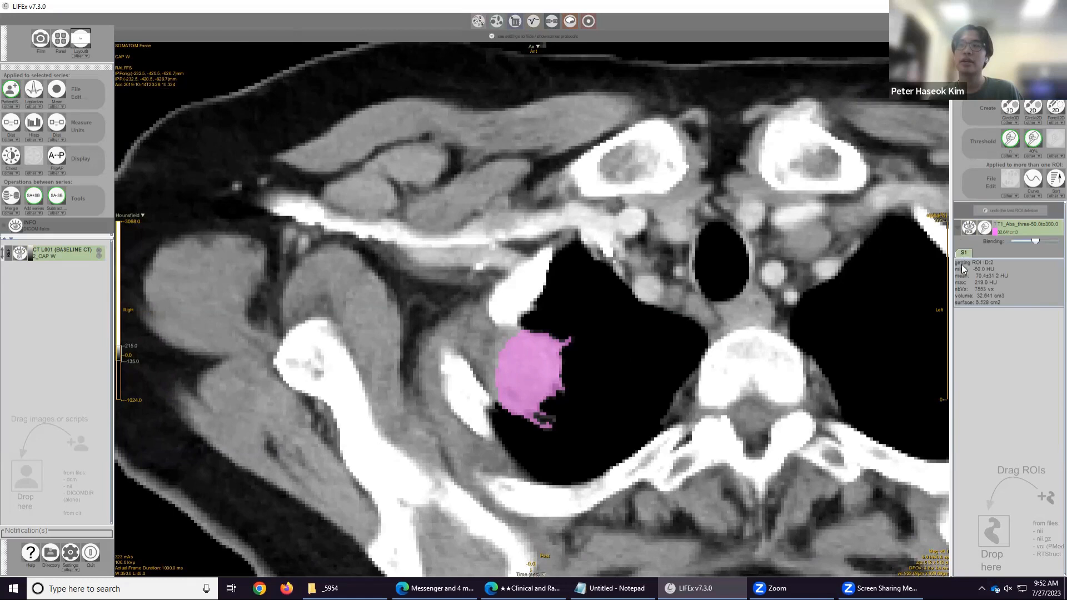
scroll(999, 309, down, 2)
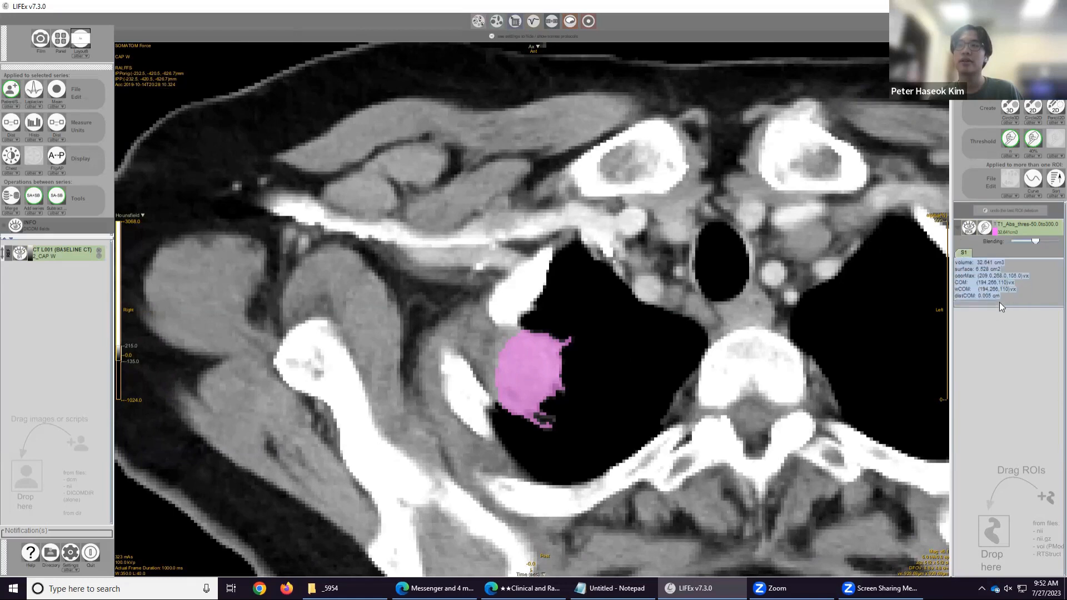
scroll(1010, 287, up, 3)
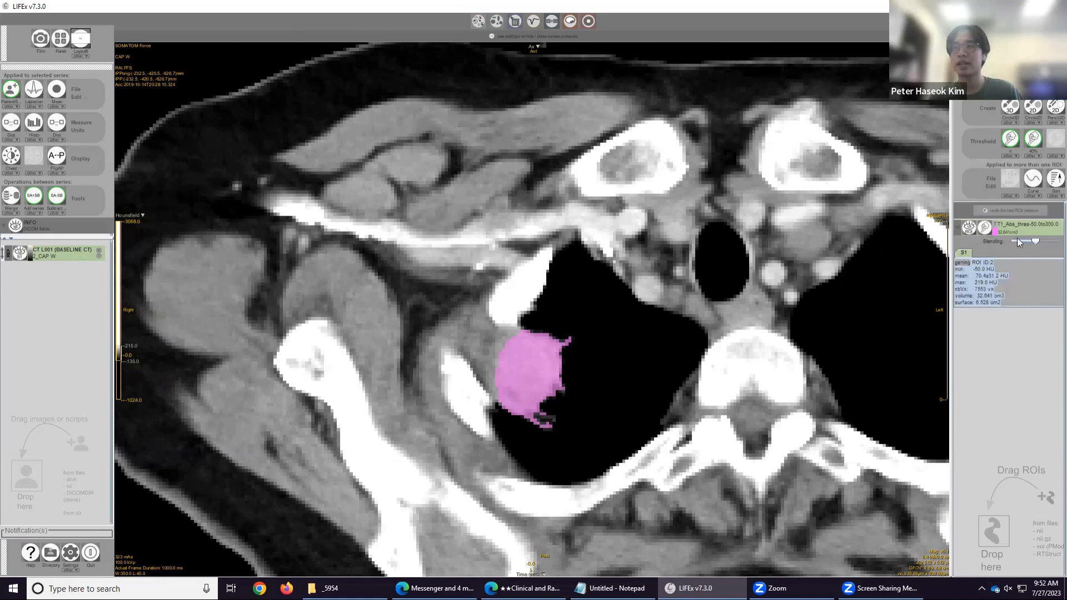
click(1034, 240)
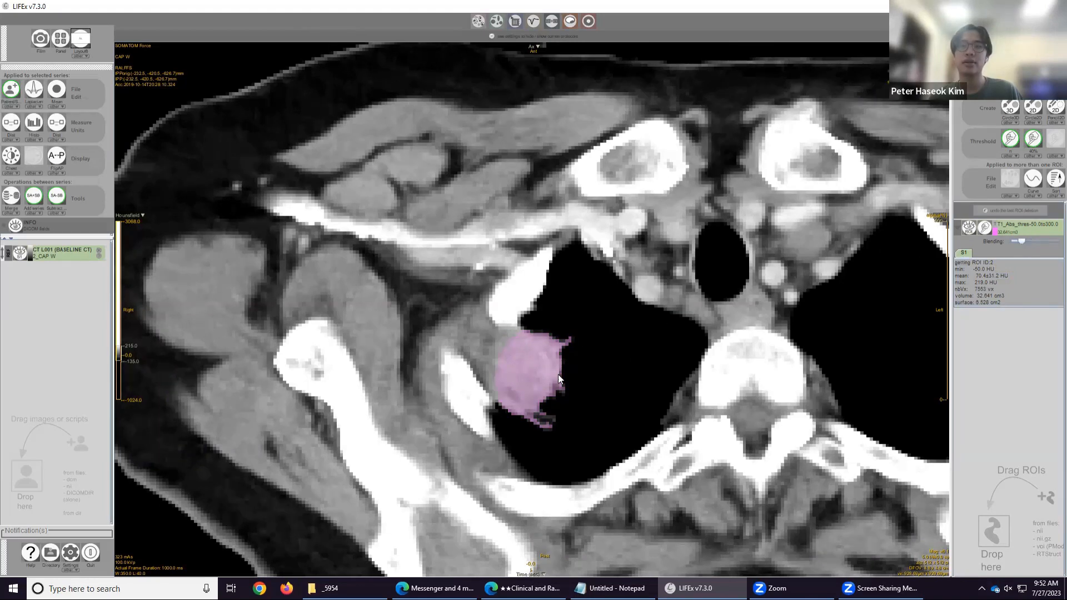
Scroll through the slices and toggle the thresholded ROI's display to compare it with the mass.
scroll(558, 375, up, 5)
scroll(558, 374, down, 8)
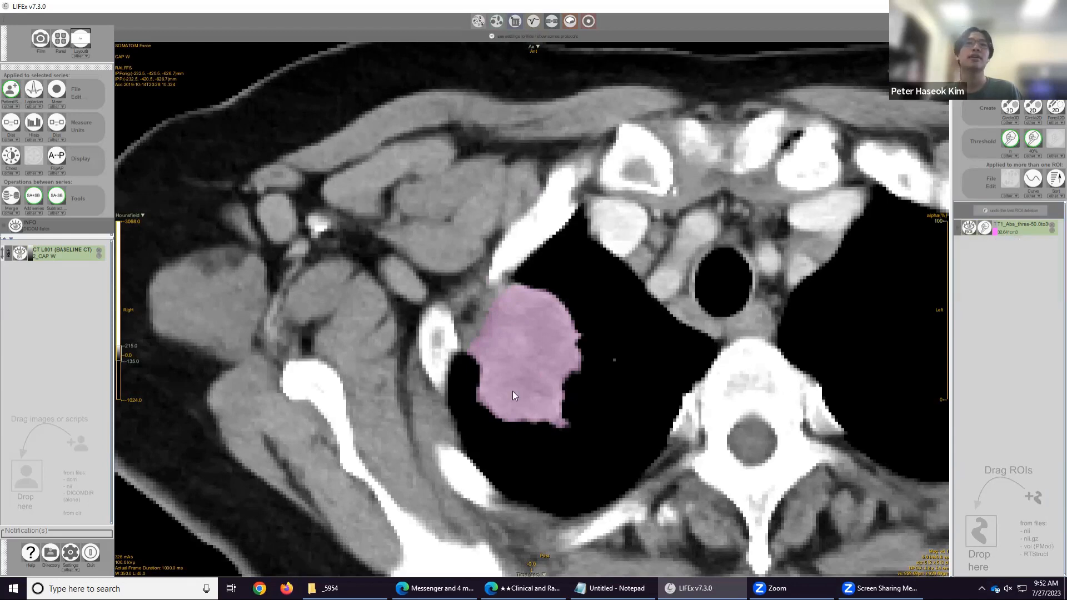
scroll(755, 348, up, 4)
scroll(858, 296, down, 4)
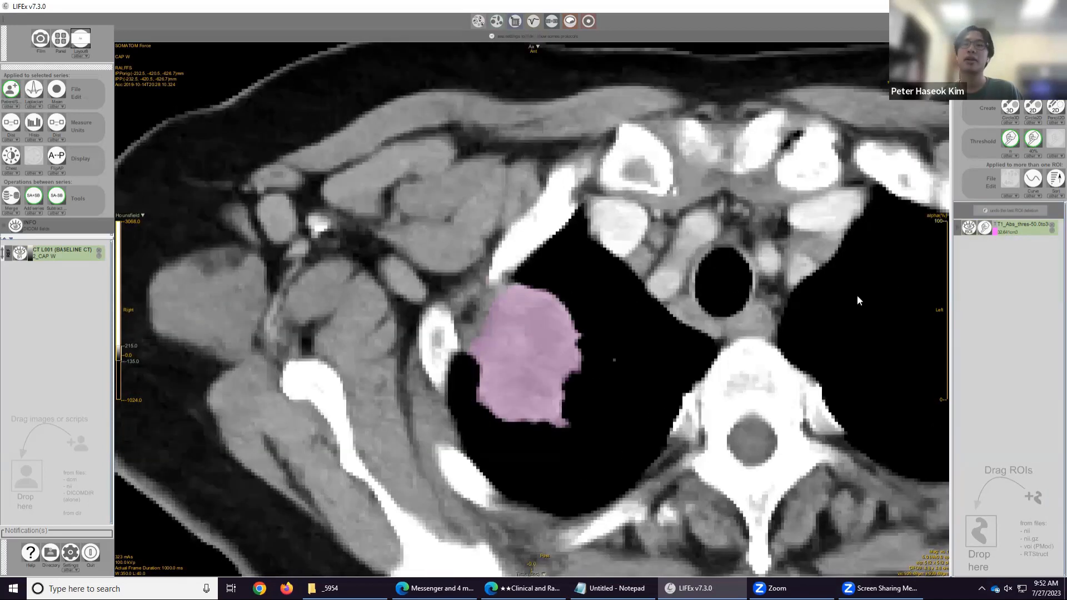
click(986, 229)
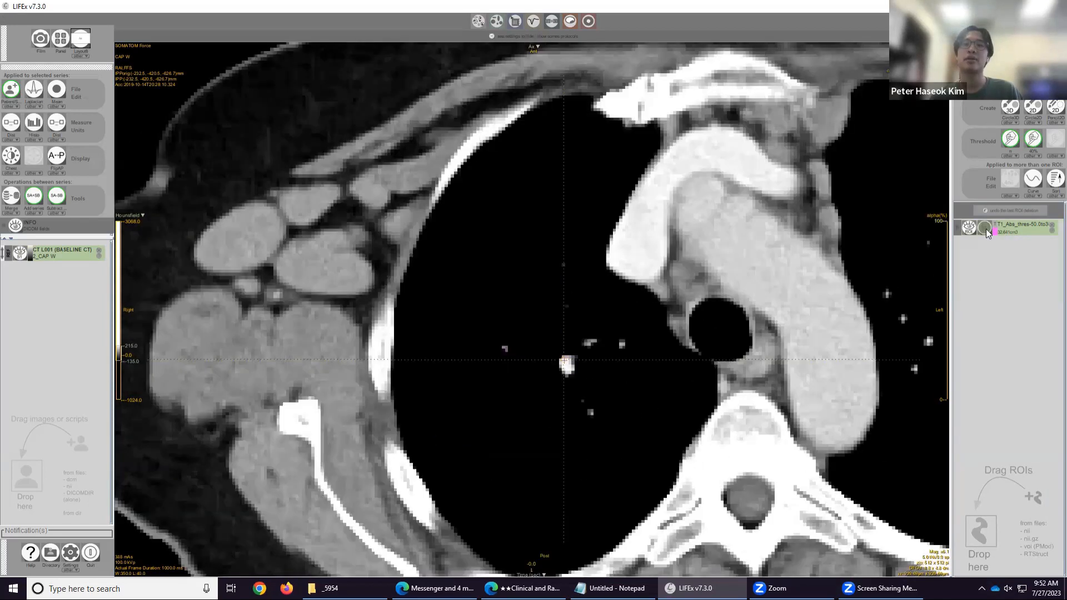
click(987, 230)
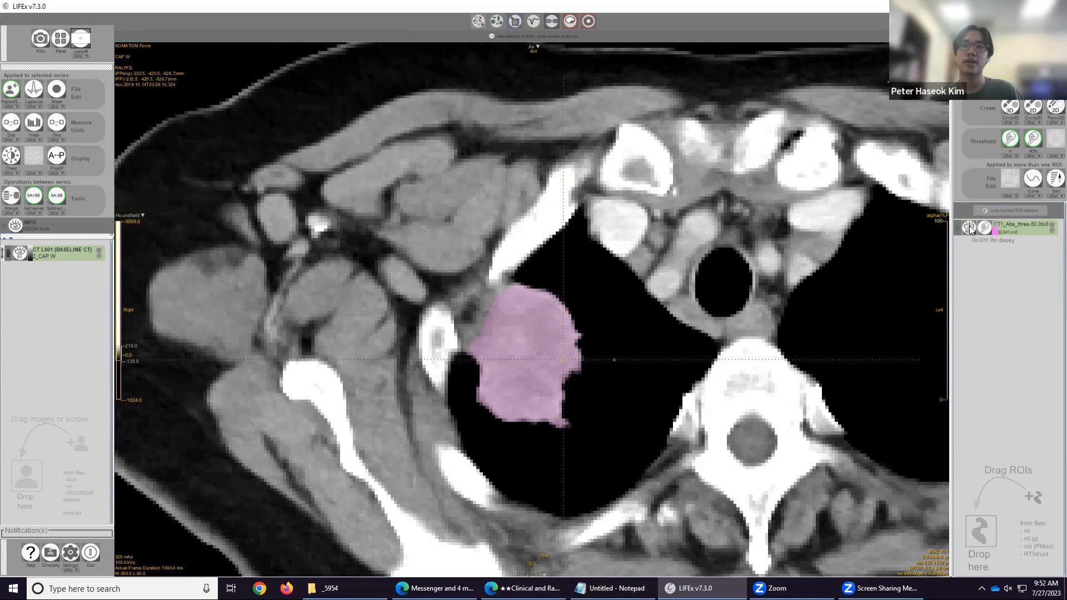
click(969, 226)
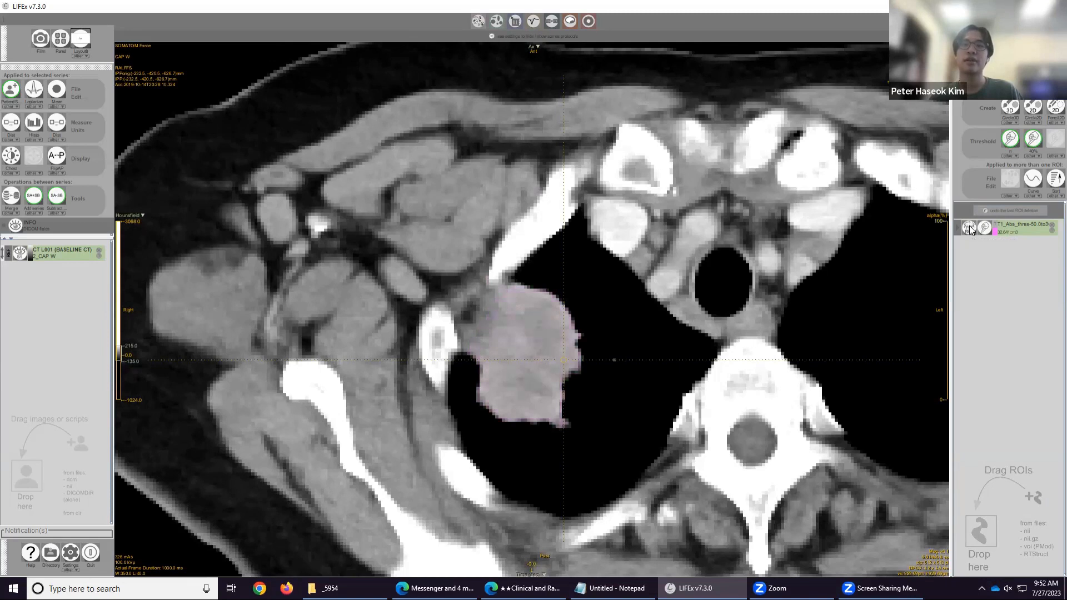
click(969, 225)
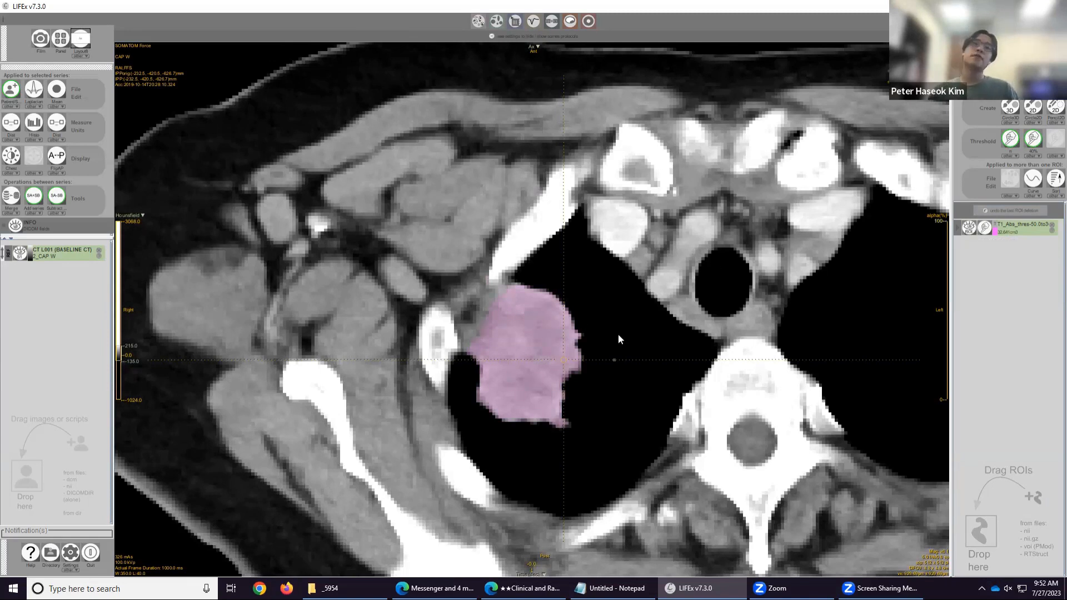
Rename the thresholded ROI as T1.
scroll(617, 335, down, 2)
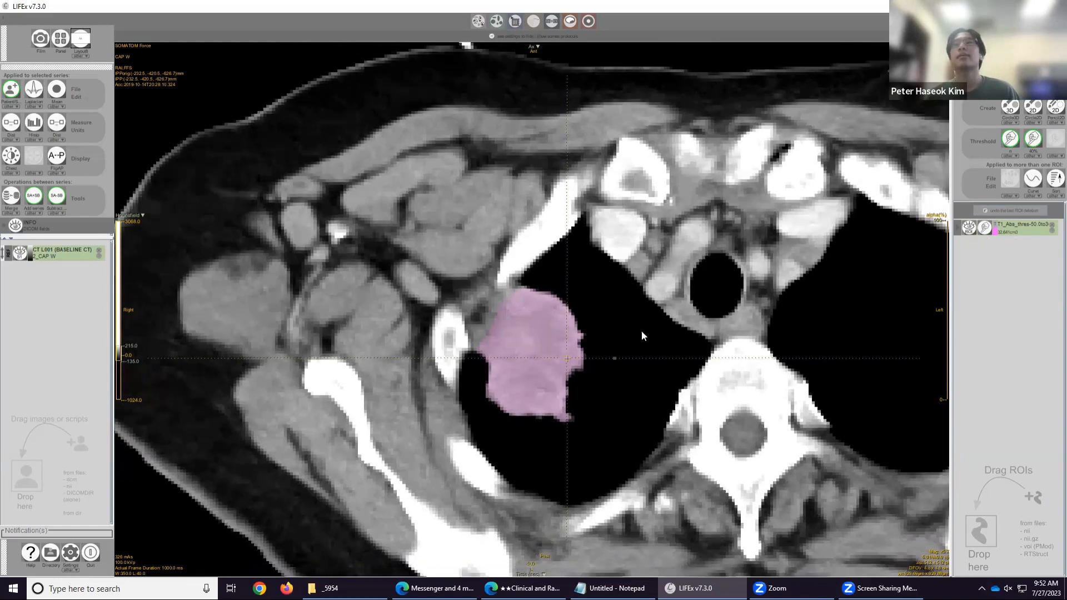
double_click(1025, 227)
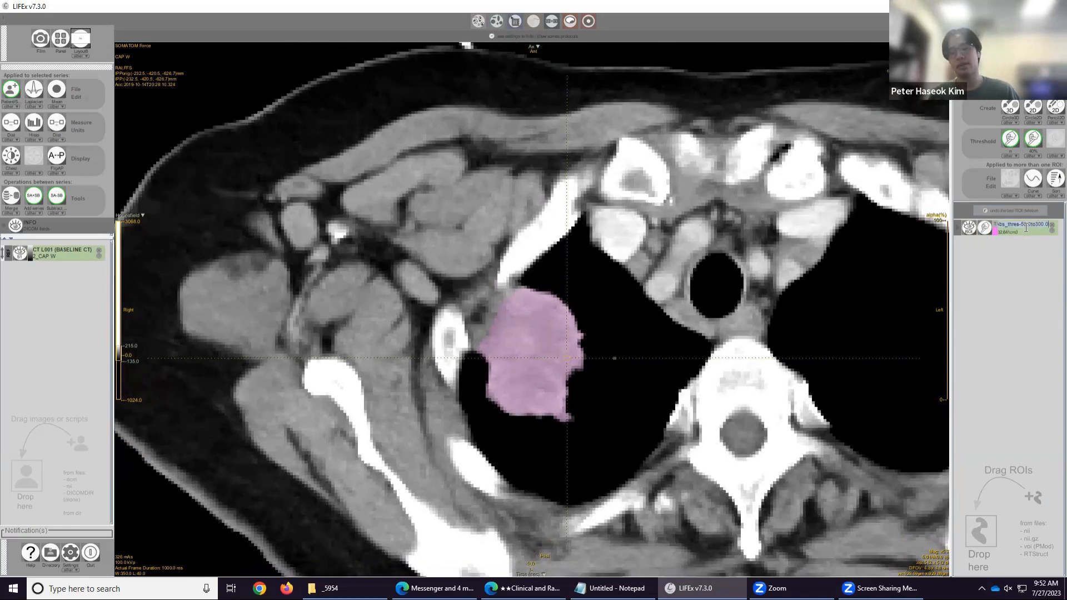
text(T1)
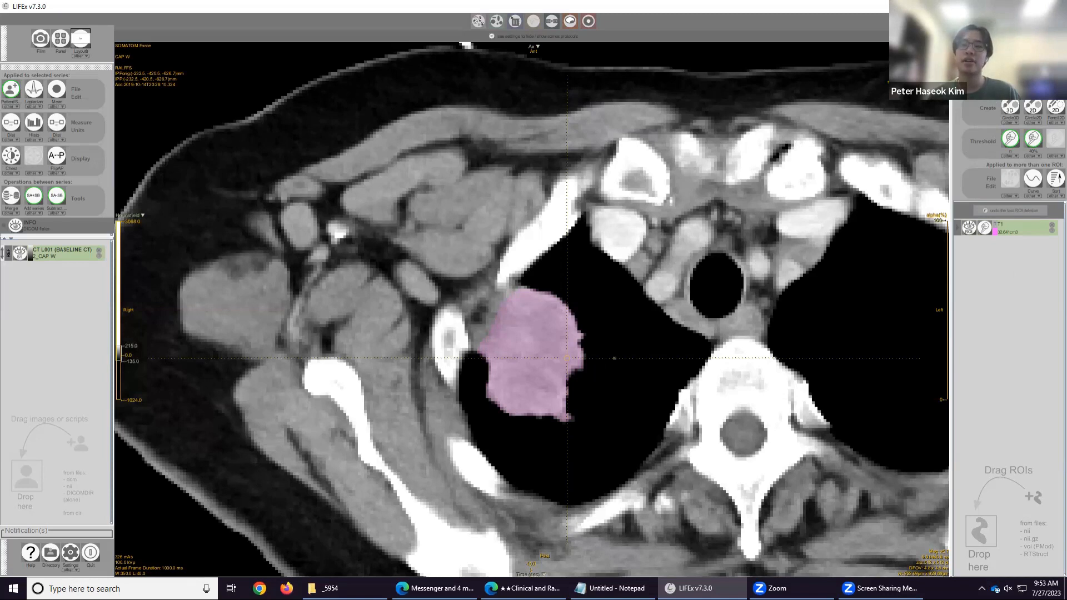
Create a ring ROI around T1 with a 10 mm diameter distance as a new ROI.
click(1033, 90)
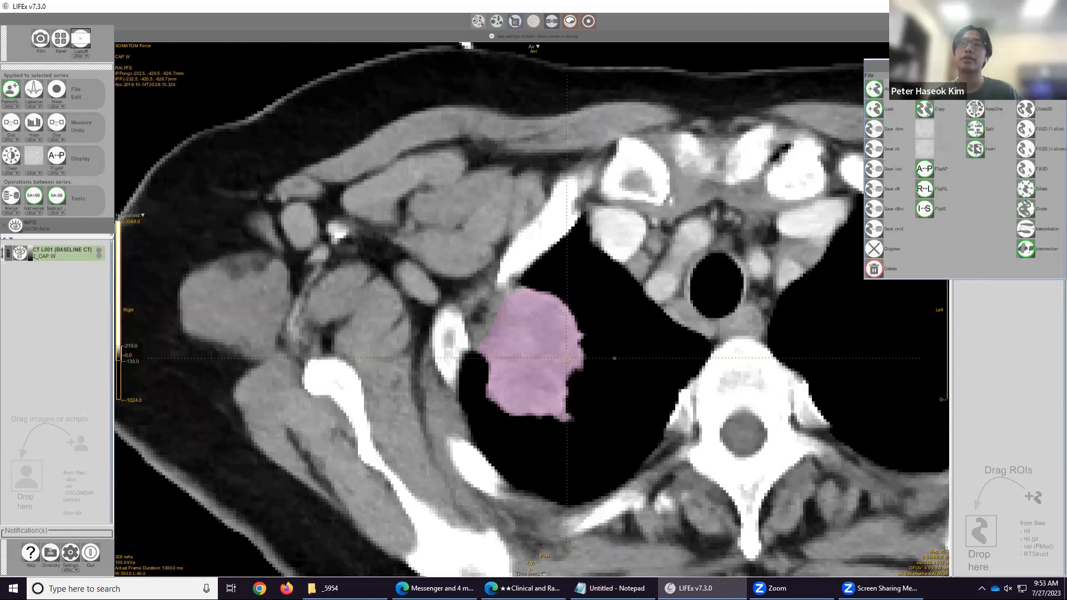
click(1026, 189)
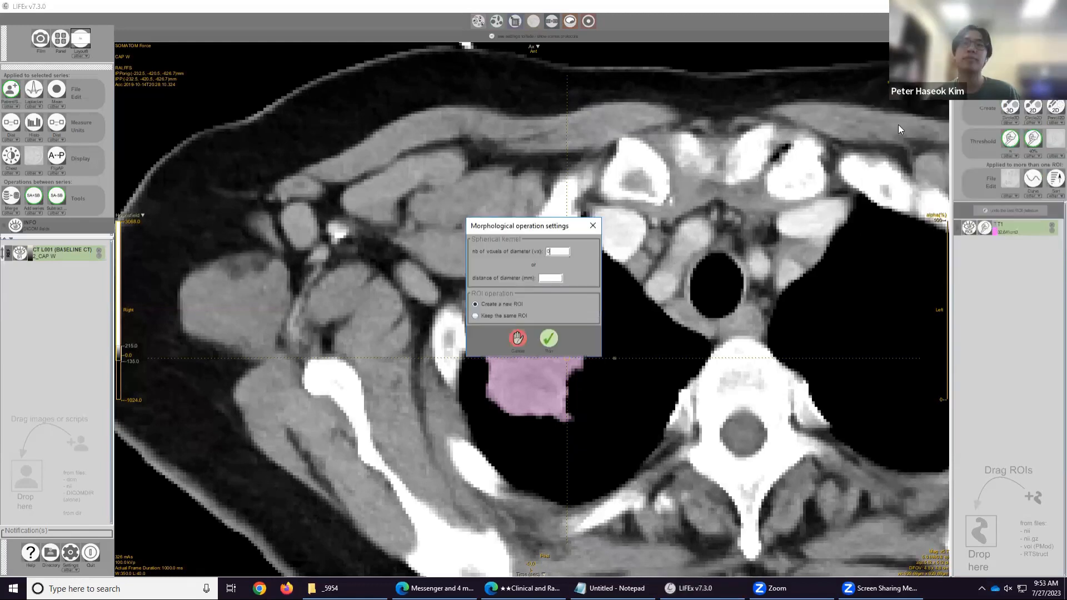
click(561, 278)
text(10)
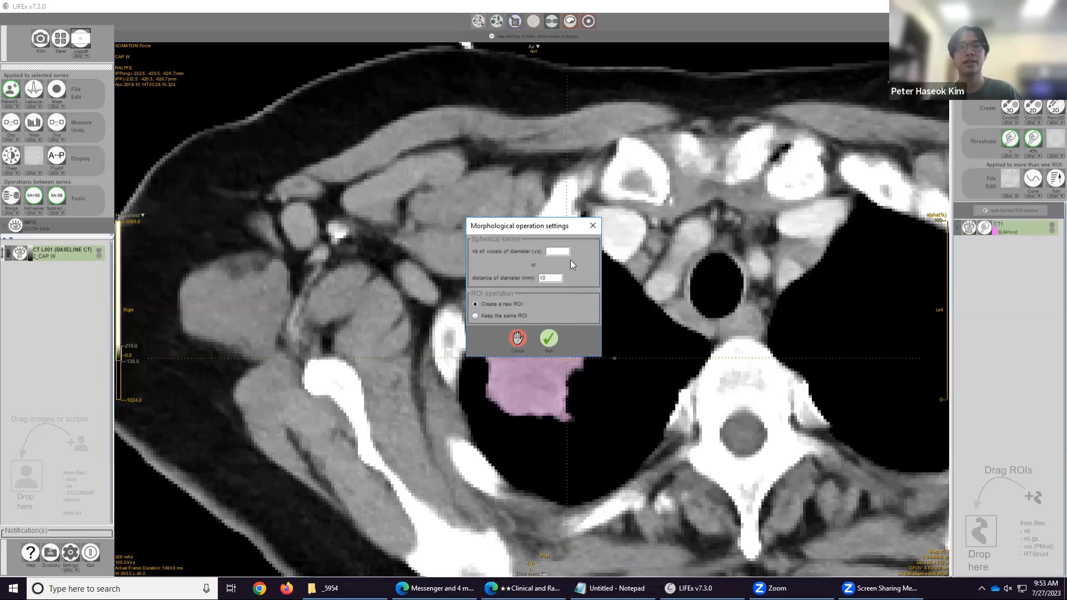
click(548, 337)
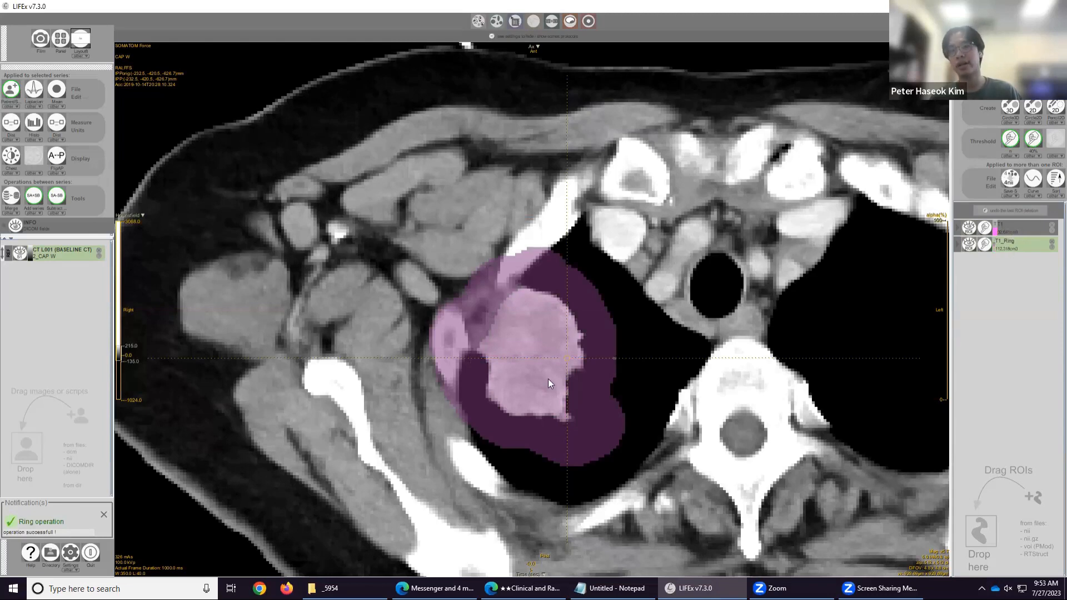
Scroll through the slices to review the ring ROI around the mass.
scroll(548, 378, down, 3)
scroll(548, 385, up, 3)
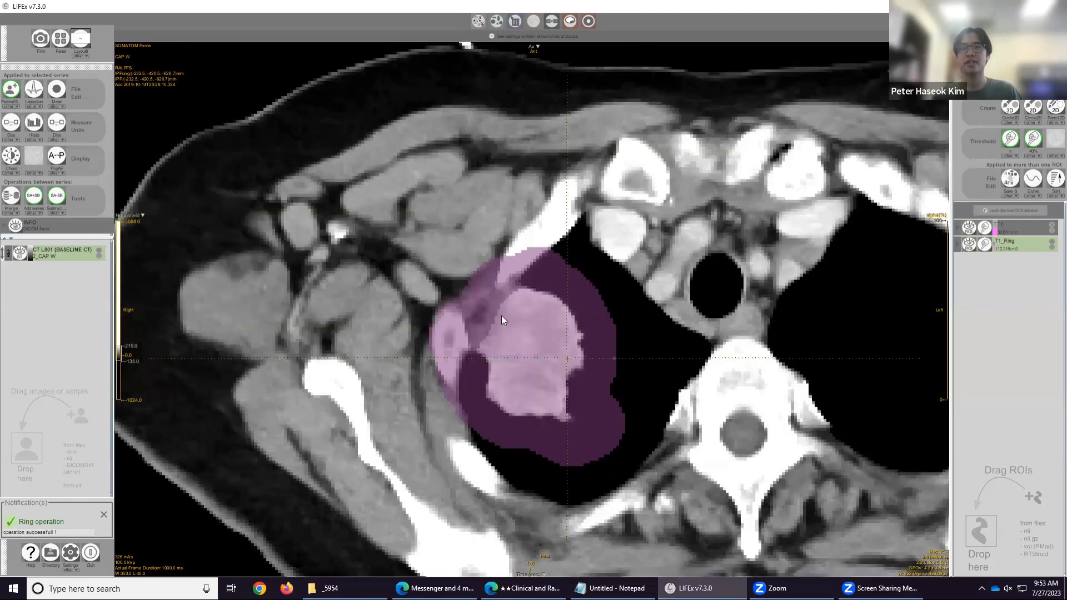
scroll(502, 316, down, 5)
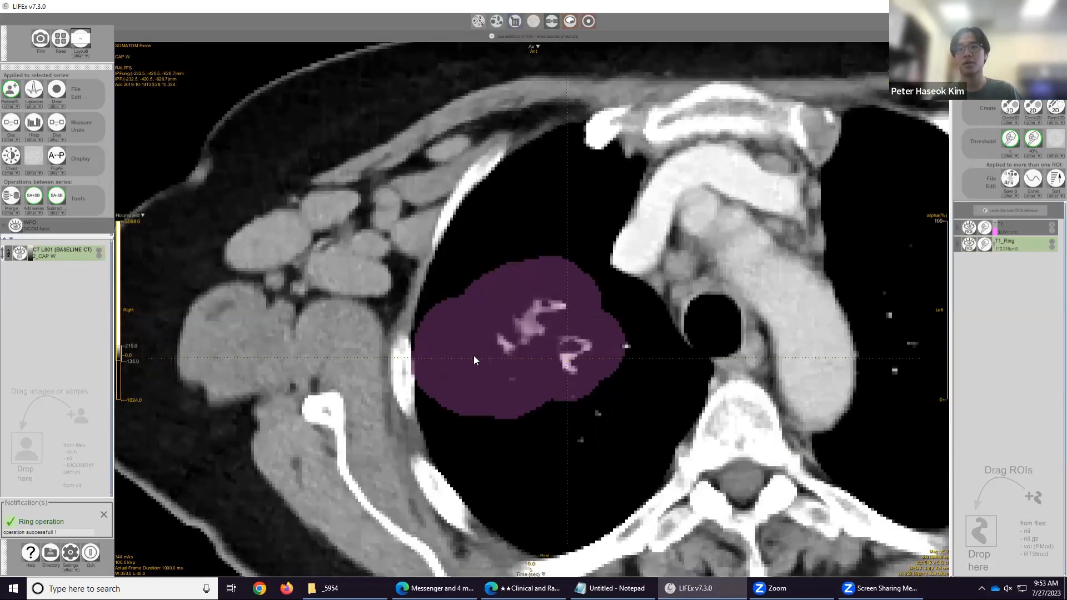
scroll(473, 356, down, 3)
scroll(599, 374, up, 8)
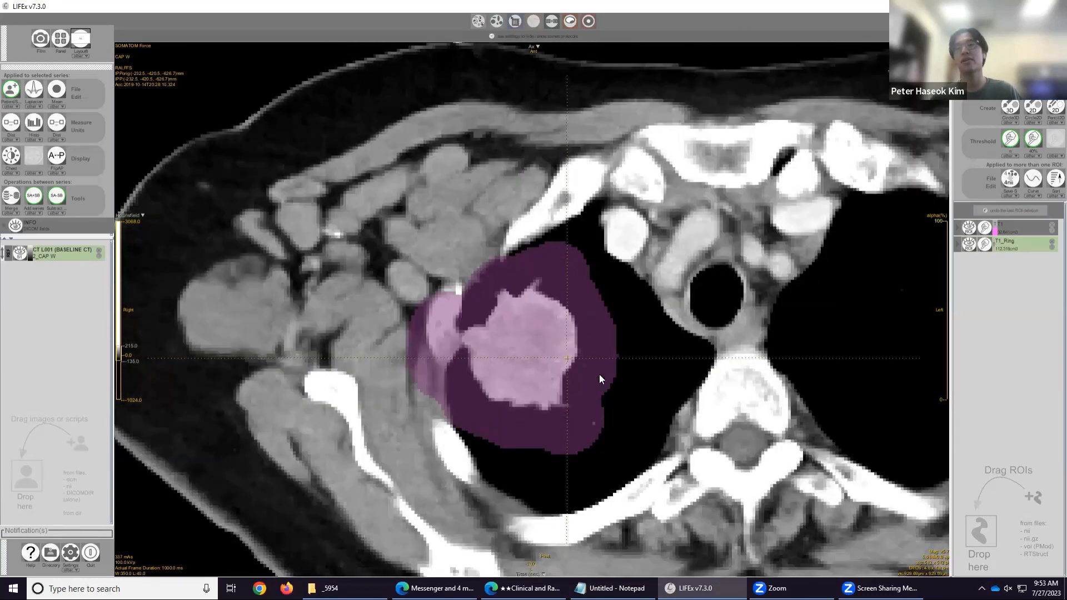
scroll(599, 374, down, 2)
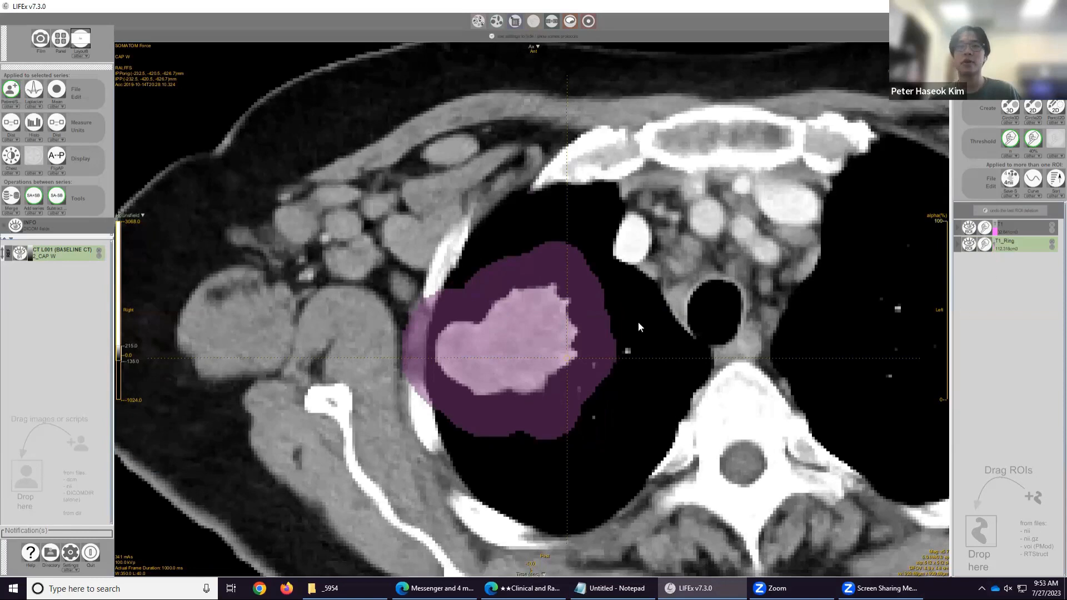
Change the colour of the T1_Ring ROI to yellow.
click(1016, 227)
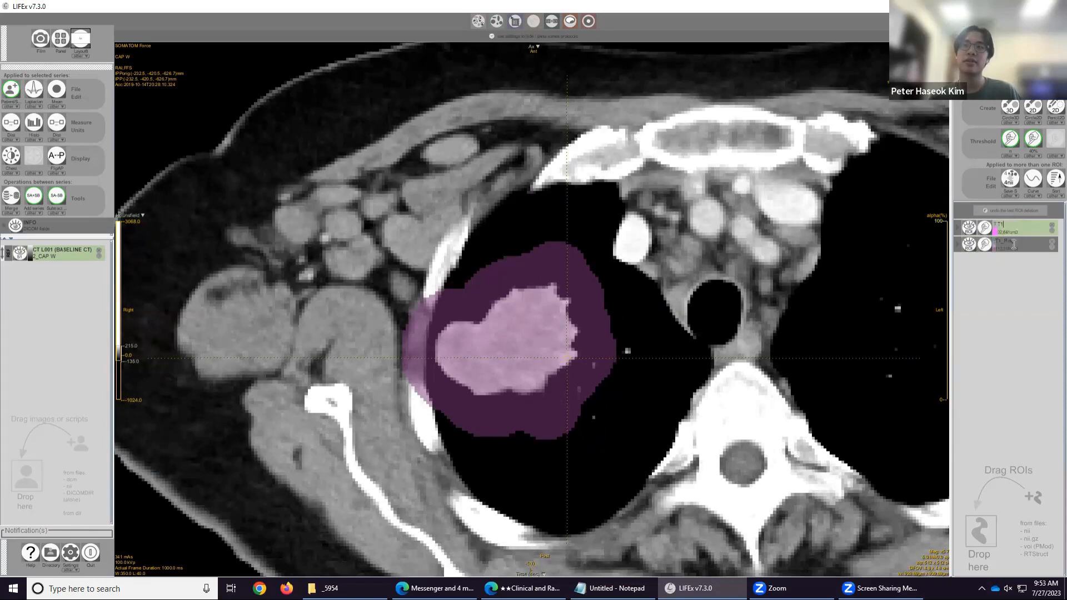
click(1014, 243)
click(968, 243)
click(968, 243)
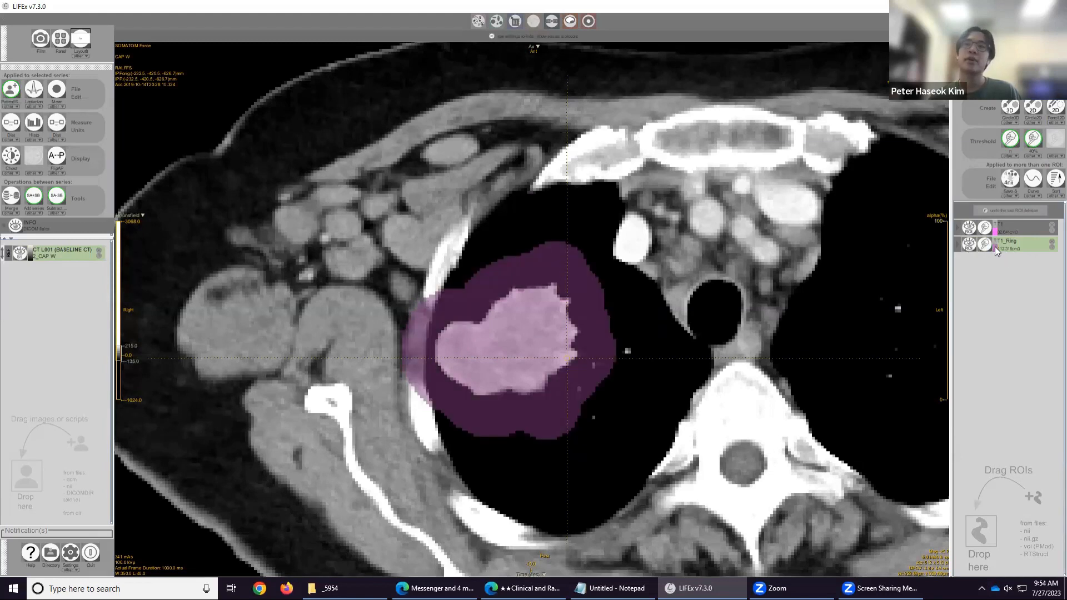
click(995, 248)
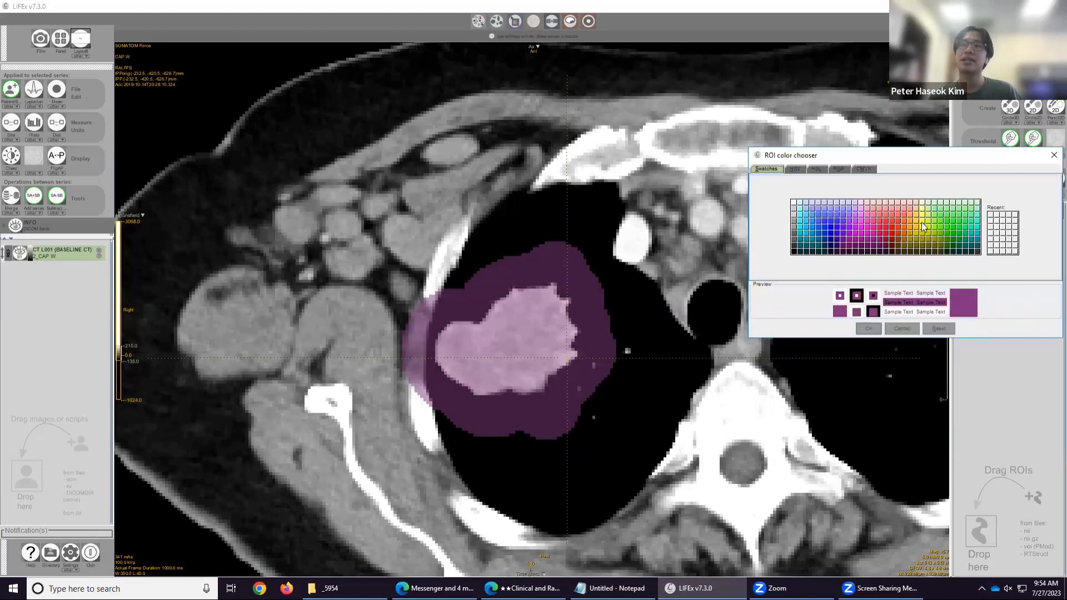
click(922, 216)
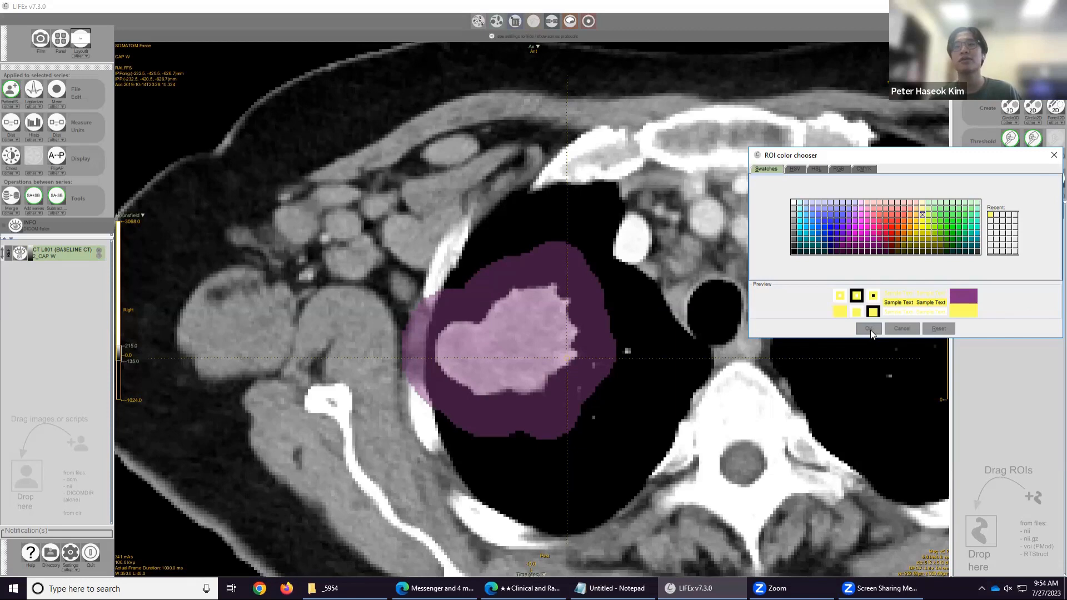
click(869, 329)
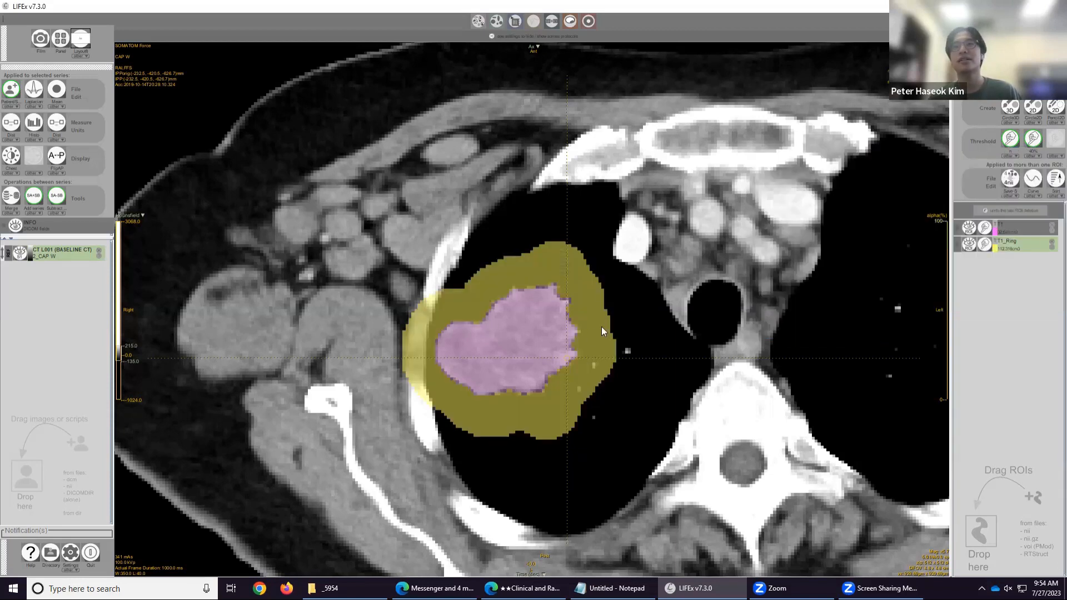
Scroll through the slices to review the yellow ring ROI around the mass.
scroll(512, 354, down, 5)
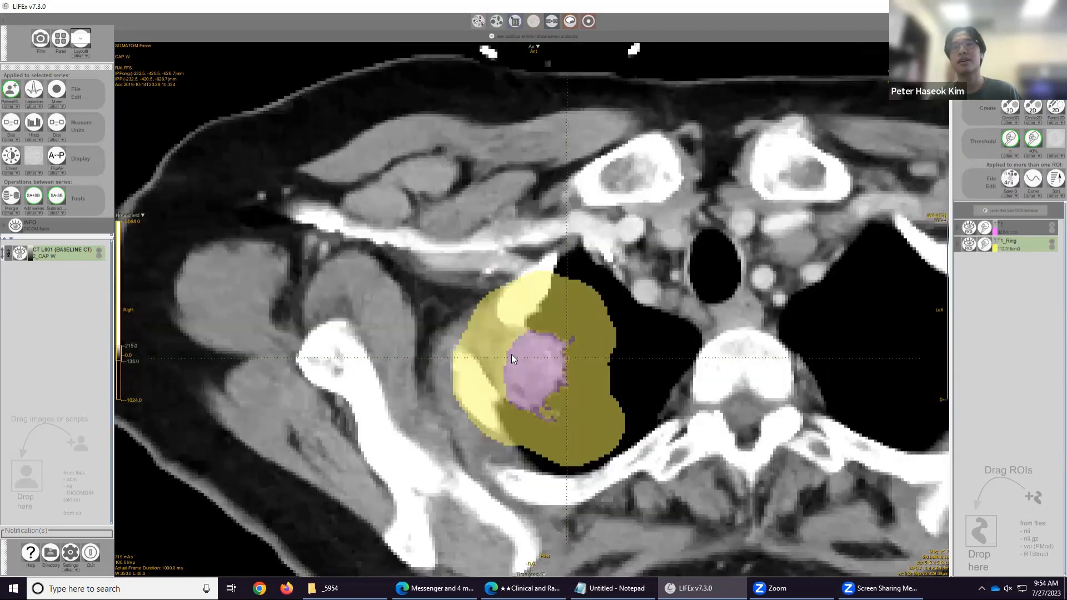
scroll(511, 355, up, 2)
scroll(511, 354, up, 3)
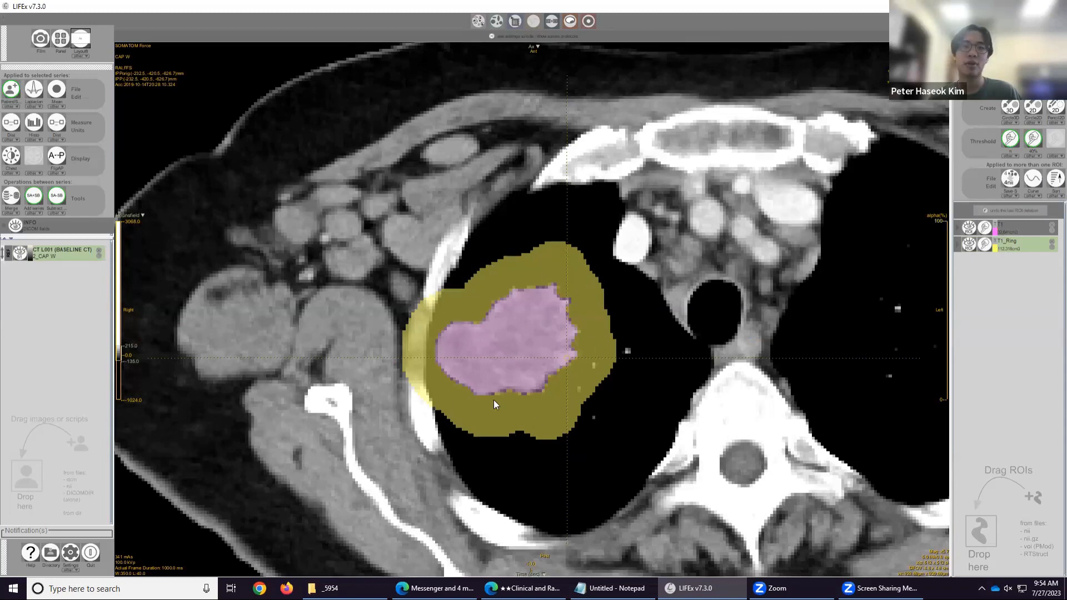
scroll(424, 409, down, 2)
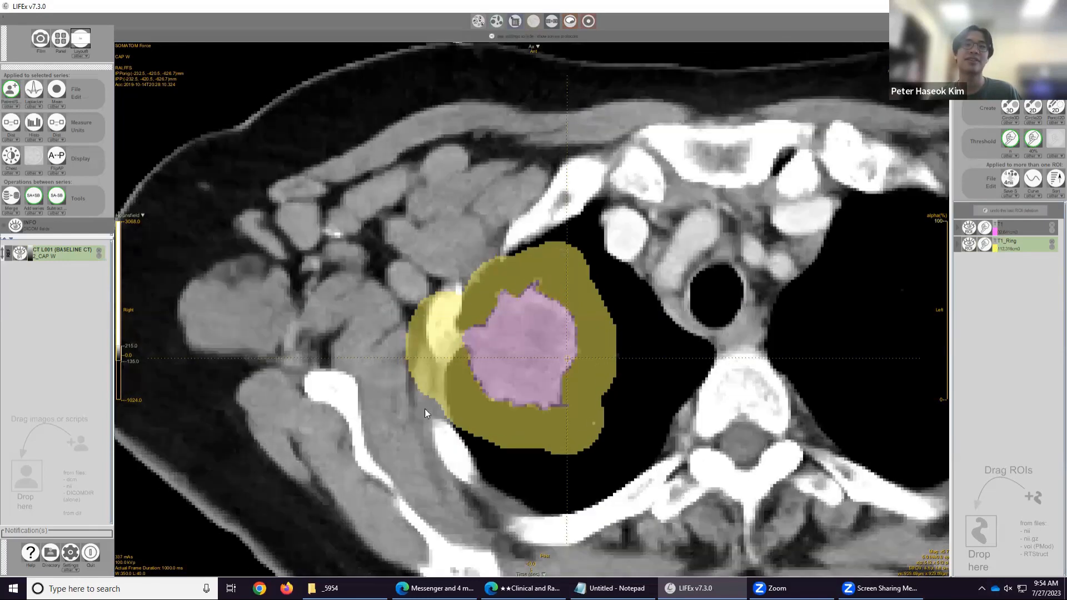
scroll(443, 321, down, 2)
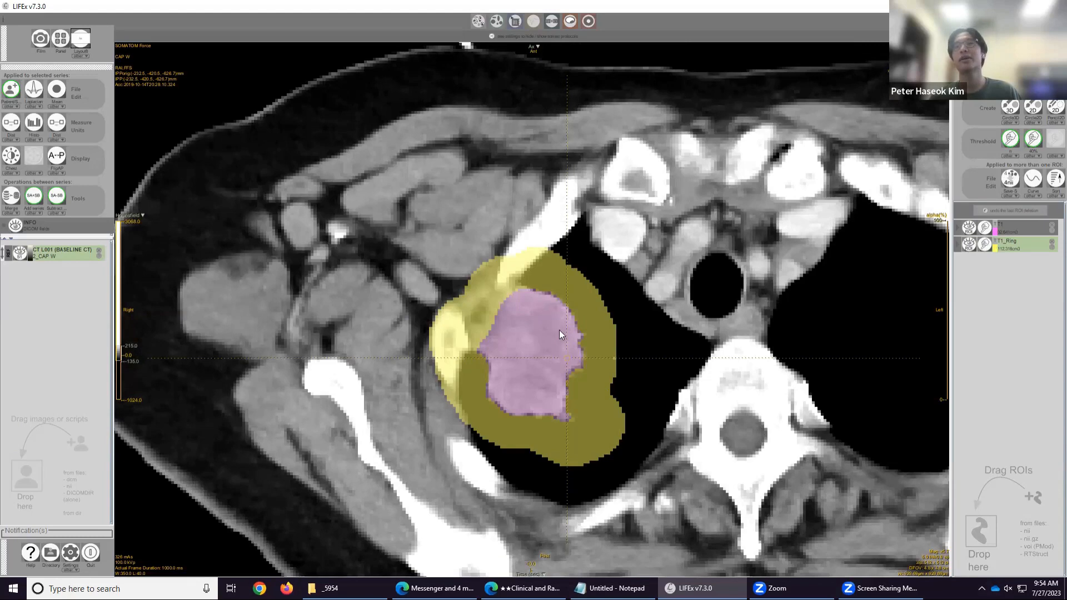
scroll(550, 320, down, 2)
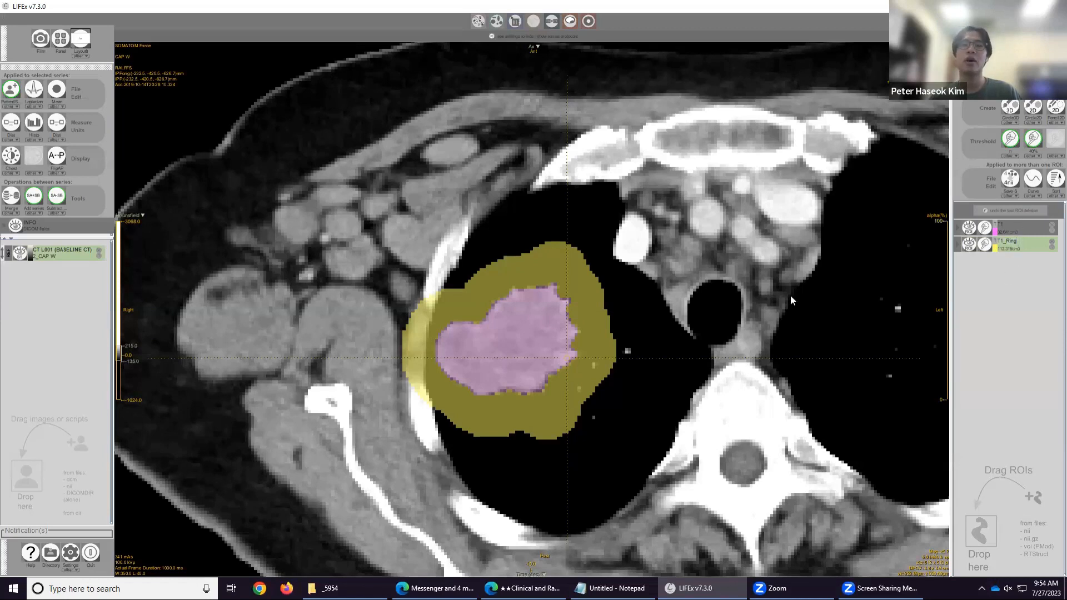
Threshold the ring ROI between -1000 and -50 Hounsfield as a new ROI, replacing the original ring ROI.
click(1010, 138)
double_click(472, 247)
click(472, 256)
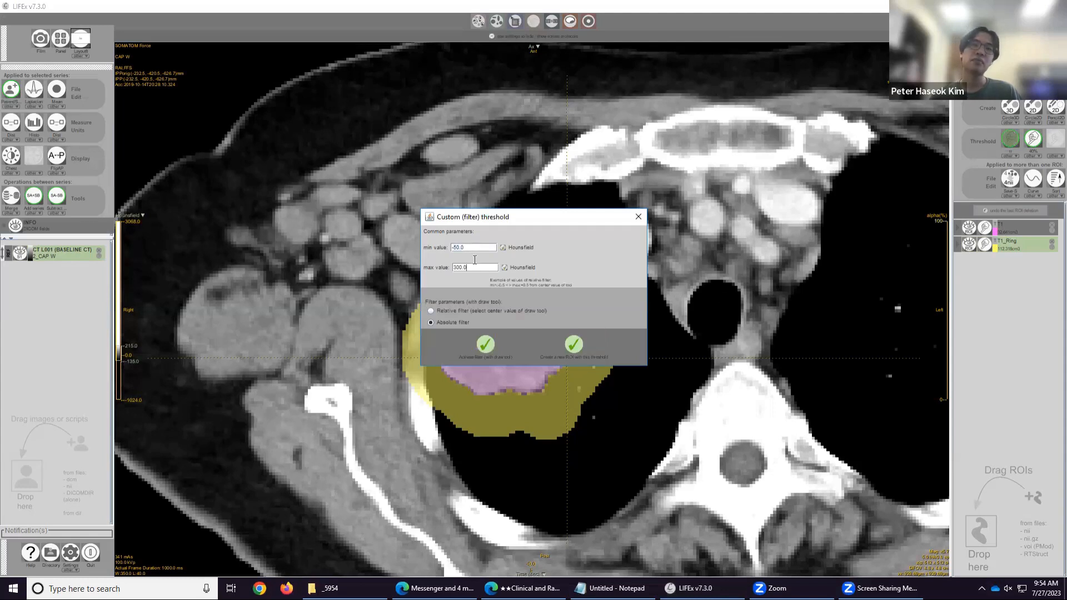
double_click(483, 246)
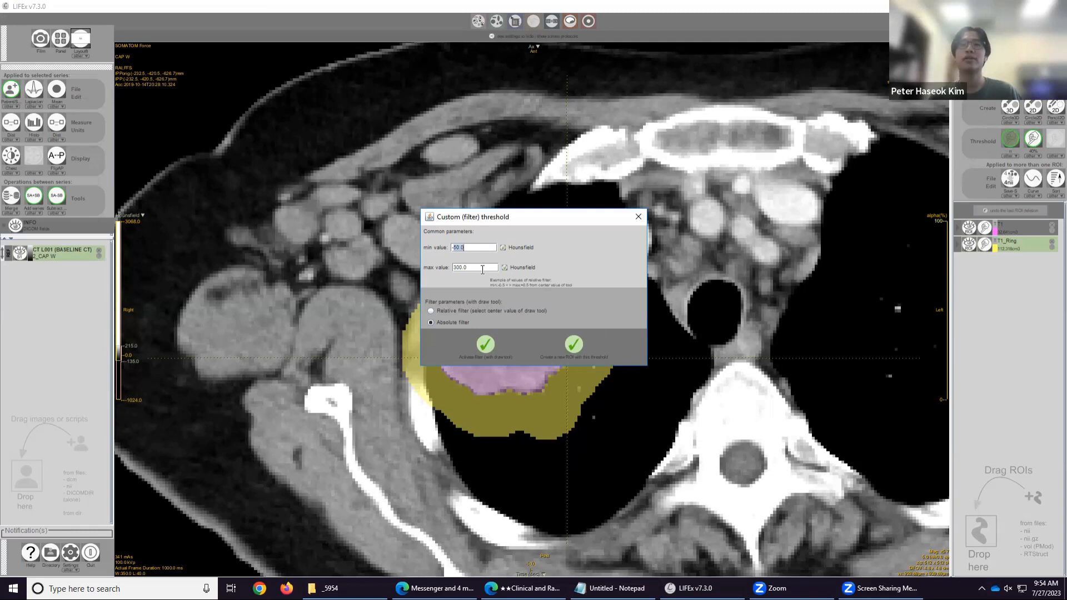
text(-1000)
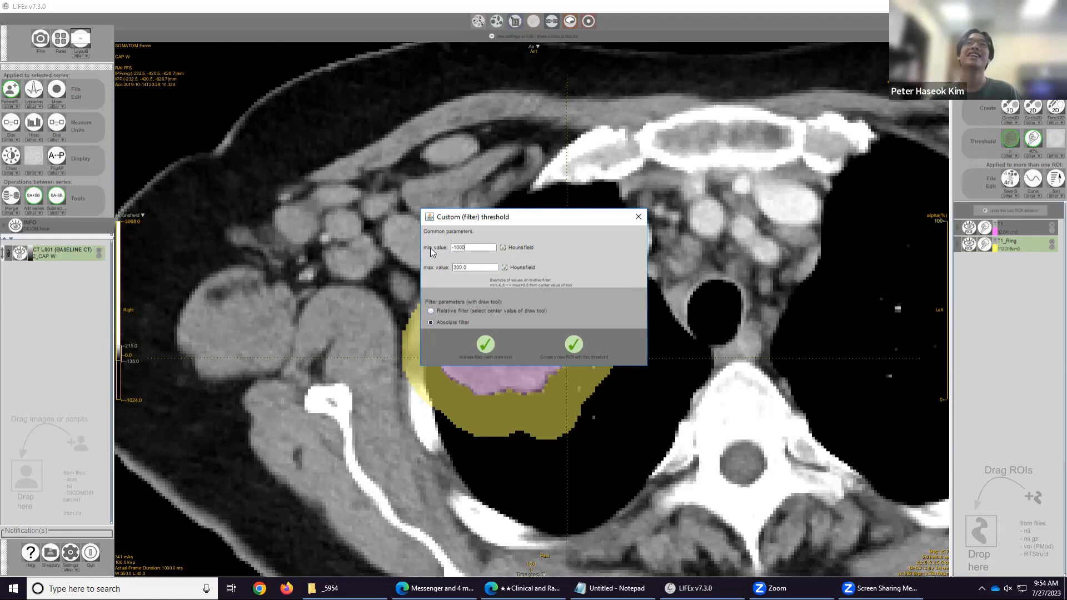
double_click(480, 270)
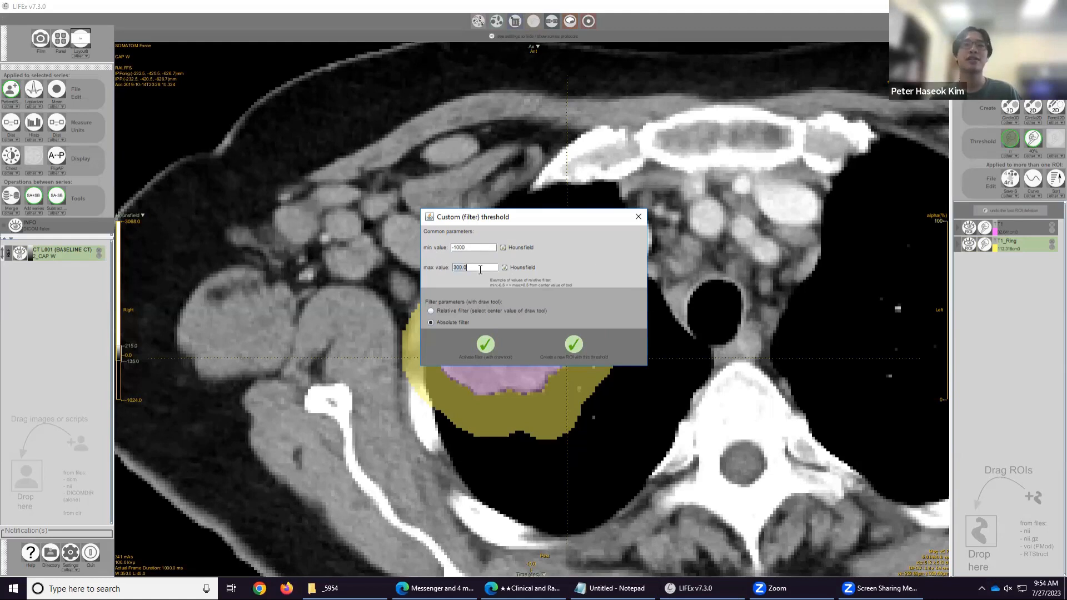
text(-50)
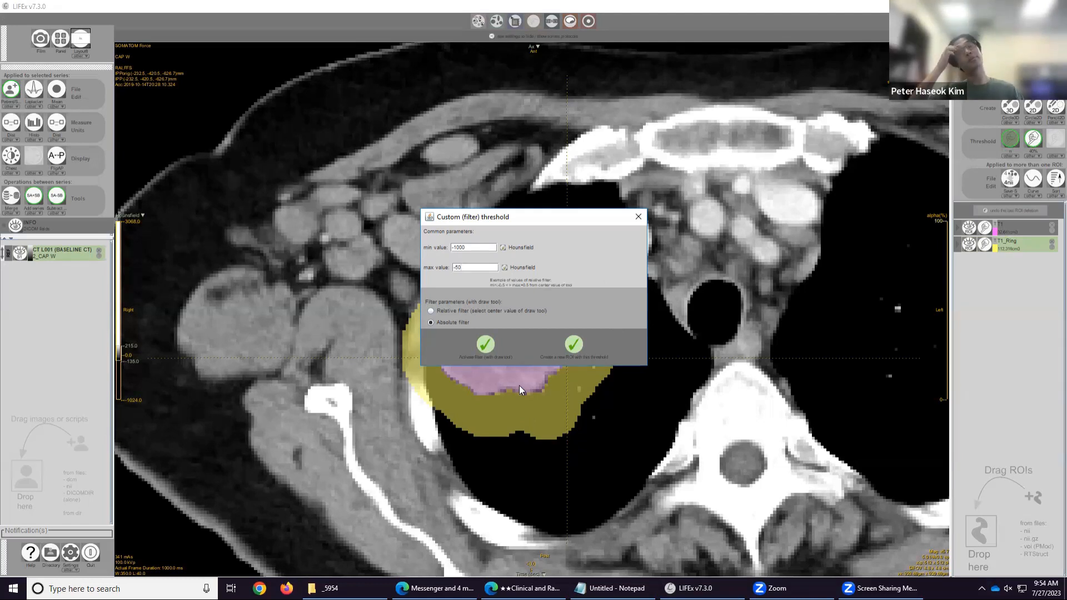
click(574, 344)
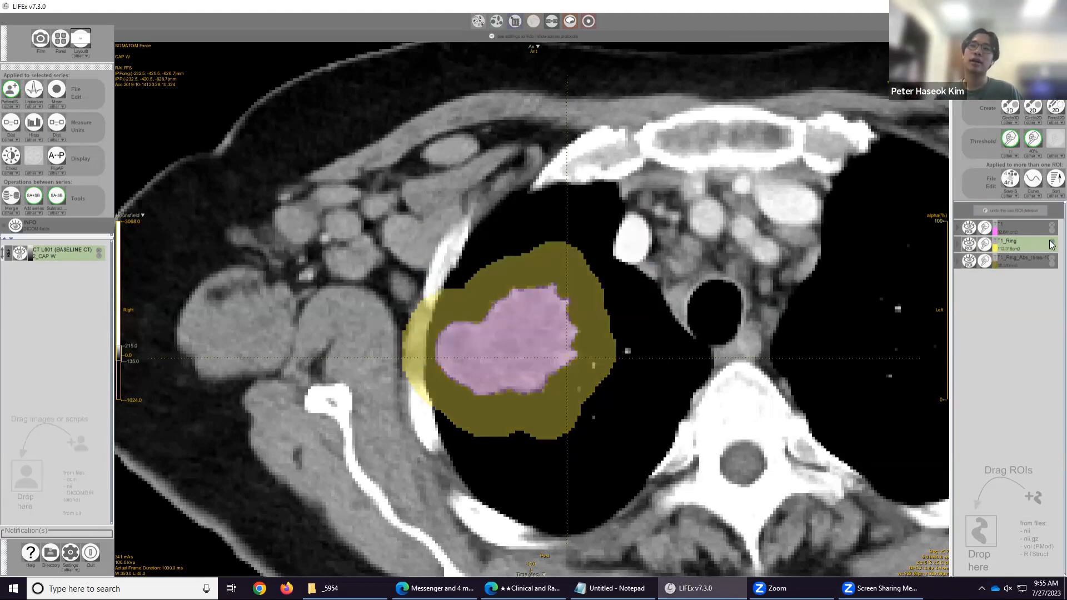
click(1052, 244)
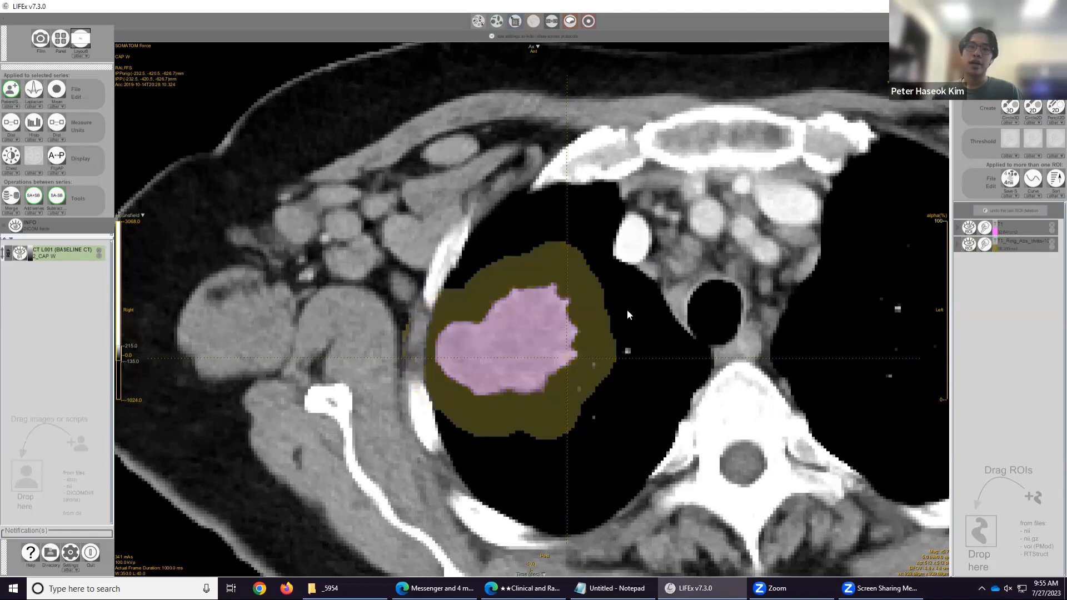
Scroll through the slices to review the thresholded ring ROI around the mass.
scroll(523, 337, up, 4)
scroll(441, 382, down, 6)
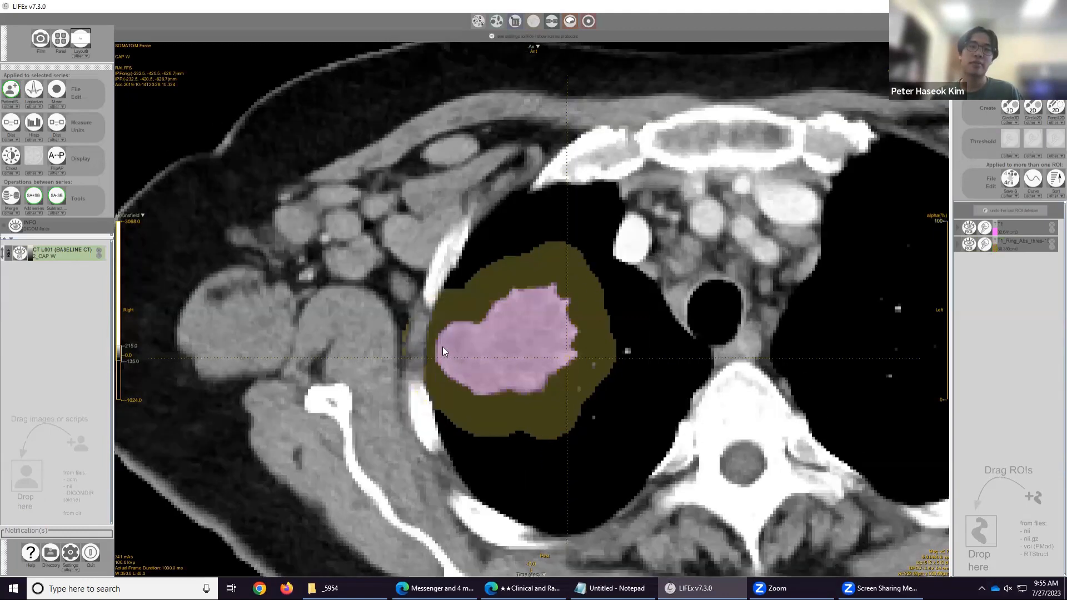
scroll(417, 364, up, 6)
scroll(428, 355, down, 5)
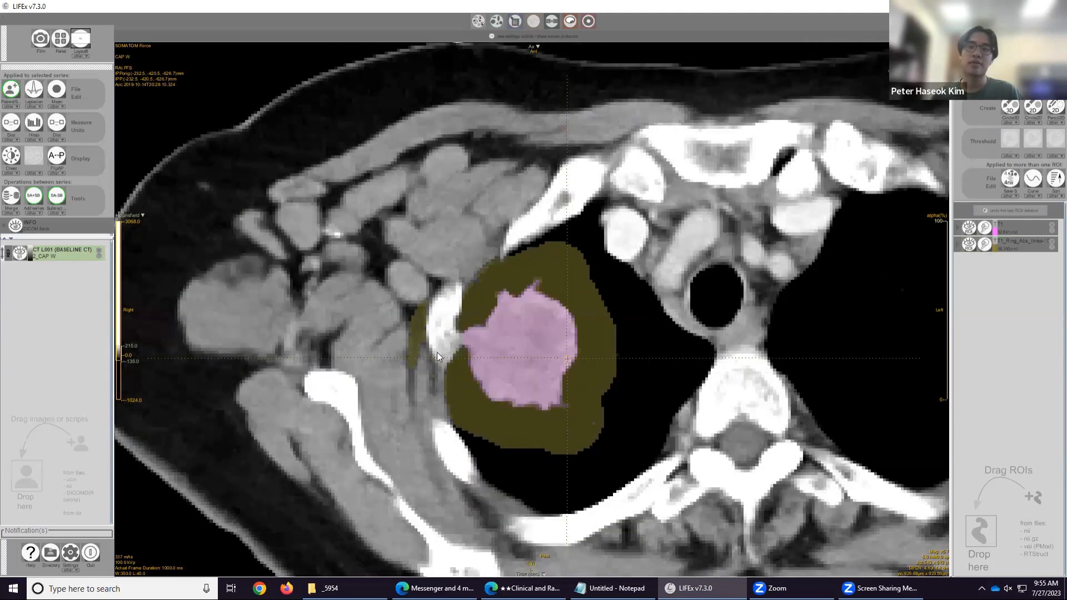
scroll(456, 348, up, 8)
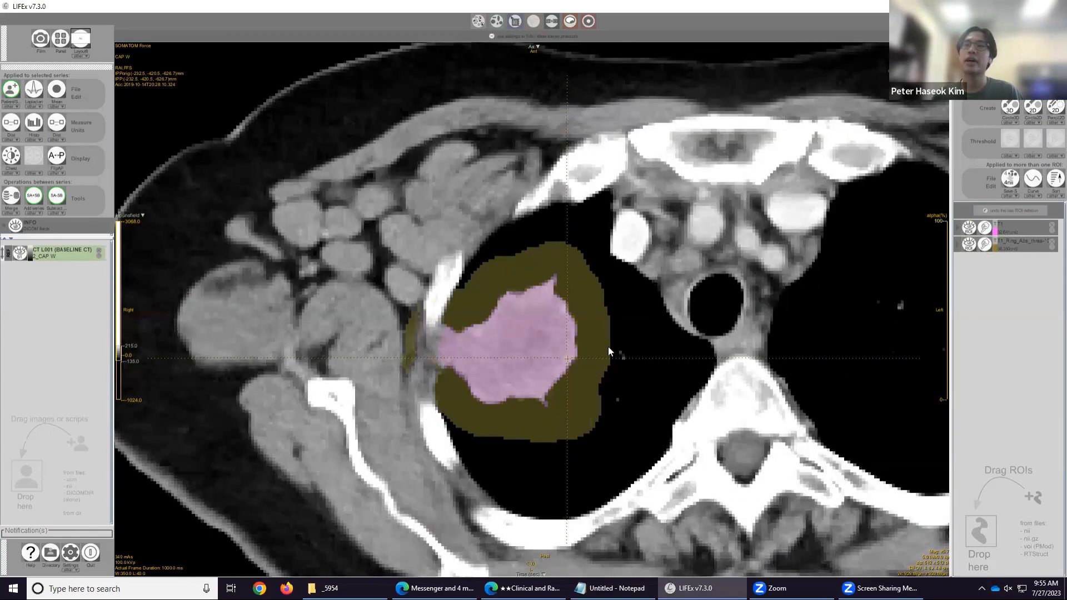
scroll(488, 324, up, 5)
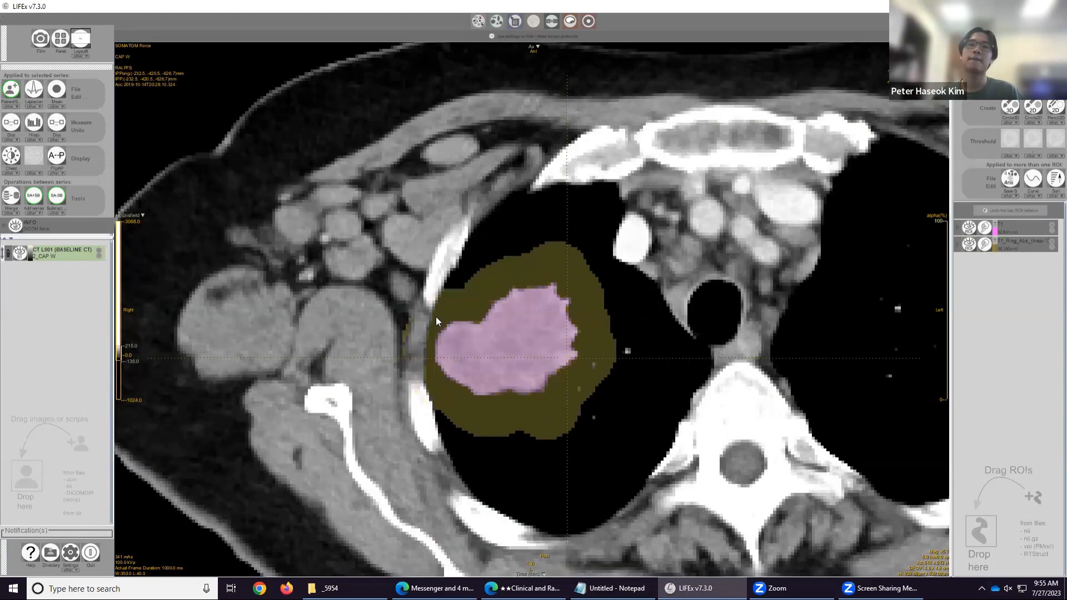
scroll(422, 321, down, 6)
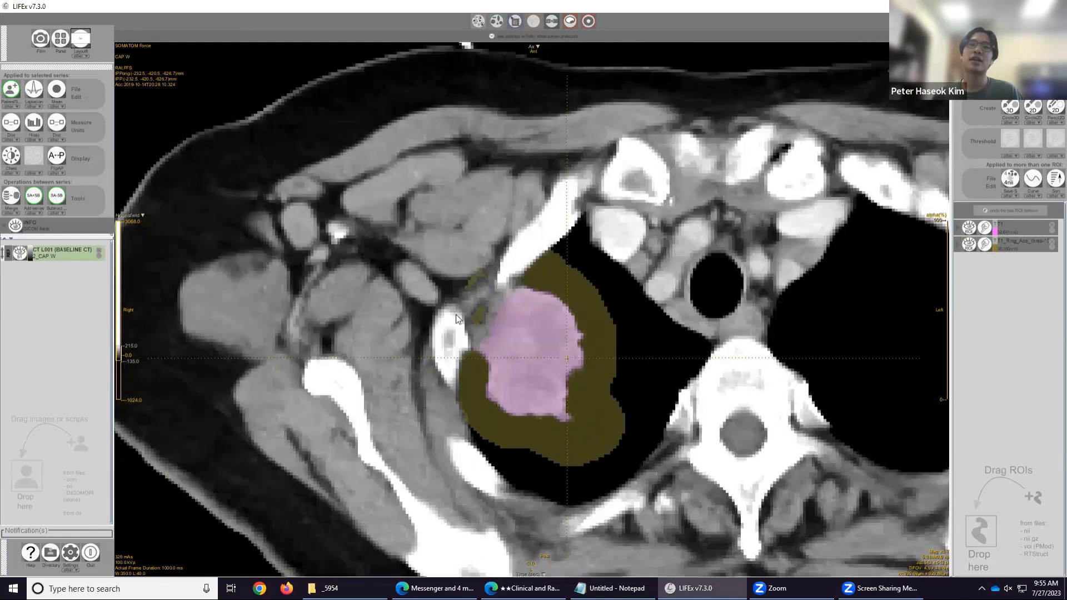
scroll(423, 322, down, 3)
scroll(421, 325, up, 8)
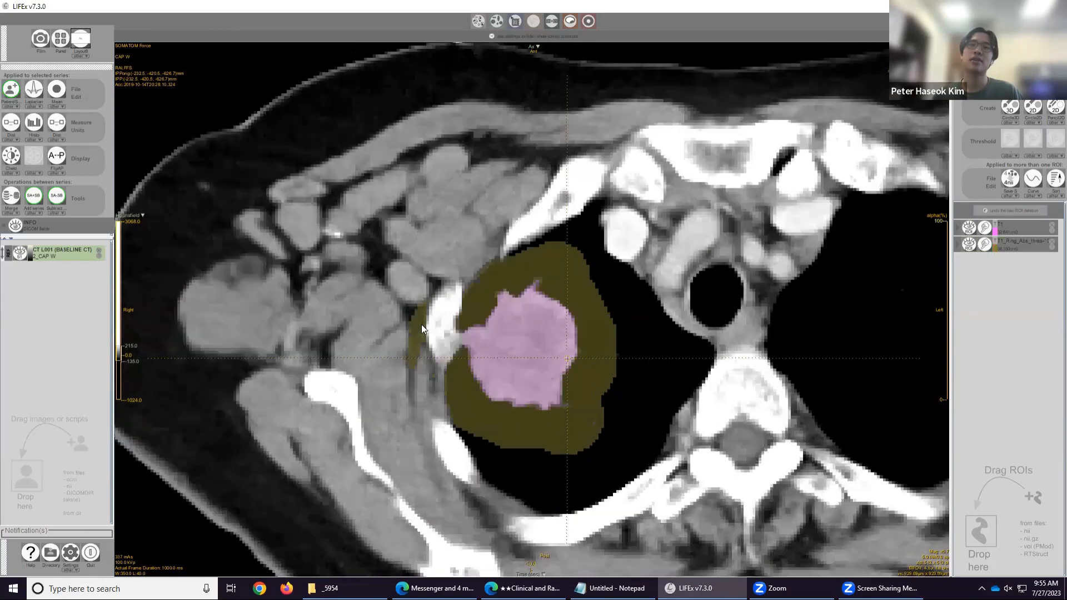
scroll(480, 331, up, 10)
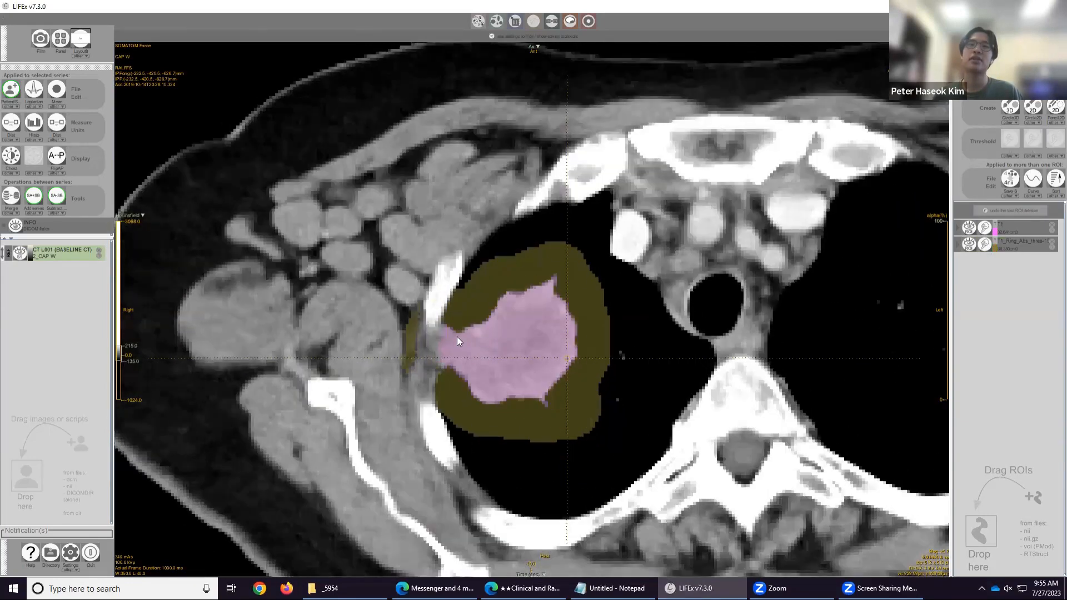
scroll(486, 327, down, 10)
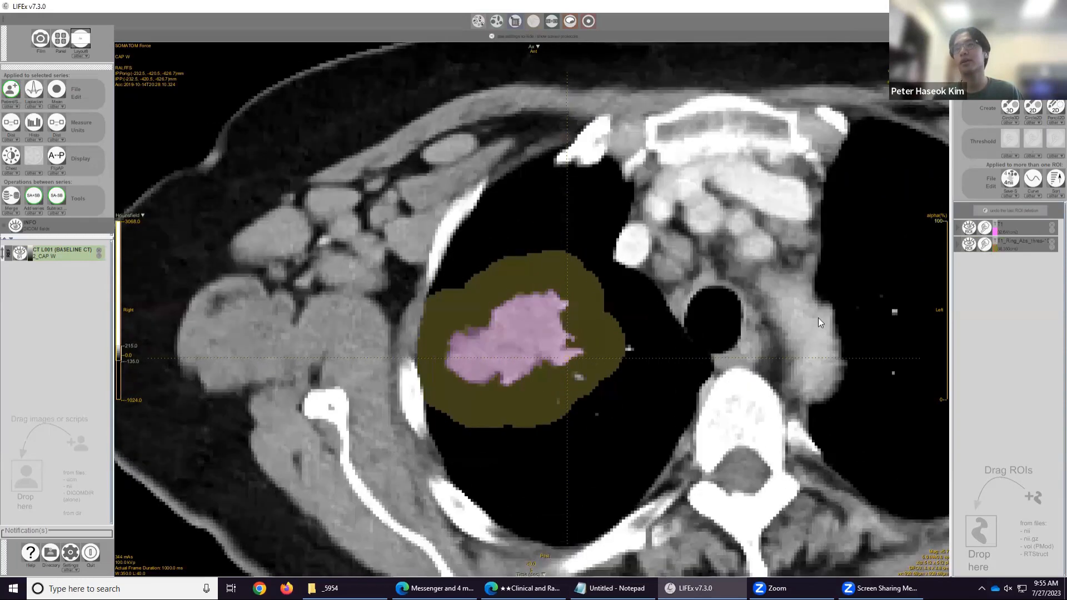
Rename the thresholded ring ROI as TR1.
click(1026, 250)
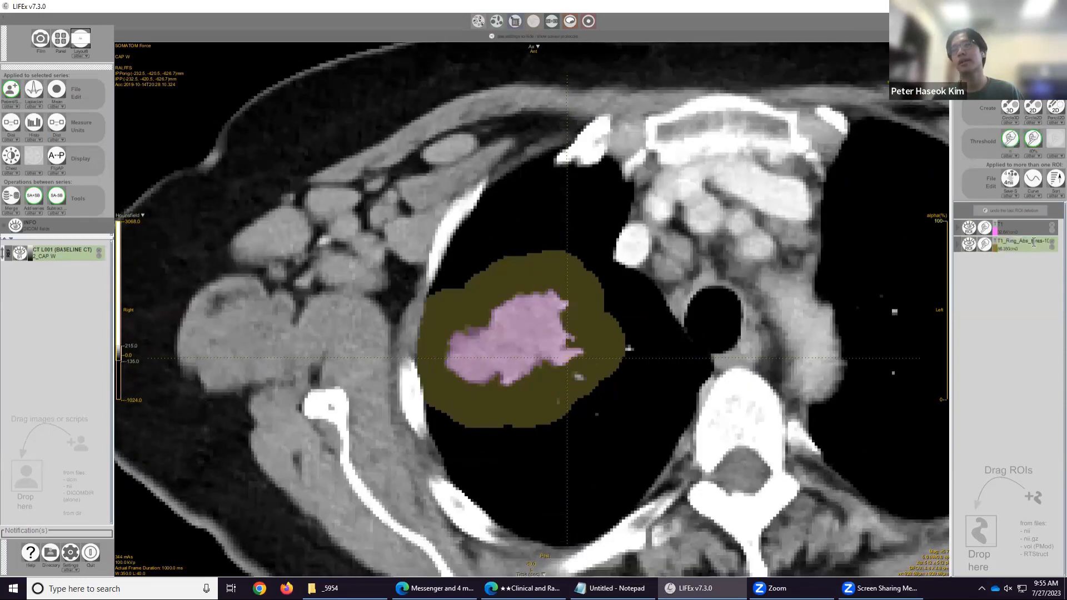
double_click(1034, 243)
text(R1)
click(1006, 224)
click(1006, 244)
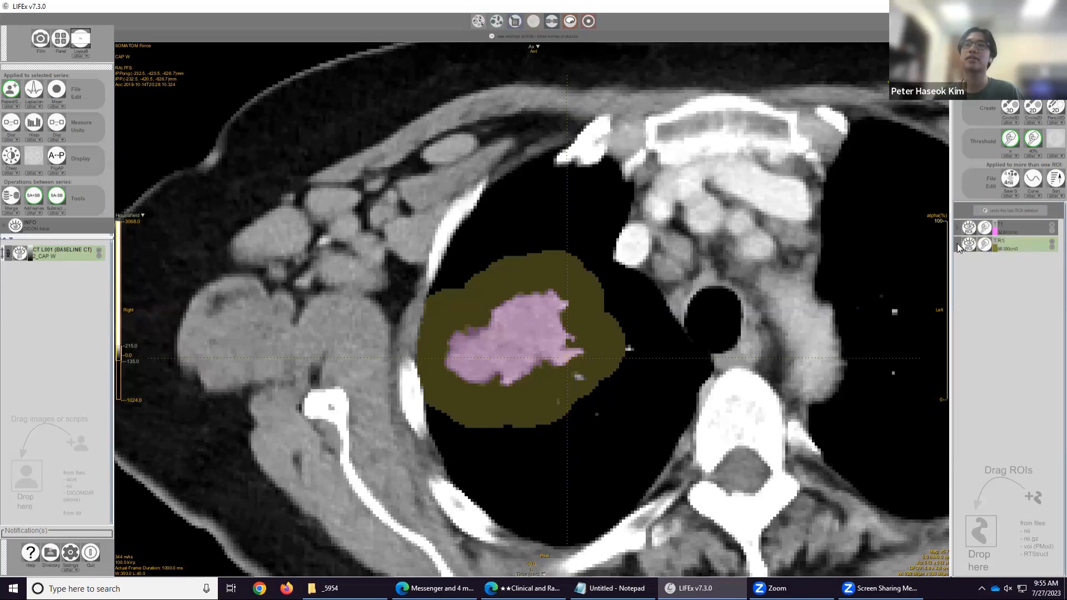
Set the TR1 ROI's colour to yellow and scroll through slices to check it.
click(995, 248)
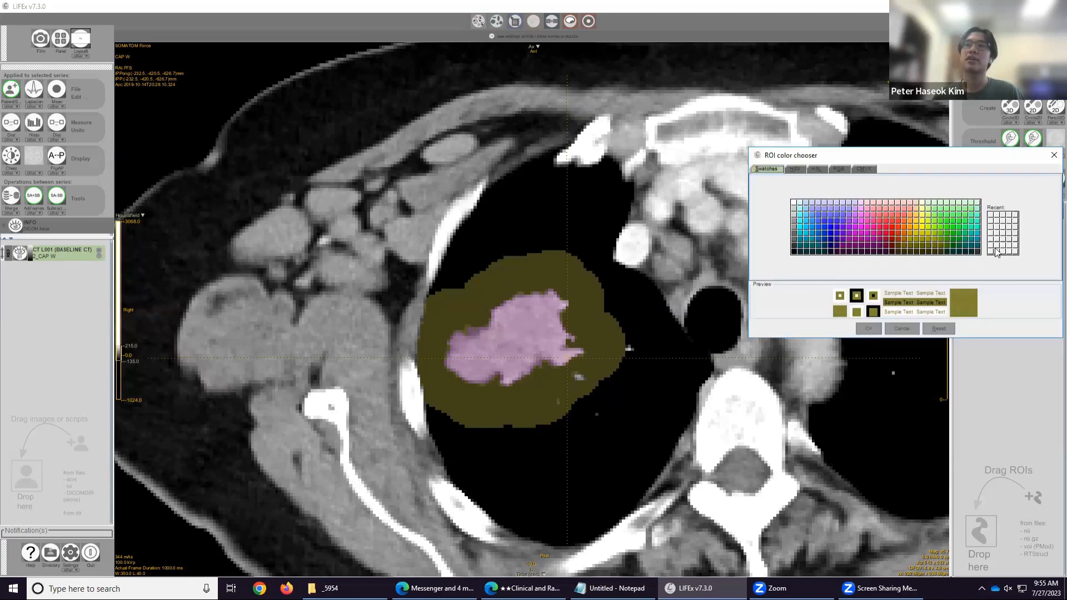
click(923, 210)
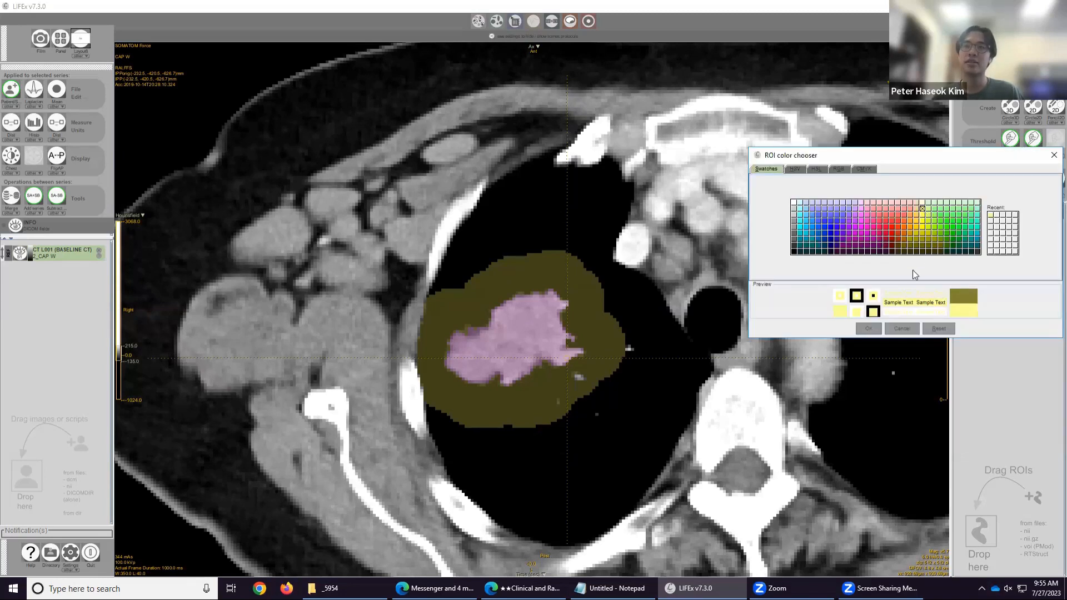
click(867, 328)
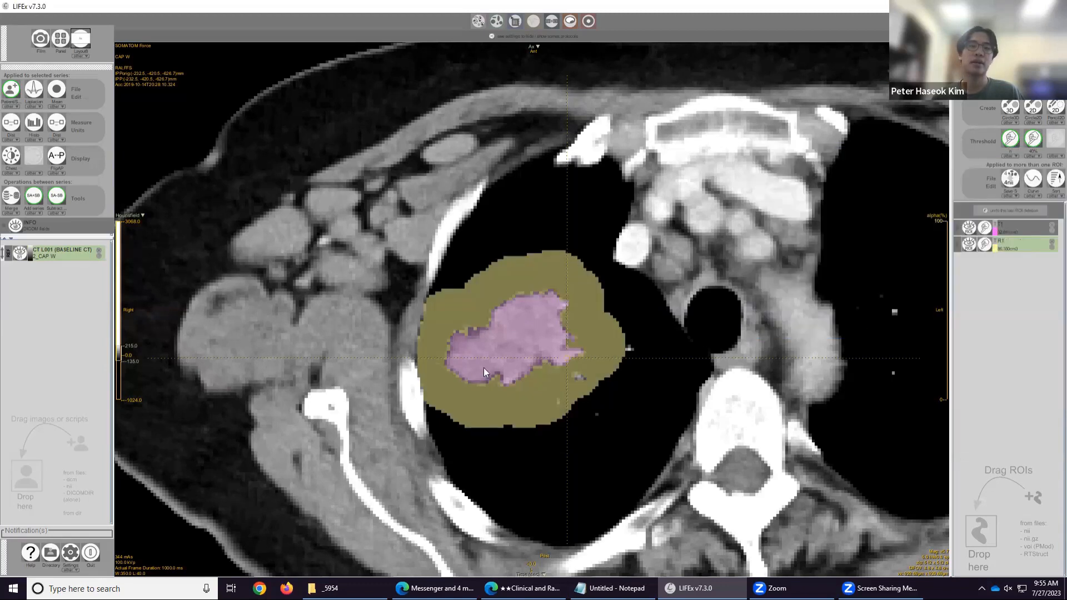
scroll(535, 355, down, 5)
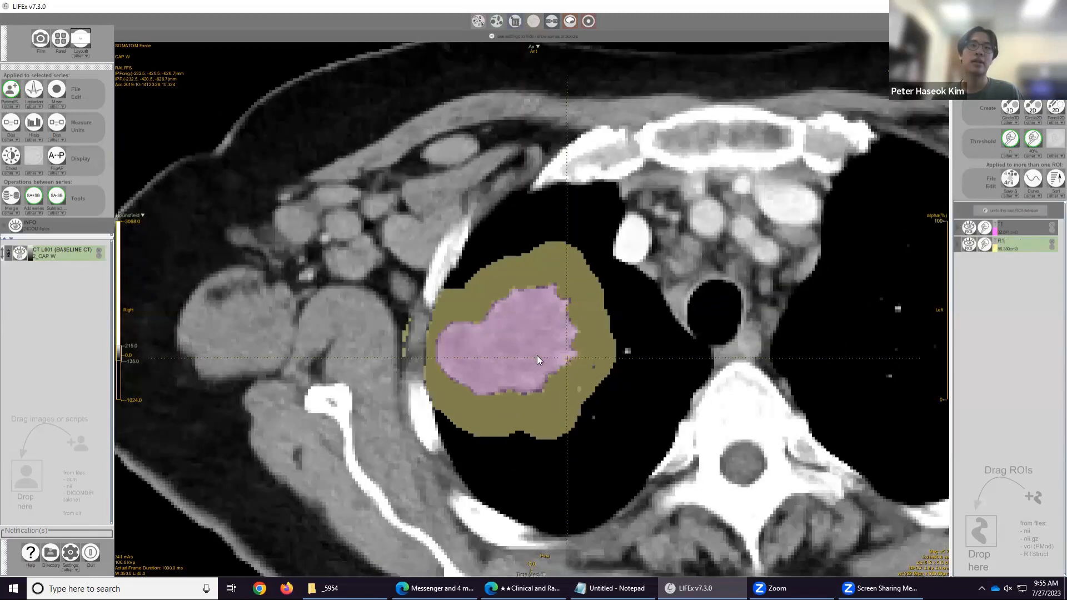
click(994, 248)
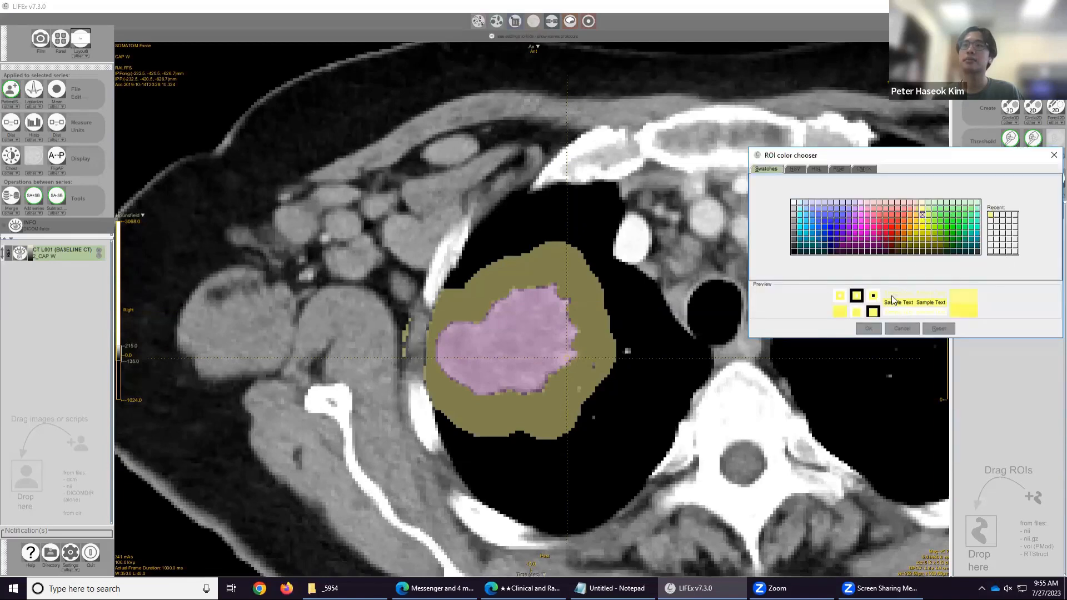
click(866, 329)
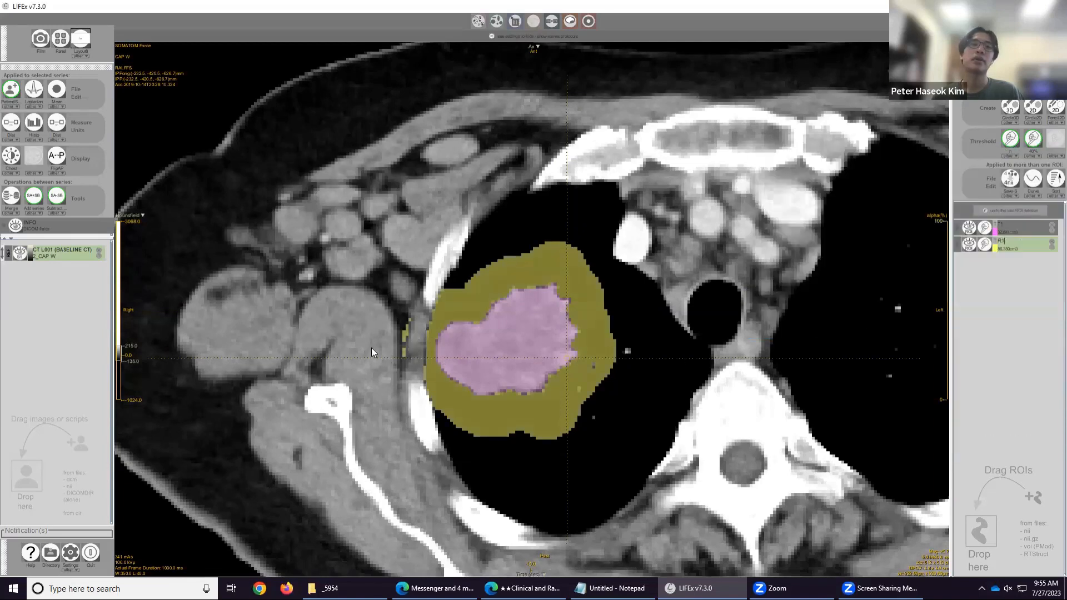
scroll(395, 330, up, 6)
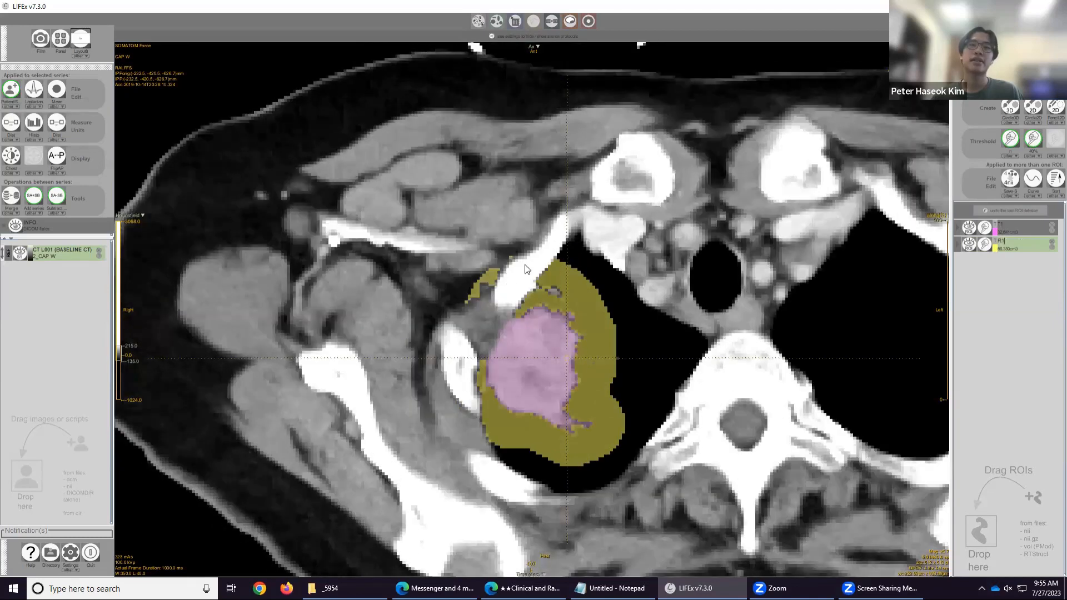
scroll(526, 269, up, 1)
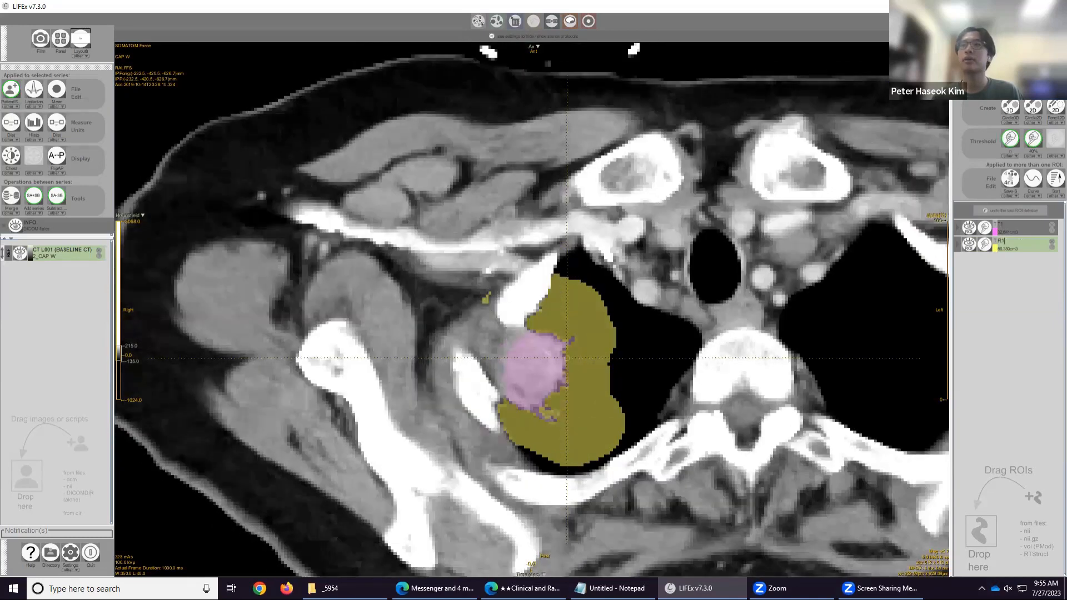
Scroll through the slices to review the yellow TR1 ring and the pink tumour ROI around the mass.
click(1033, 107)
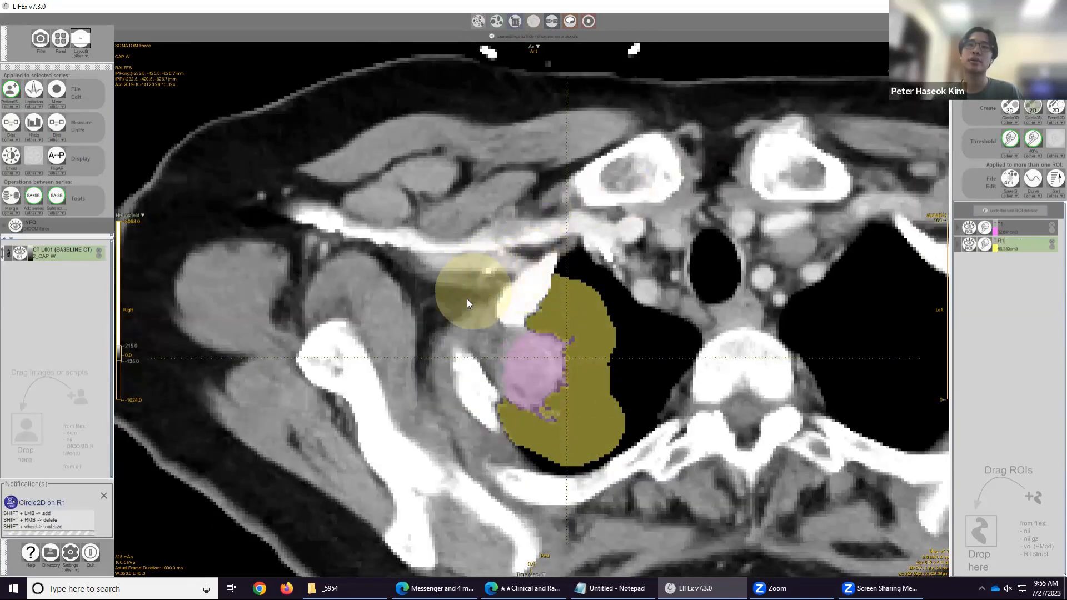
scroll(476, 272, up, 4)
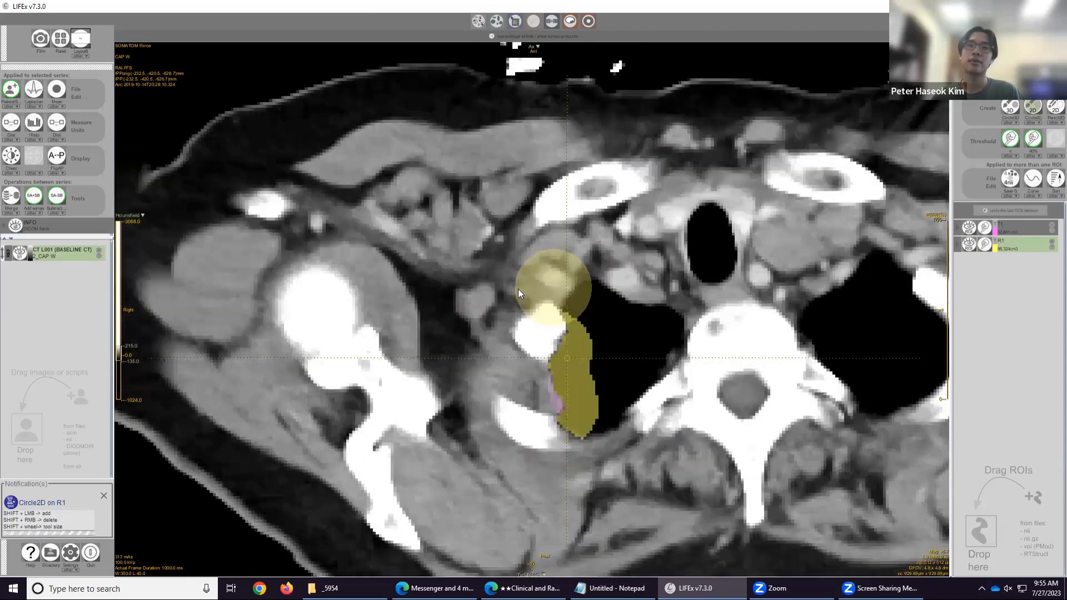
scroll(485, 285, down, 2)
scroll(473, 275, down, 2)
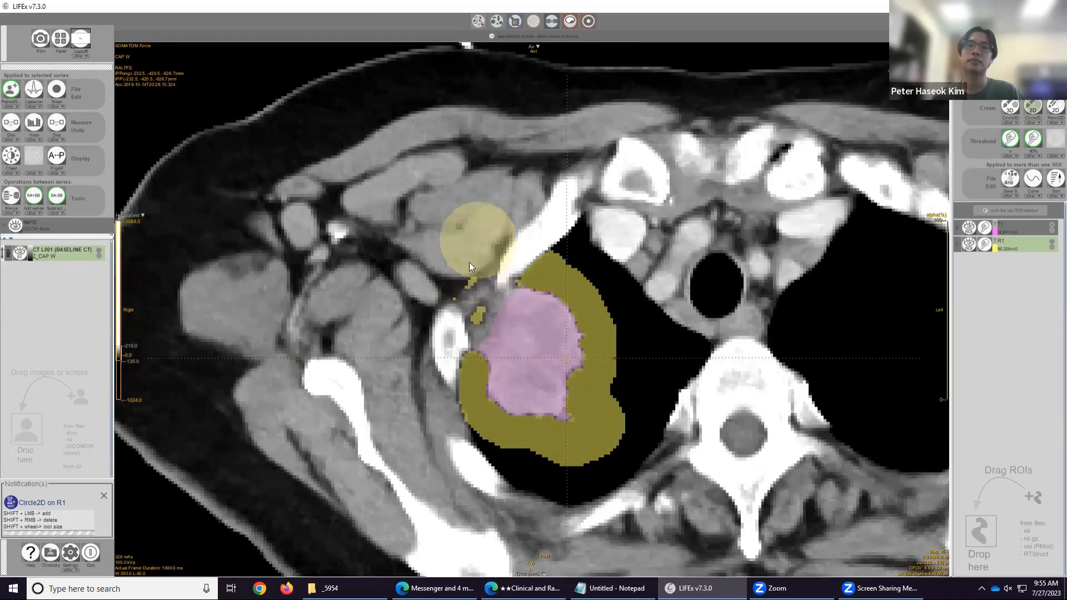
shift+right_click(462, 279)
scroll(463, 278, down, 1)
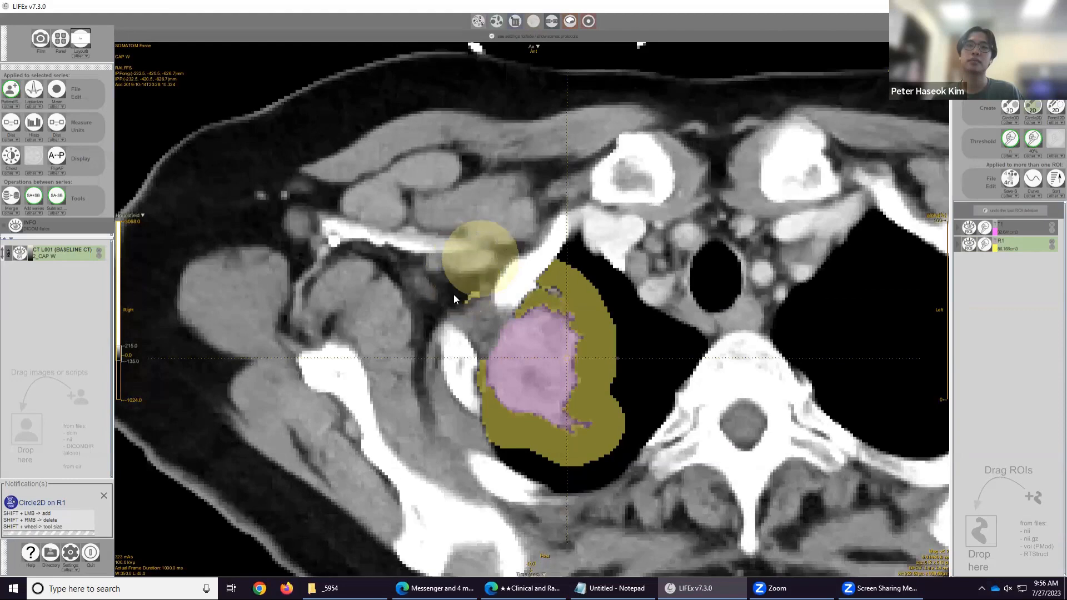
scroll(481, 261, up, 1)
scroll(450, 328, up, 1)
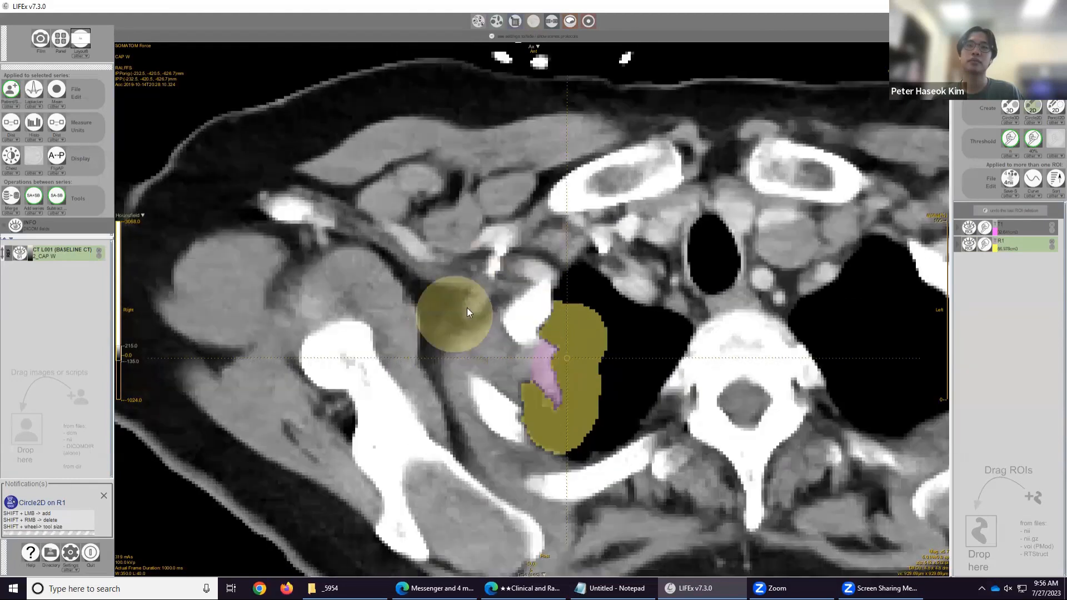
scroll(477, 300, down, 3)
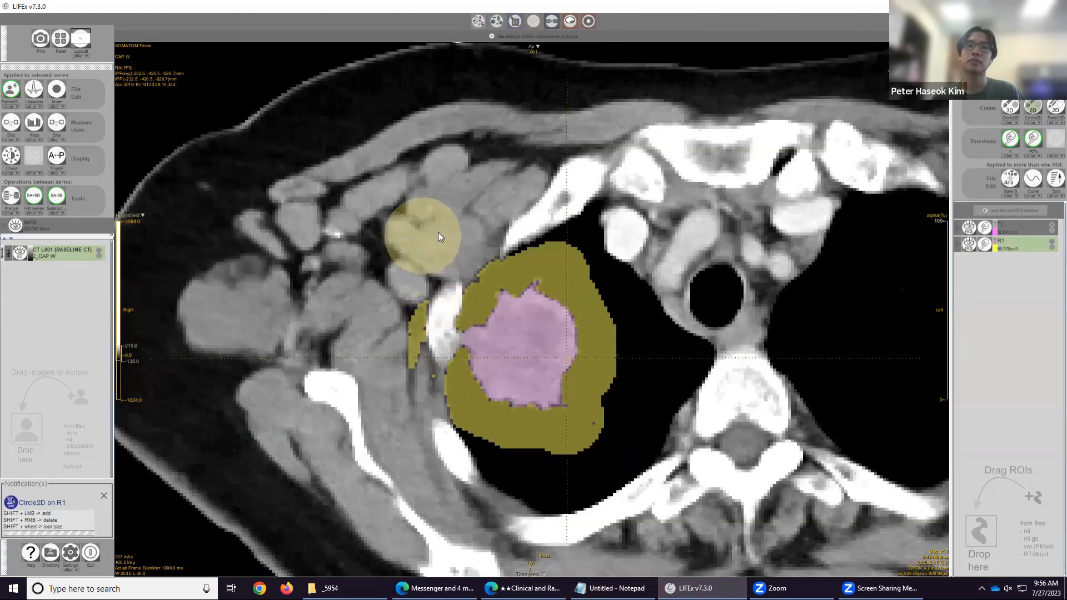
shift+right_click(407, 334)
scroll(412, 297, down, 1)
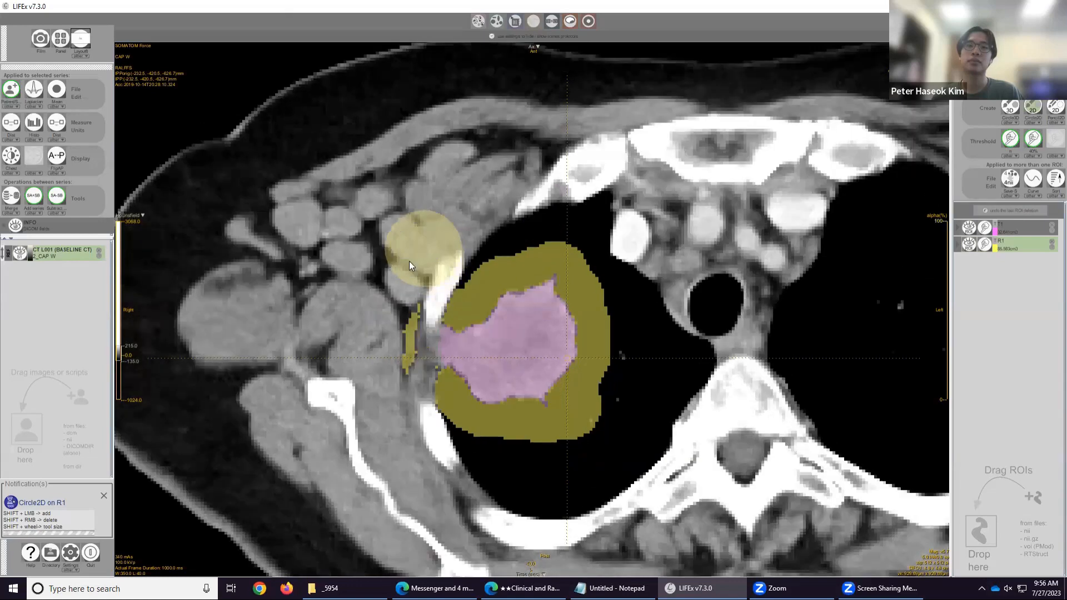
shift+right_click(385, 345)
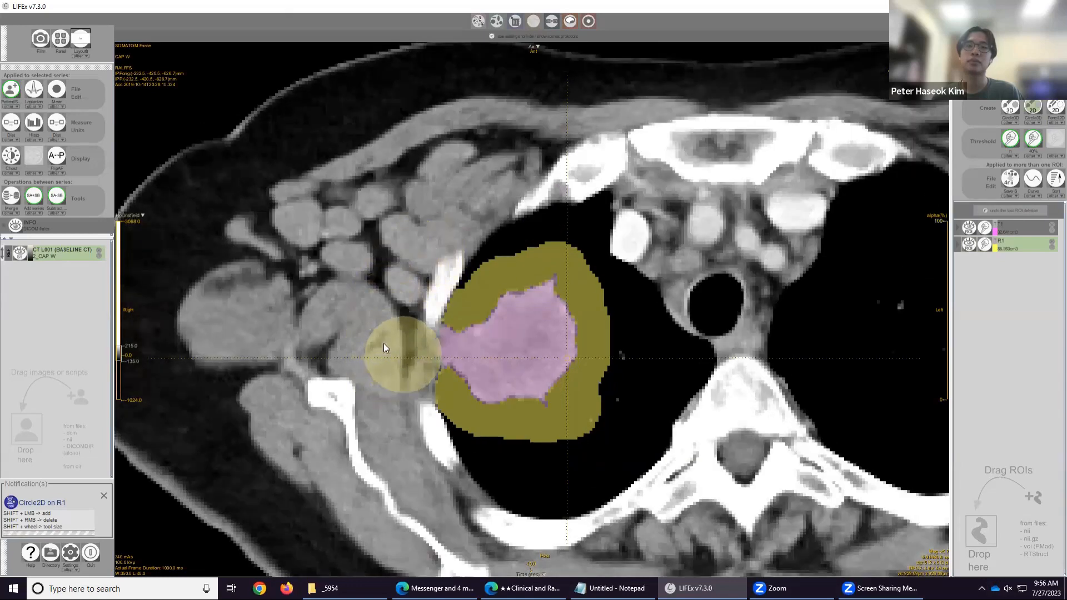
scroll(384, 347, down, 1)
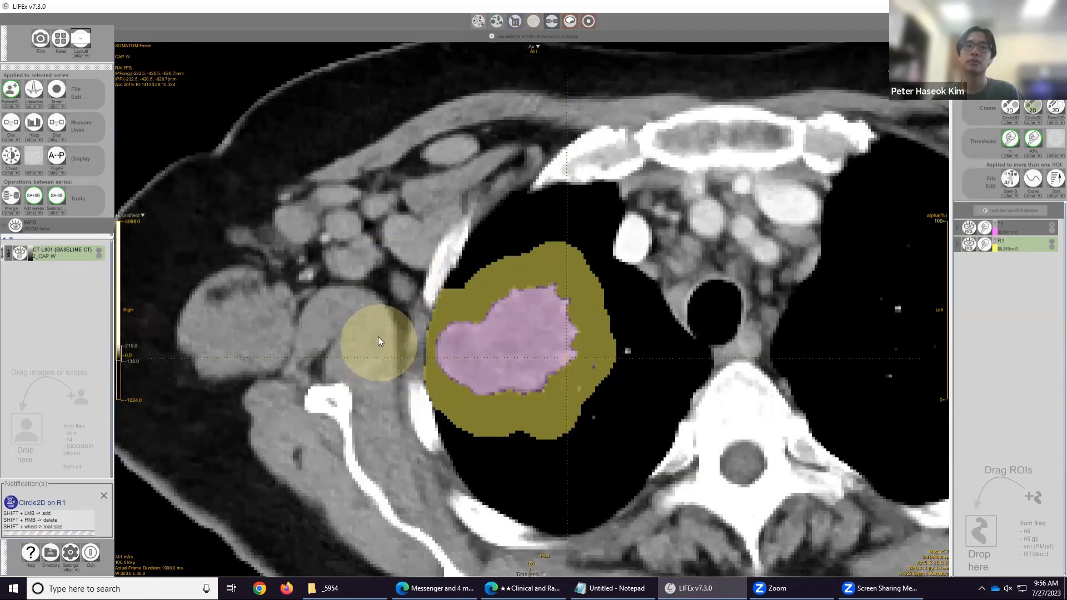
scroll(381, 312, down, 1)
scroll(301, 283, down, 2)
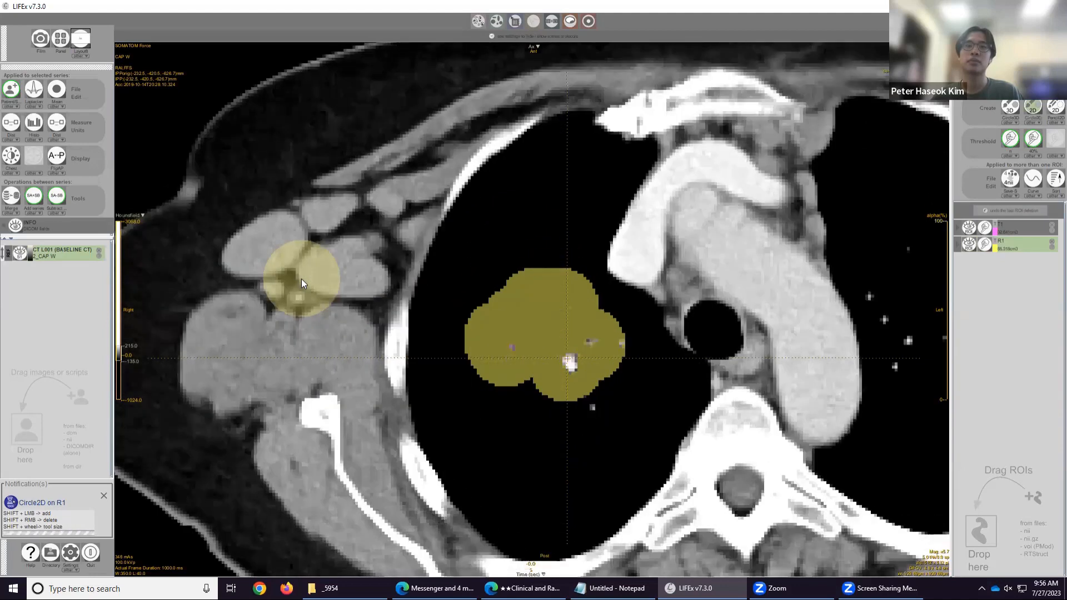
scroll(302, 279, down, 4)
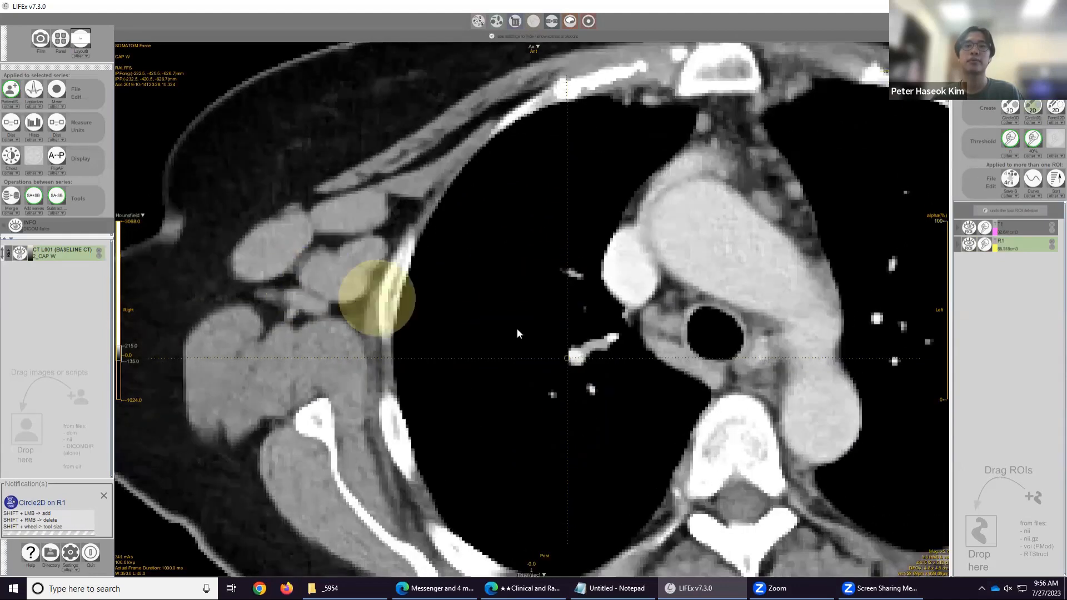
scroll(654, 355, up, 6)
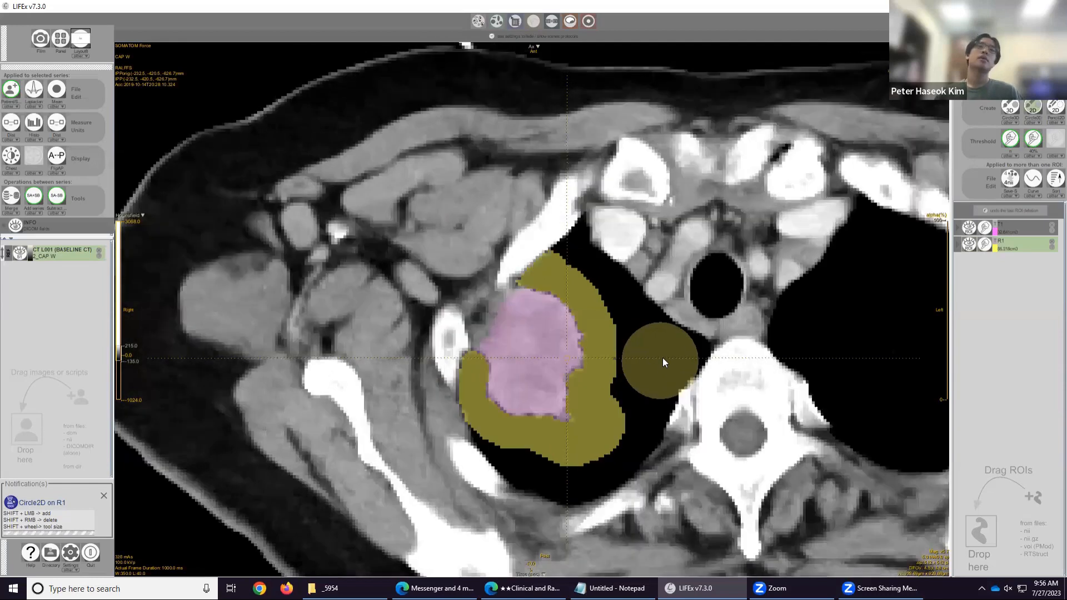
scroll(662, 358, down, 4)
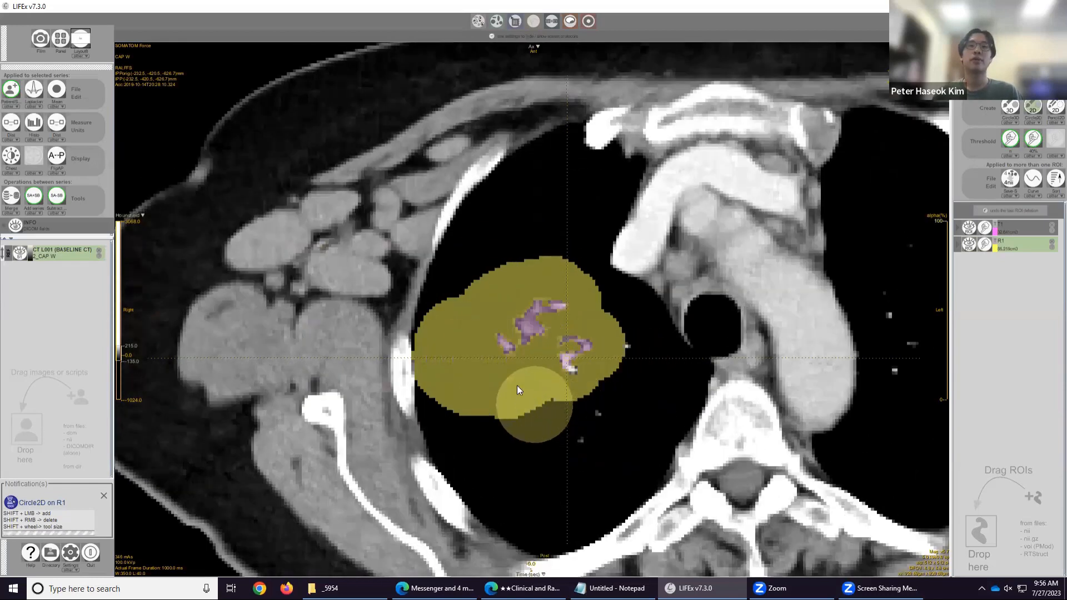
scroll(518, 377, up, 2)
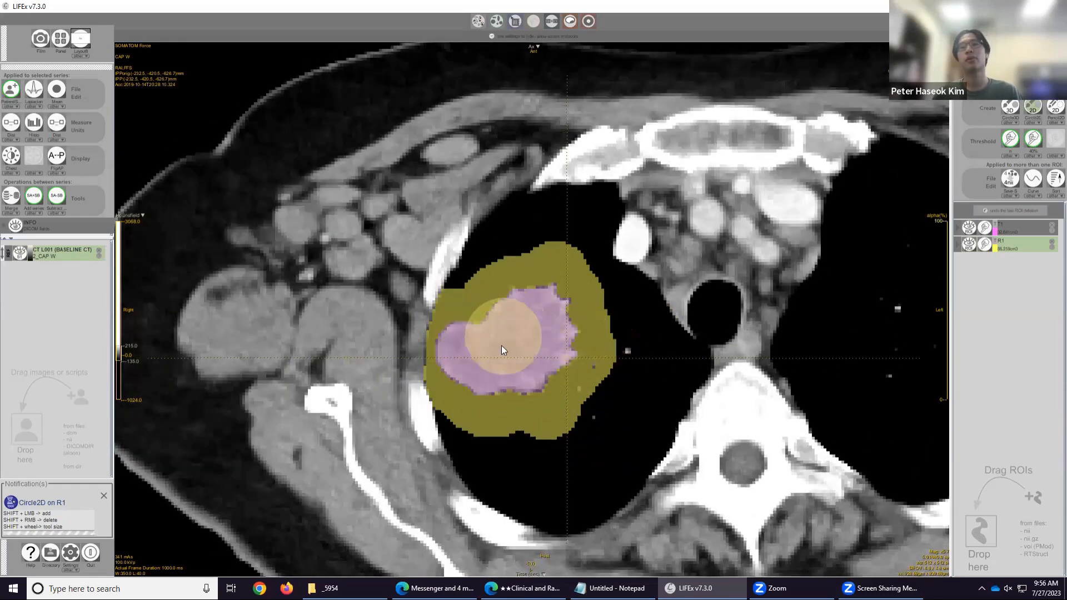
scroll(511, 336, up, 1)
scroll(416, 346, down, 1)
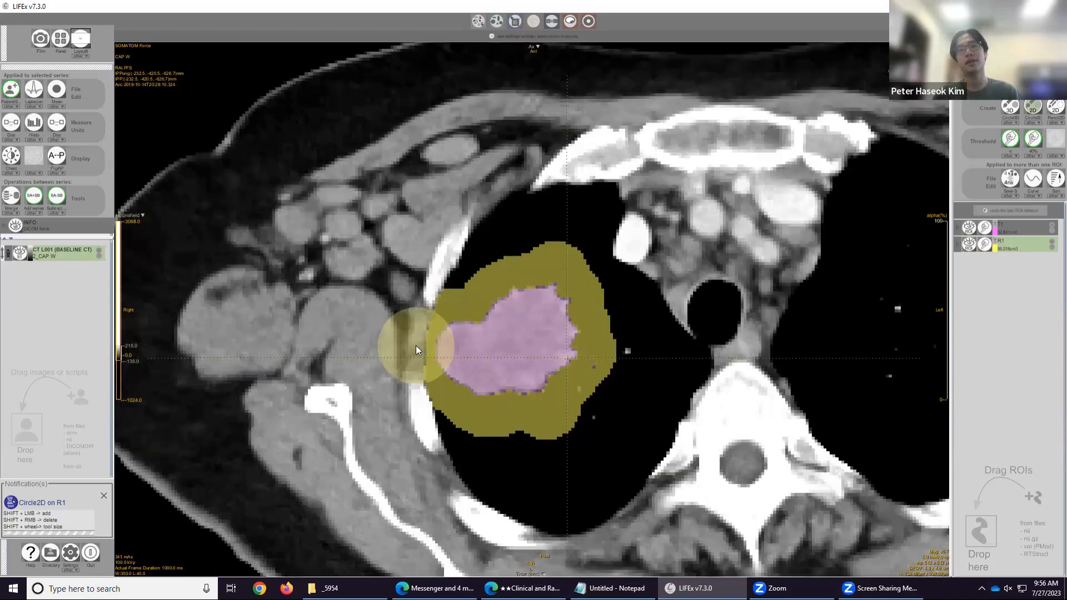
scroll(416, 345, down, 6)
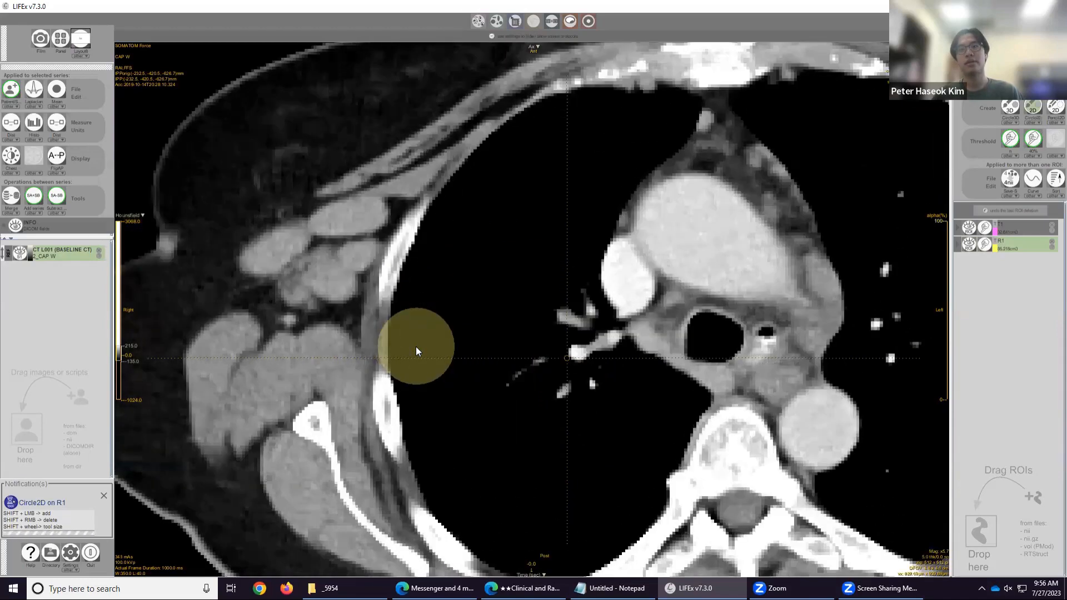
scroll(415, 345, up, 7)
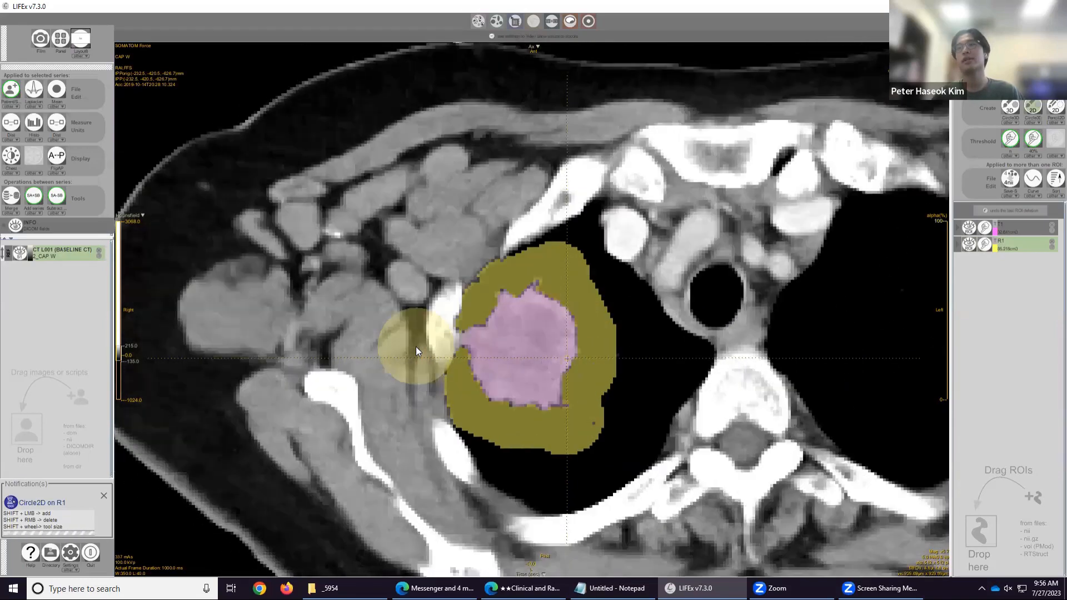
scroll(416, 346, up, 4)
scroll(416, 345, down, 8)
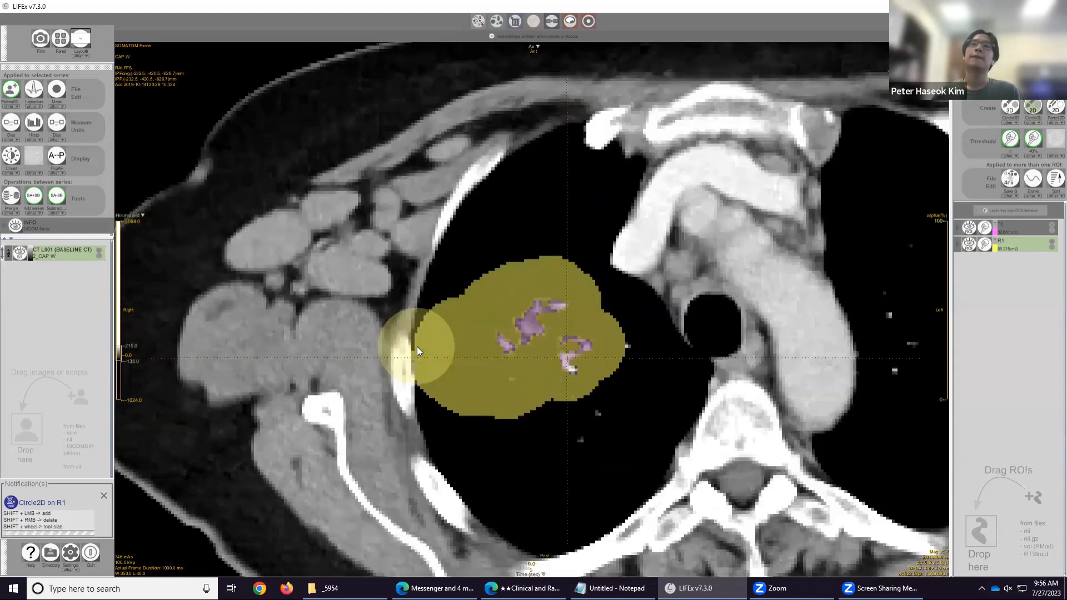
scroll(417, 346, down, 6)
scroll(717, 292, down, 2)
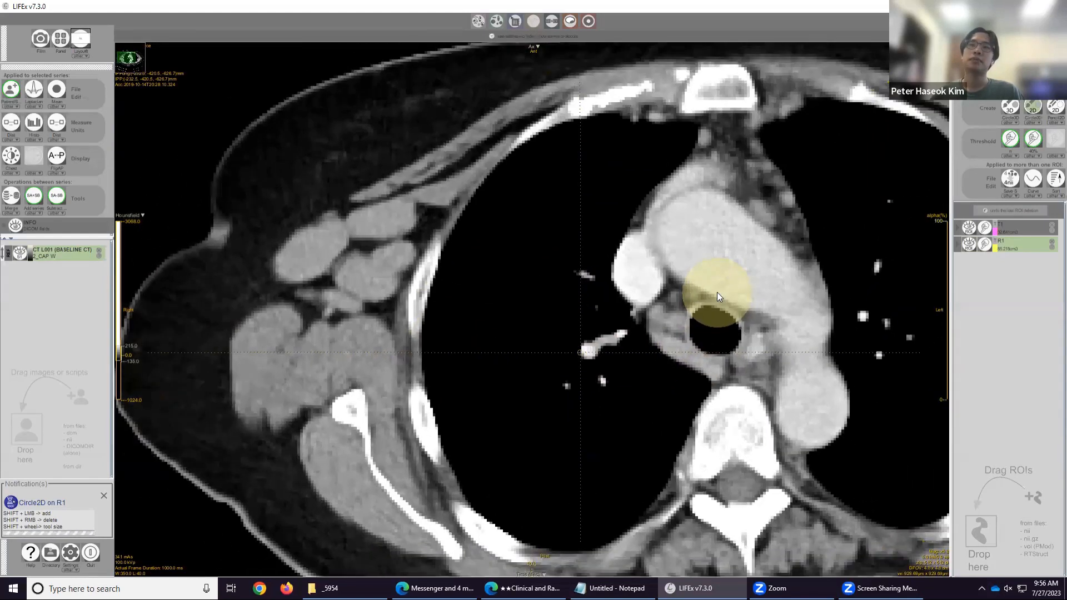
scroll(716, 292, down, 1)
drag(716, 293, 681, 297)
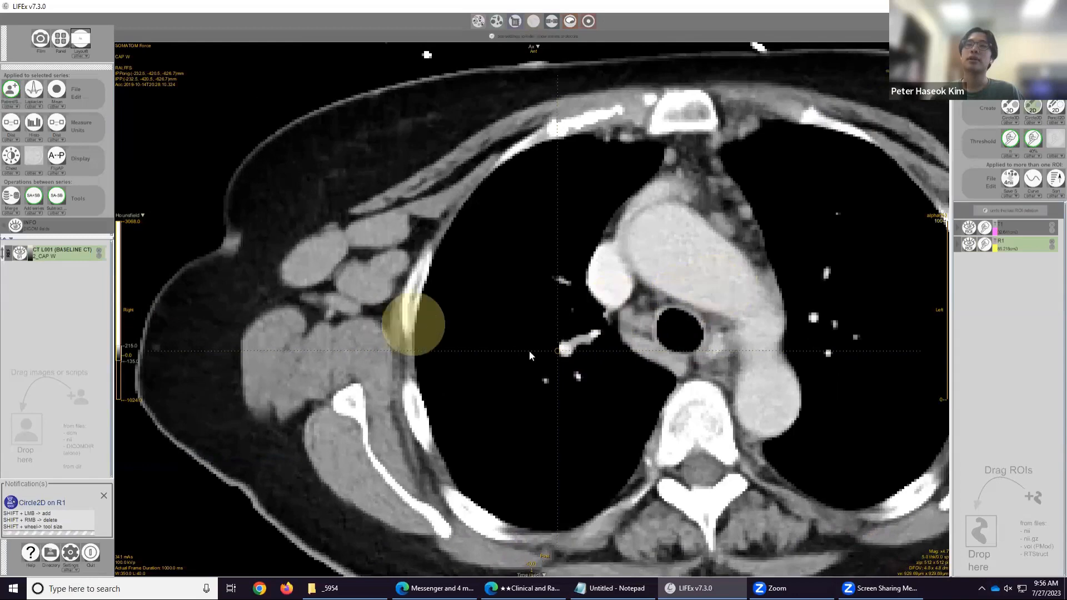
scroll(534, 355, down, 5)
scroll(567, 359, up, 5)
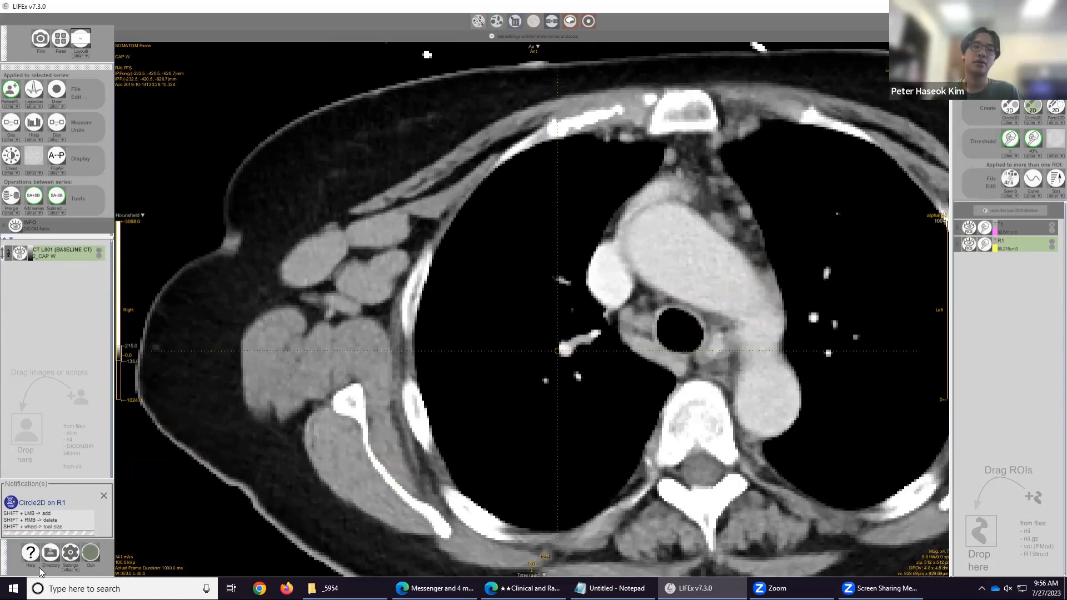
Open the Settings dialog and examine the Common settings, including the data directory, before closing it.
click(69, 553)
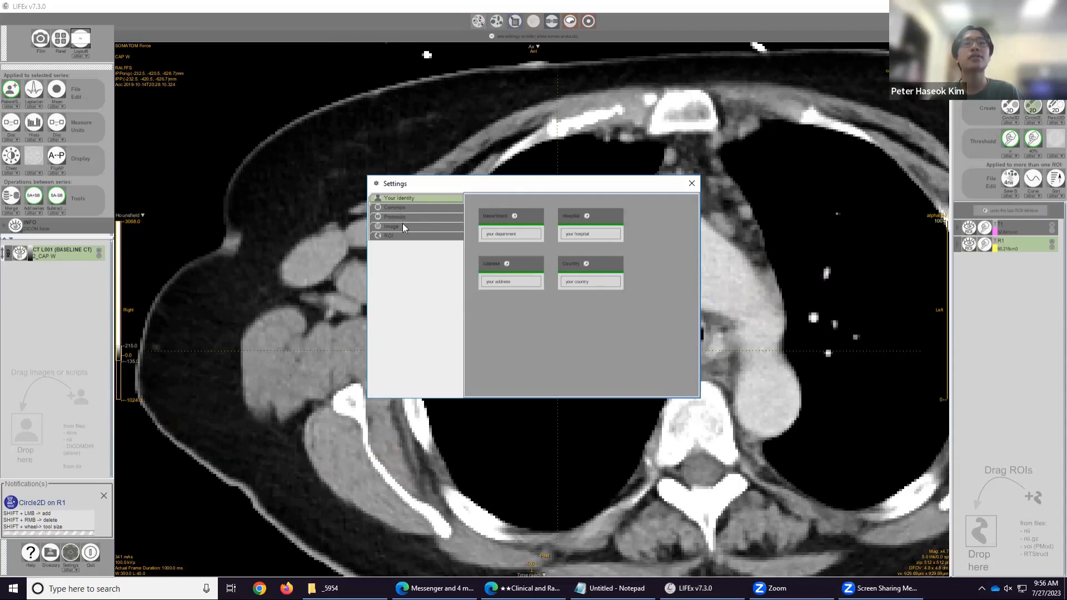
click(399, 207)
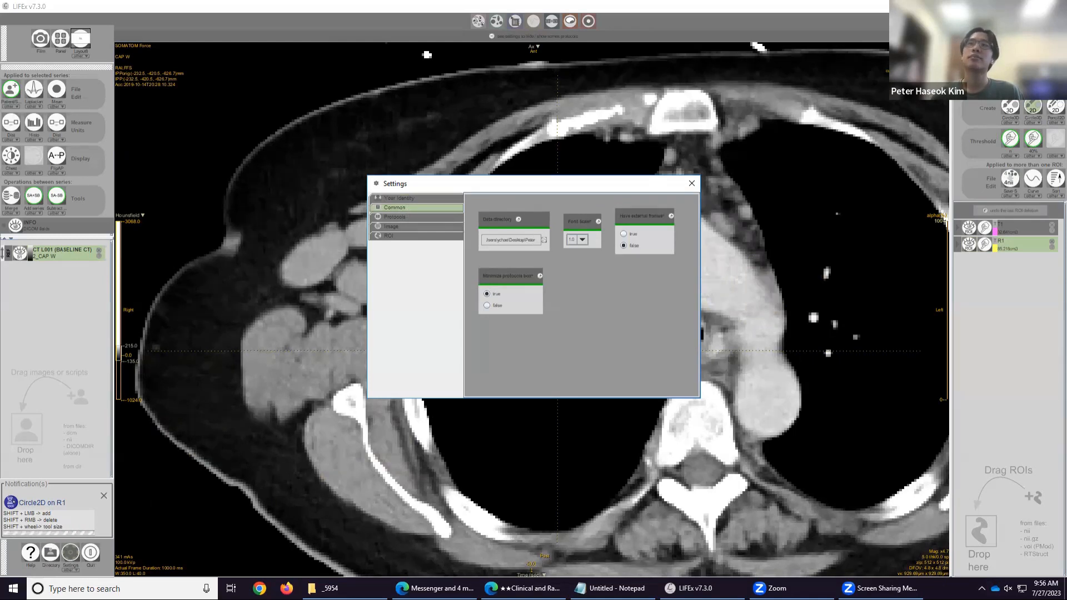
click(691, 182)
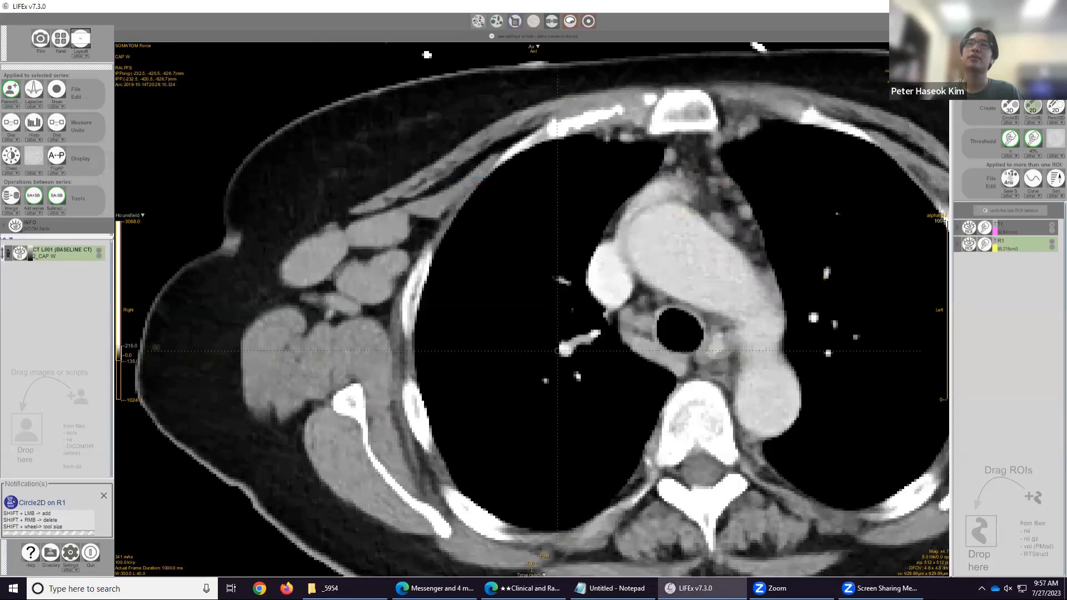
Open the Peter folder on the desktop, browse its baseline CT lesion folders, and return to LIFEx.
click(1000, 6)
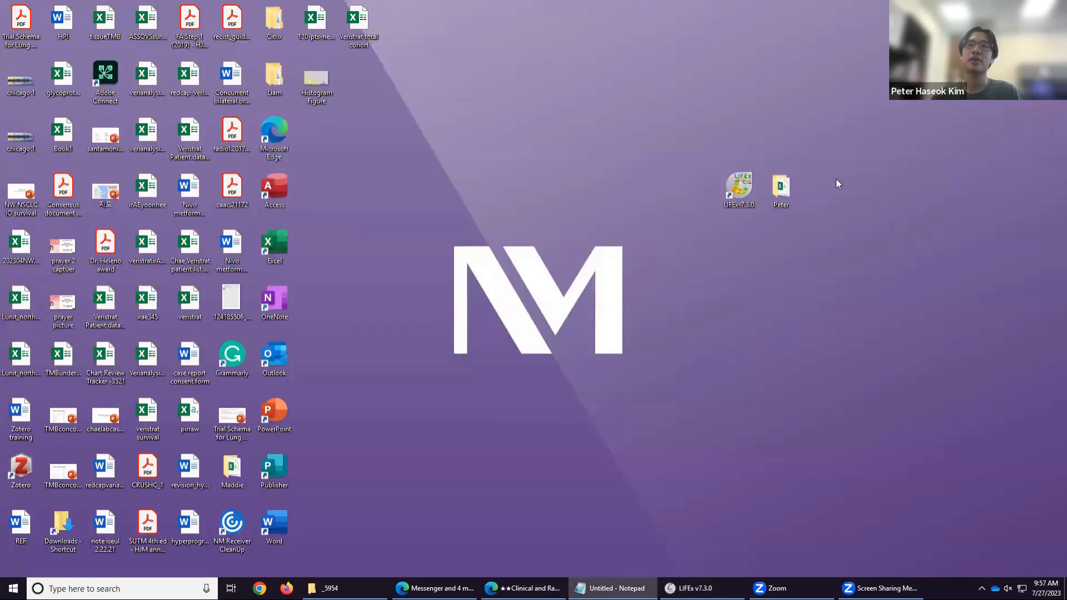
drag(823, 130, 778, 222)
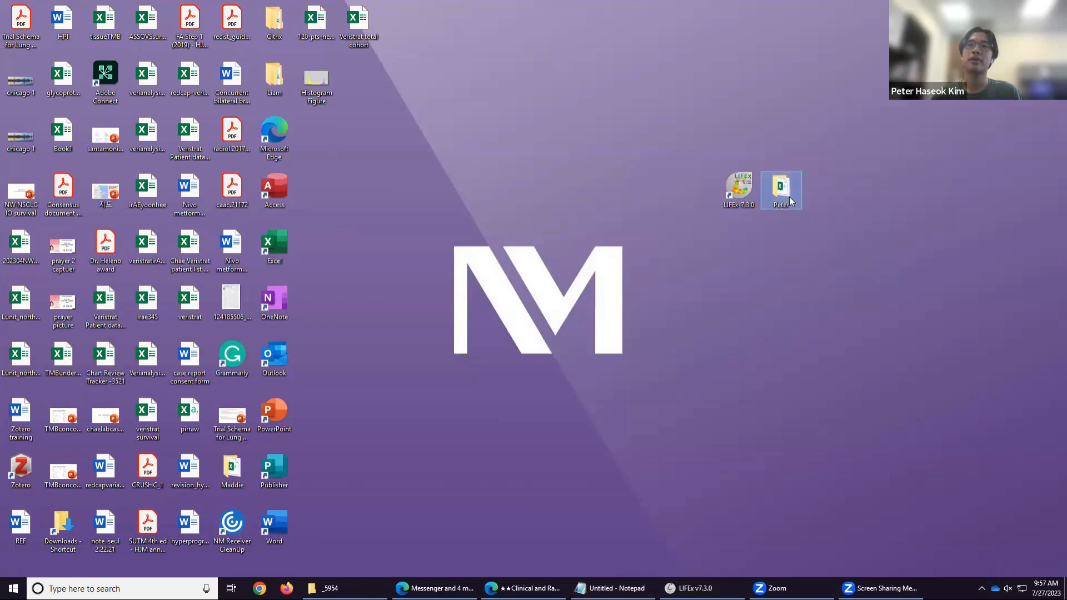
double_click(792, 201)
scroll(665, 307, down, 10)
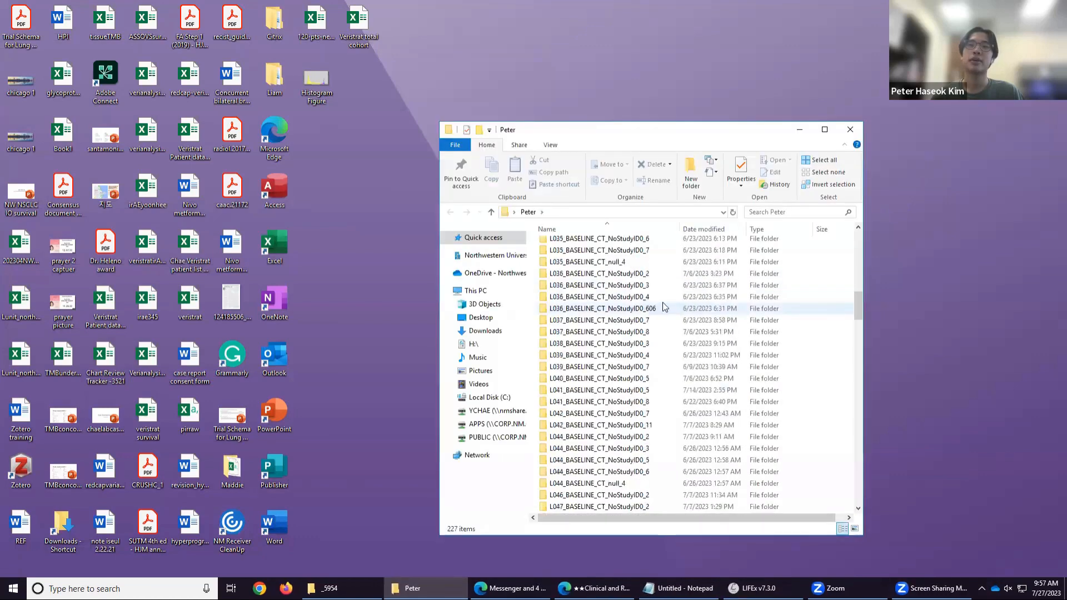
click(851, 129)
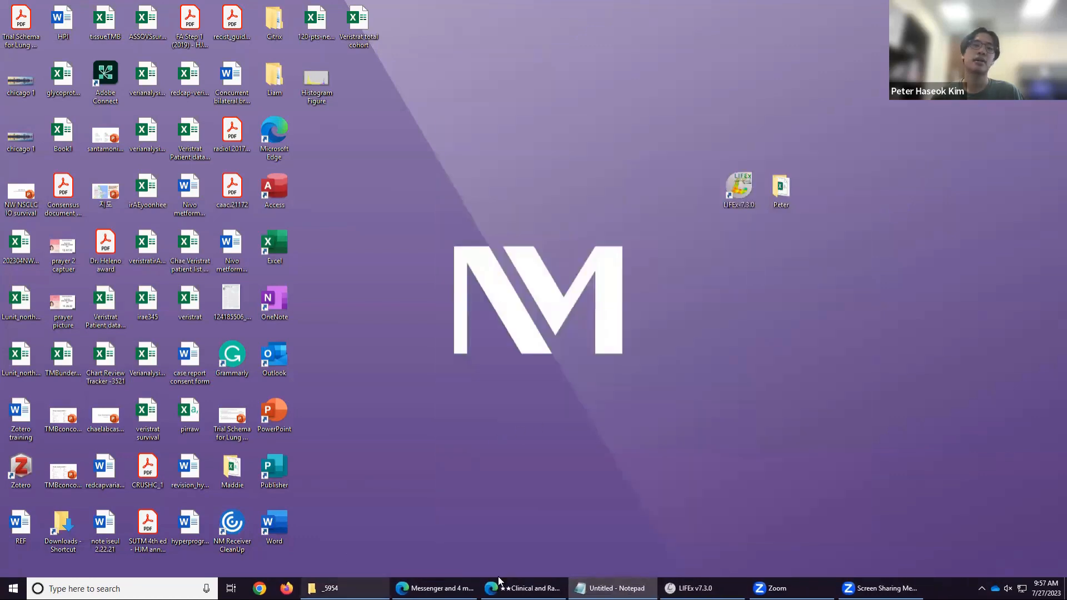
click(695, 588)
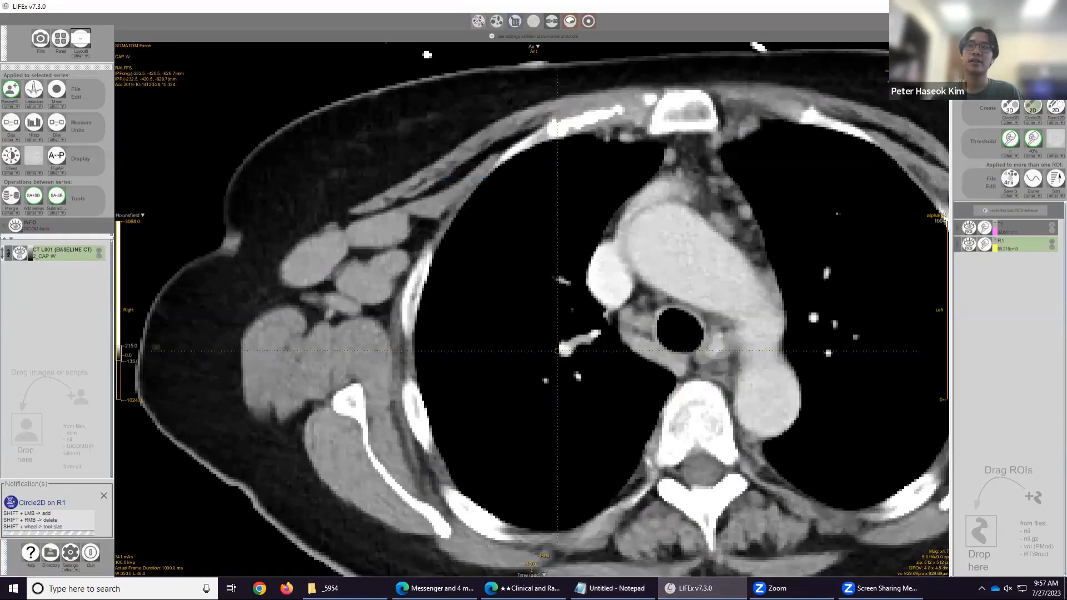
Reopen the Settings dialog to check the Common data directory and identity pages, then close it.
click(69, 552)
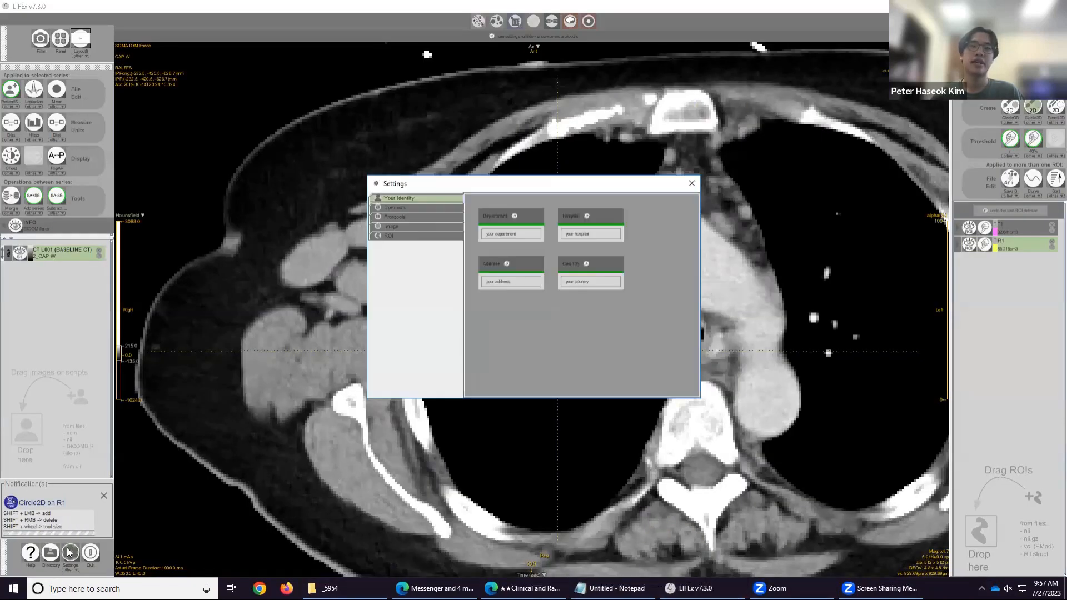
click(423, 207)
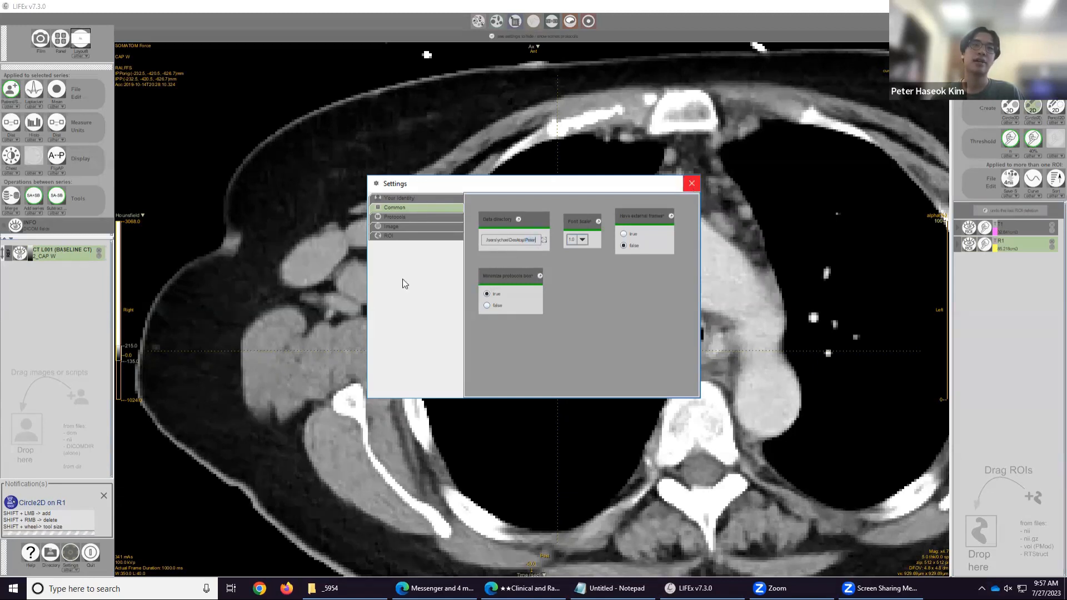
click(407, 199)
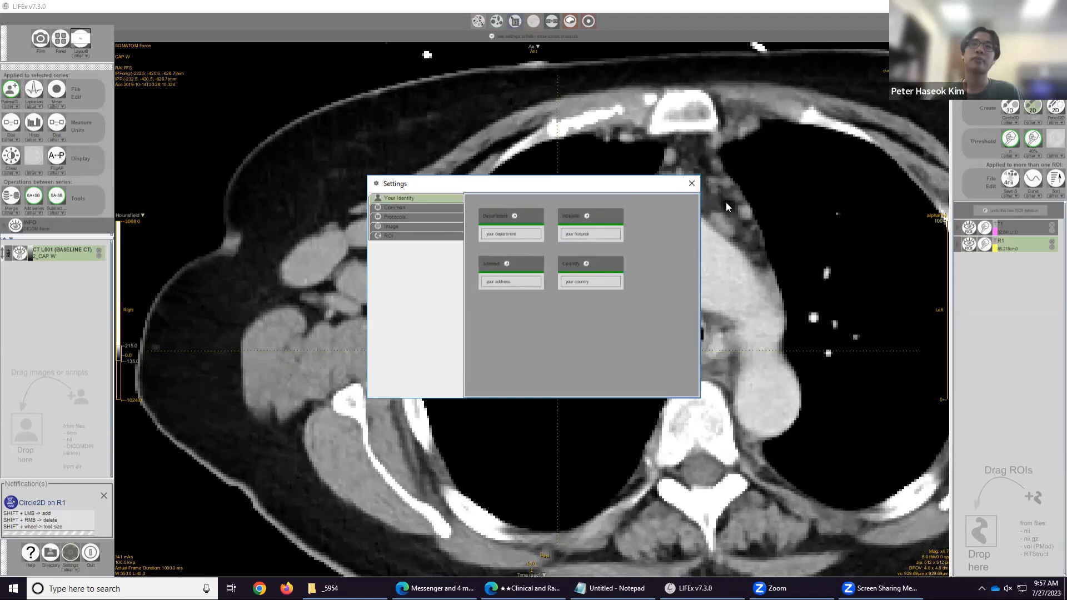
click(692, 184)
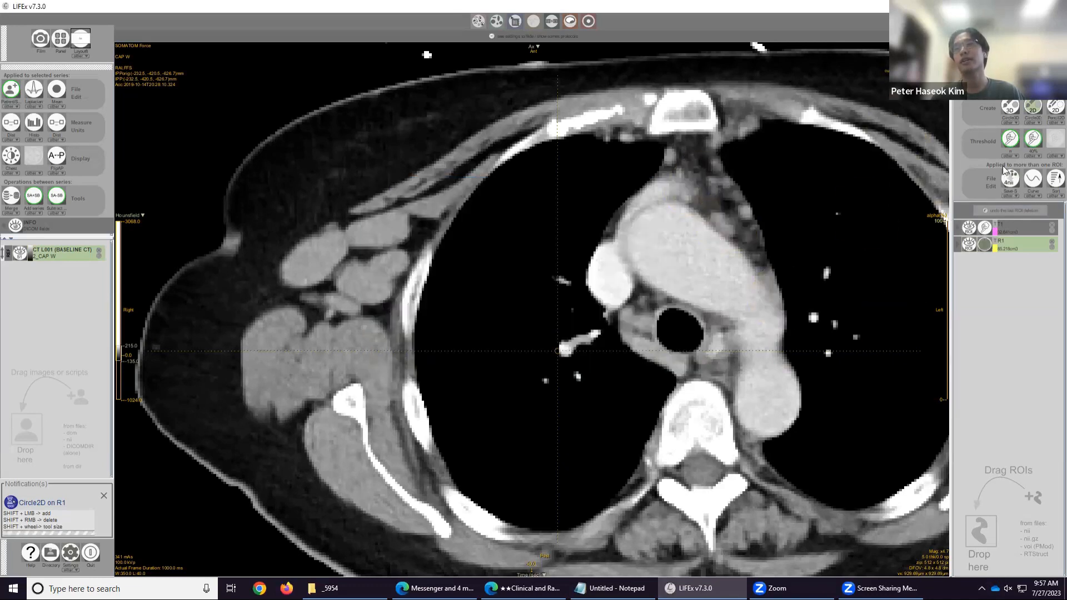
Open the ROI file operations menu to save the ROIs.
click(1015, 197)
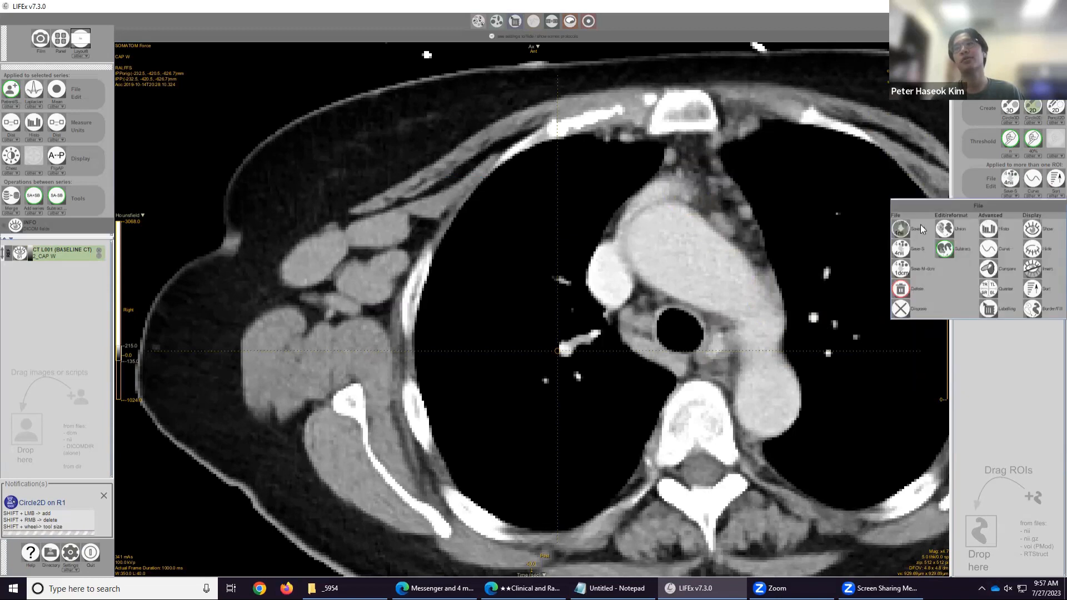
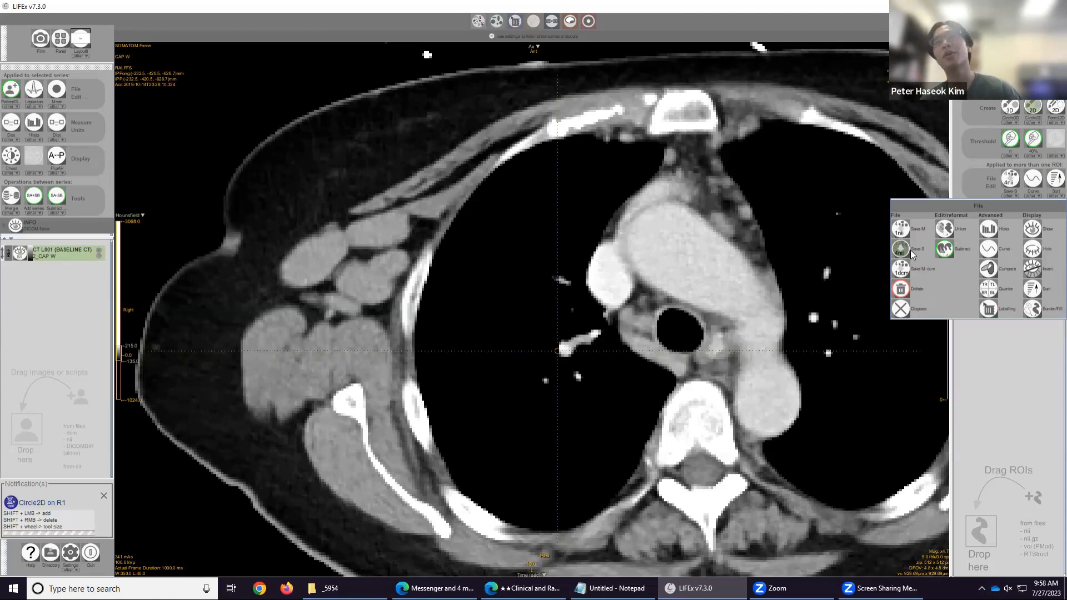
Attempt to save the ROIs, but cancel replacing the existing ROI files in the working directory.
click(900, 250)
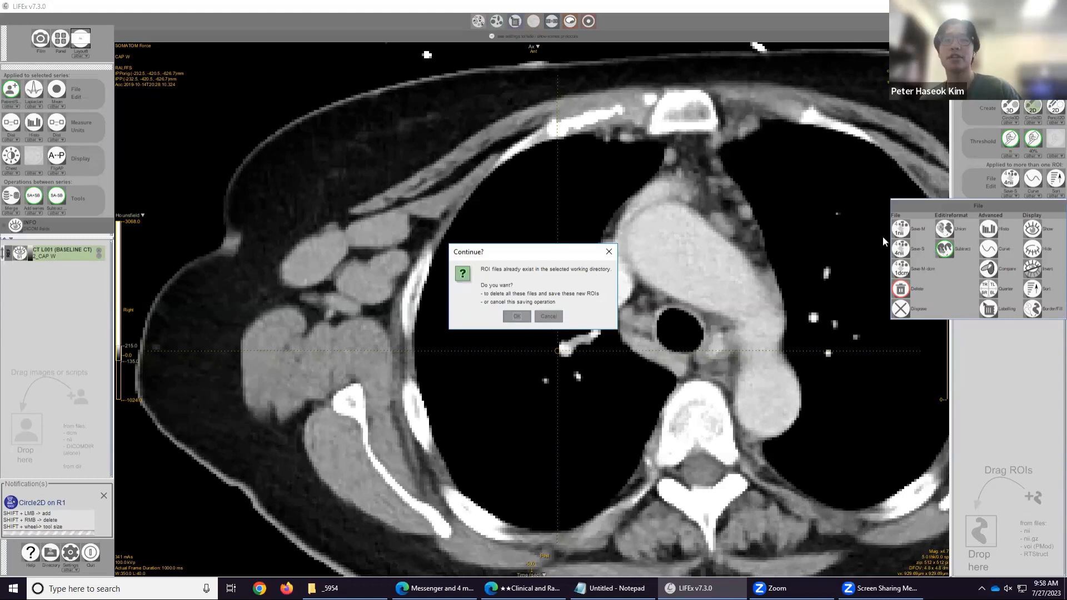
click(549, 316)
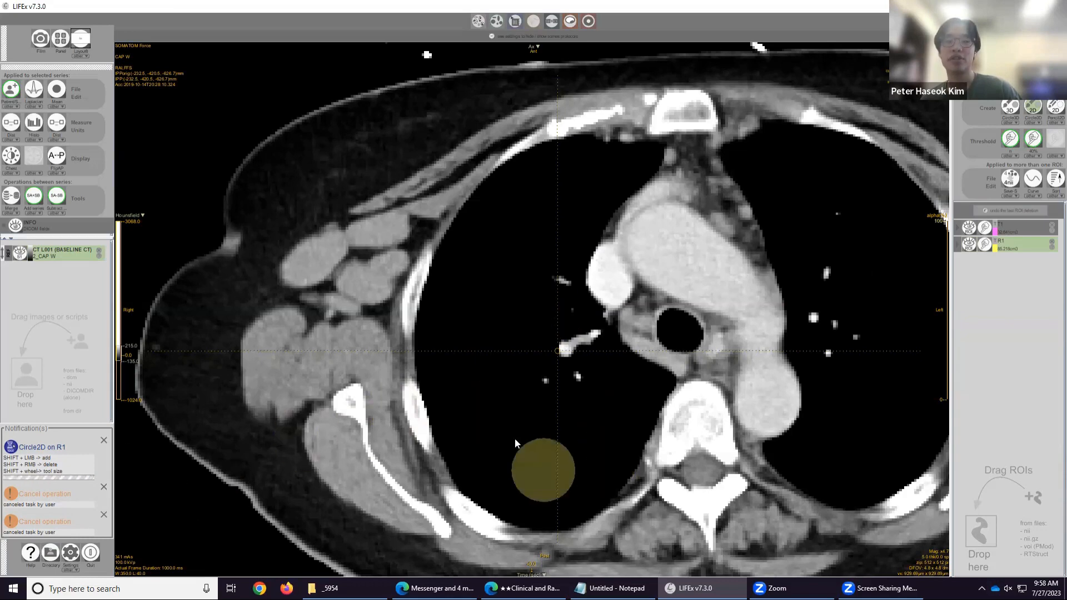
Run the Texture Feature Extractor on the ROIs in 3D with 1.0 × 1.0 × 5.0 mm spacing and absolute bounds -1000 to 300.
scroll(514, 436, up, 10)
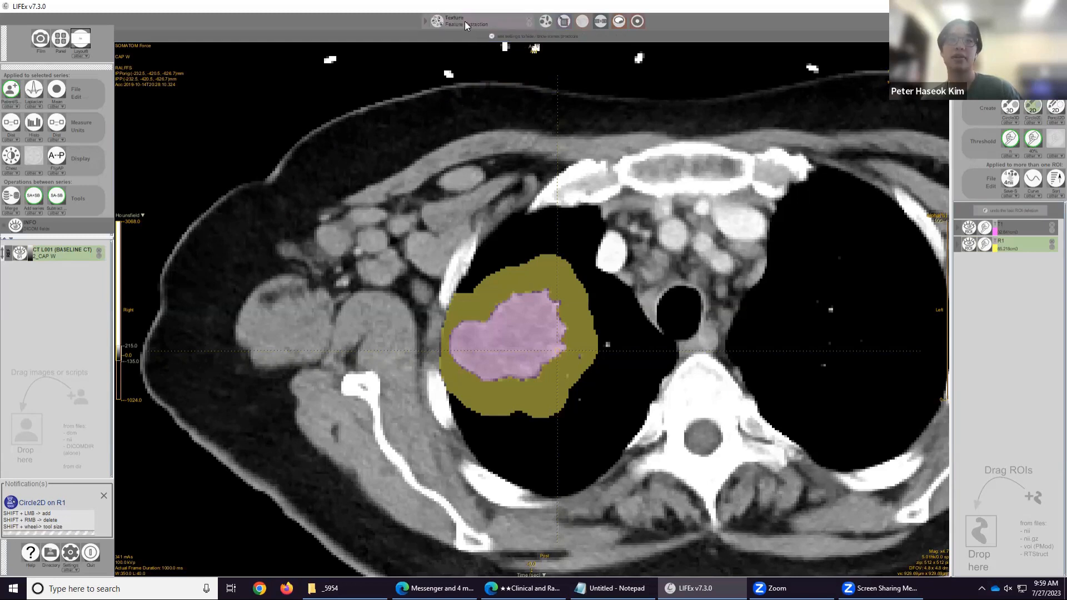
click(466, 21)
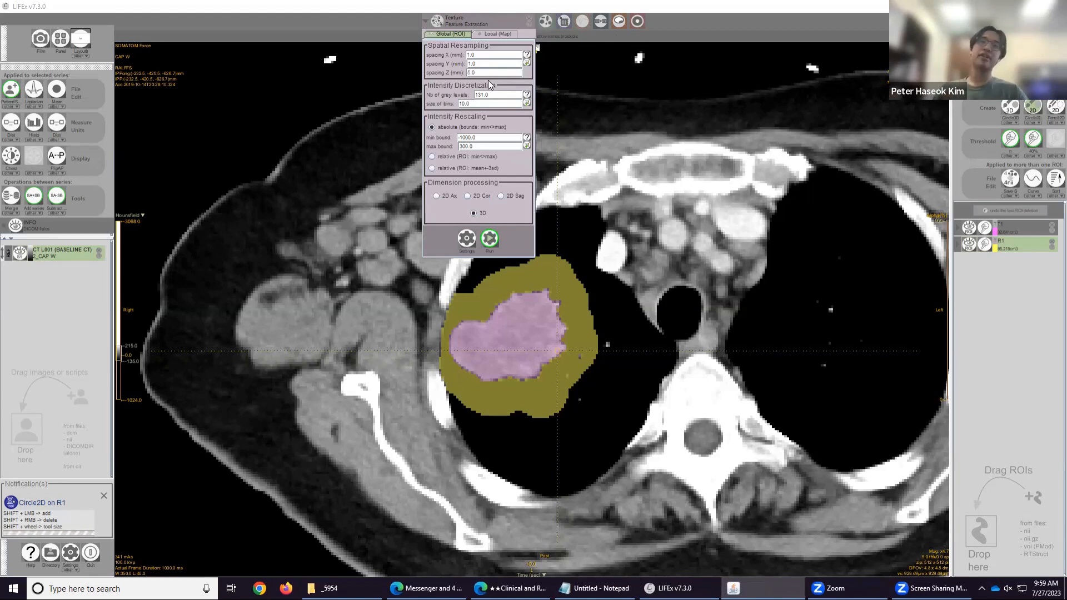
click(498, 55)
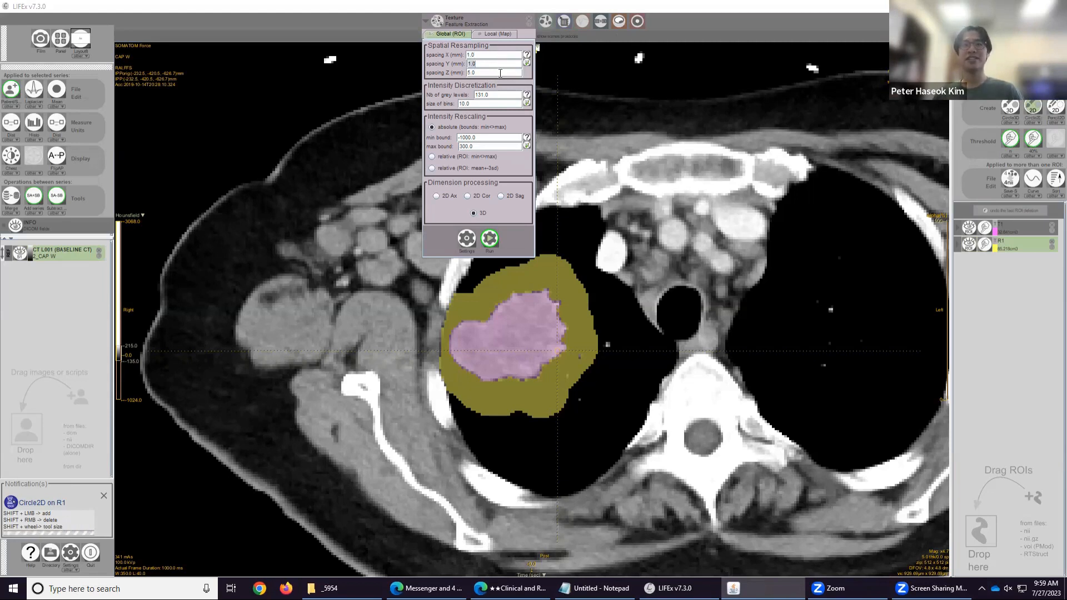
click(499, 73)
click(499, 61)
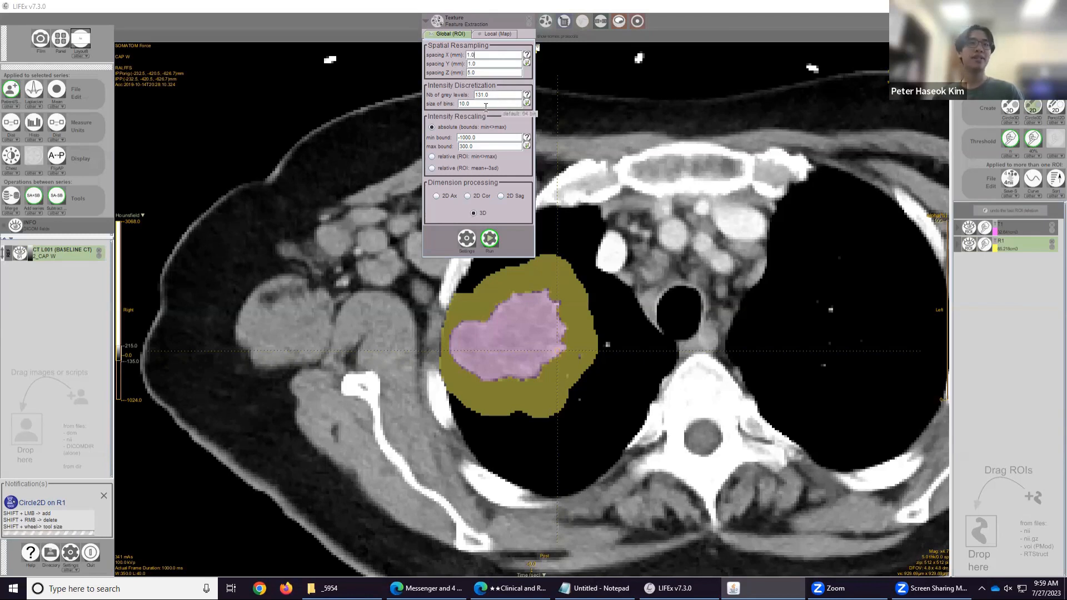
double_click(490, 147)
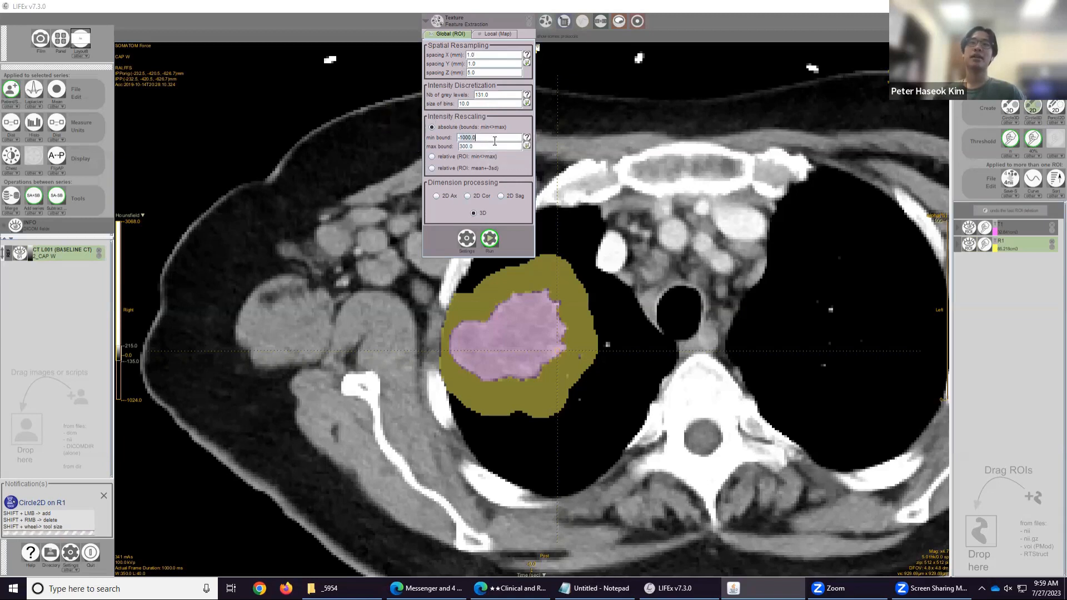
double_click(495, 138)
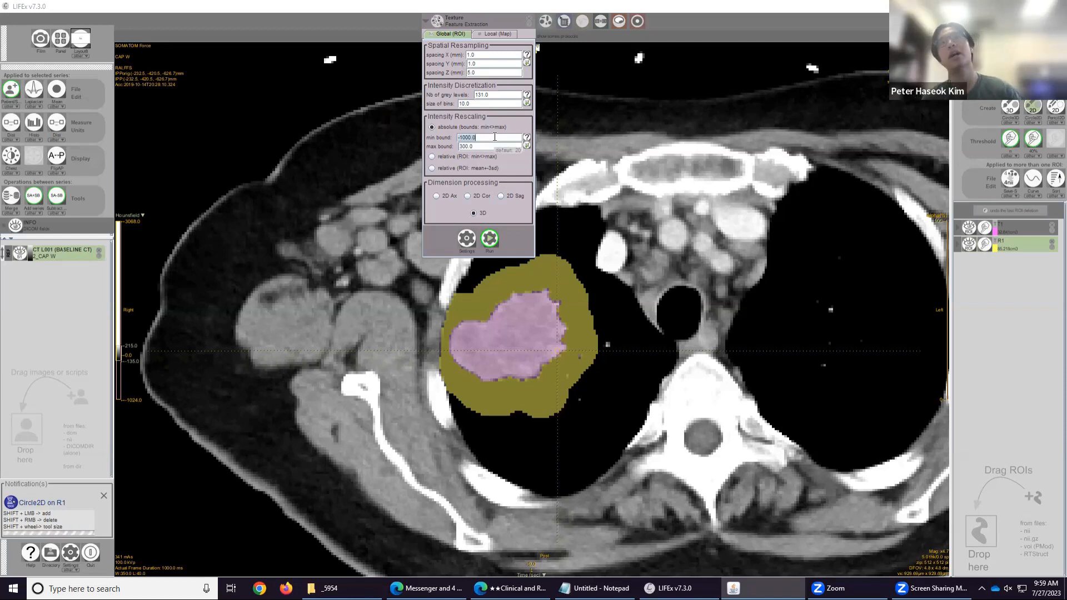
double_click(487, 147)
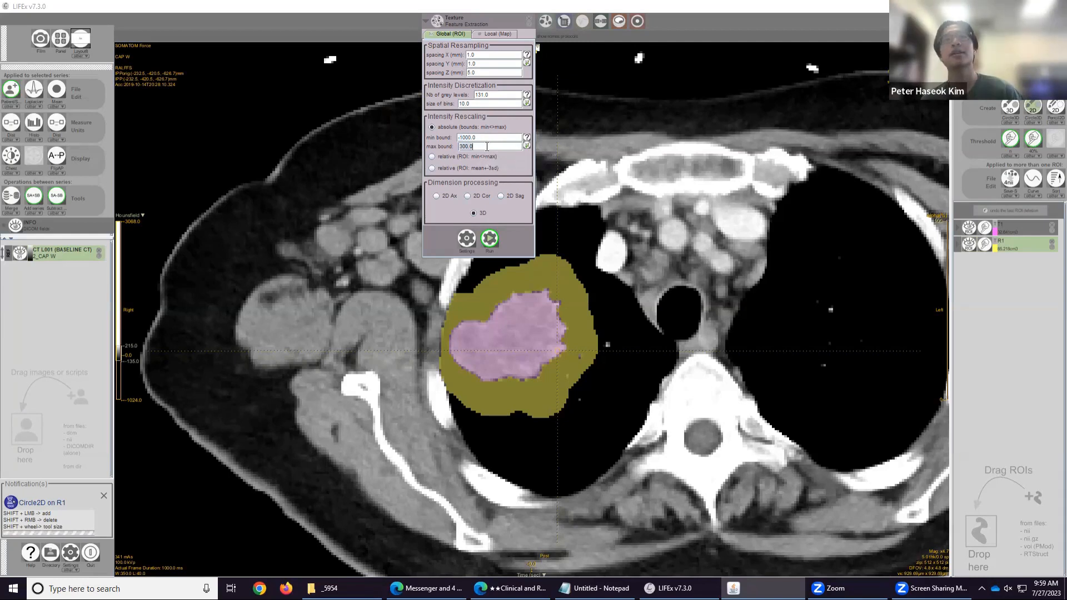
click(487, 147)
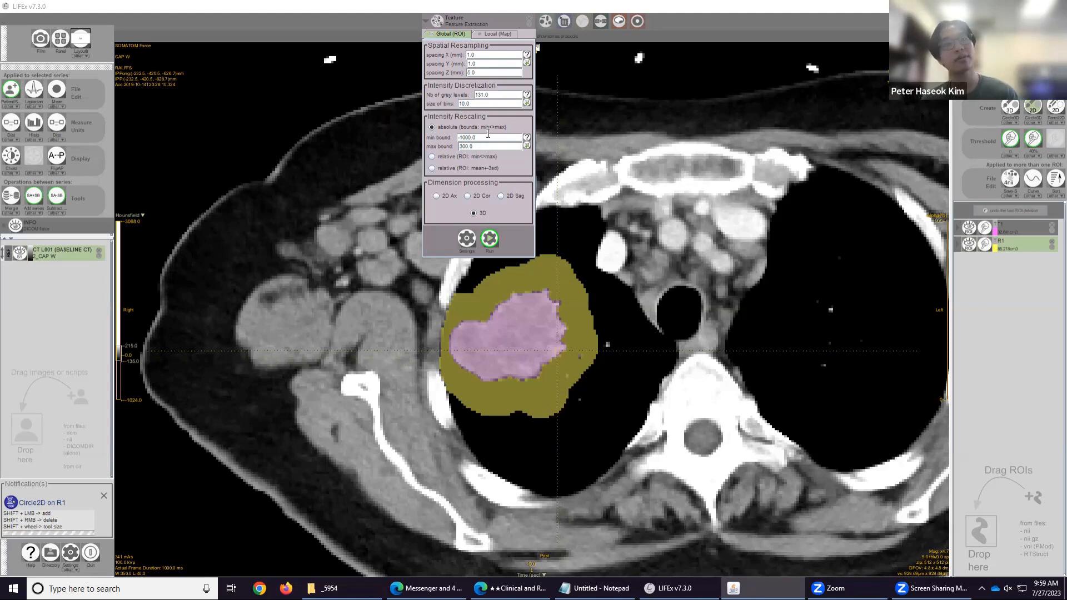
drag(488, 143, 477, 135)
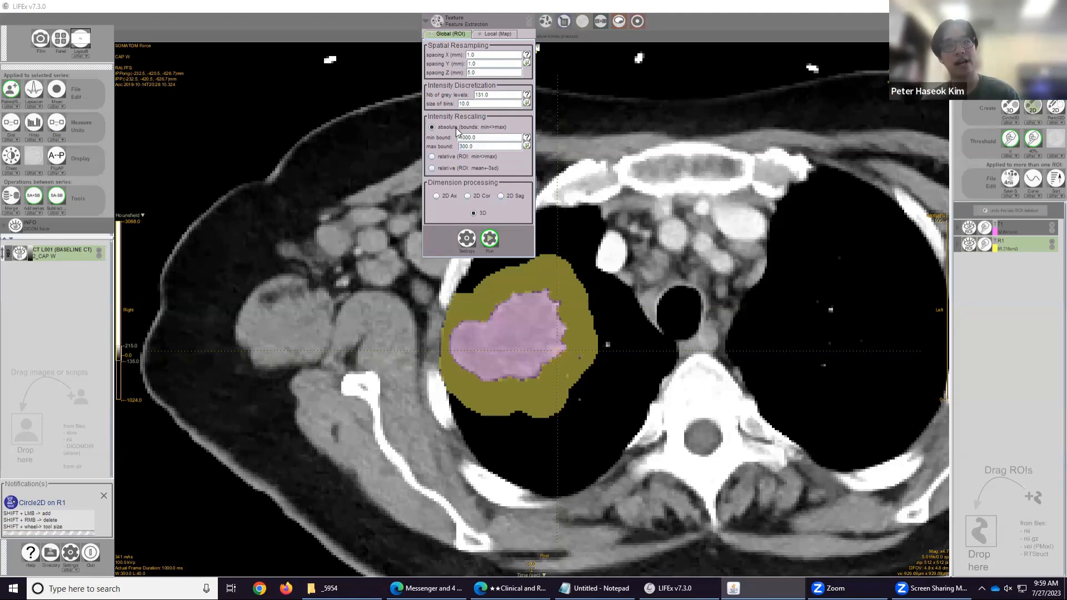
click(479, 214)
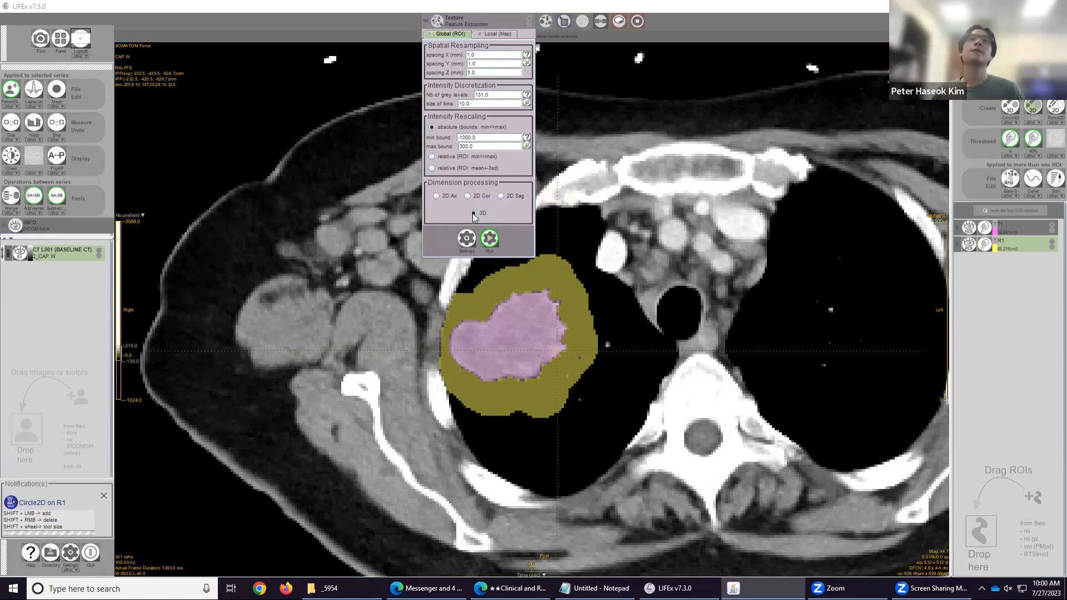
click(489, 239)
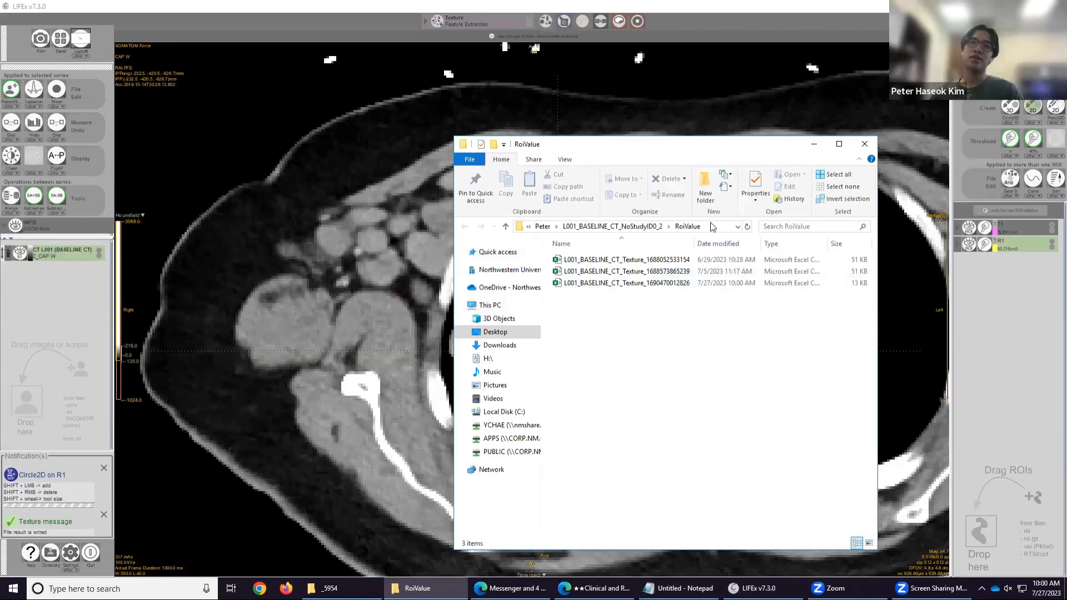
Open the newest L001_BASELINE_CT_Texture result file from the RoiValue folder.
drag(595, 150, 793, 166)
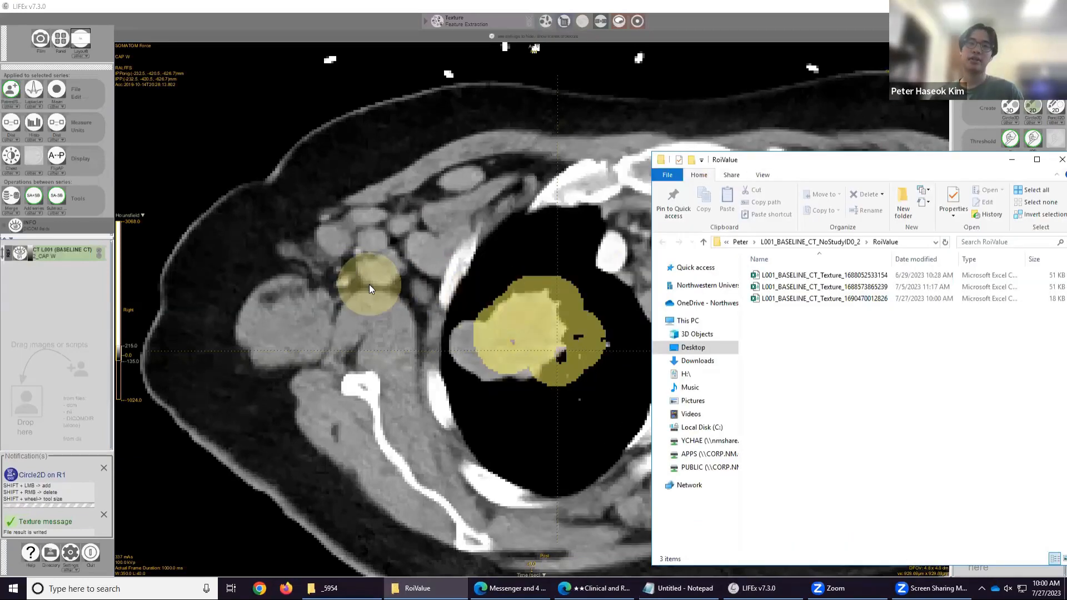
scroll(369, 285, up, 10)
scroll(369, 284, down, 5)
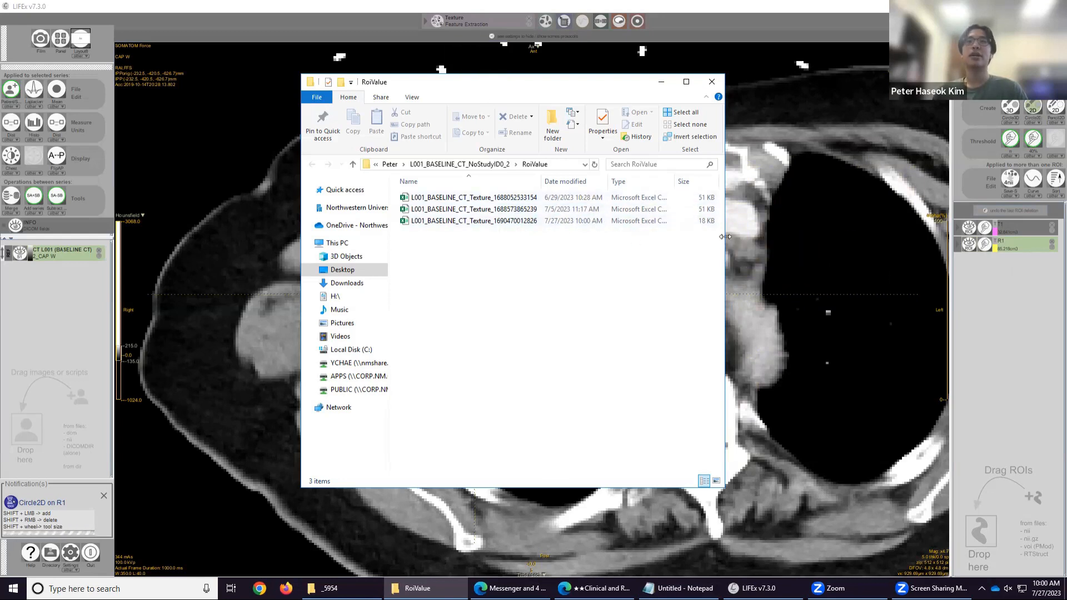
double_click(470, 222)
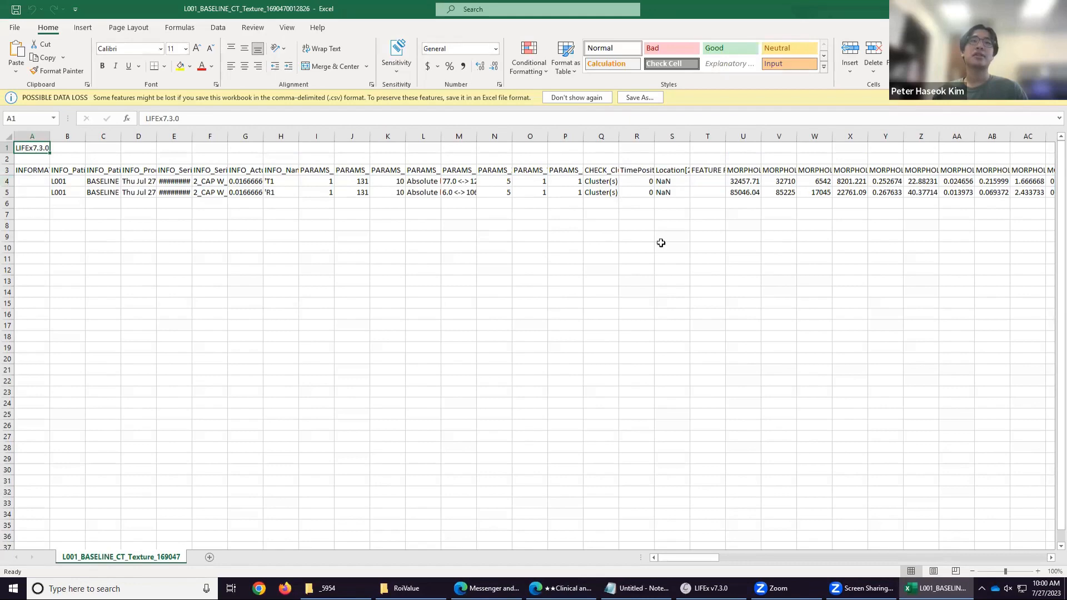
Examine the parameter columns of the T1 and R1 result rows, widening the series date column.
drag(710, 560, 574, 519)
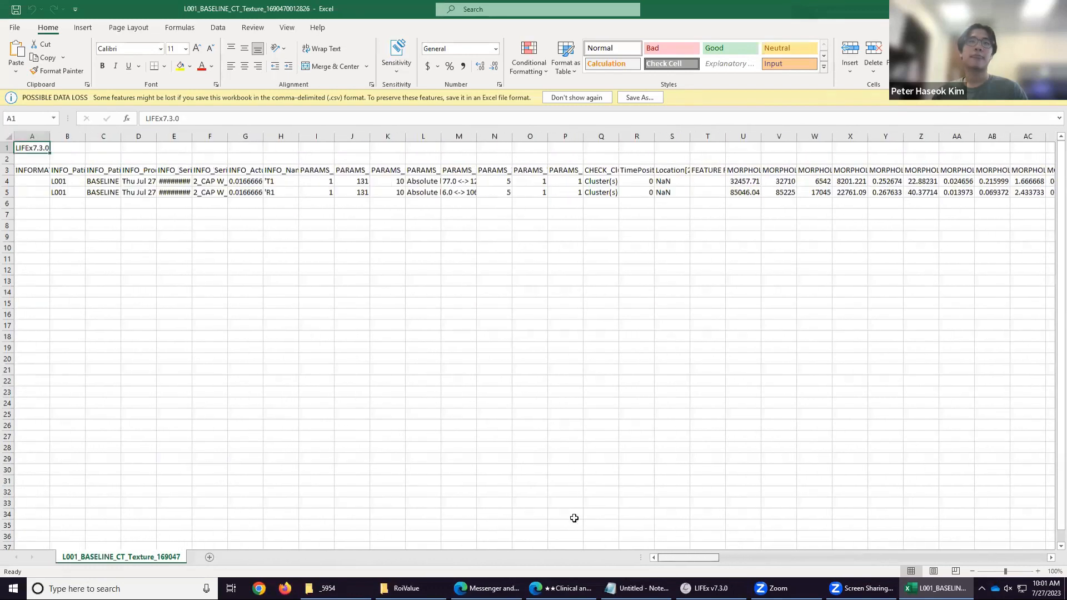
click(322, 184)
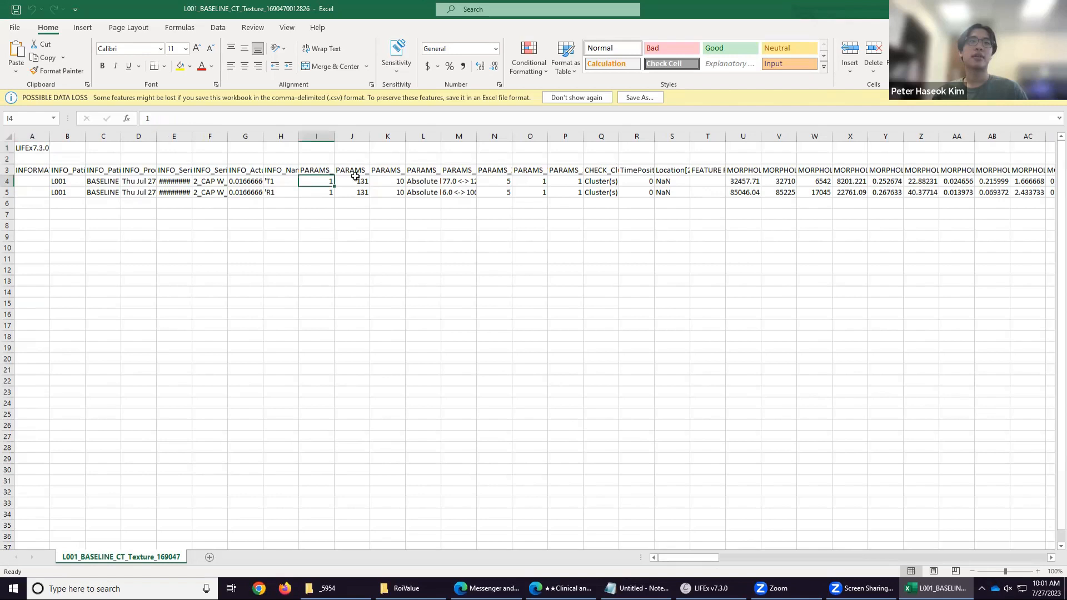
click(353, 184)
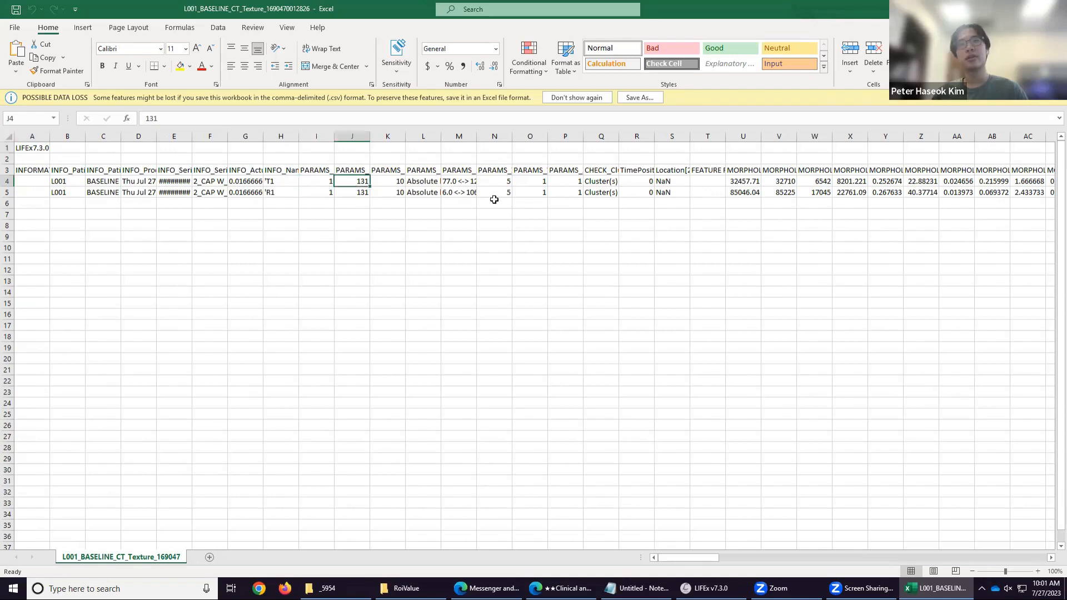
click(503, 184)
click(531, 184)
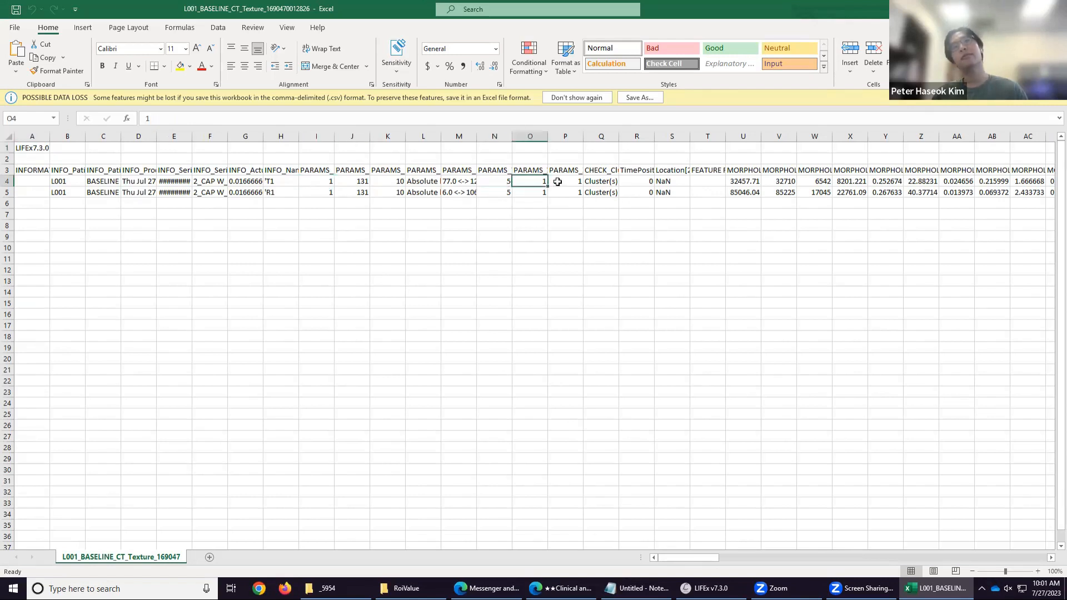
click(556, 182)
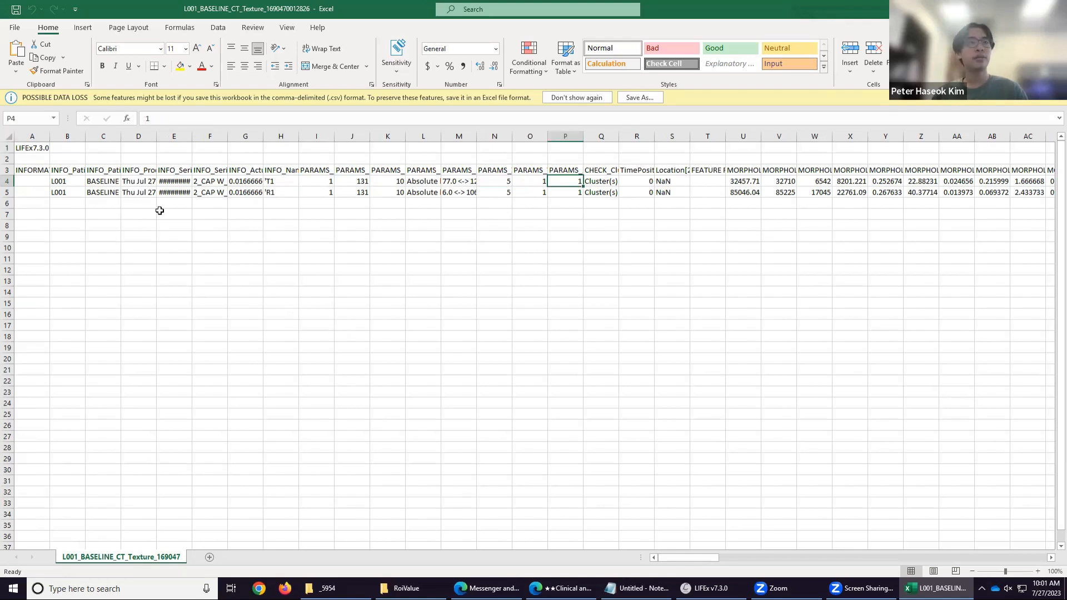
drag(193, 142, 248, 140)
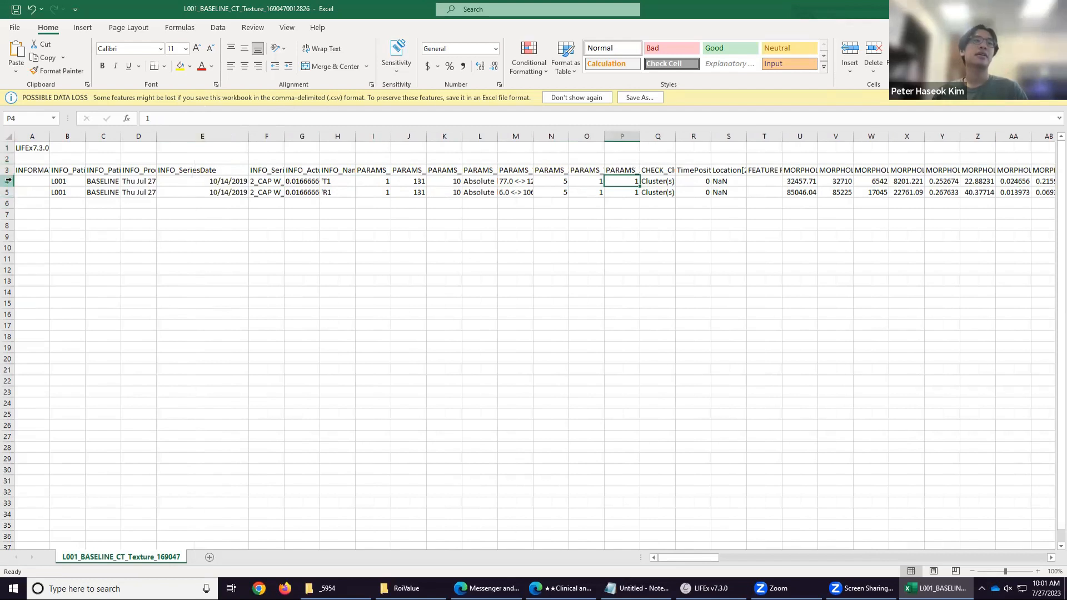
click(337, 189)
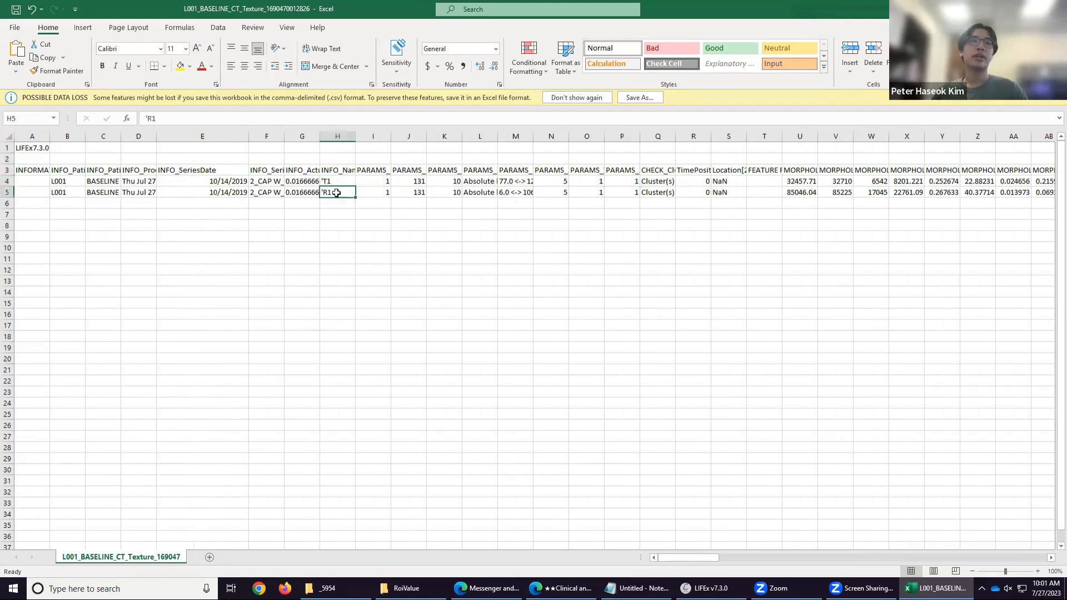
Copy the T1 and R1 result rows and paste them starting at row 10.
click(8, 181)
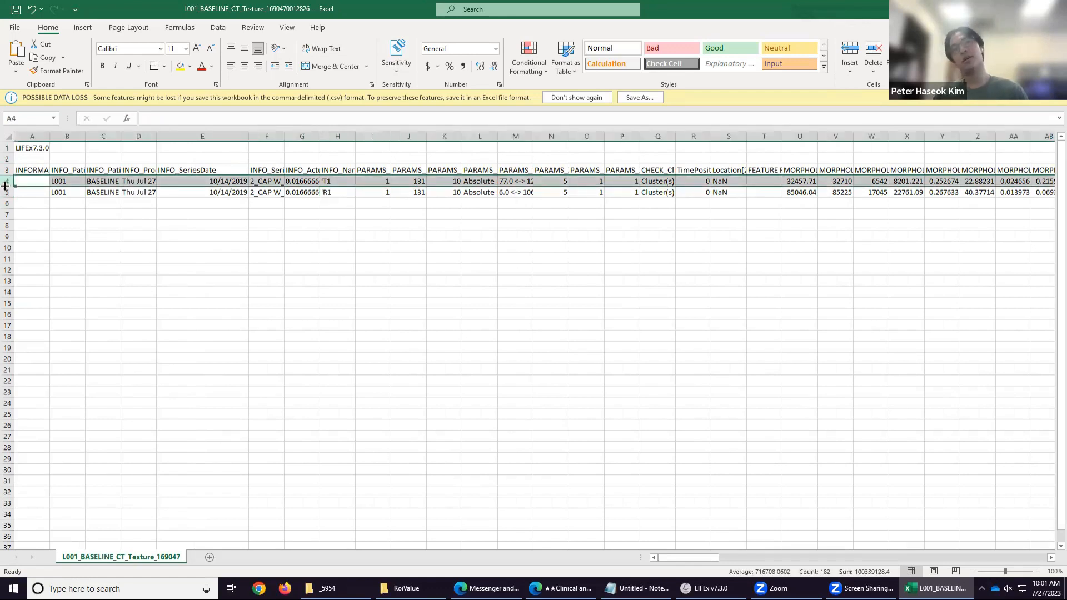
shift+click(5, 189)
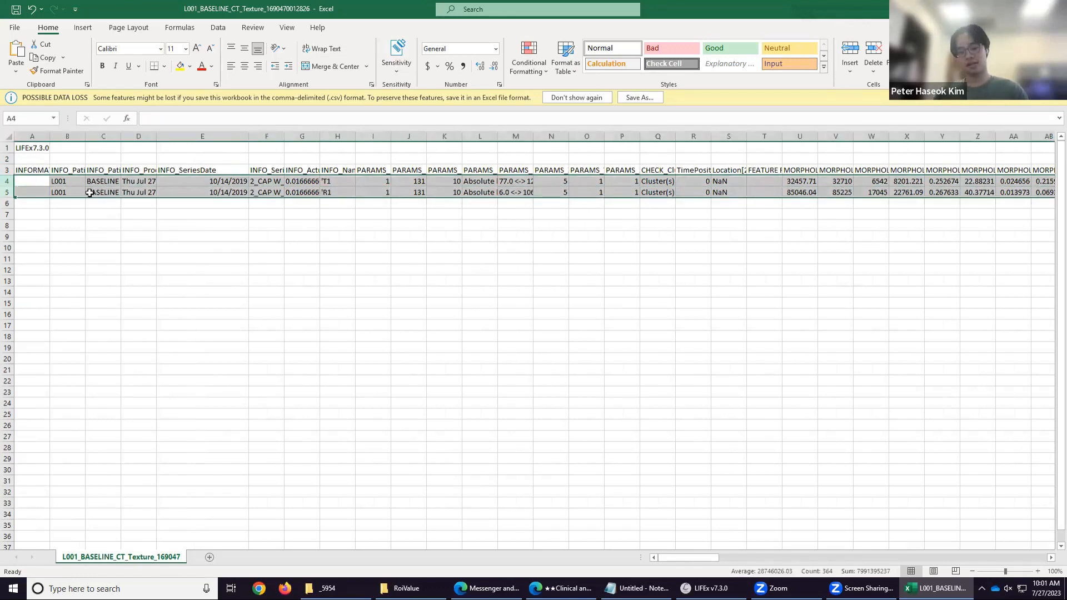
key(ctrl+c)
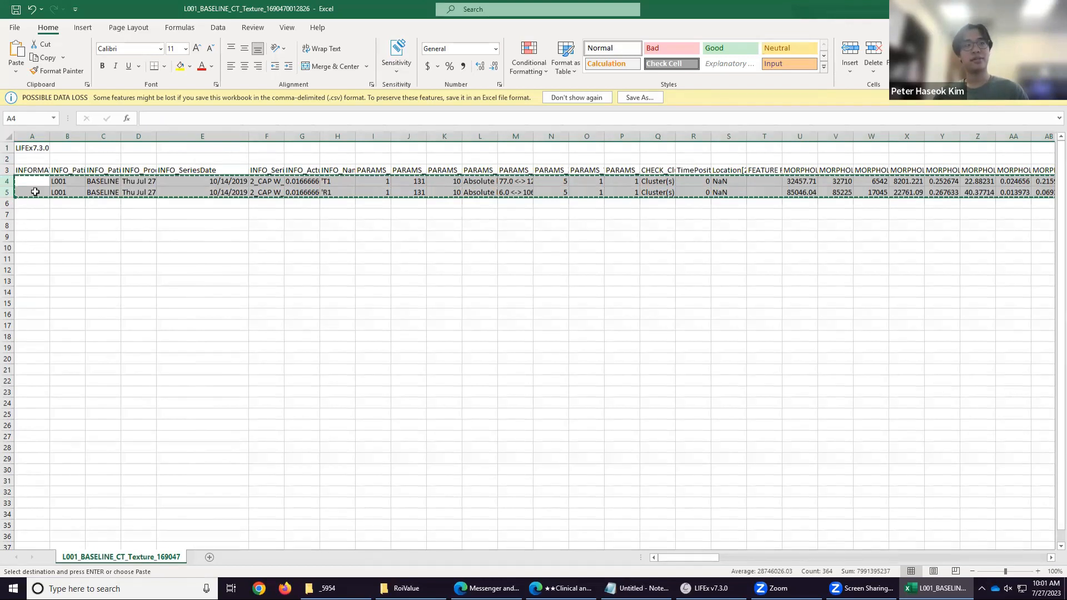
click(48, 250)
key(ctrl+v)
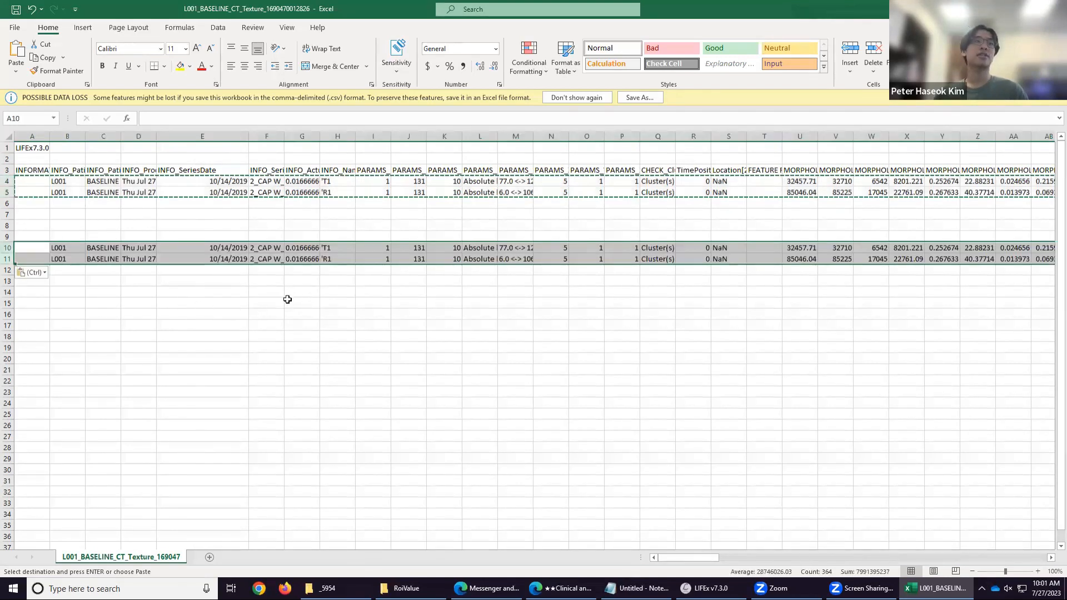
click(289, 303)
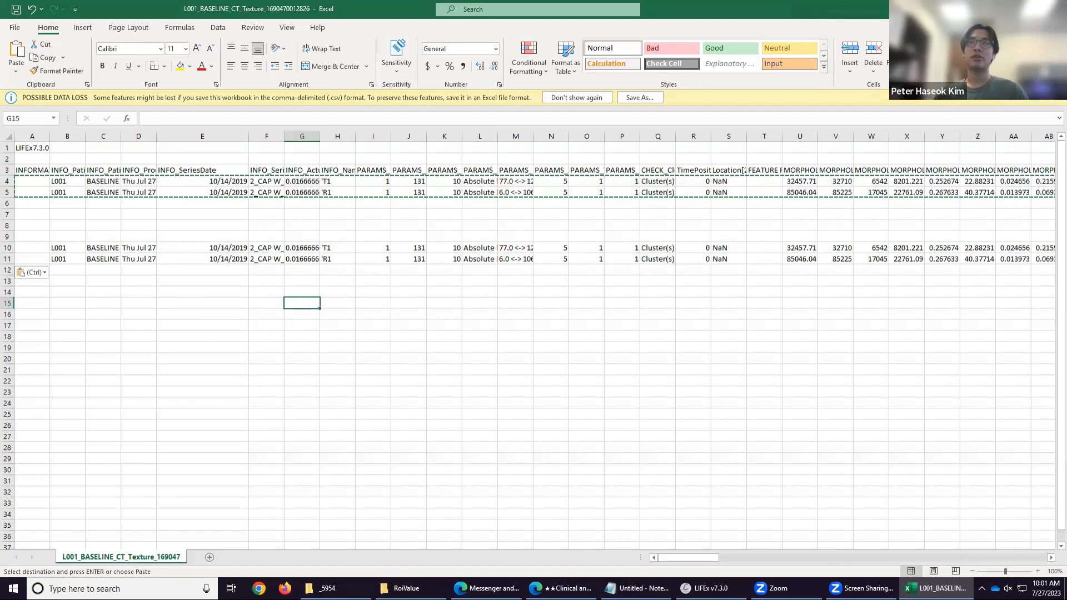
Close the texture result spreadsheet without saving the changes.
click(1003, 9)
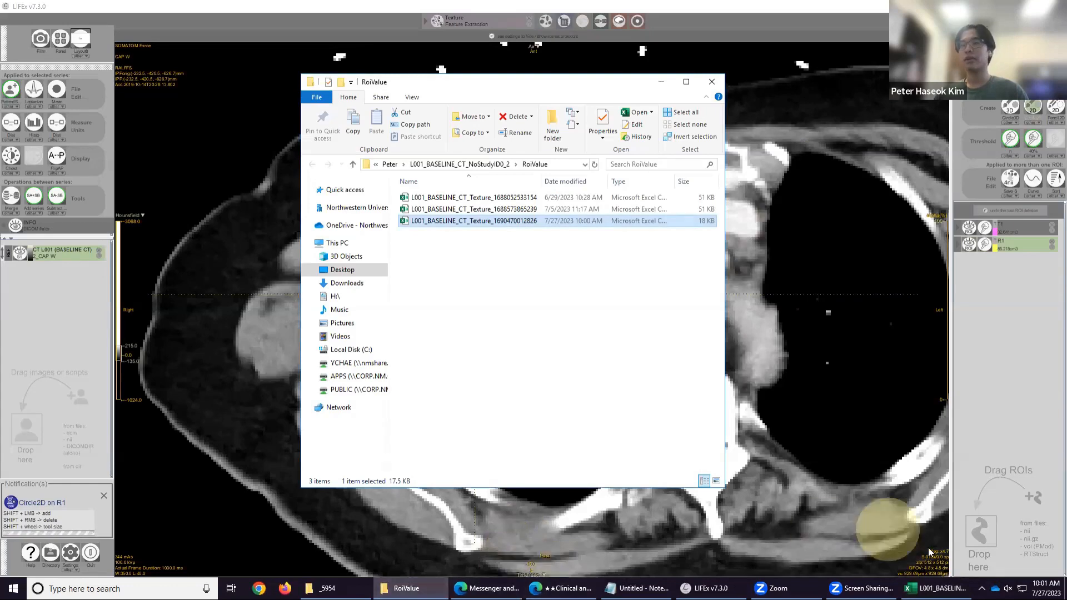
click(936, 588)
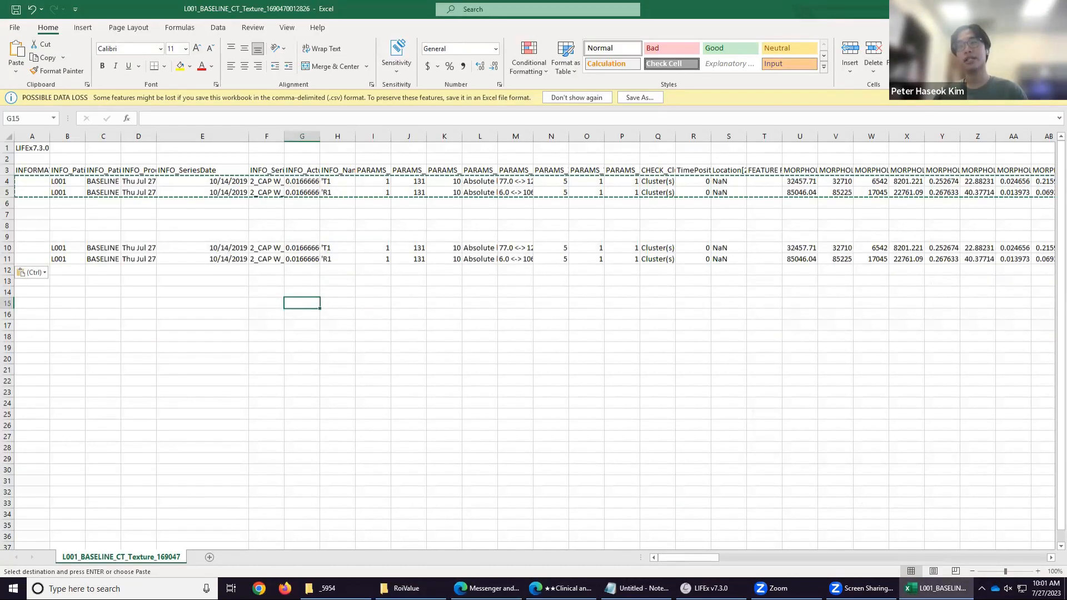
click(1054, 8)
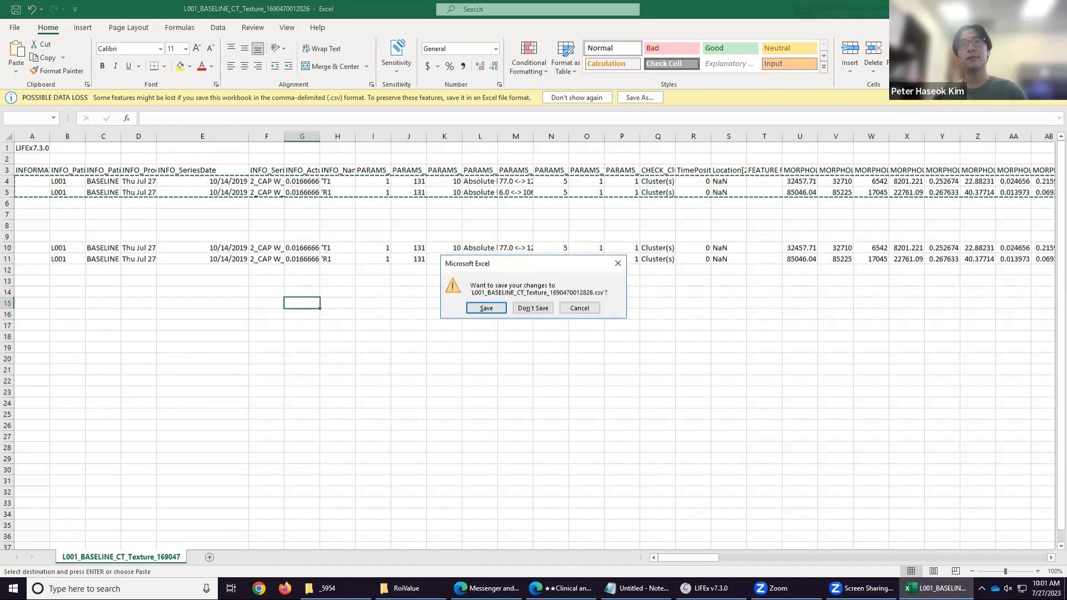
click(534, 307)
click(532, 331)
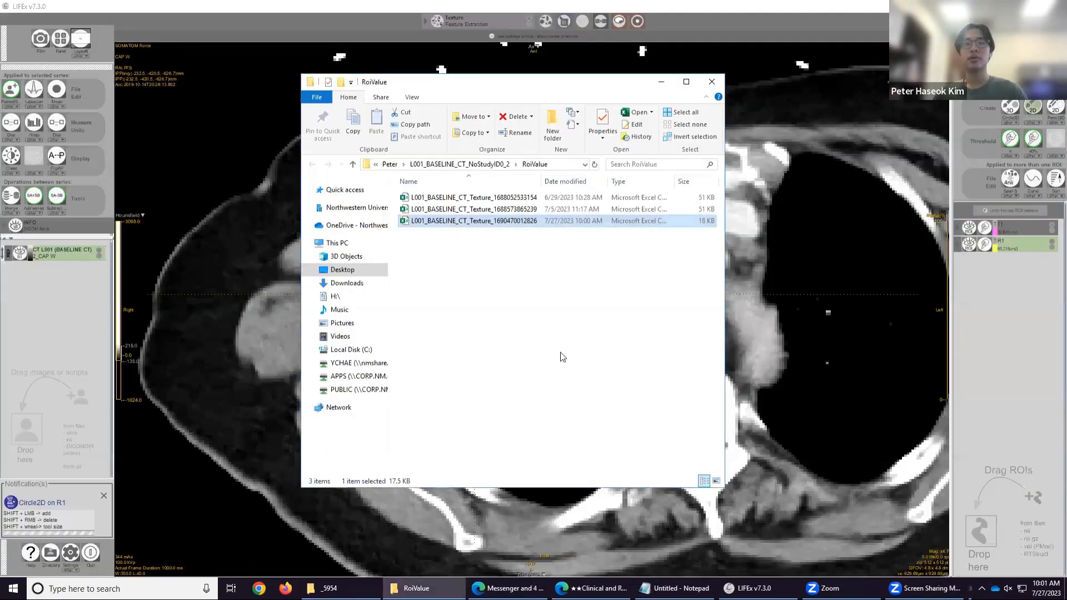
Browse up to the Peter folder and back into the L001_BASELINE_CT_NoStudyID0_2 folder.
click(445, 165)
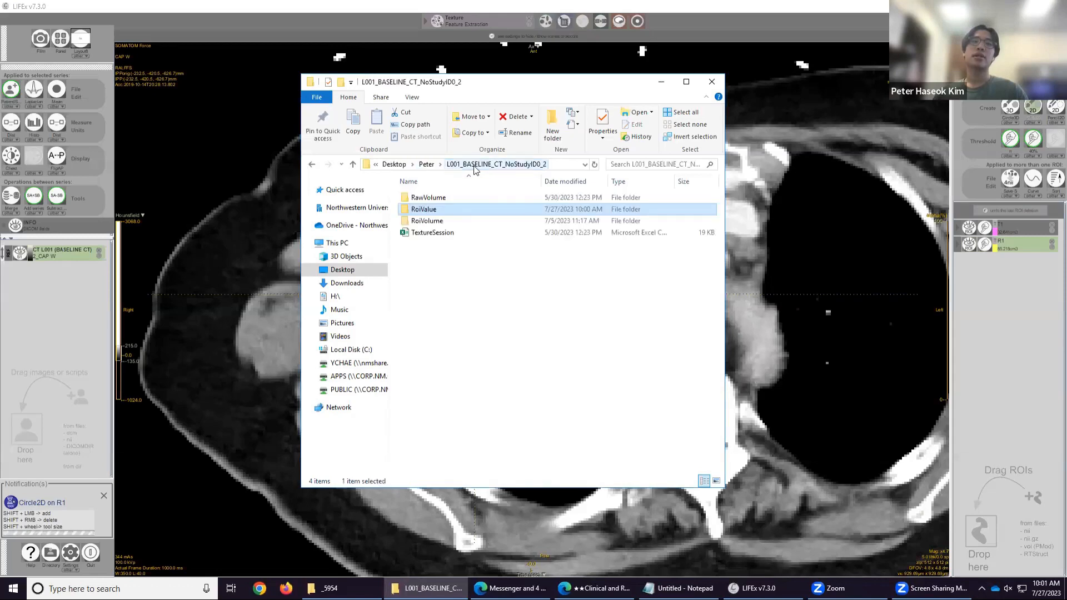
click(429, 165)
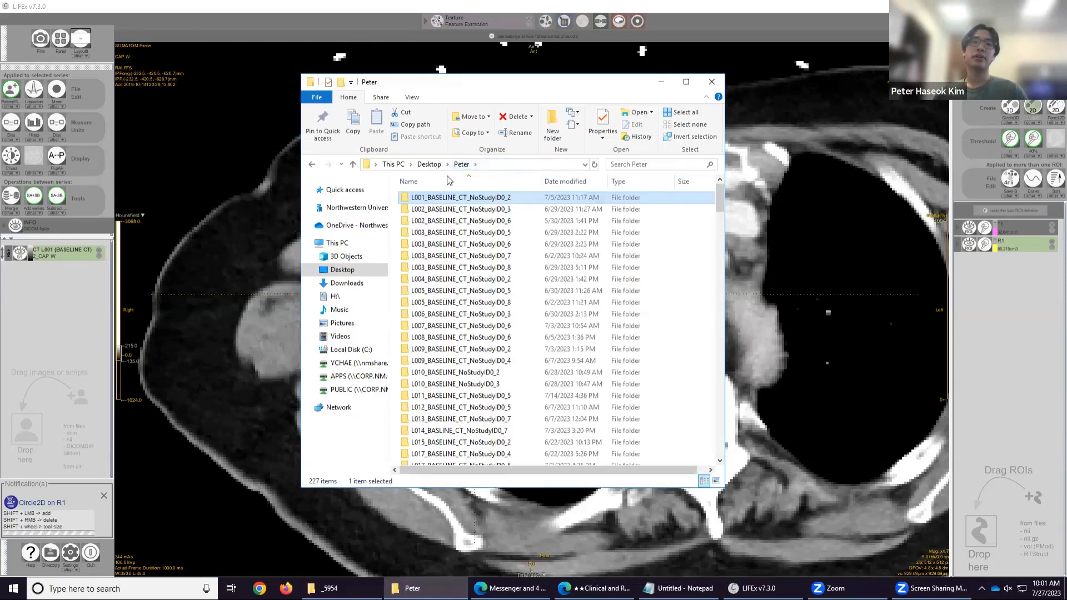
double_click(481, 198)
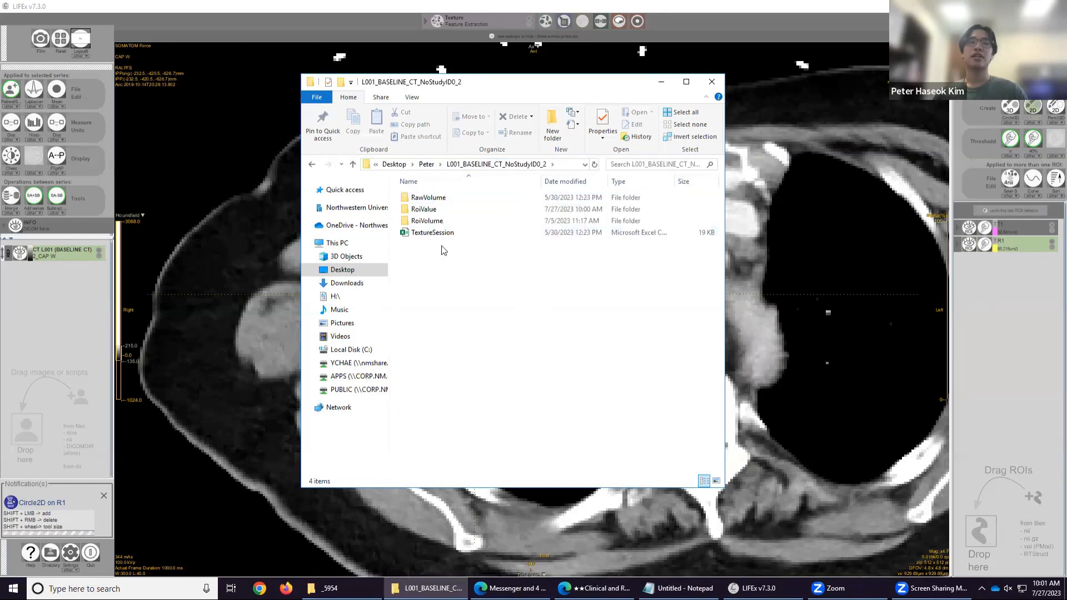
Open the RoiVolume folder inside the L001_BASELINE_CT_NoStudyID0_2 folder.
click(445, 203)
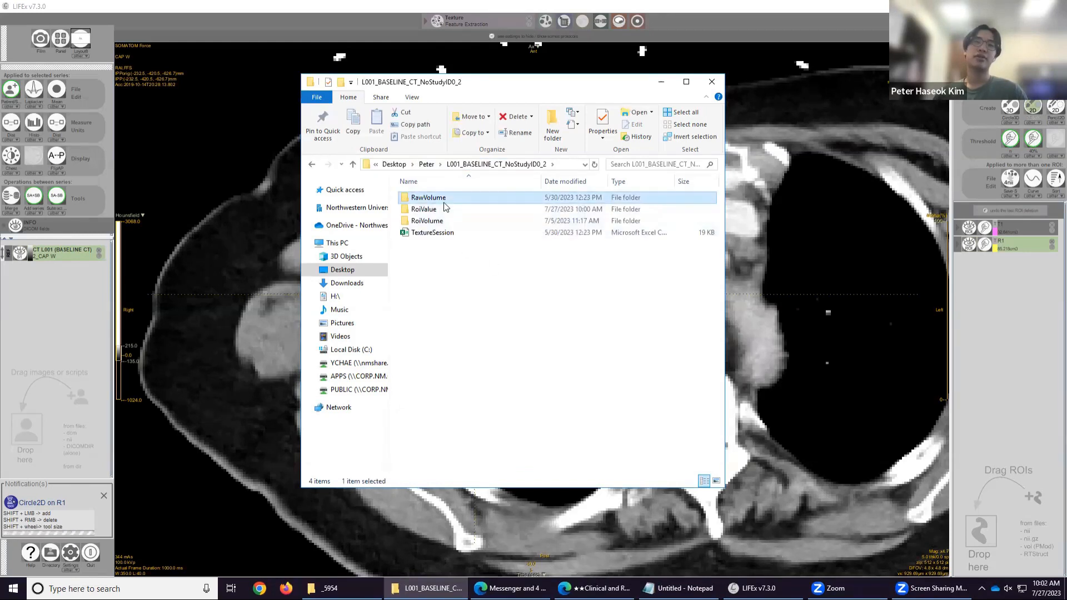
key(shift+Down)
key(shift+Down)
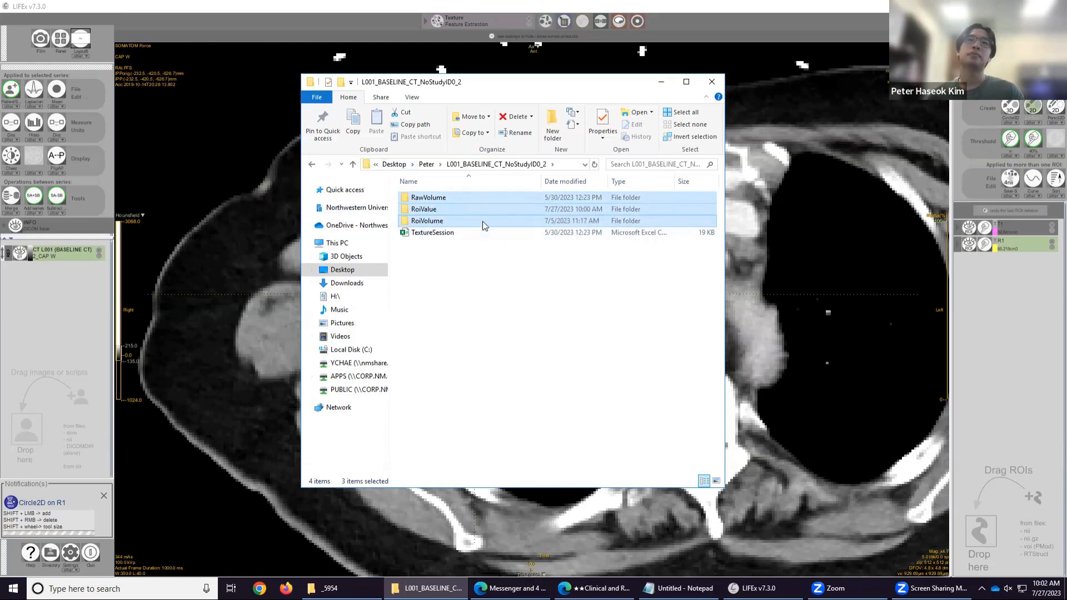
click(466, 220)
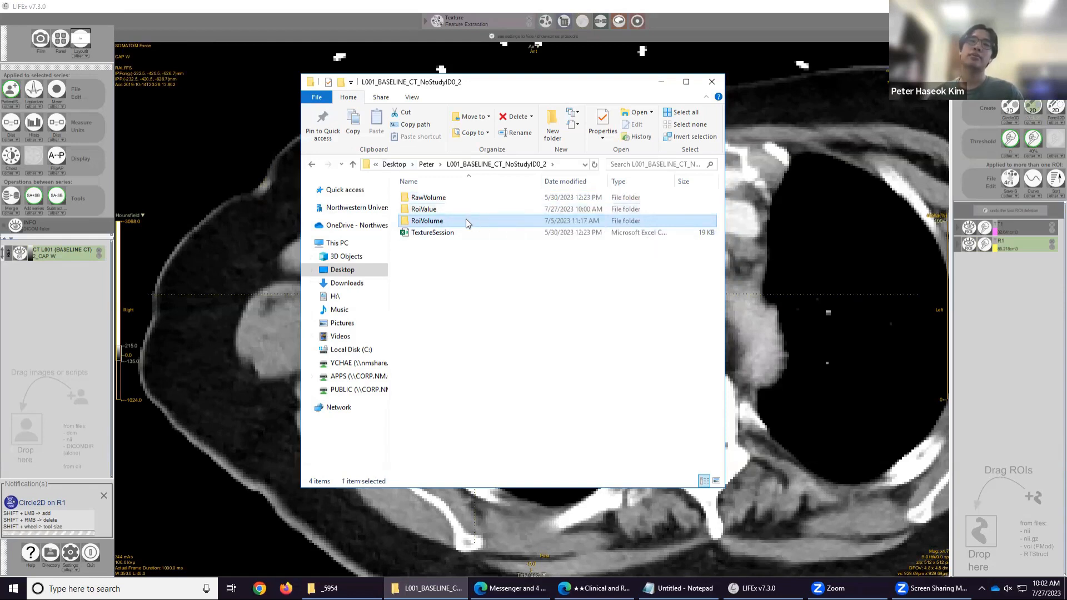
double_click(465, 219)
drag(520, 348, 495, 341)
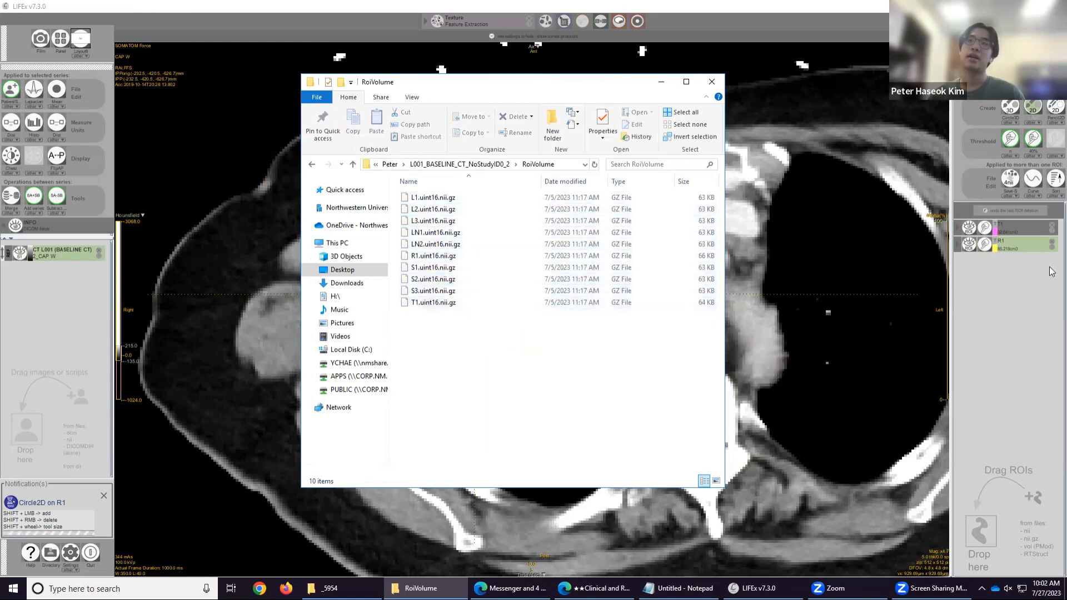
Remove the current ROIs and load all ten saved ROI files from the RoiVolume folder into the viewer.
click(1051, 225)
click(1051, 225)
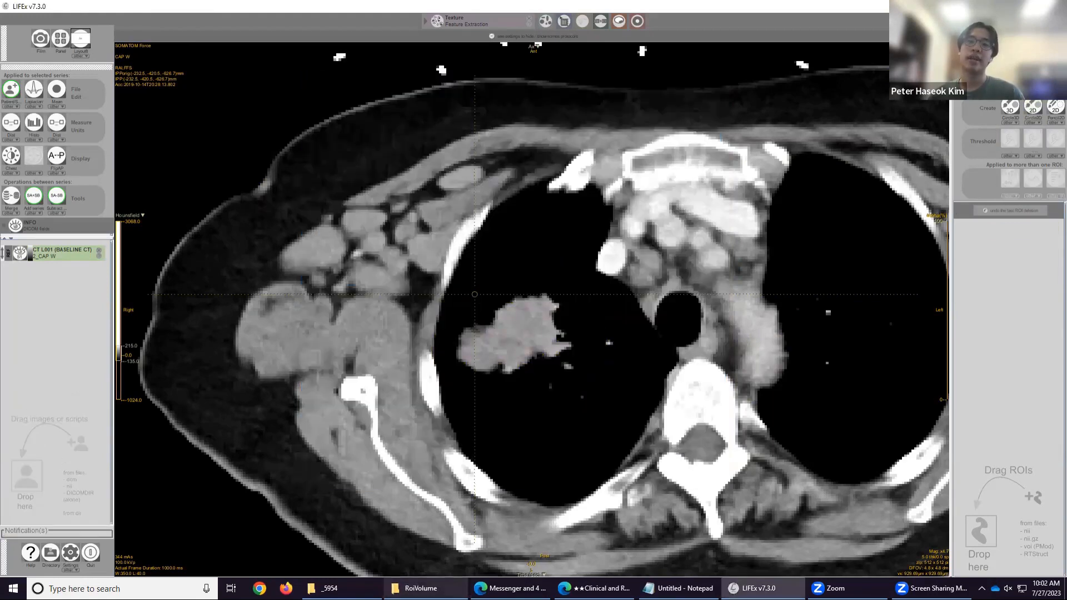
click(421, 588)
drag(452, 354, 418, 195)
drag(445, 279, 1012, 356)
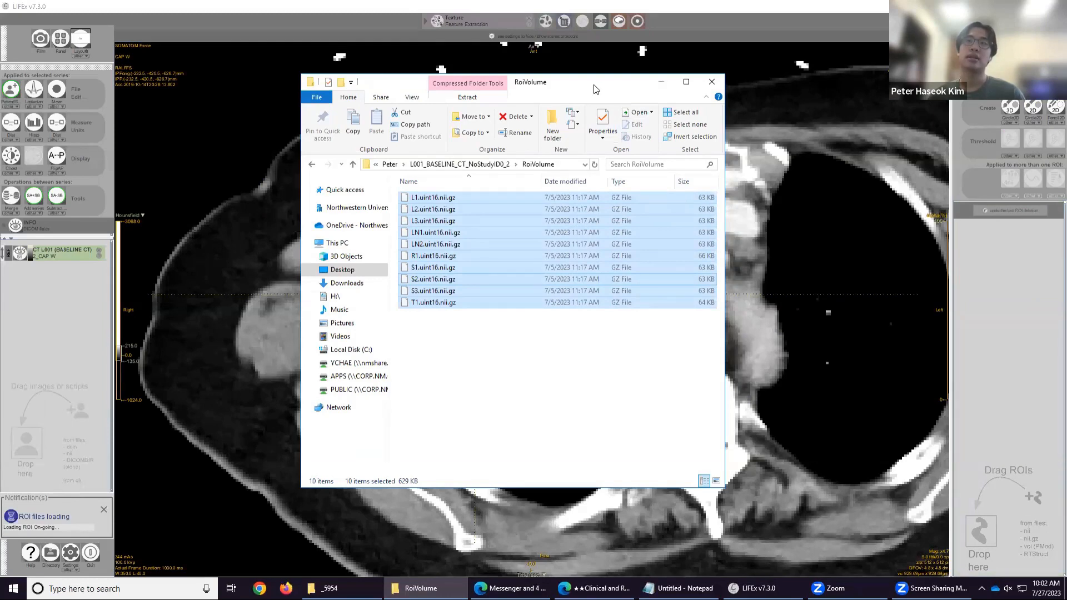
Open the RoiValue folder, select the latest L001_BASELINE_CT_Texture file, and minimize the file window.
drag(284, 71, 713, 169)
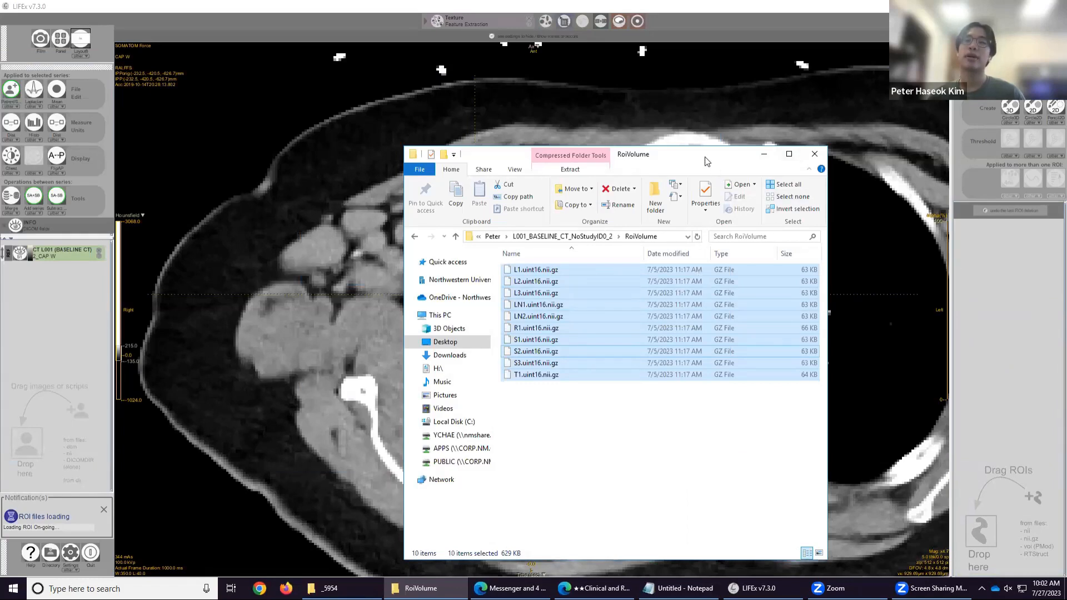
drag(706, 160, 630, 86)
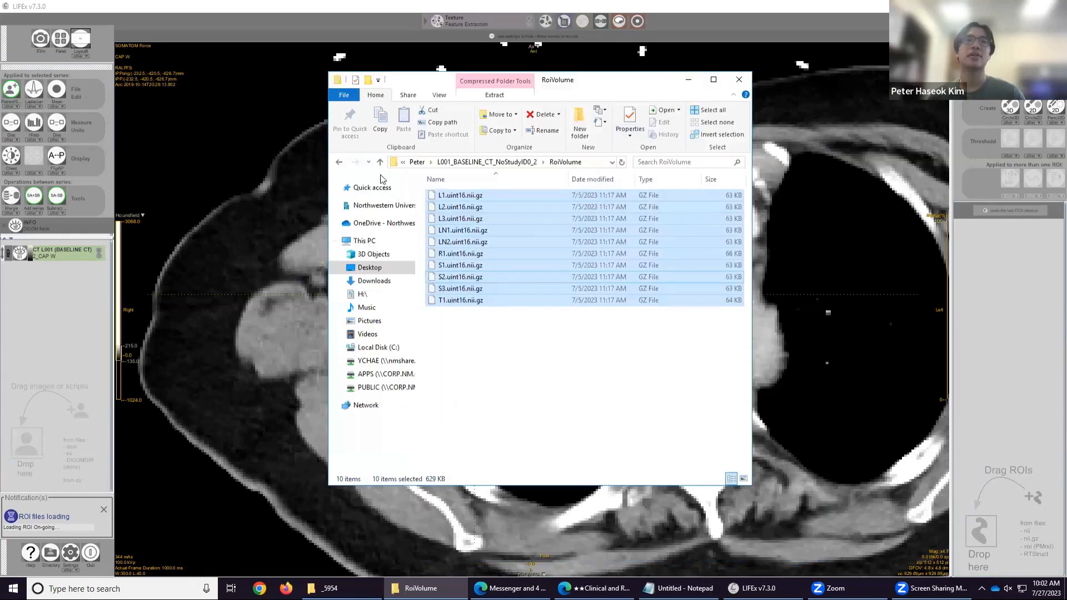
click(485, 163)
click(519, 211)
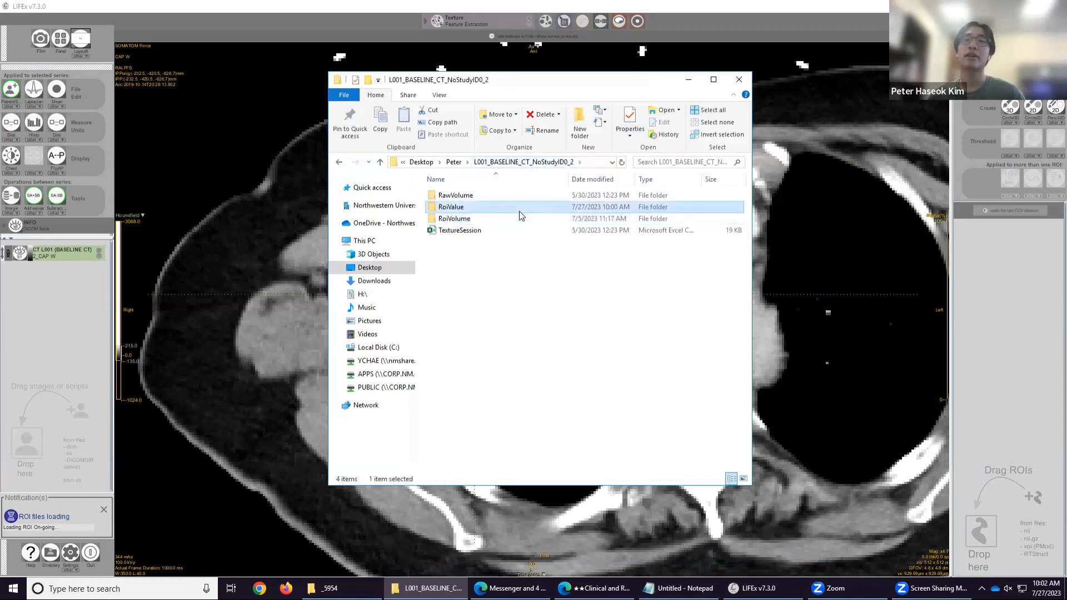
double_click(523, 209)
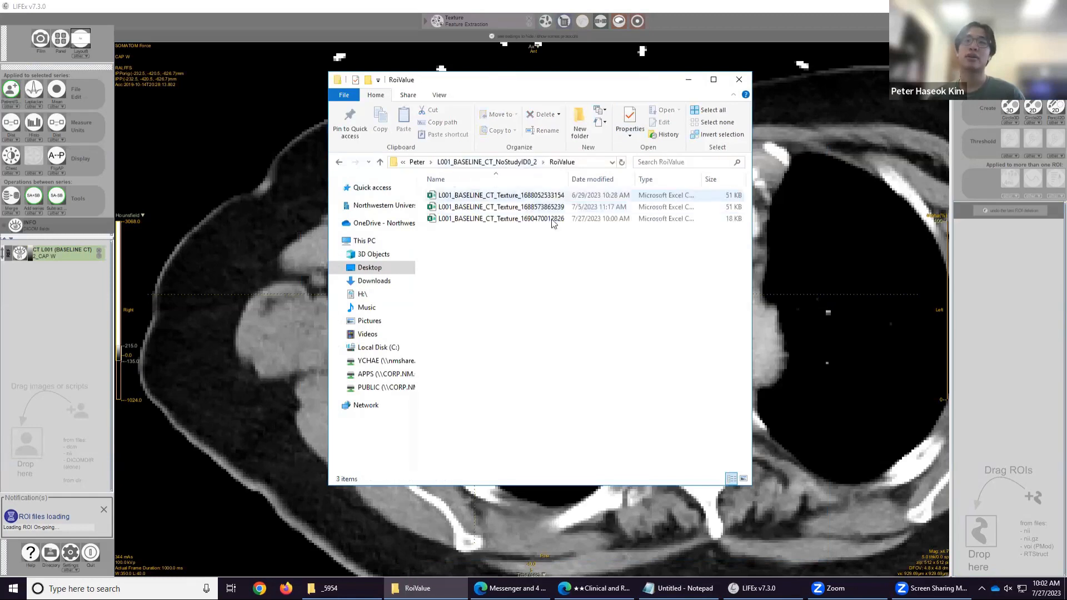
click(589, 222)
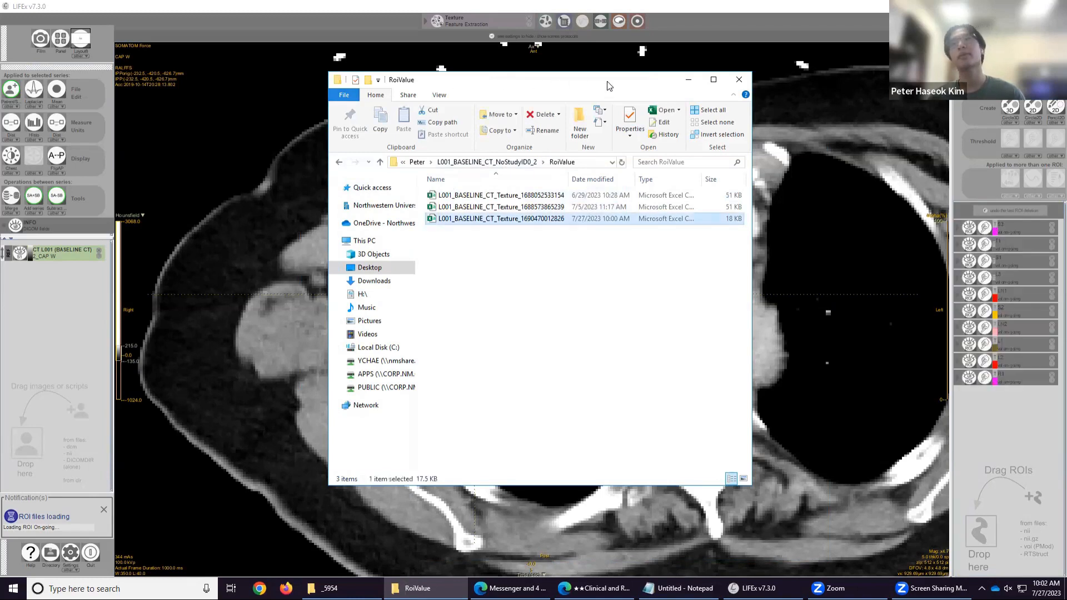
click(687, 79)
Scroll through the CT slices to examine the loaded ROIs around the lesion.
scroll(530, 338, down, 5)
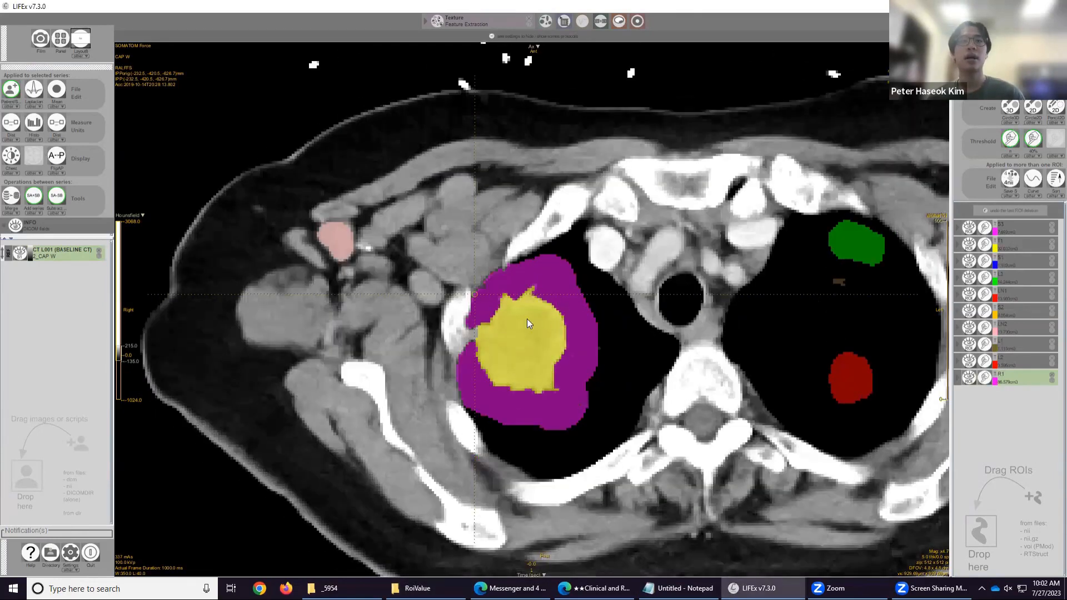
scroll(306, 254, down, 5)
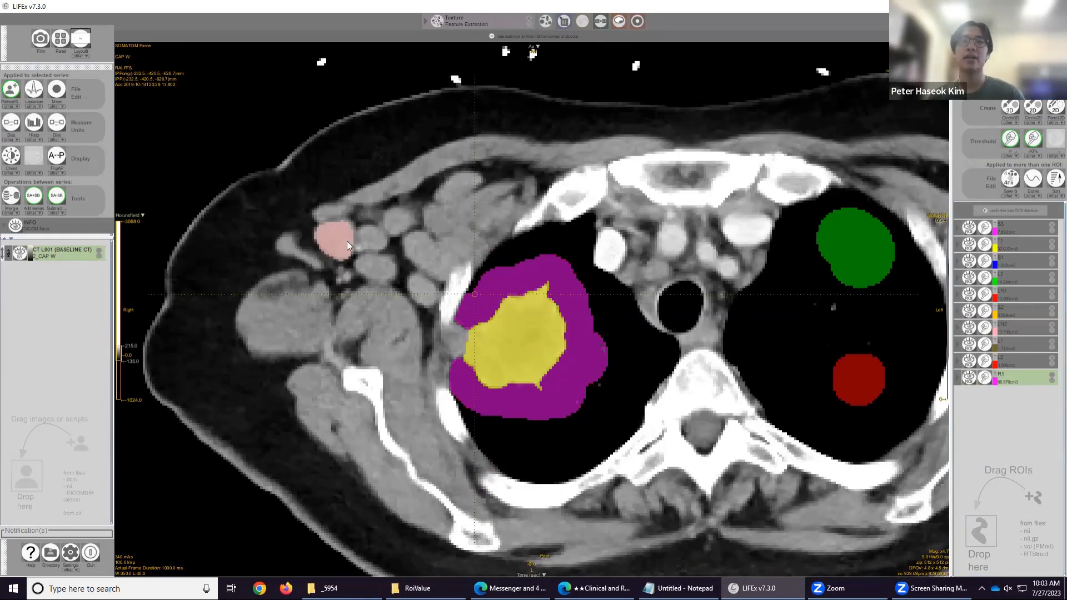
scroll(353, 248, down, 2)
scroll(354, 248, up, 2)
scroll(355, 249, up, 8)
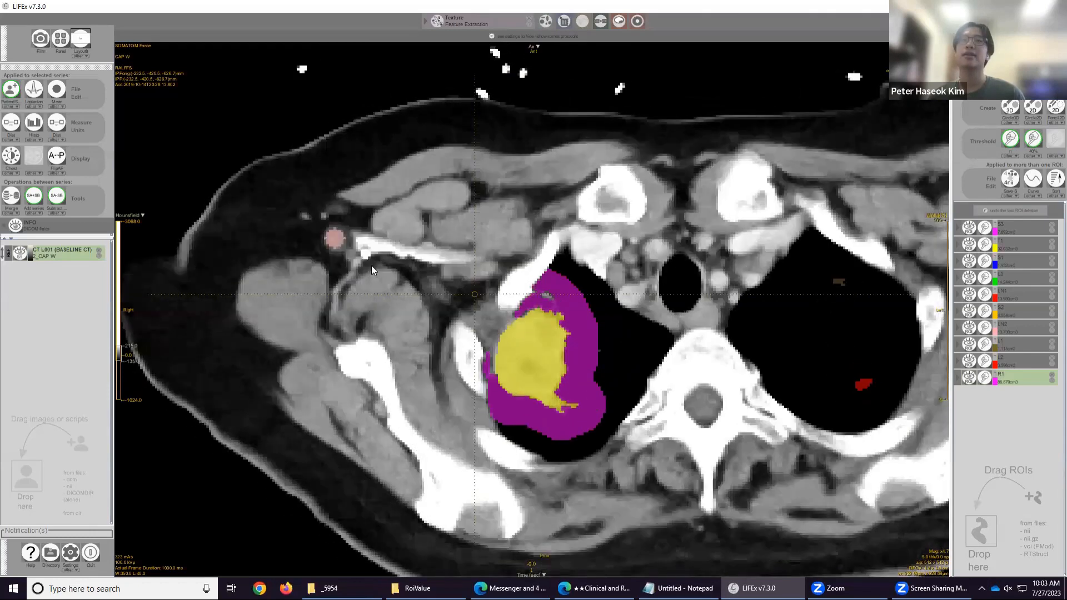
scroll(398, 277, down, 8)
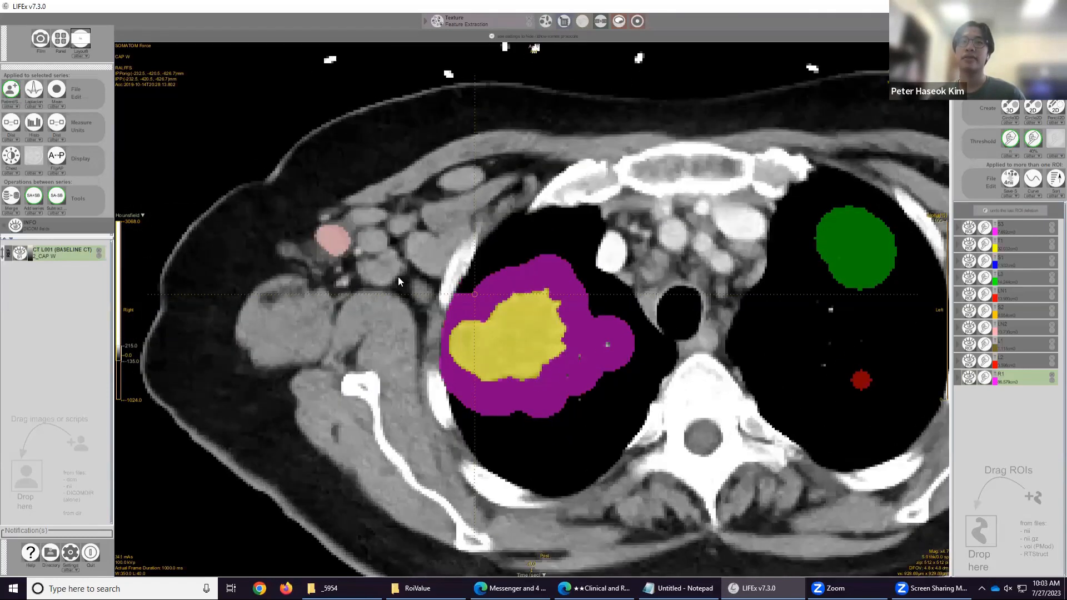
scroll(397, 277, down, 6)
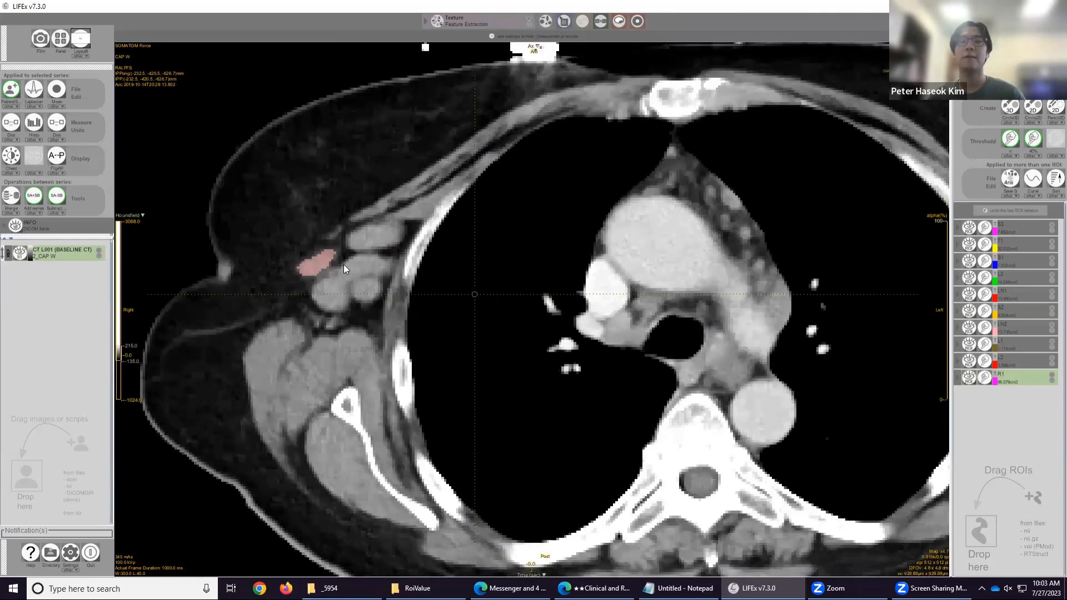
scroll(343, 265, up, 6)
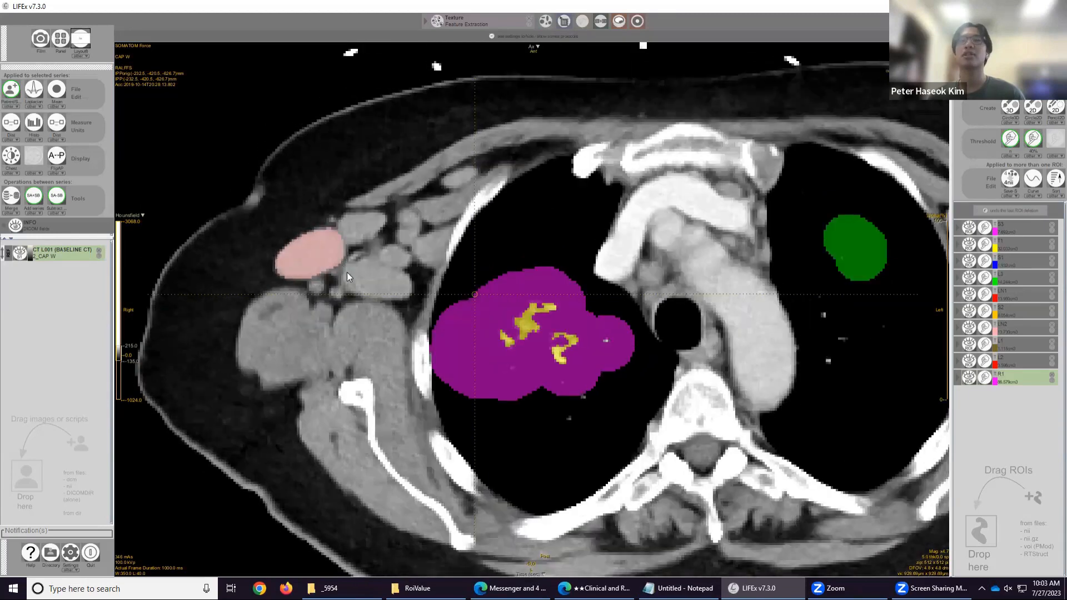
scroll(346, 272, up, 4)
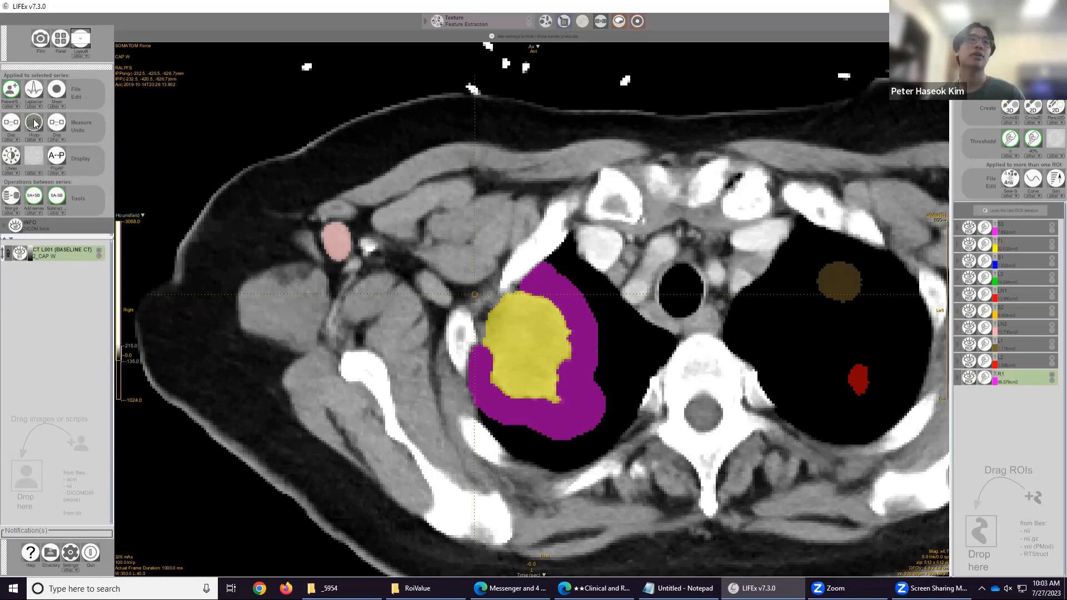
Display the intensity histogram of all loaded ROIs and resize its window.
click(1002, 196)
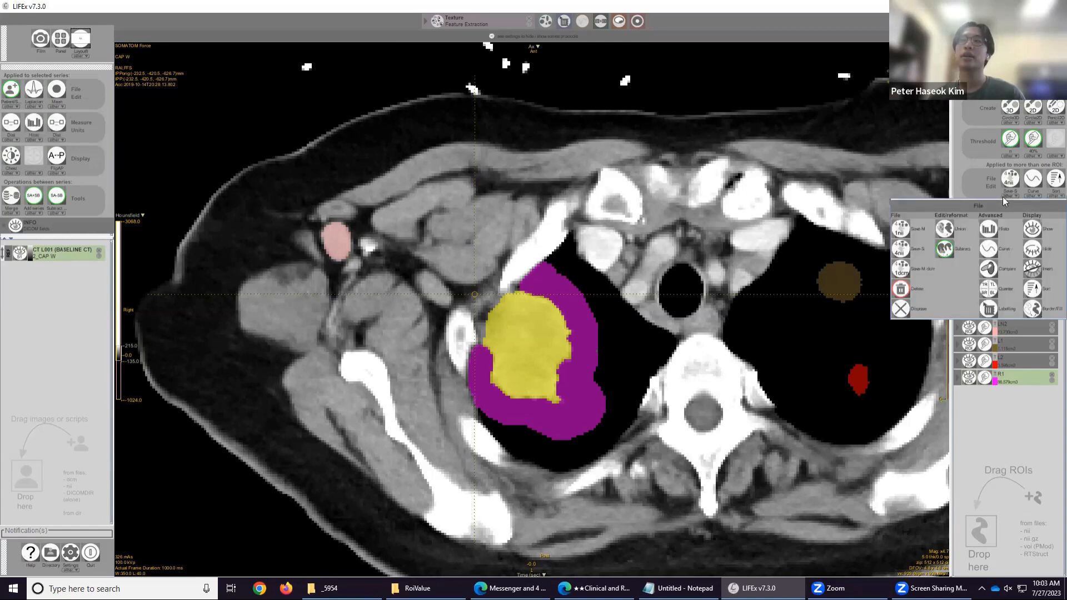
click(993, 231)
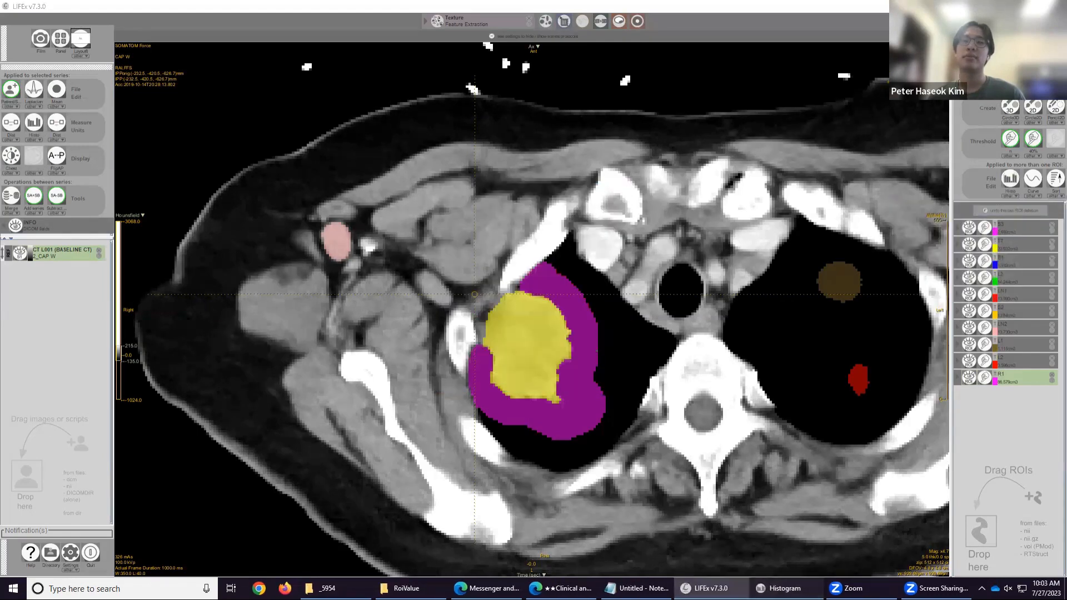
click(593, 186)
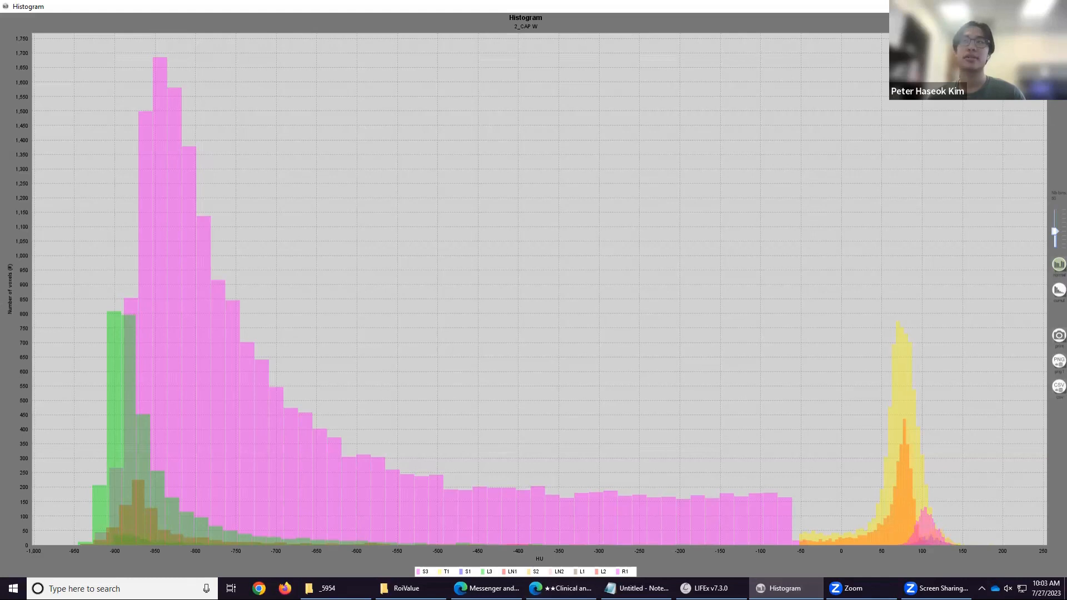
click(1029, 7)
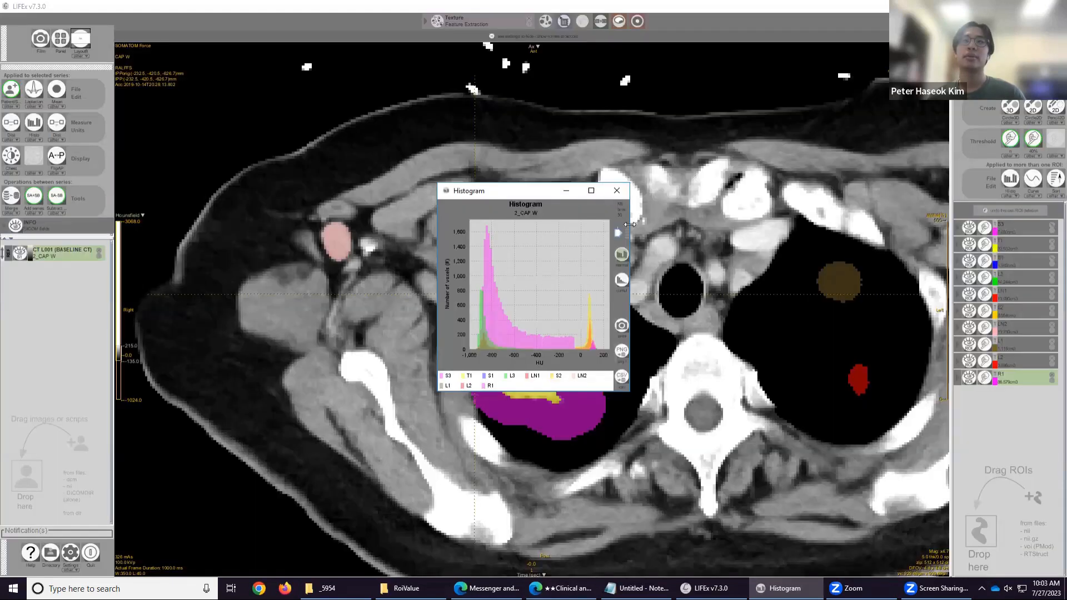
drag(629, 224, 844, 222)
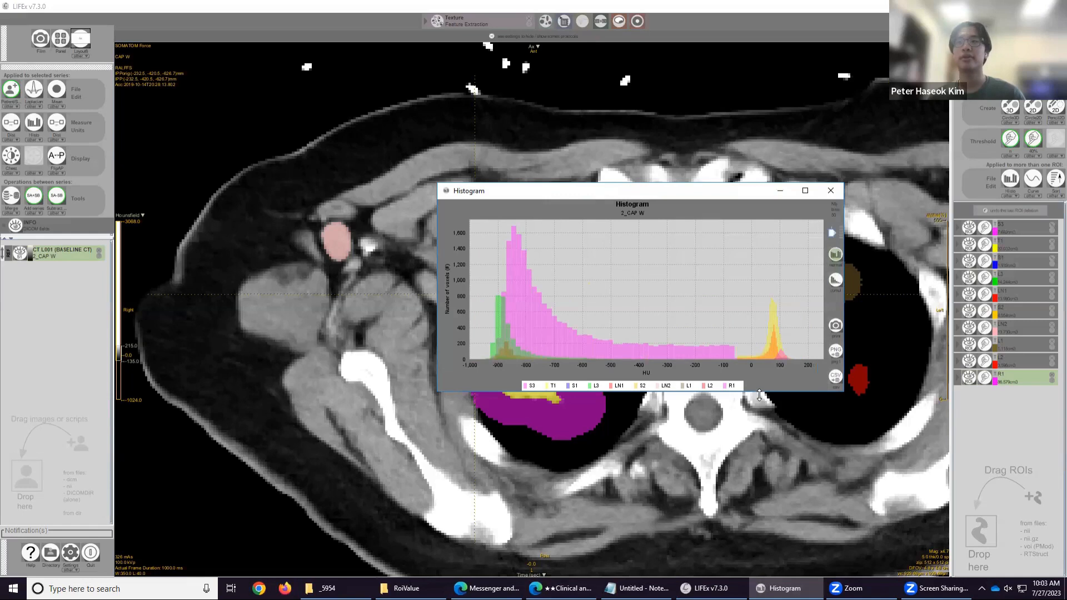
drag(759, 393, 759, 495)
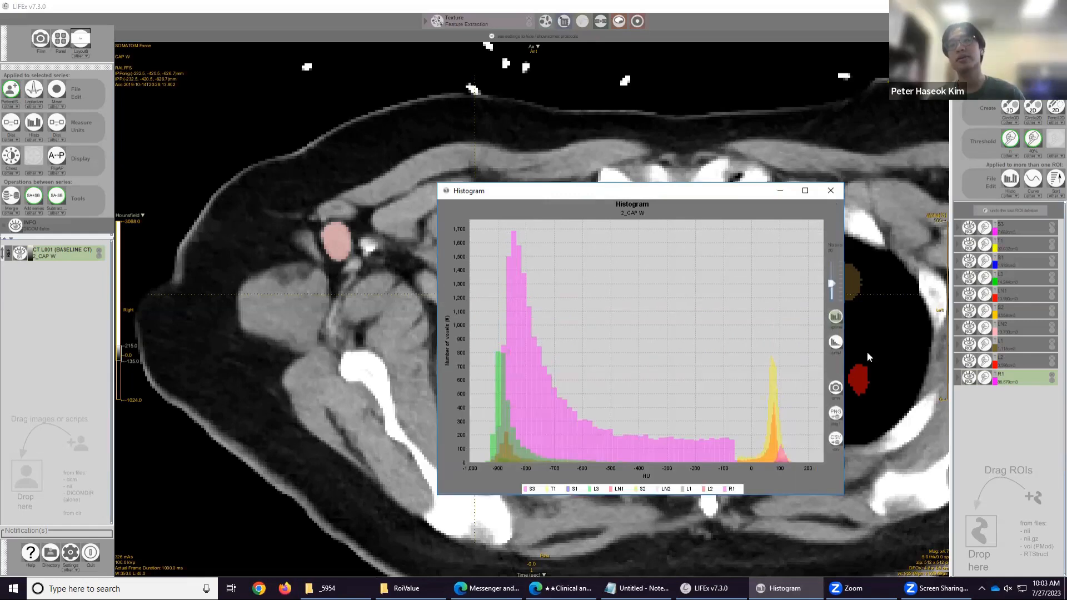
Hide every ROI except the lymph node ROIs LN1 and LN2.
click(969, 229)
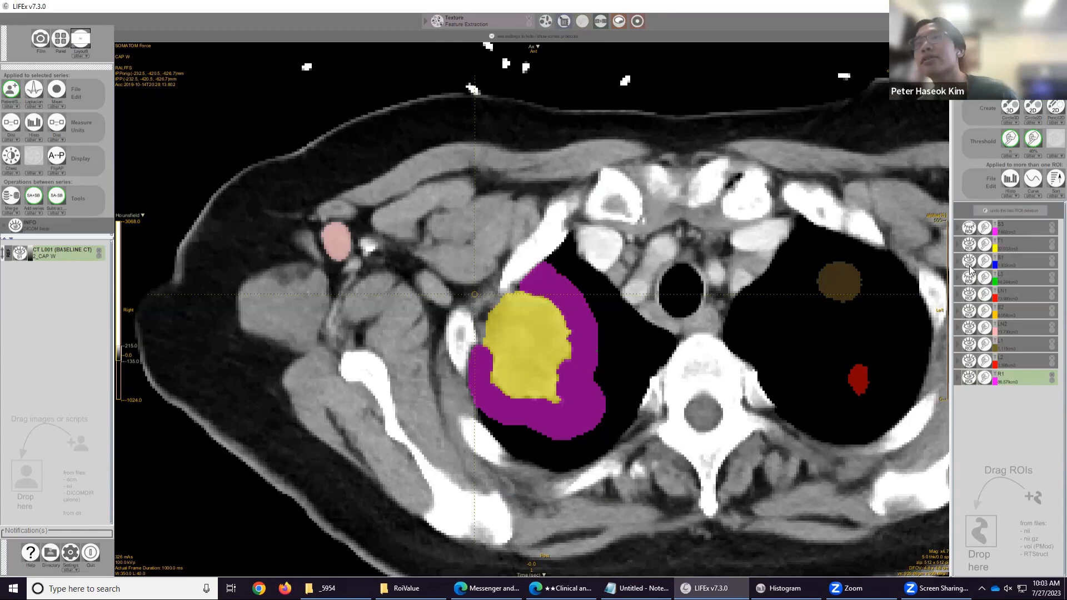
click(970, 249)
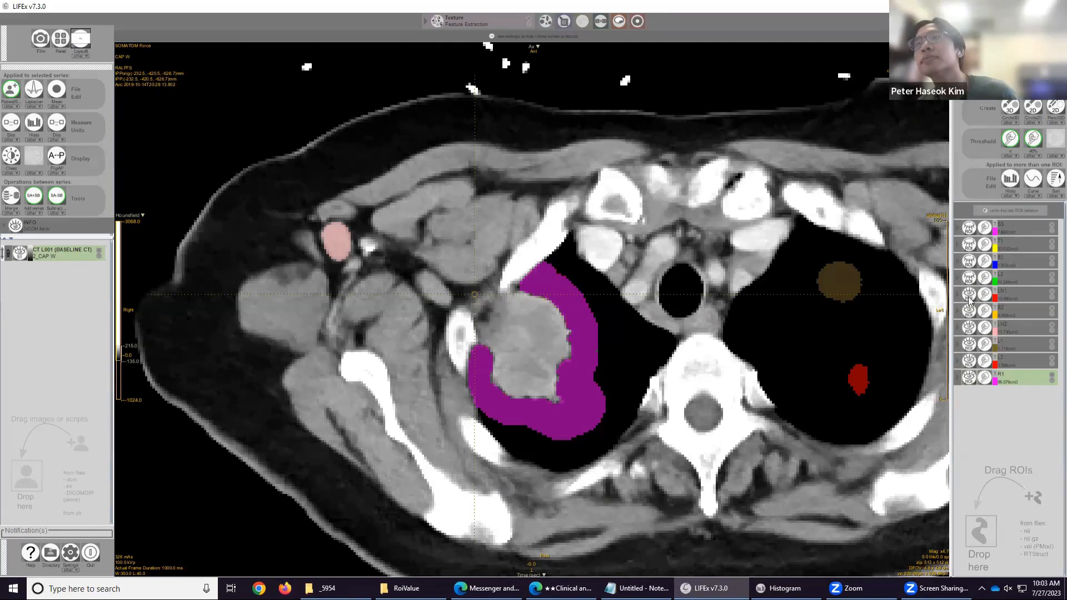
click(968, 346)
click(969, 362)
click(969, 378)
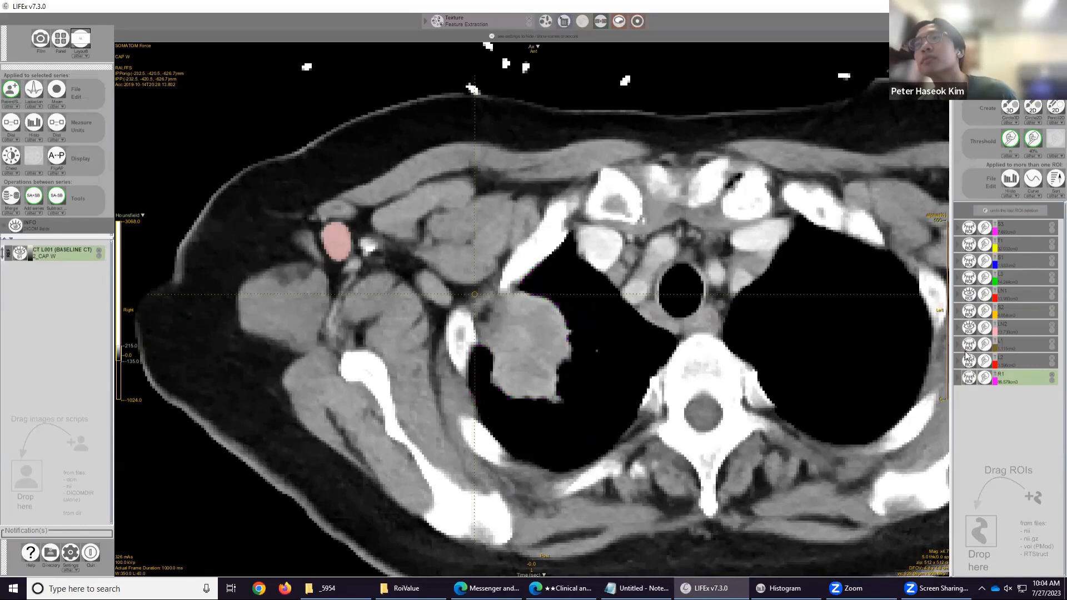
Display the histogram of LN1 and LN2, briefly maximizing its window.
click(1010, 179)
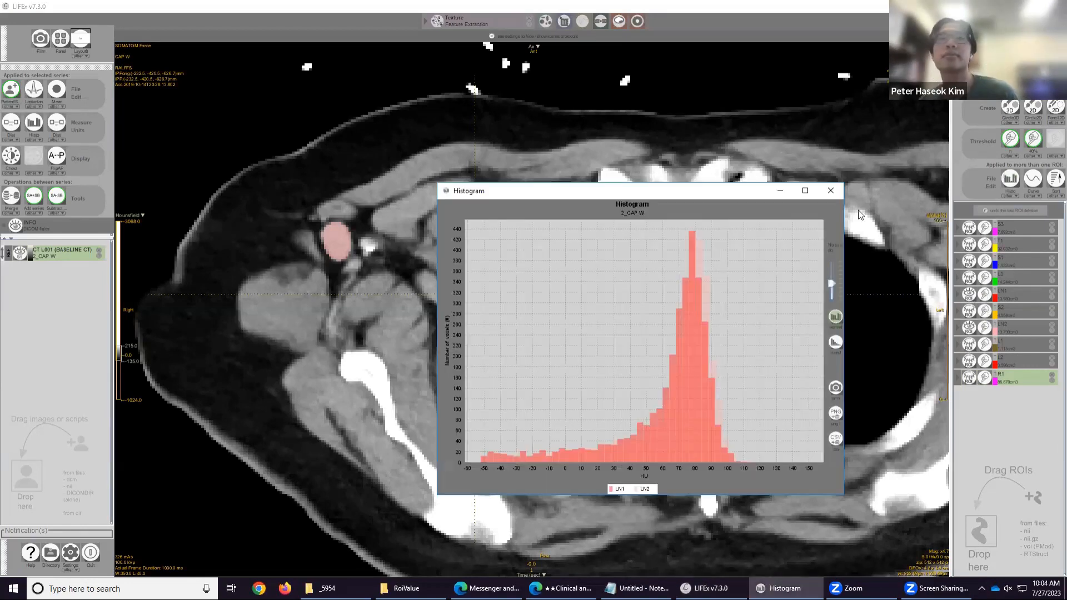
click(805, 192)
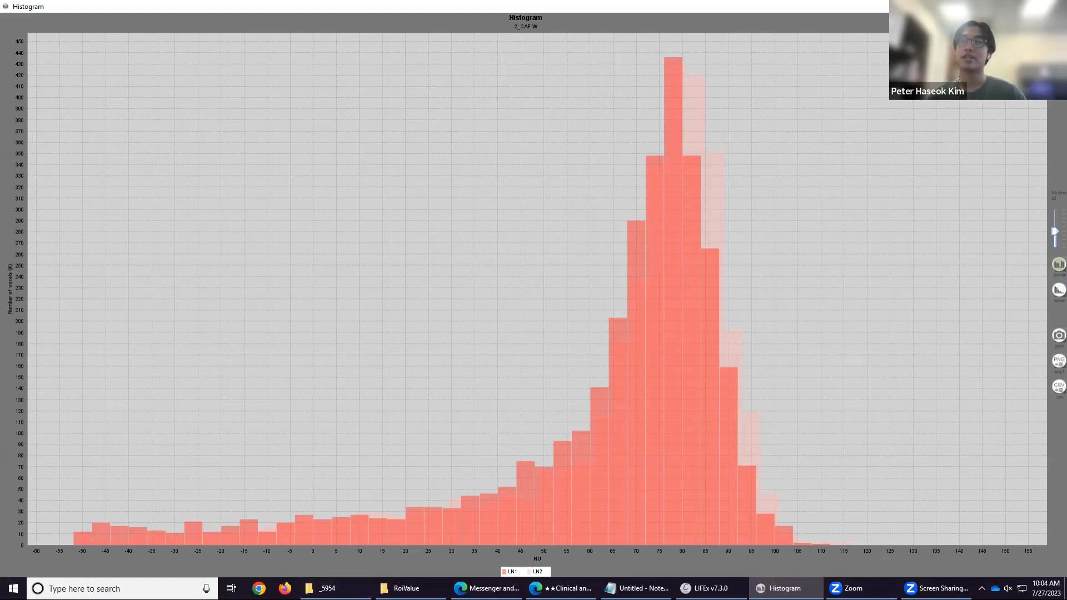
click(1029, 6)
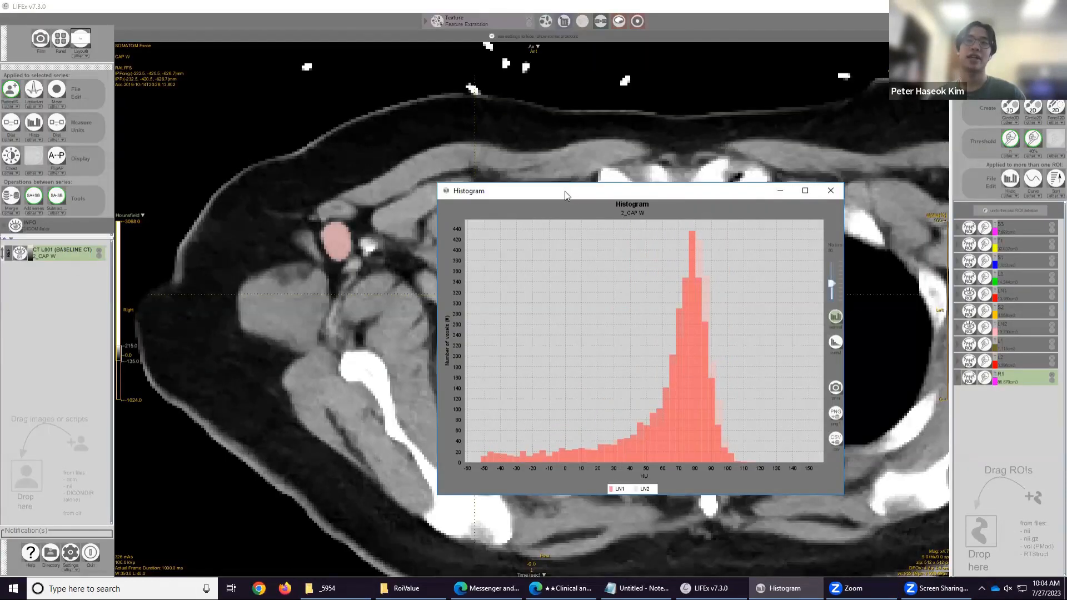
drag(565, 192, 543, 138)
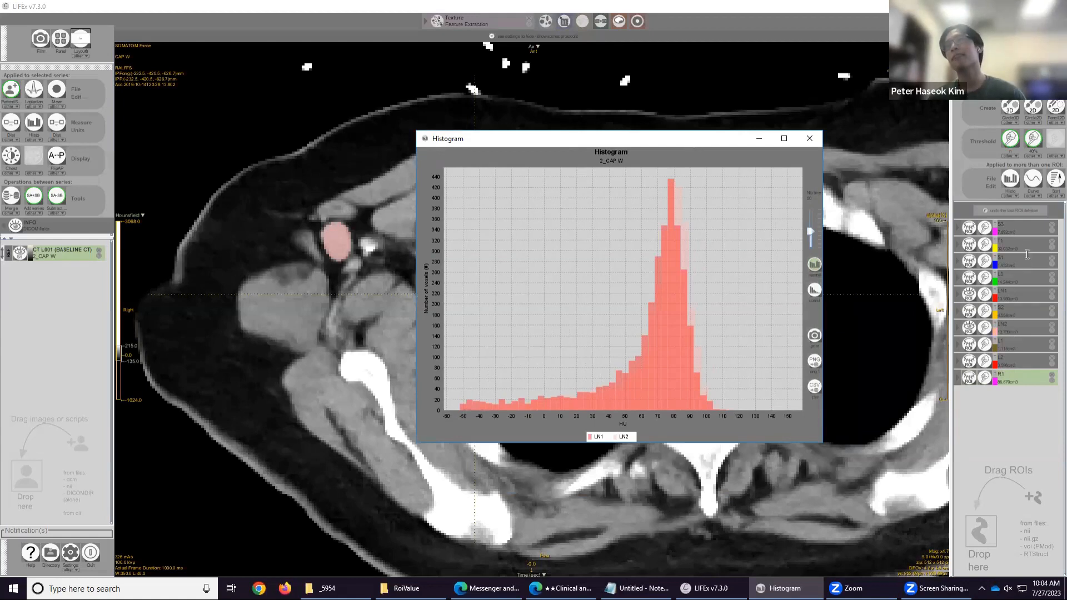
Select the LN2 ROI, paint an extra elongated region over the fat above the node with the 2D circle brush, and view the histogram.
click(1019, 325)
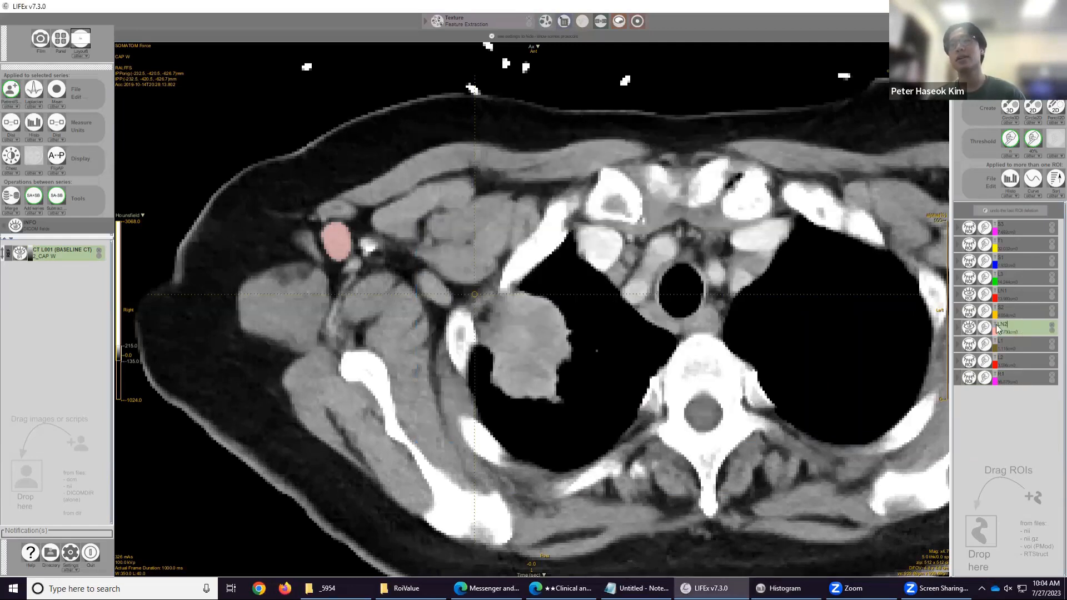
scroll(508, 337, down, 3)
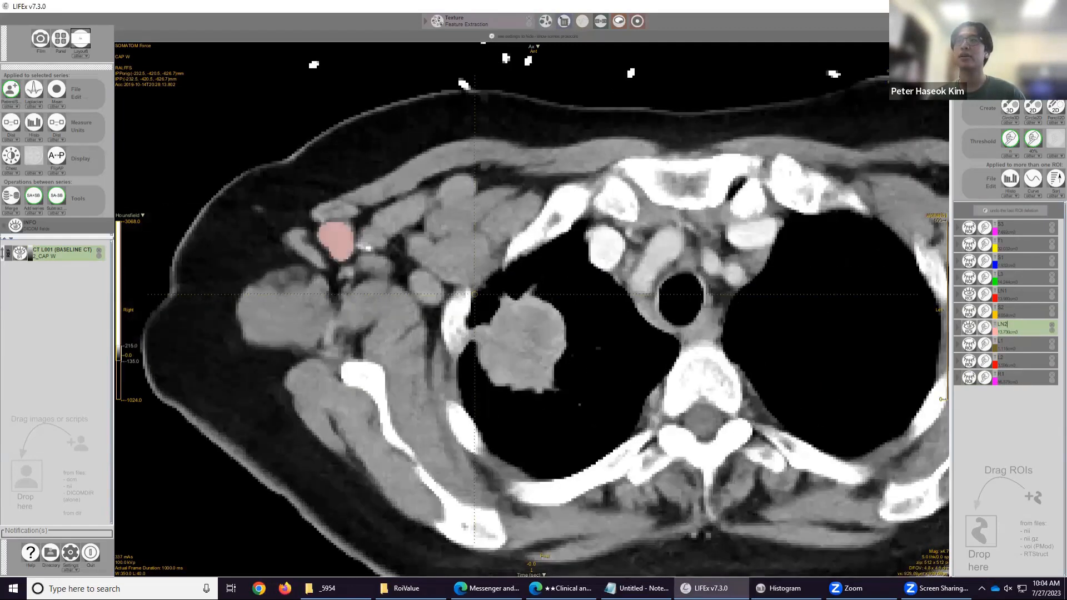
click(1034, 110)
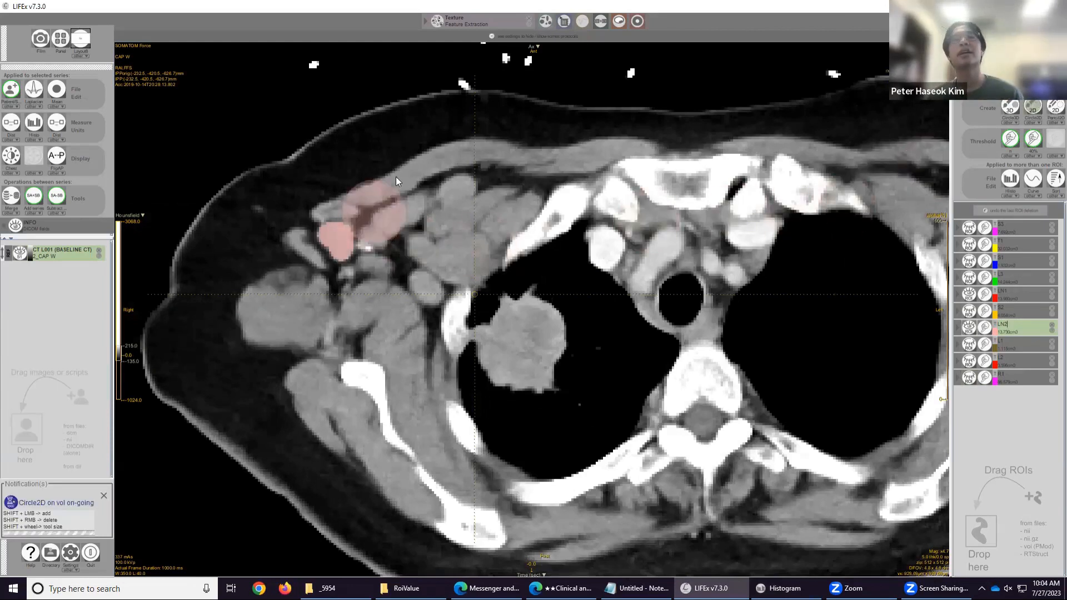
shift+scroll(397, 194, down, 3)
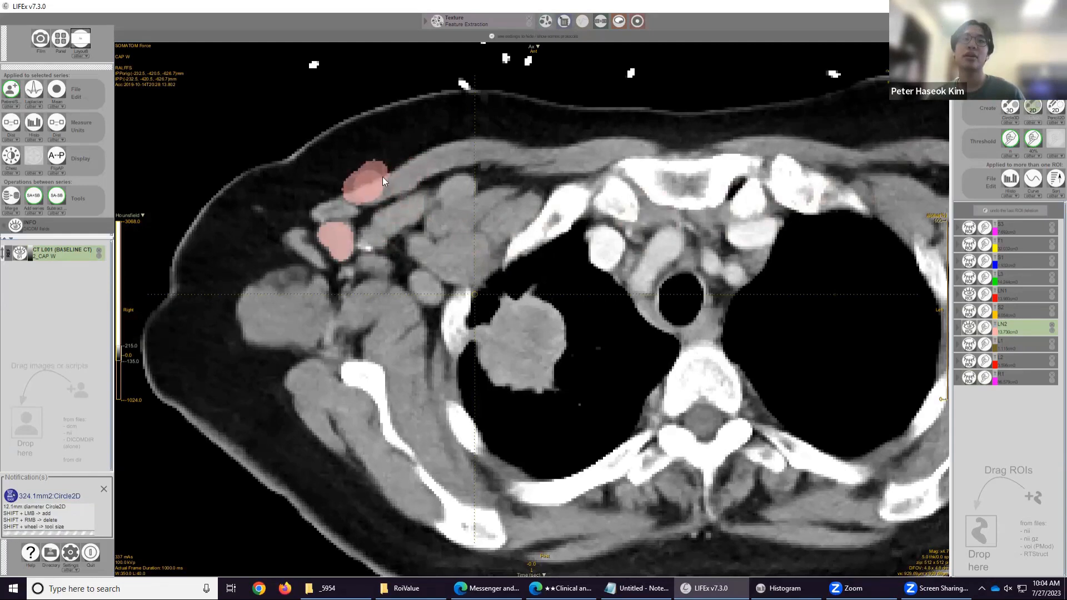
mouse_move(393, 169)
shift+mouse_down()
mouse_move(372, 177)
mouse_move(428, 151)
shift+mouse_up()
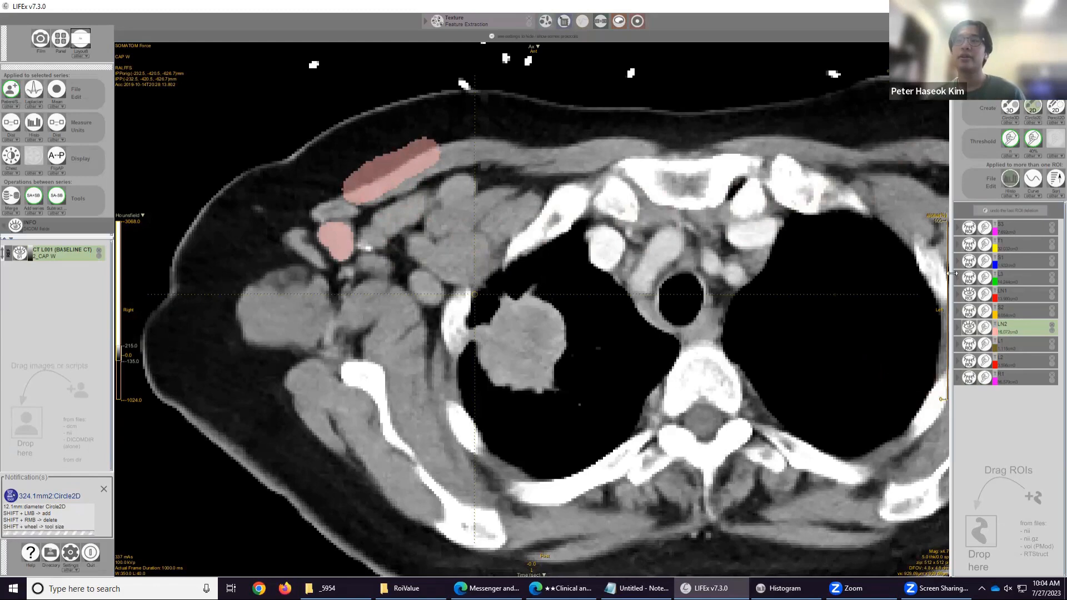
click(1010, 178)
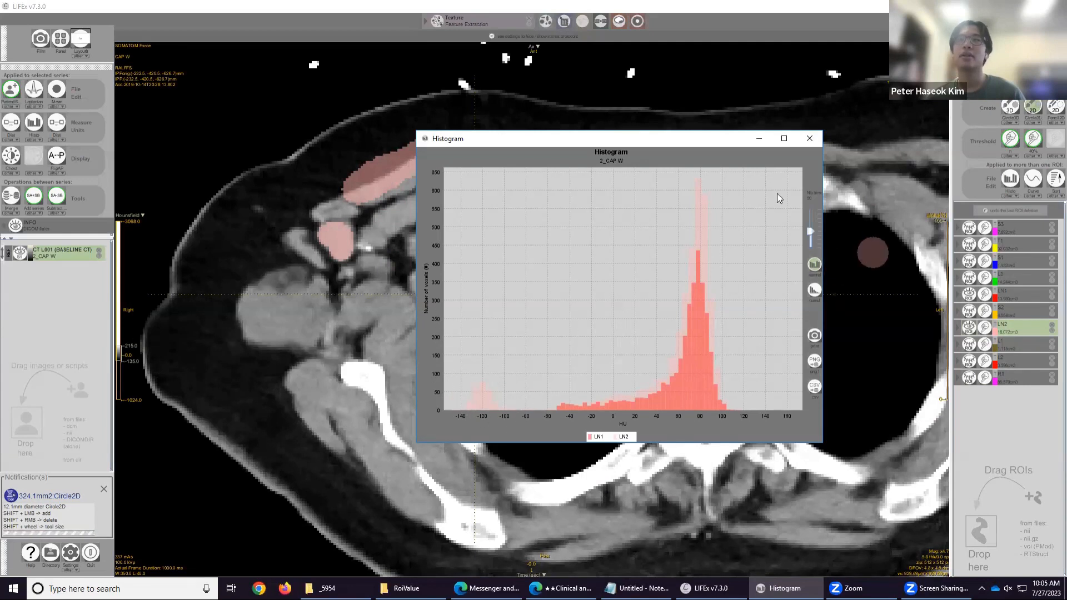
click(761, 143)
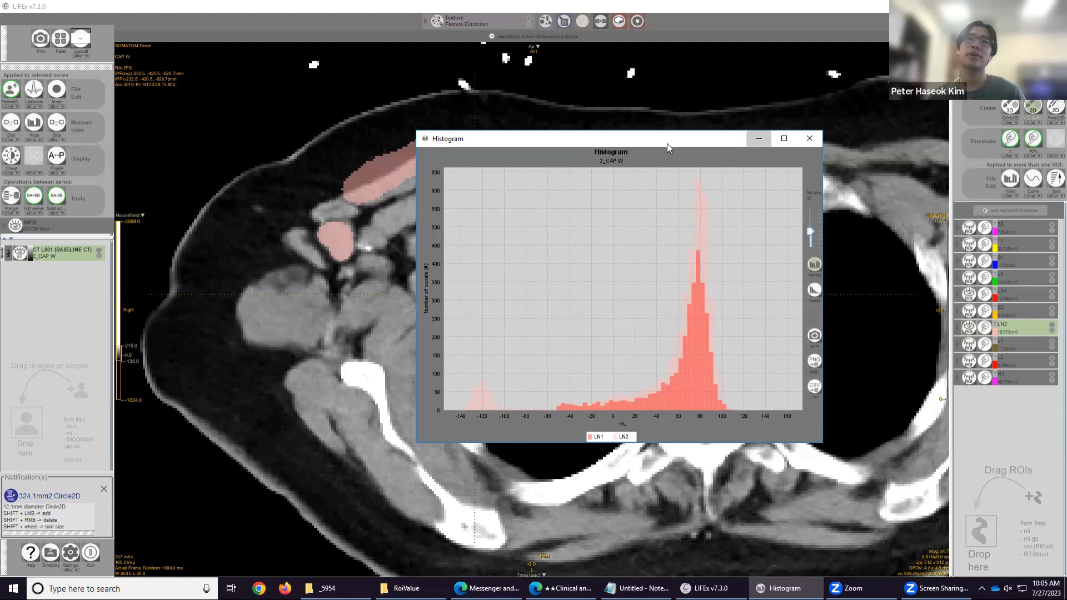
Erase the extra painted region from LN2, then review the restored LN1 and LN2 histogram and close its window.
mouse_move(400, 148)
mouse_down()
mouse_move(361, 189)
mouse_move(425, 176)
mouse_up()
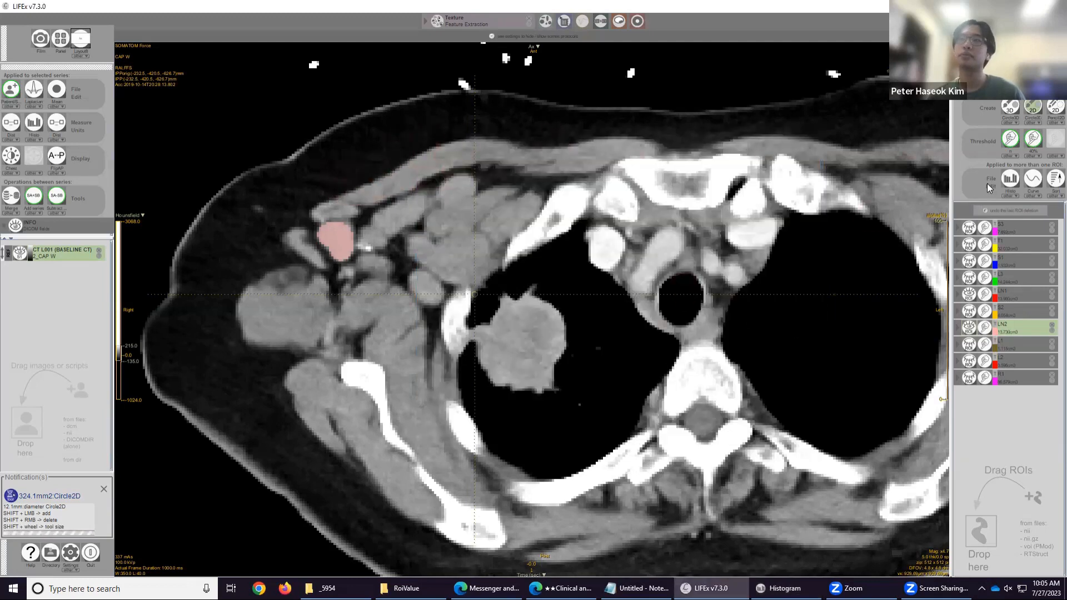
click(784, 588)
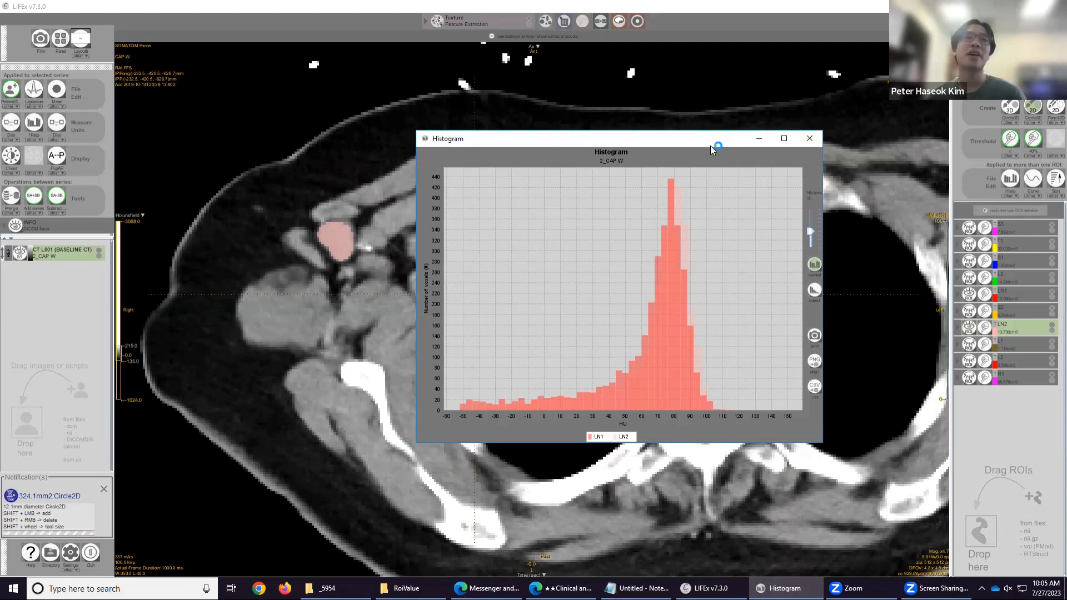
drag(710, 145, 575, 128)
click(675, 124)
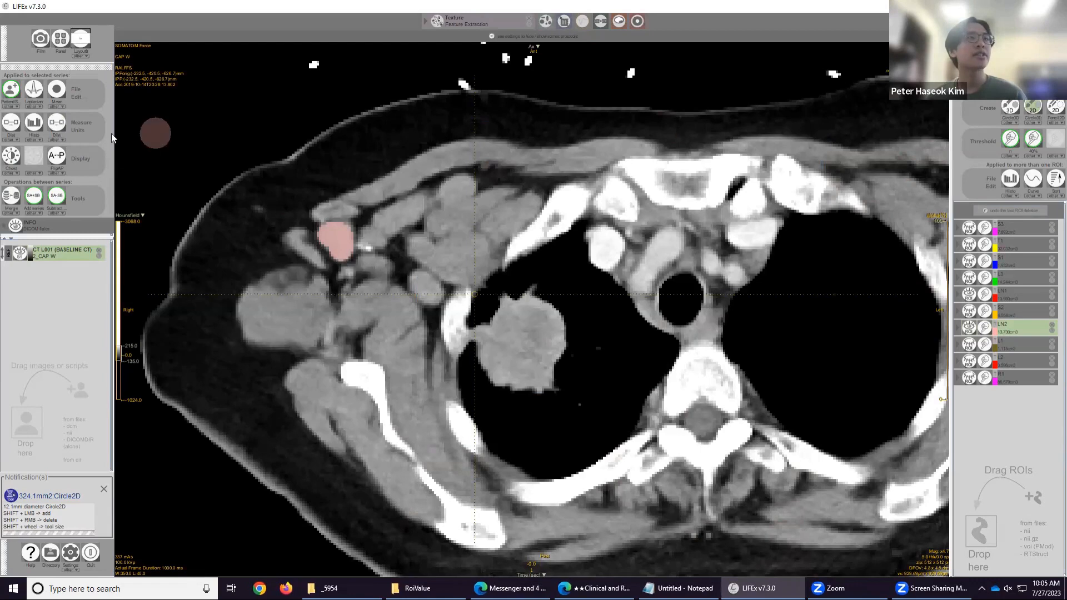
Measure the lesion's diameters in several directions with the distance tool.
click(56, 129)
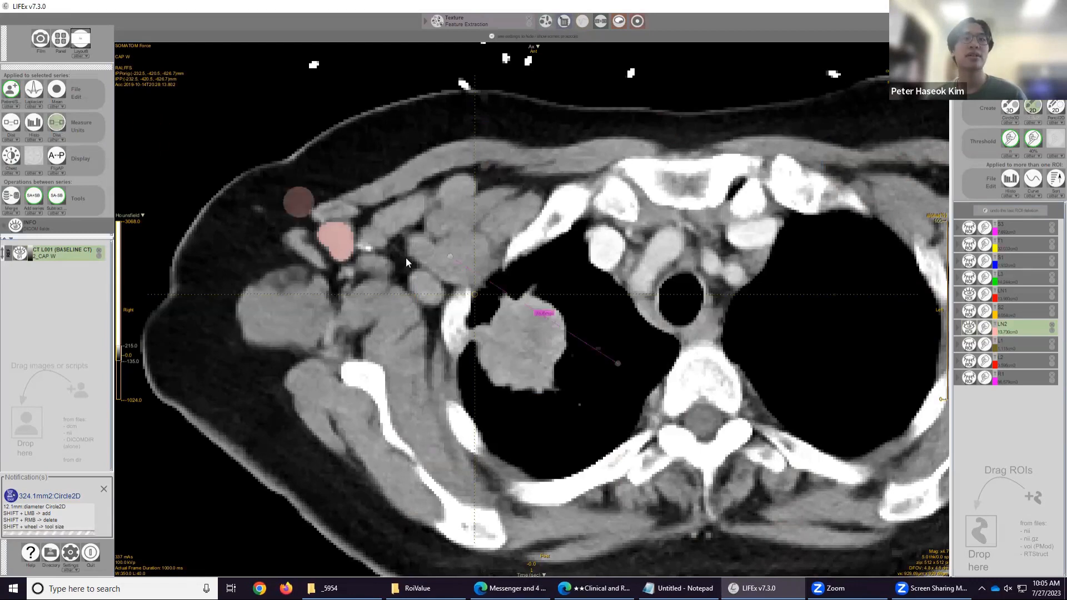
mouse_move(450, 256)
mouse_down()
mouse_move(470, 285)
mouse_move(473, 331)
mouse_up()
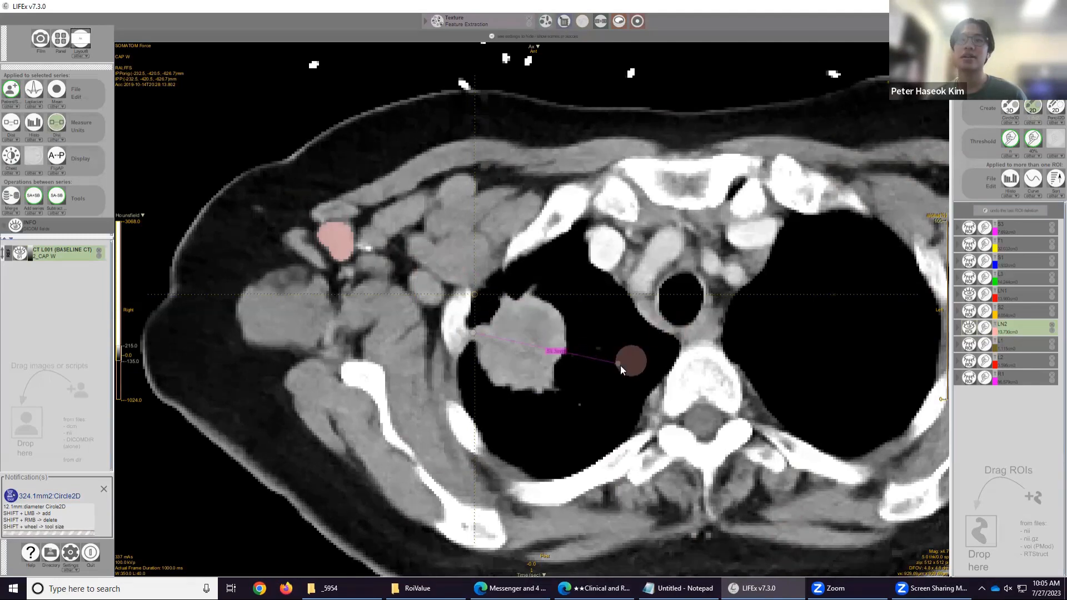
mouse_move(614, 364)
mouse_down()
mouse_move(551, 331)
mouse_move(574, 329)
mouse_move(564, 342)
mouse_up()
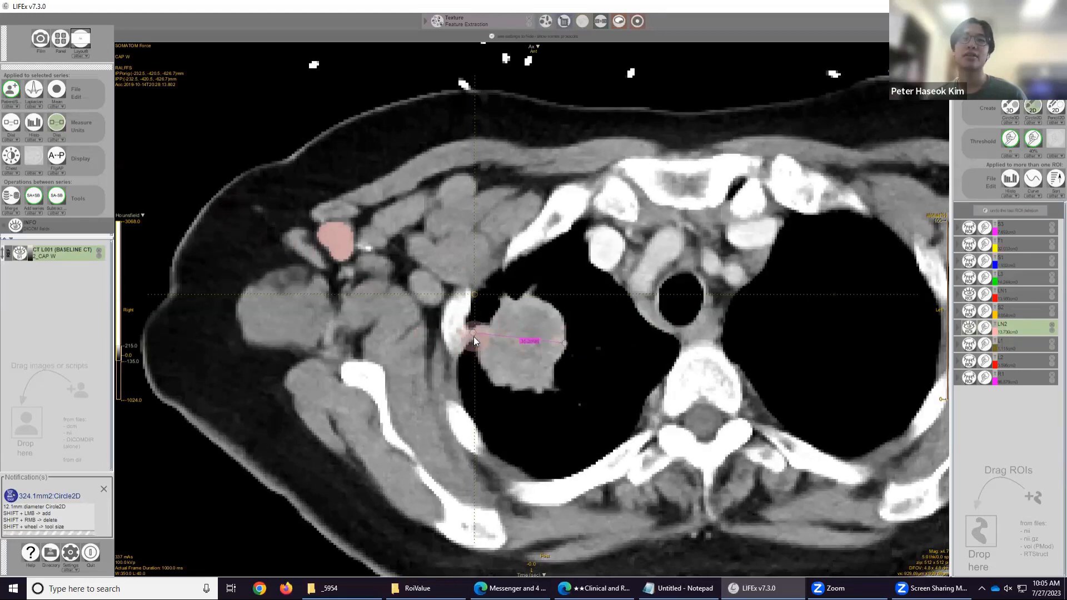
drag(474, 332, 511, 301)
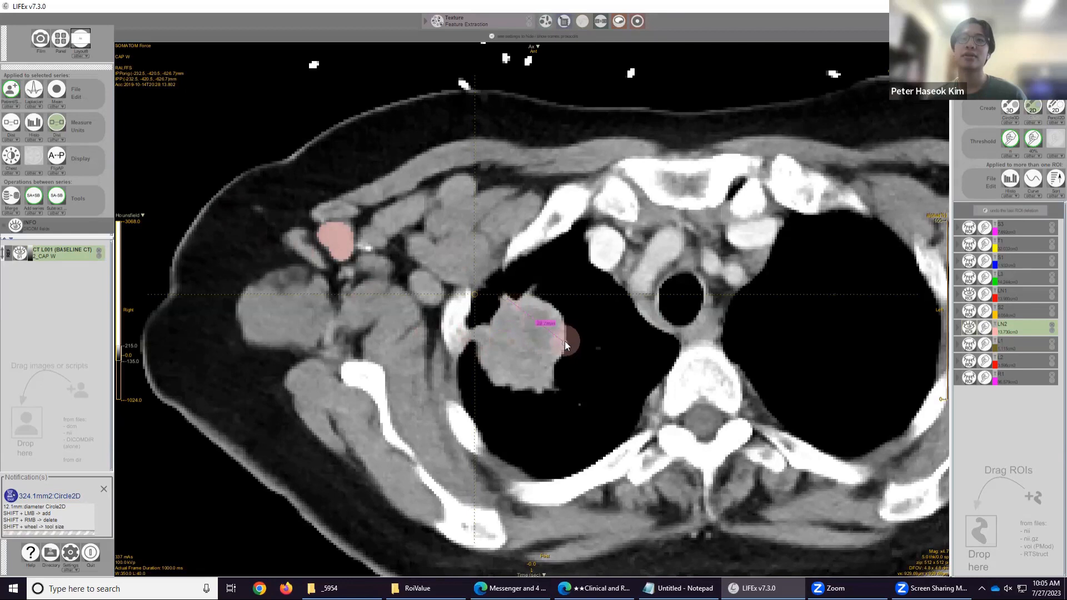
drag(564, 342, 539, 388)
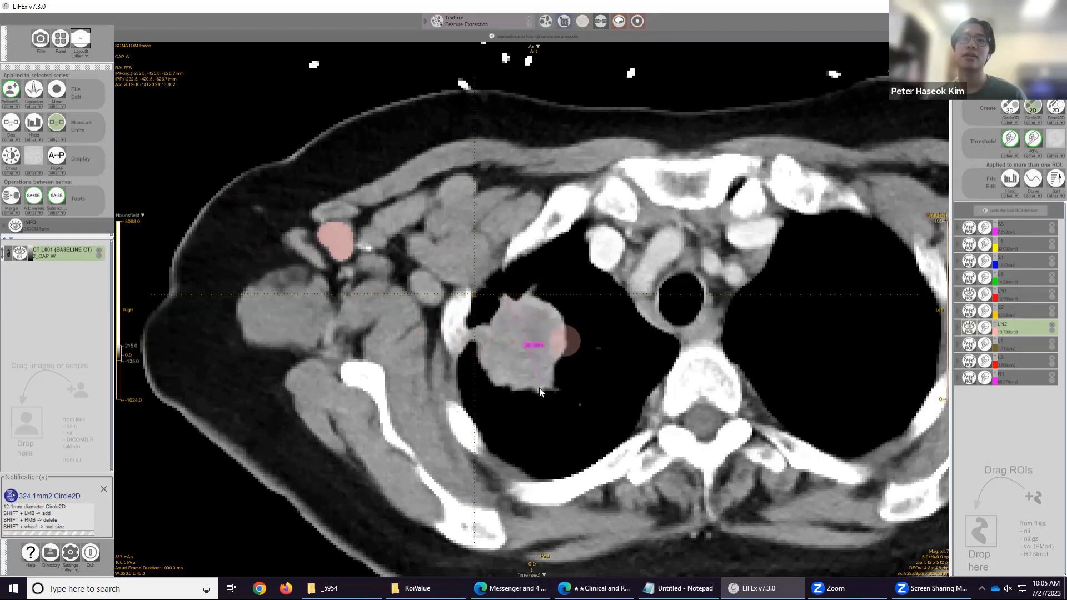
click(58, 127)
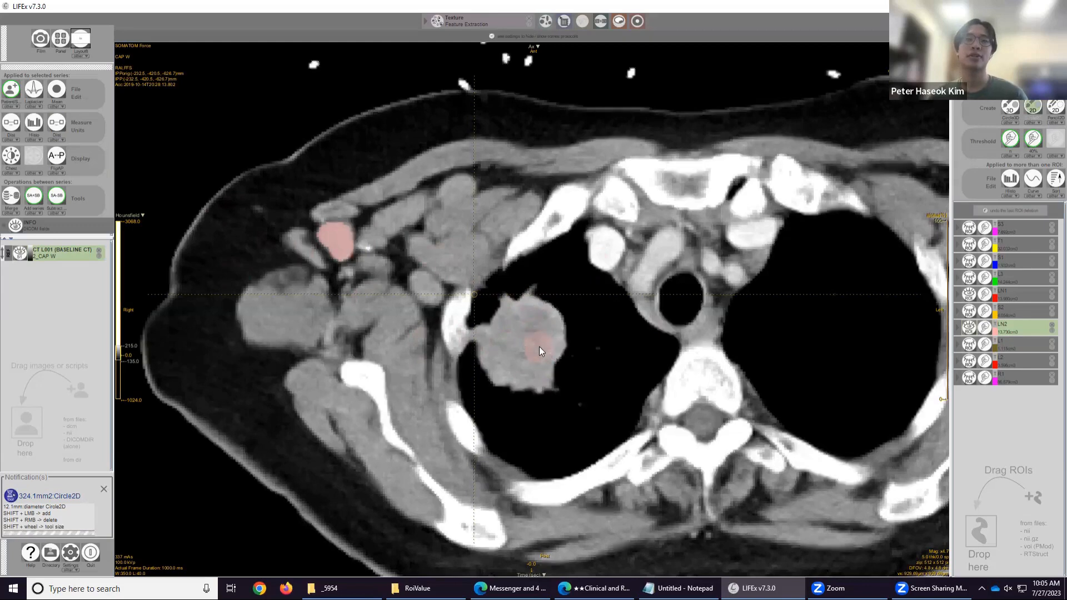
Scroll up and down through the chest slices to review the lymph node ROIs LN1 and LN2.
scroll(528, 337, down, 3)
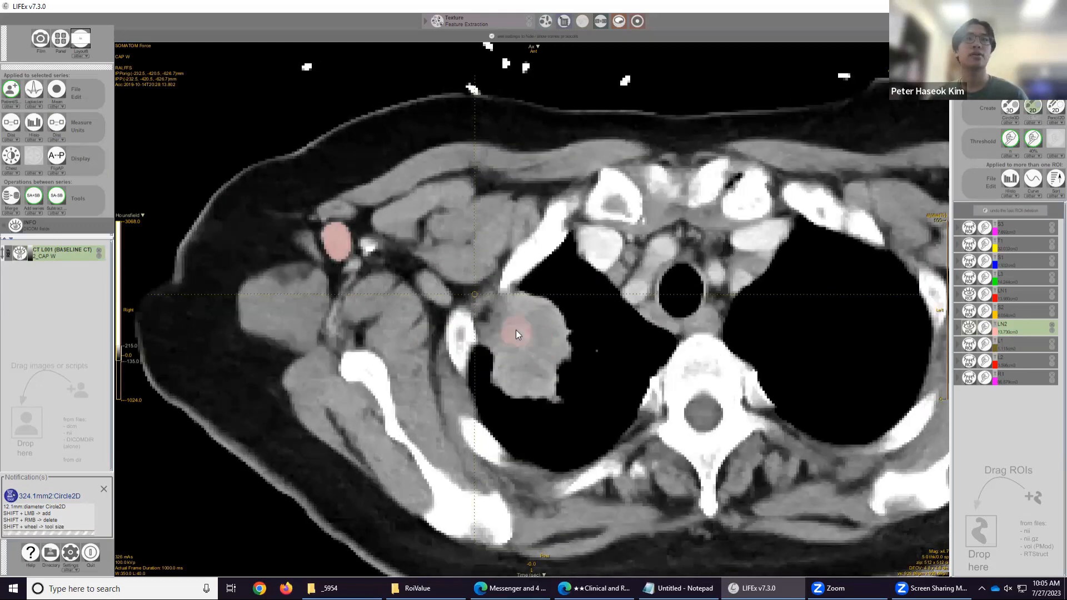
scroll(516, 328, down, 6)
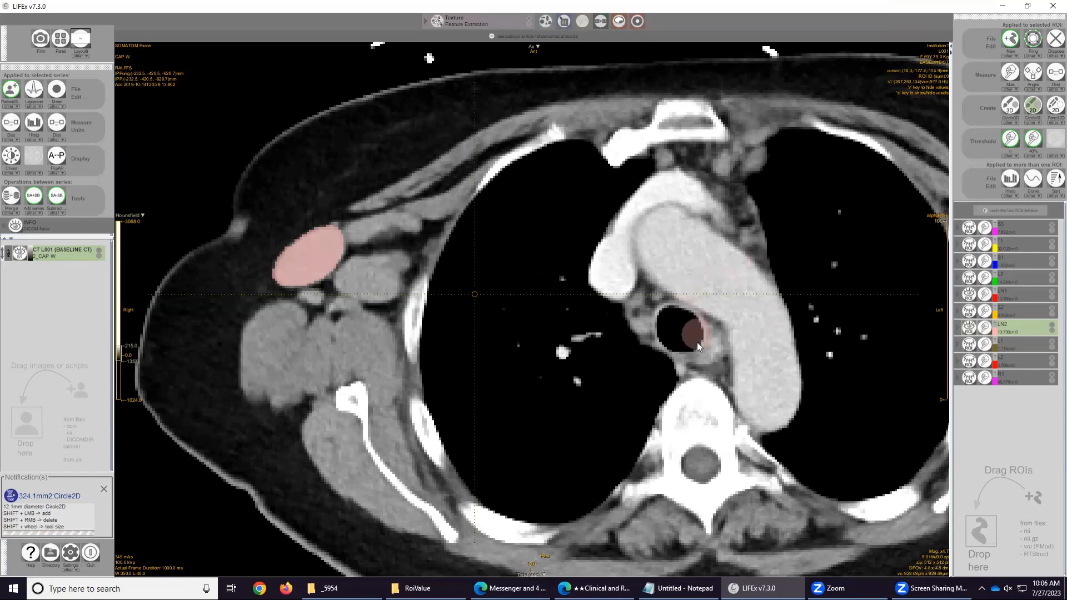
scroll(550, 336, down, 4)
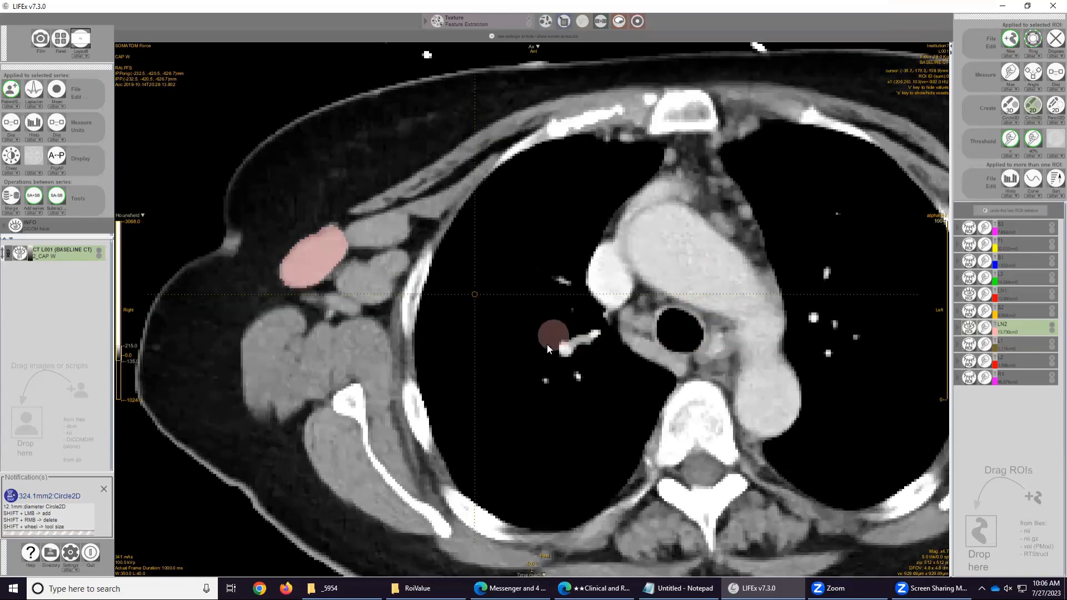
scroll(533, 322, up, 3)
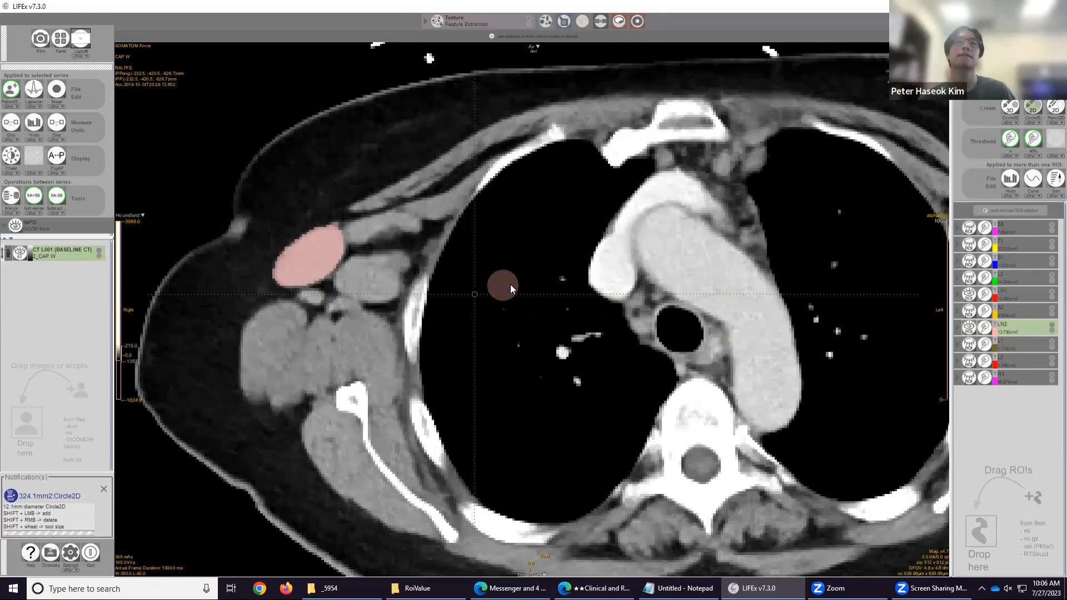
scroll(630, 400, down, 4)
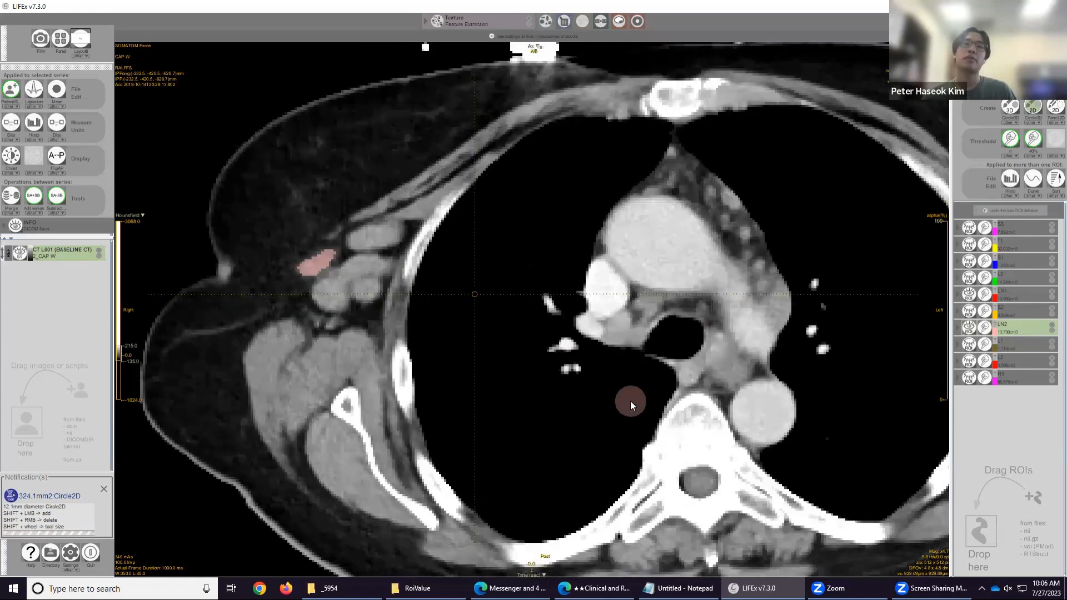
scroll(630, 404, down, 2)
scroll(790, 296, up, 2)
drag(790, 295, 760, 303)
scroll(760, 302, down, 5)
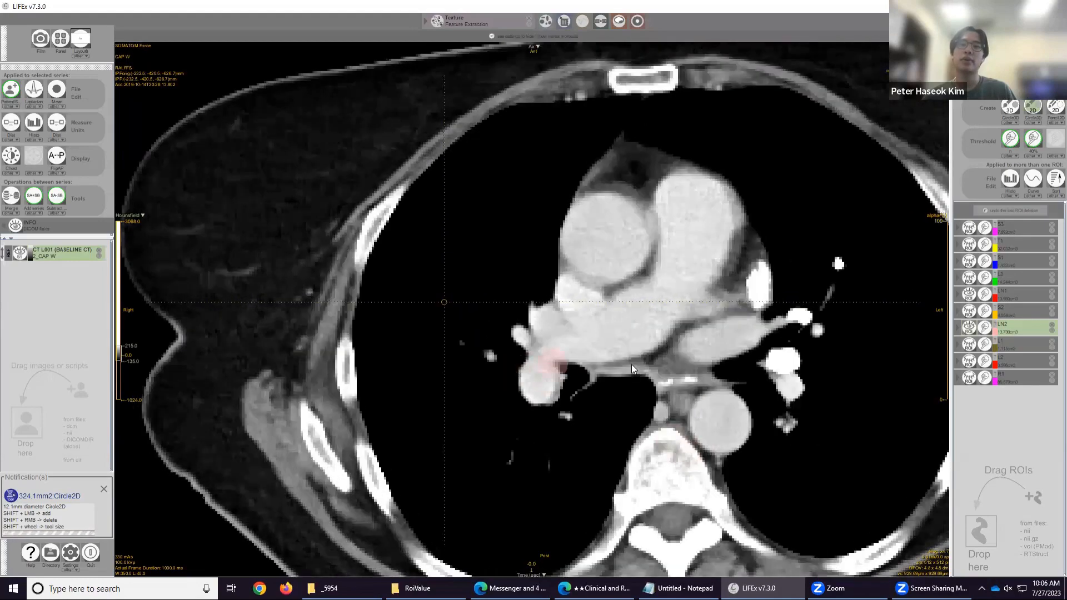
scroll(631, 366, up, 5)
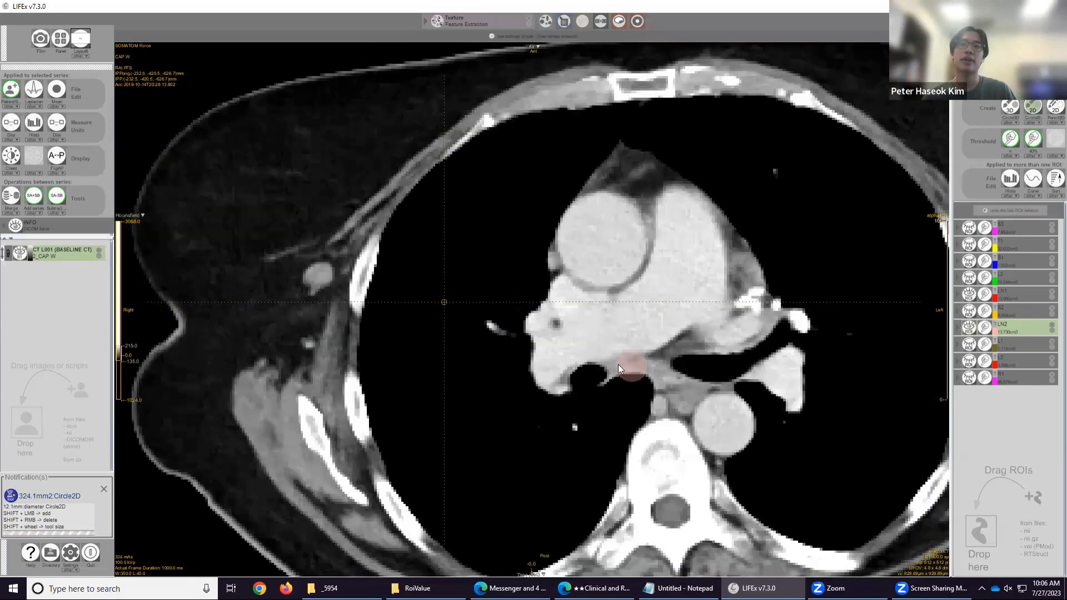
scroll(531, 349, down, 6)
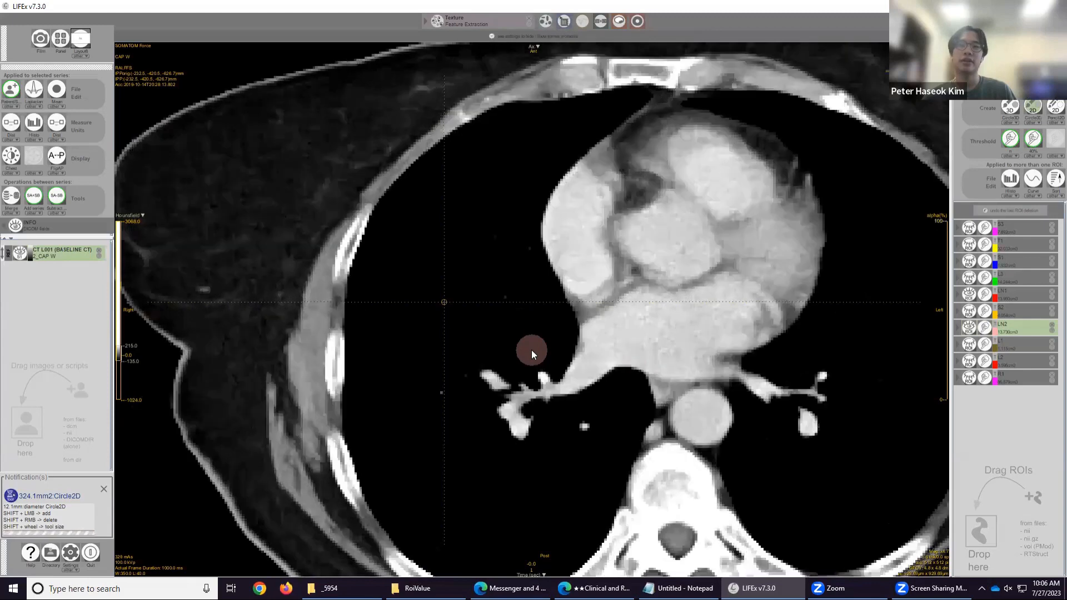
scroll(531, 349, up, 8)
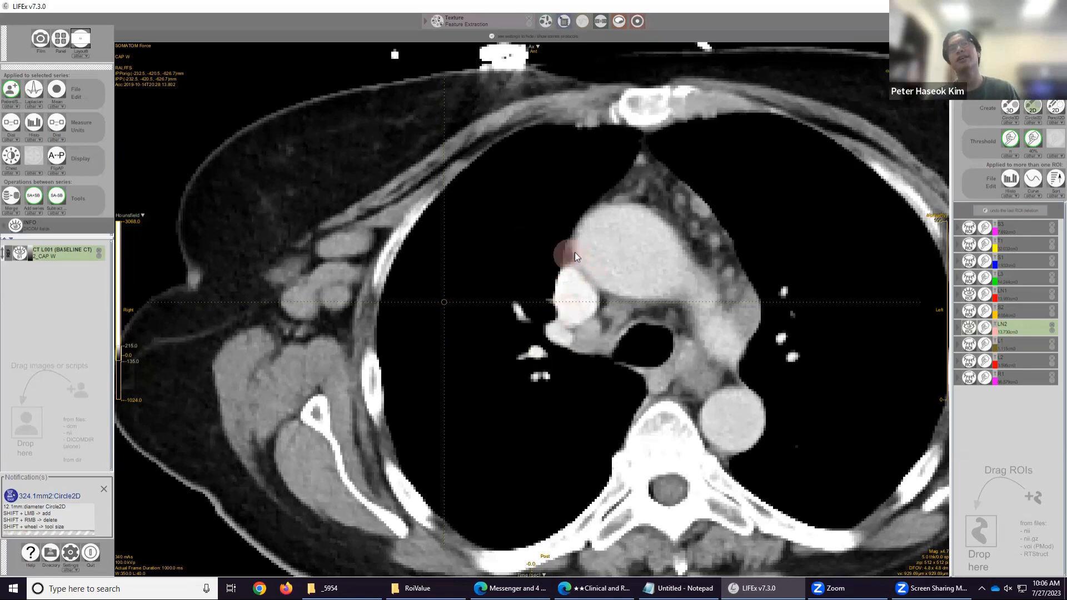
scroll(669, 378, up, 8)
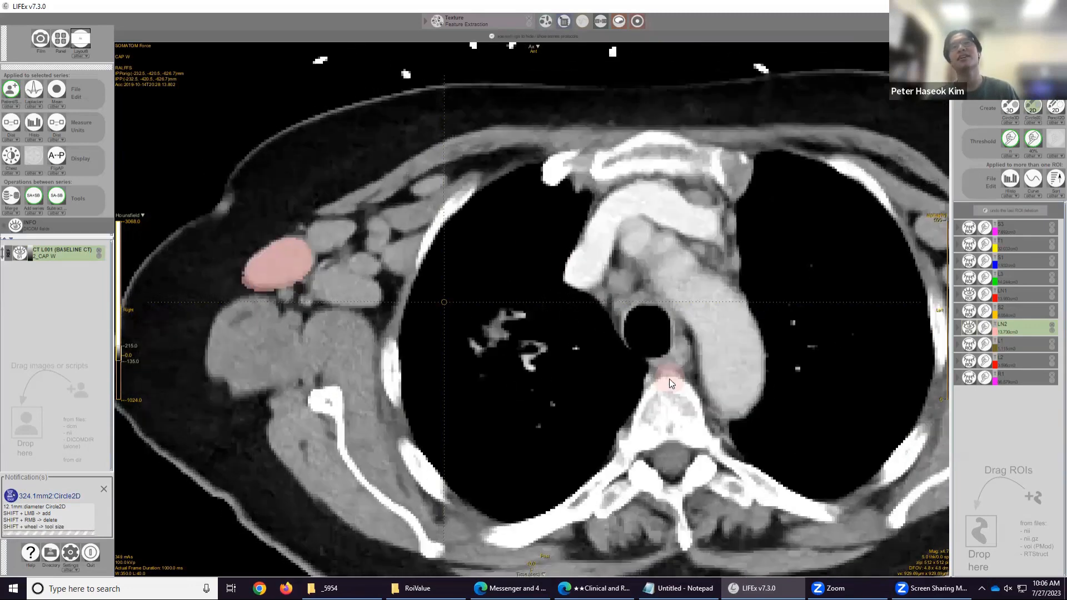
scroll(670, 378, up, 5)
scroll(669, 379, down, 10)
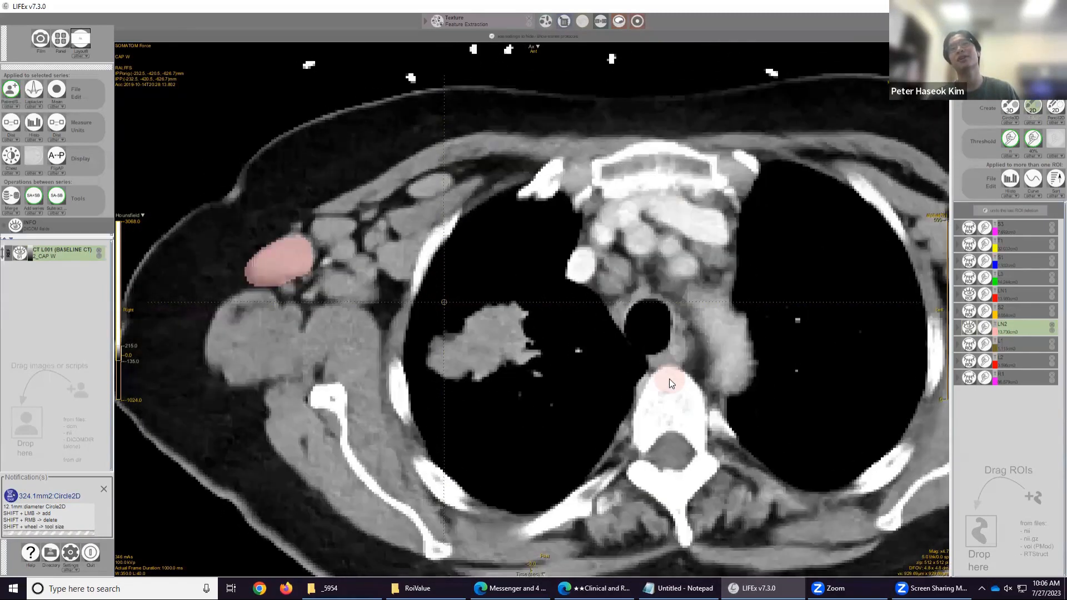
scroll(669, 379, up, 12)
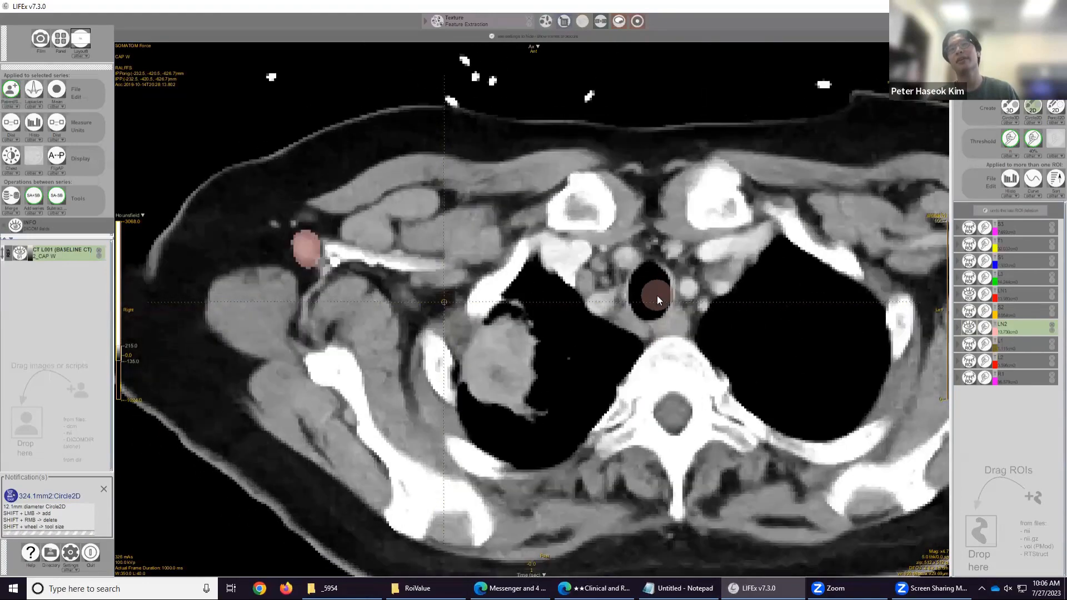
scroll(657, 296, down, 10)
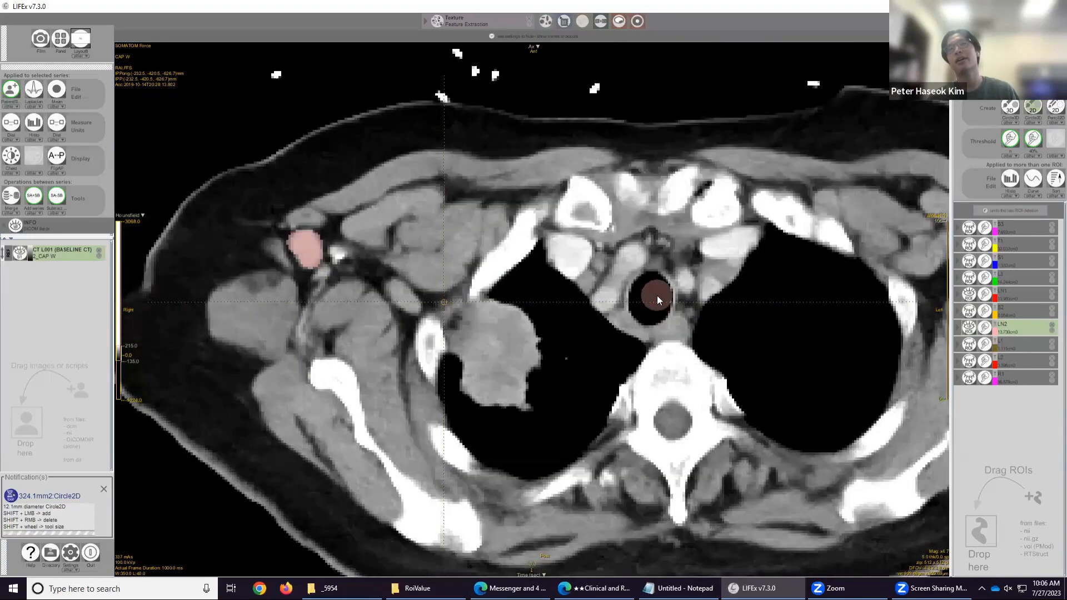
scroll(657, 295, down, 10)
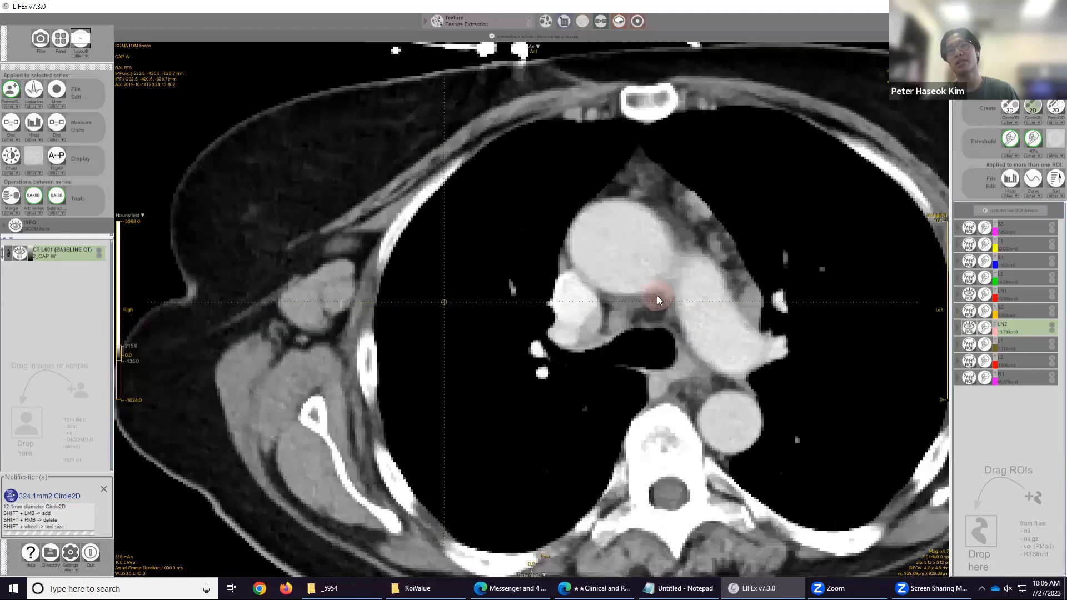
scroll(657, 295, up, 5)
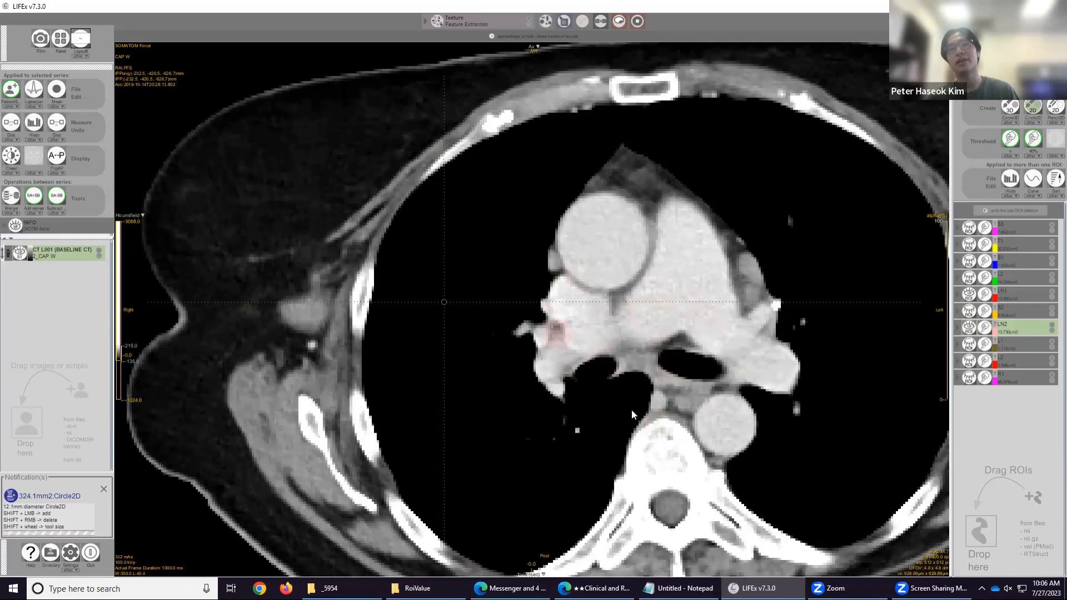
scroll(621, 385, down, 8)
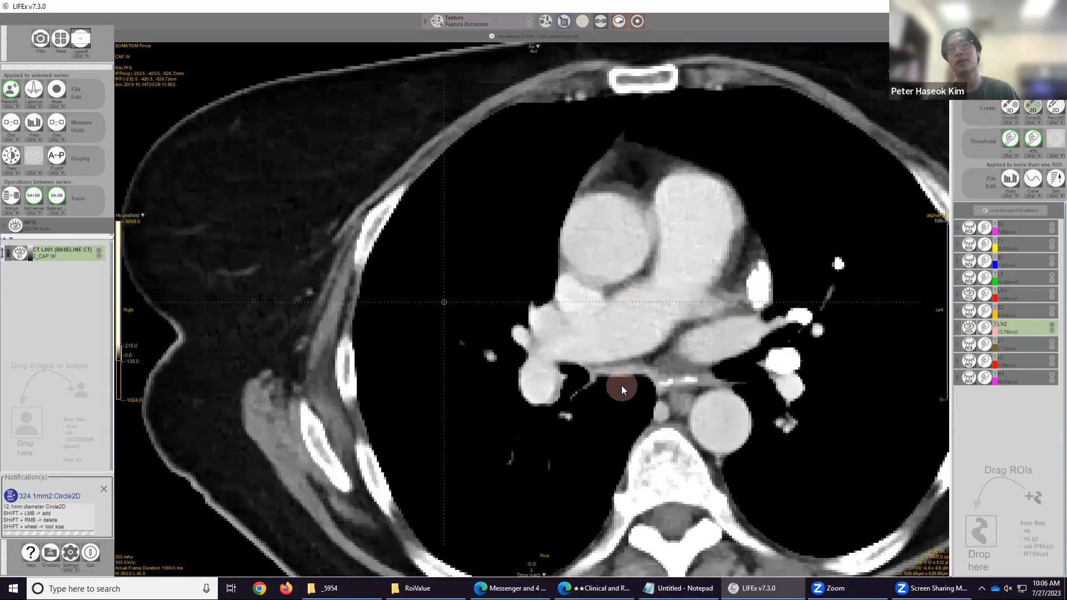
scroll(621, 385, up, 10)
scroll(621, 385, down, 3)
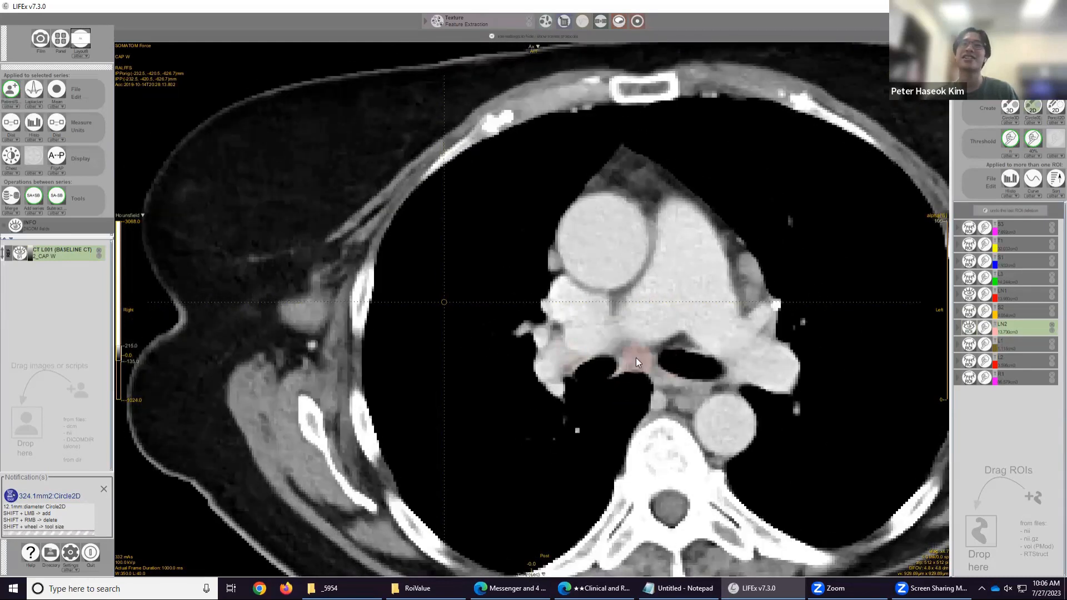
scroll(637, 361, up, 3)
scroll(637, 361, up, 6)
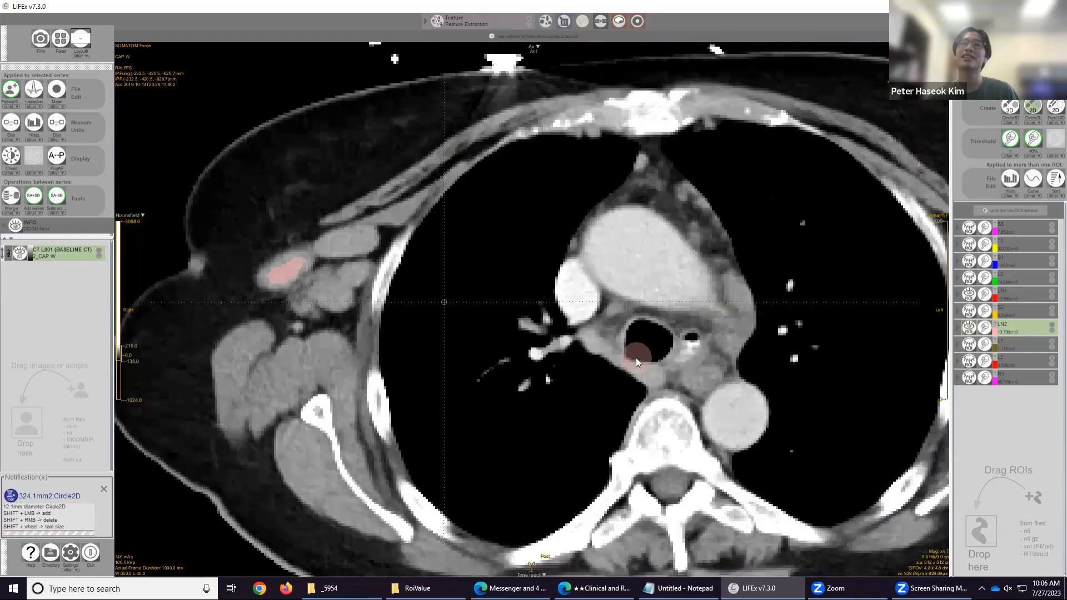
scroll(637, 361, up, 10)
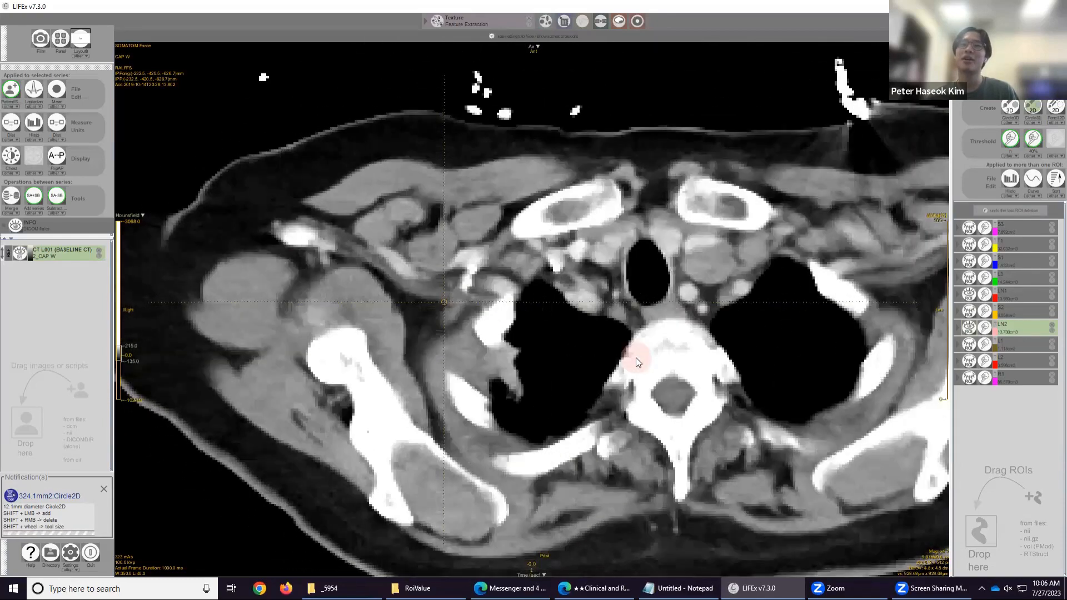
Browse back and forth through the upper chest slices, inspecting the painted lymph node regions and the lesion.
scroll(636, 361, down, 10)
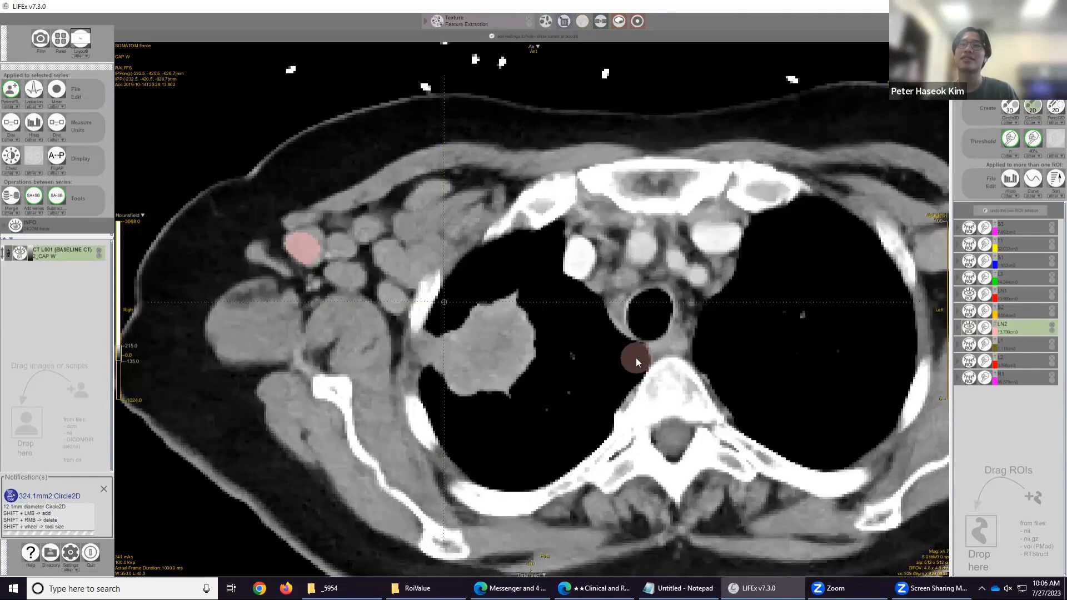
scroll(637, 361, up, 10)
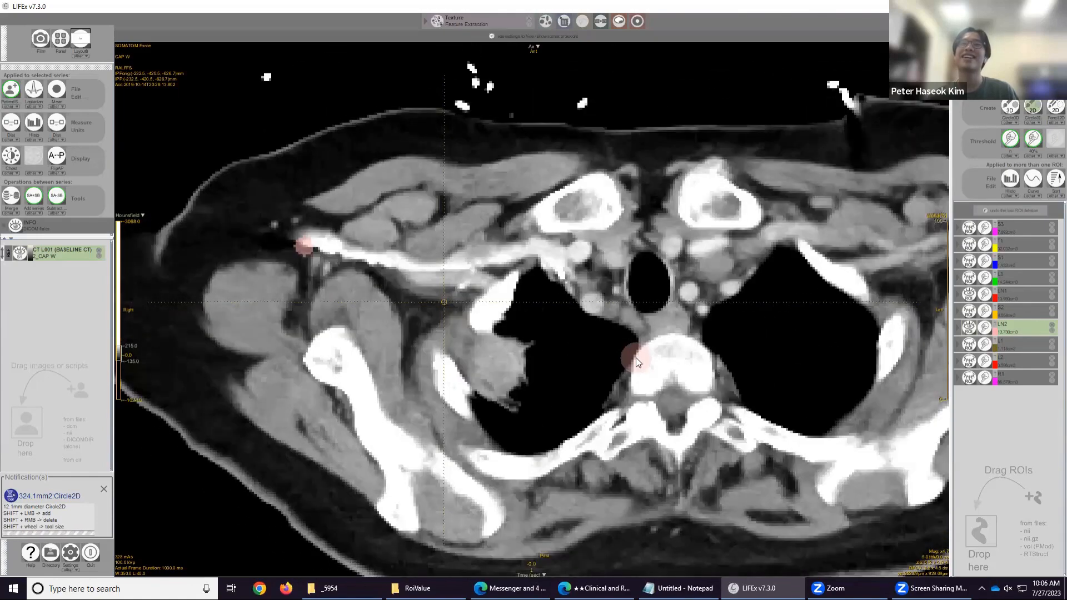
scroll(637, 362, down, 4)
scroll(637, 362, down, 4)
scroll(637, 359, down, 5)
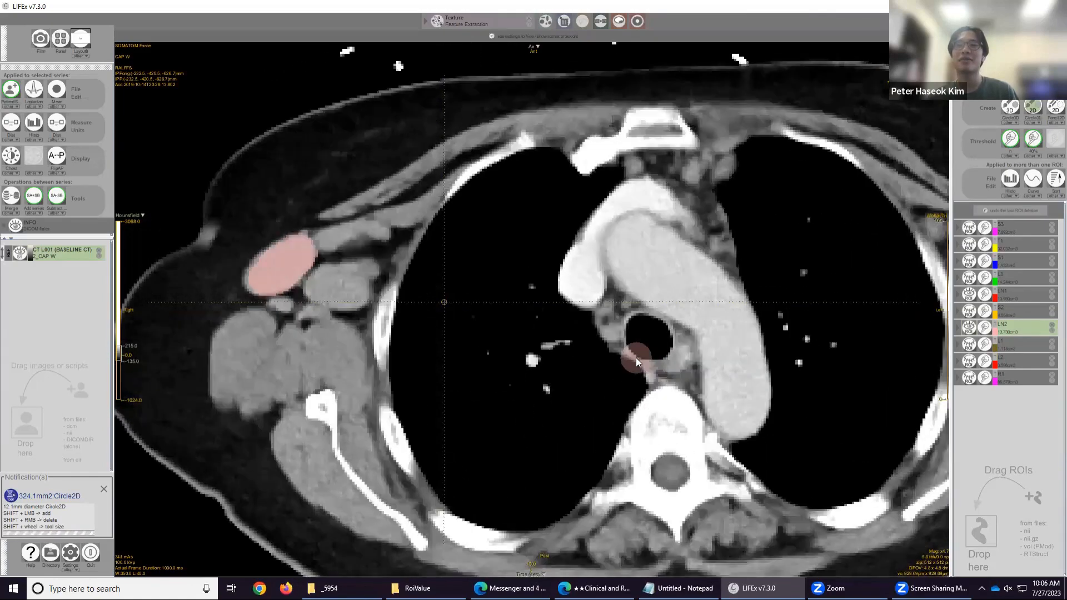
scroll(646, 376, down, 5)
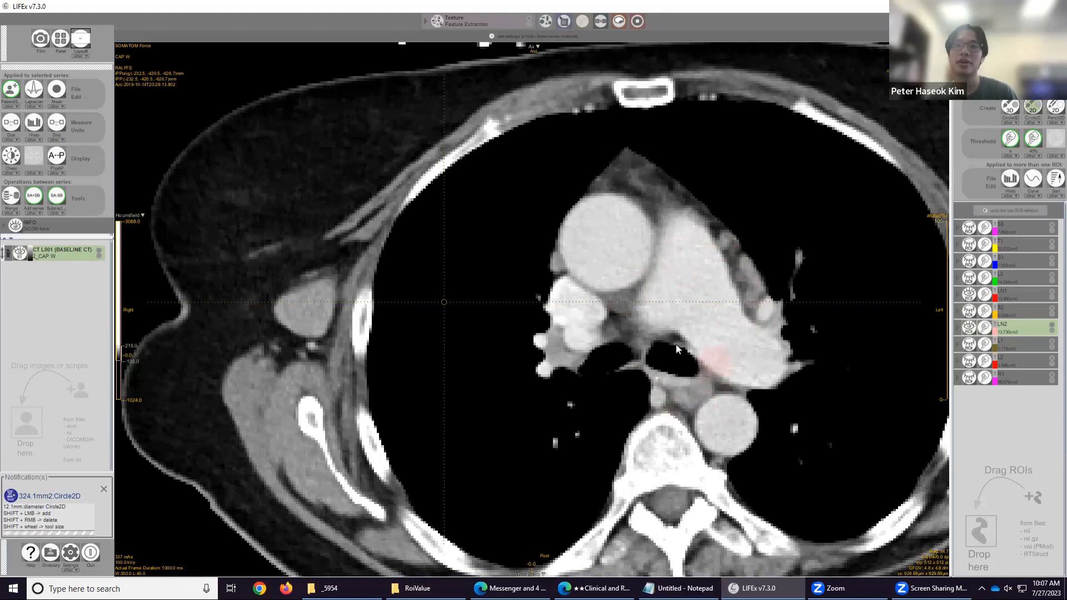
scroll(666, 344, up, 3)
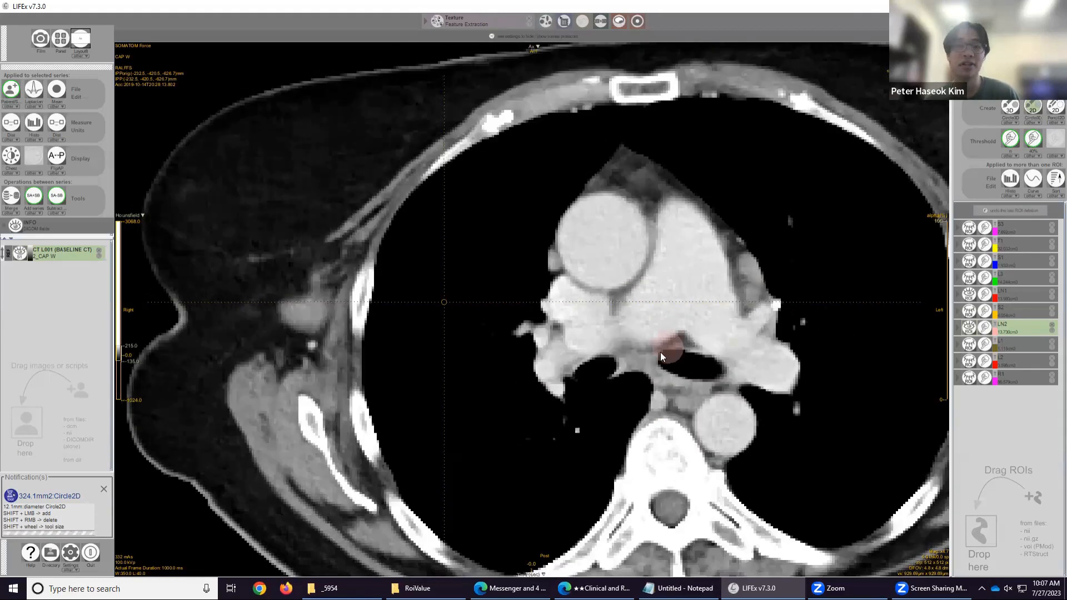
scroll(660, 352, up, 6)
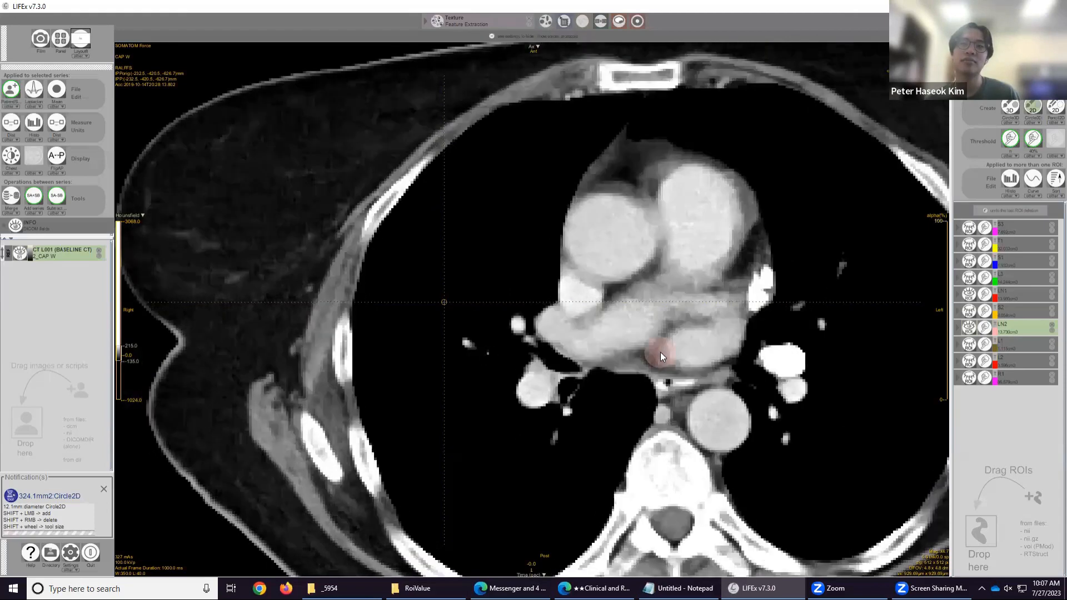
scroll(660, 352, down, 5)
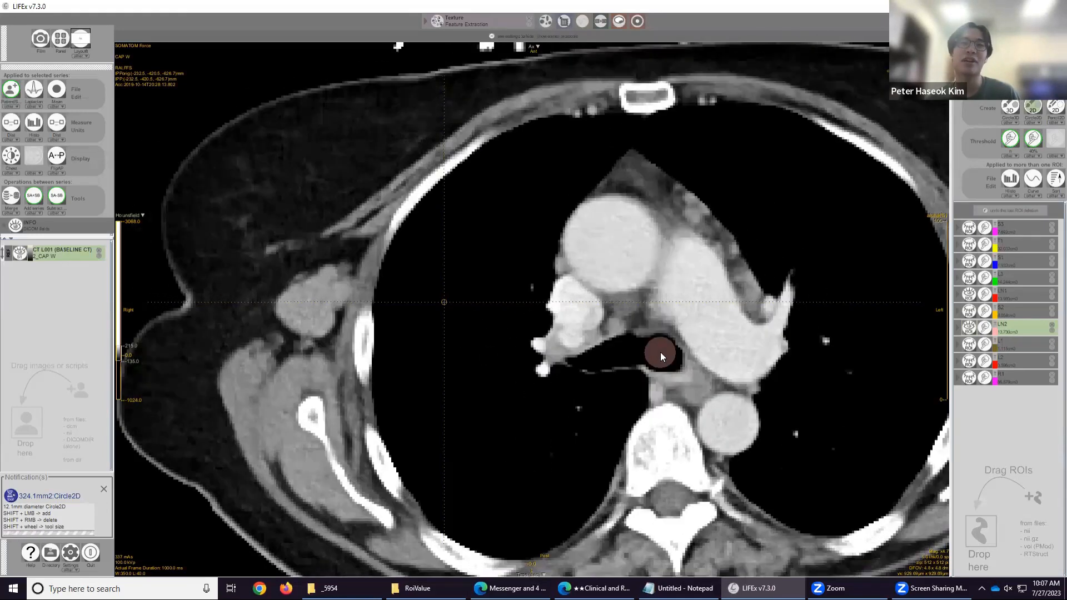
scroll(660, 352, up, 4)
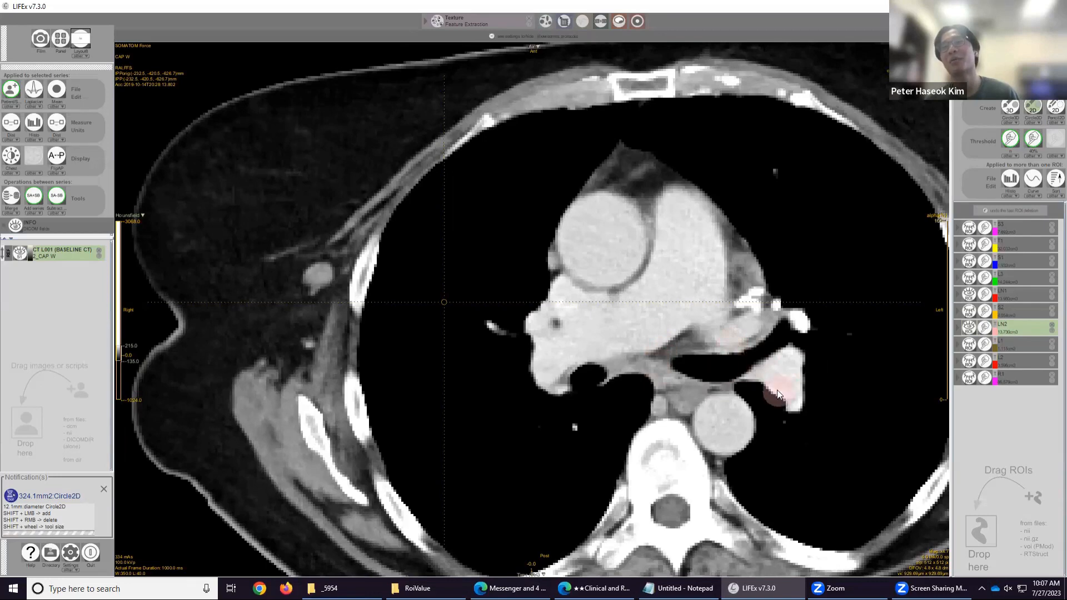
scroll(676, 387, down, 8)
scroll(675, 388, up, 4)
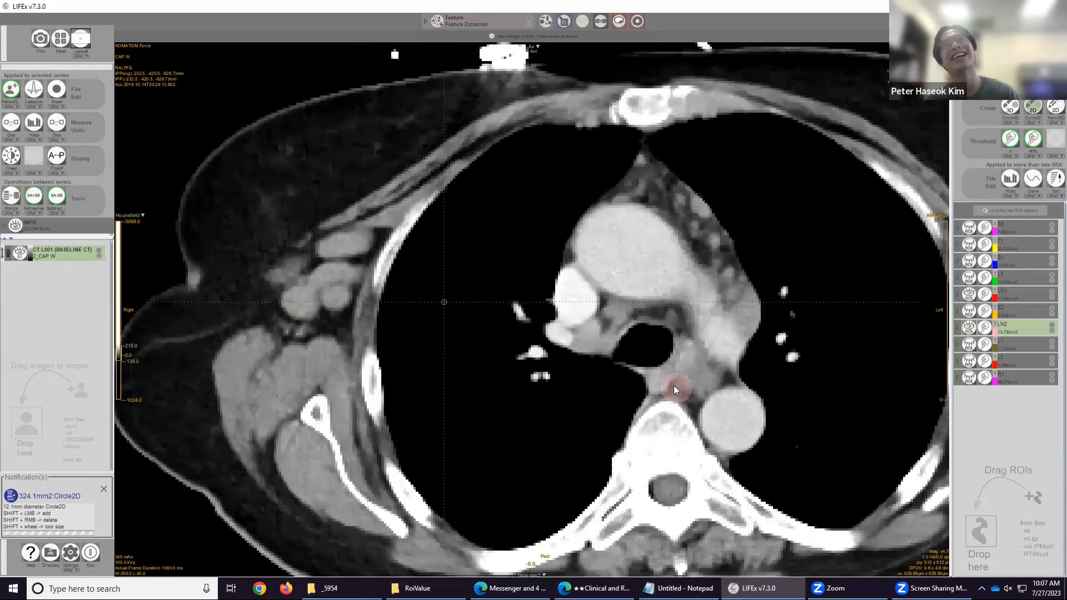
scroll(673, 385, down, 4)
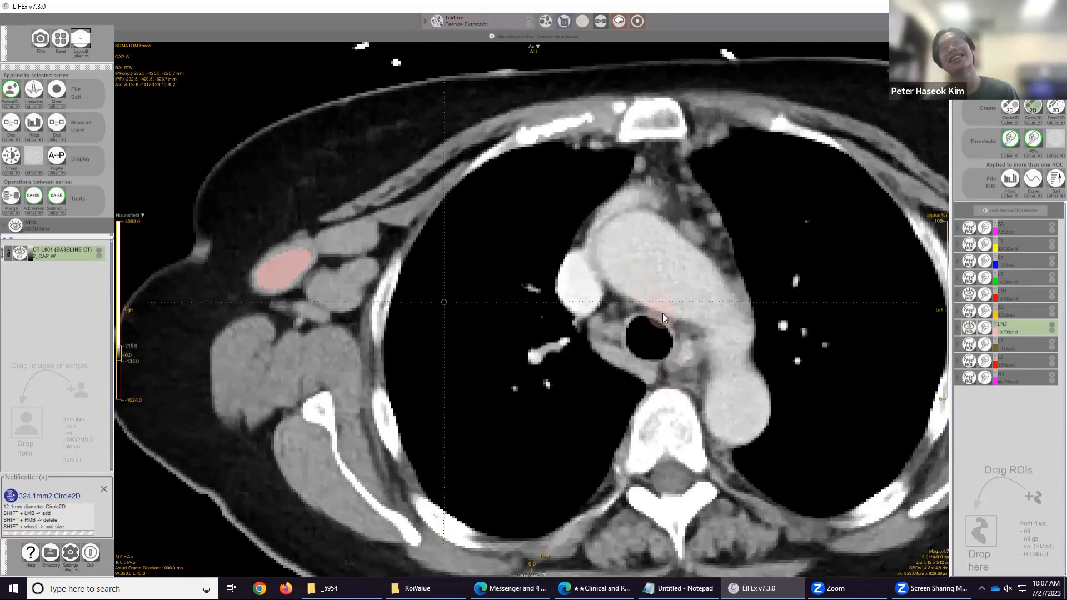
scroll(663, 313, up, 8)
scroll(612, 332, down, 10)
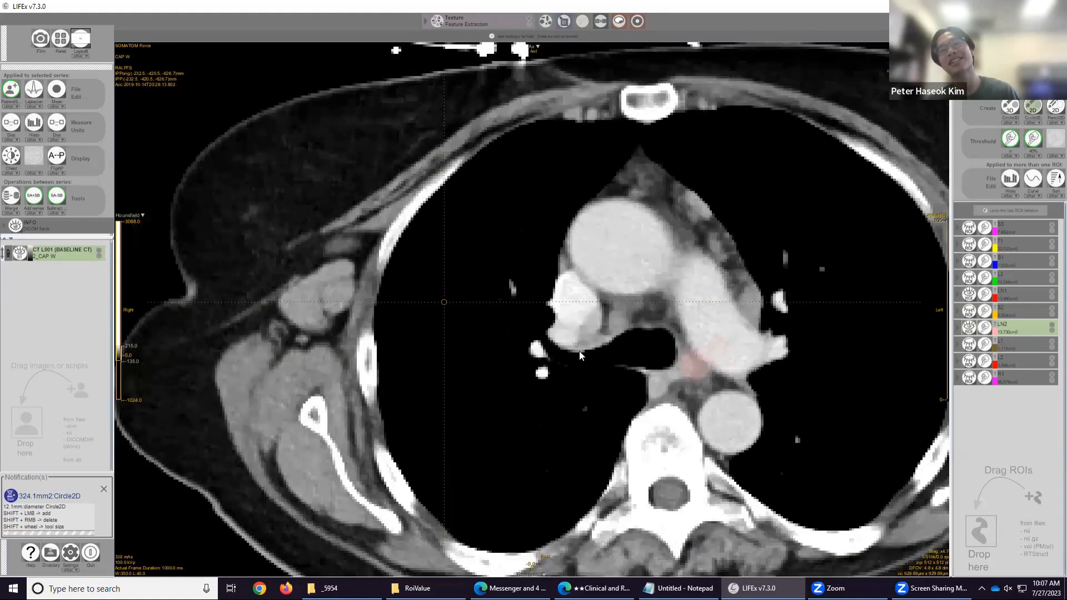
scroll(618, 330, down, 6)
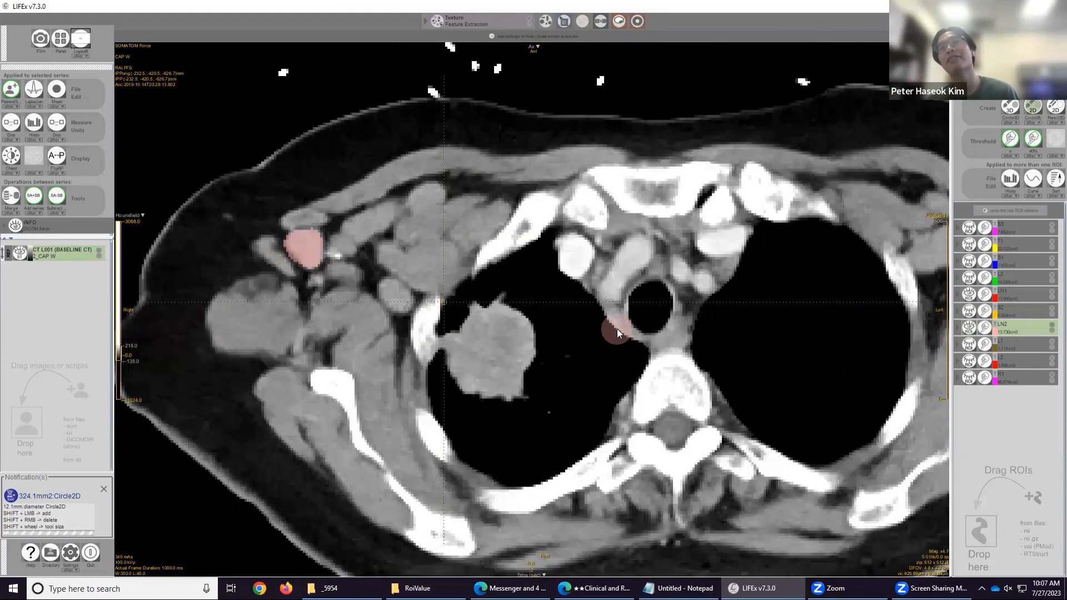
scroll(618, 326, down, 10)
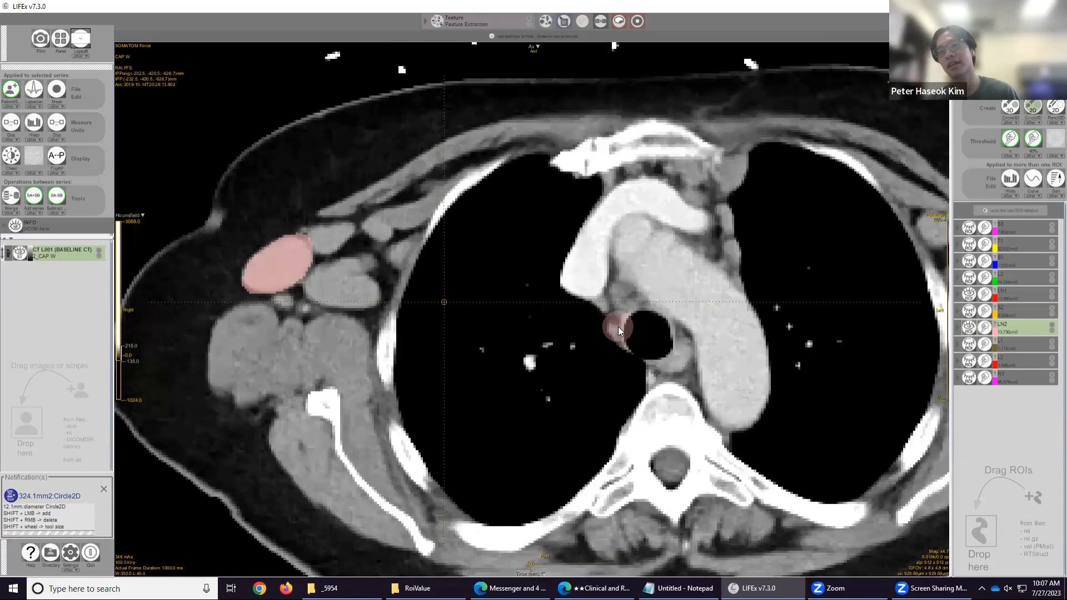
scroll(663, 358, down, 5)
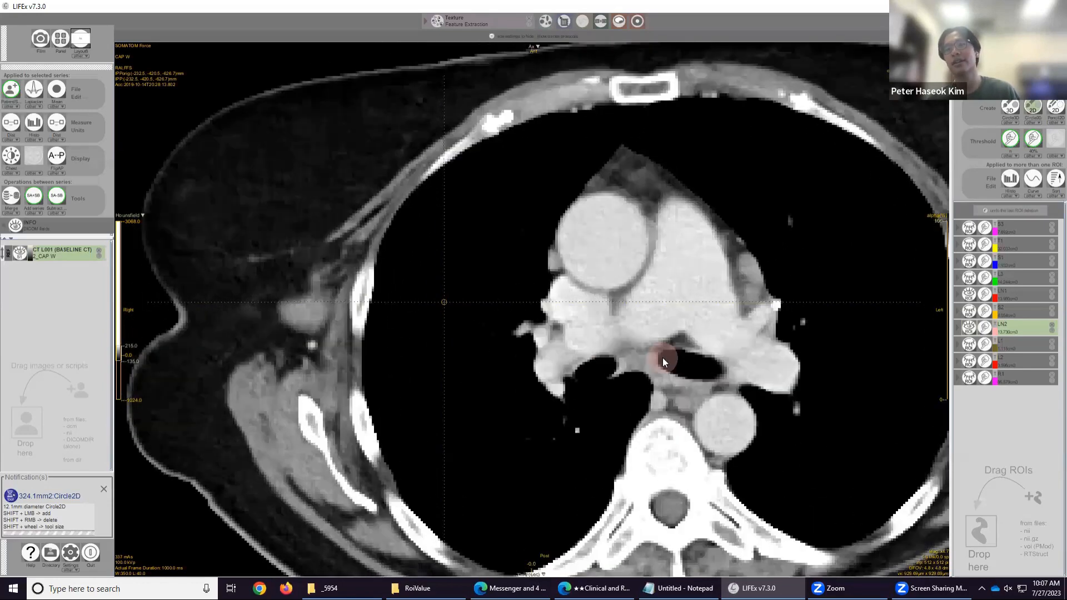
scroll(662, 358, up, 8)
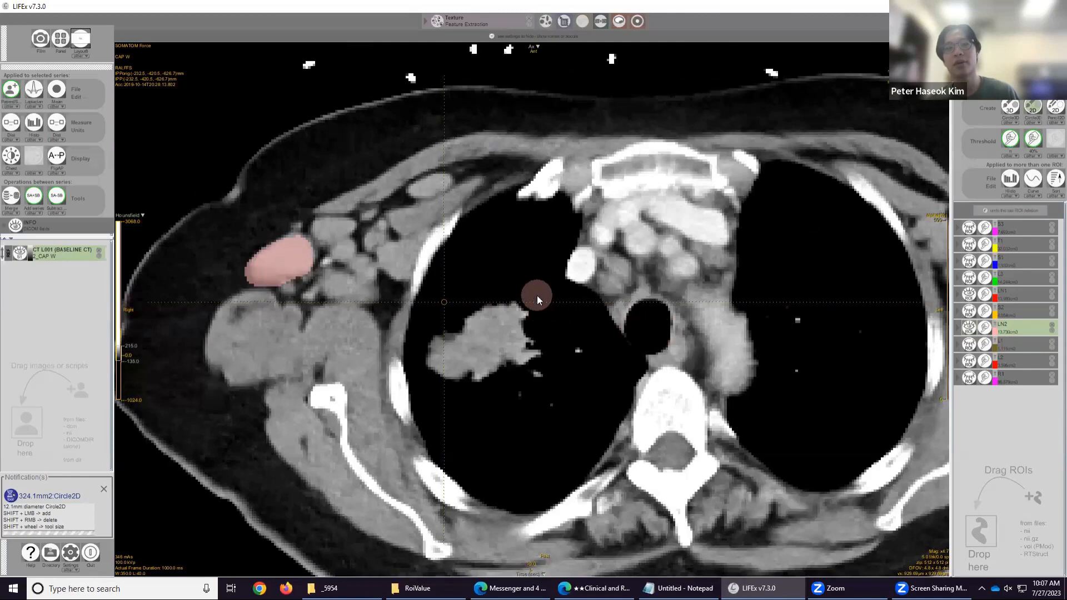
scroll(718, 335, down, 4)
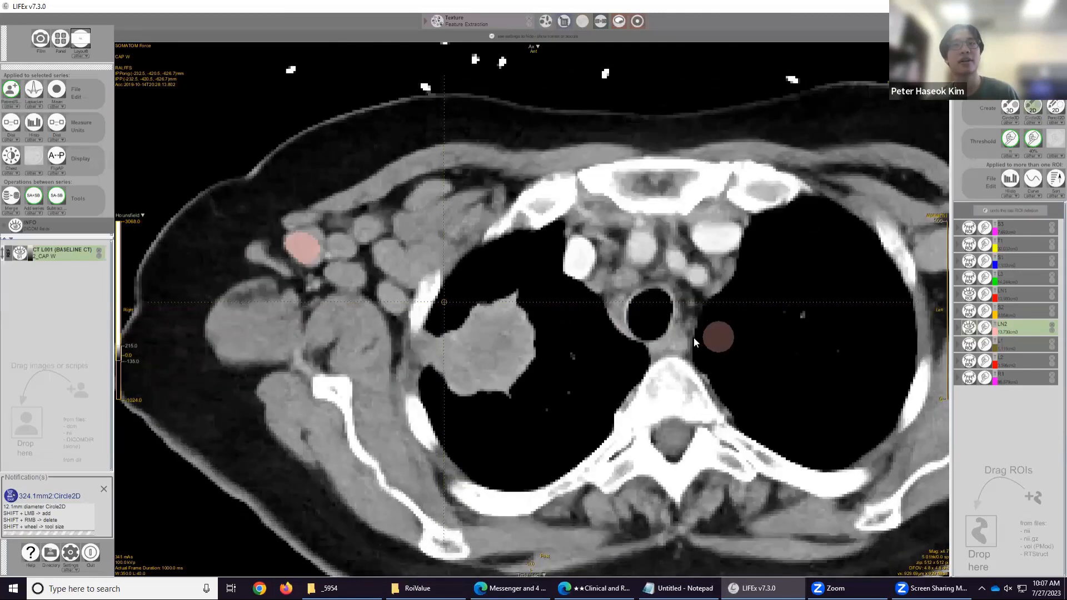
scroll(607, 338, down, 6)
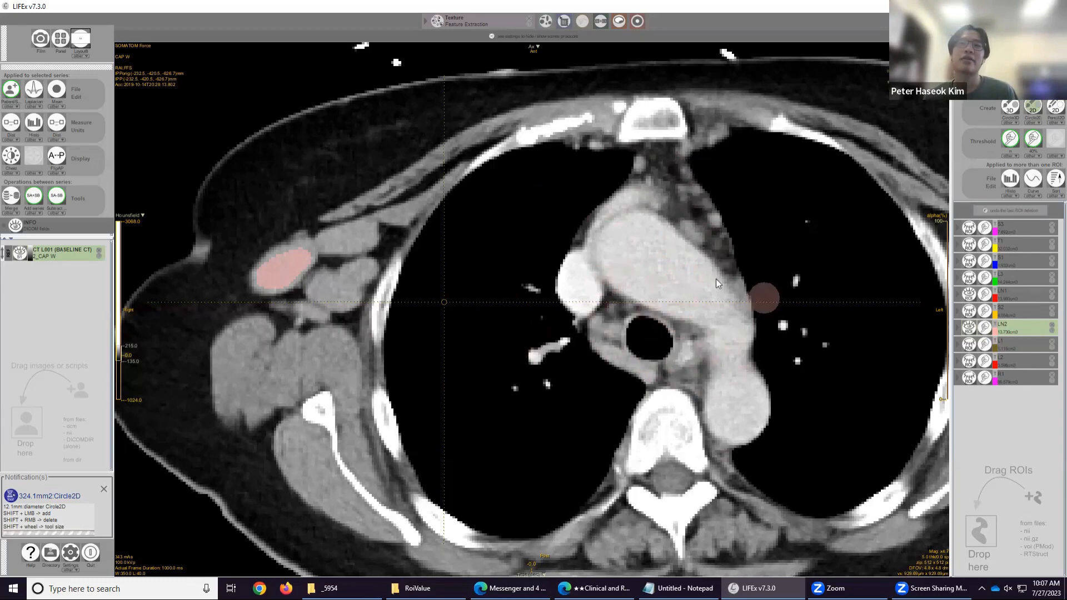
scroll(695, 313, down, 4)
scroll(694, 313, up, 10)
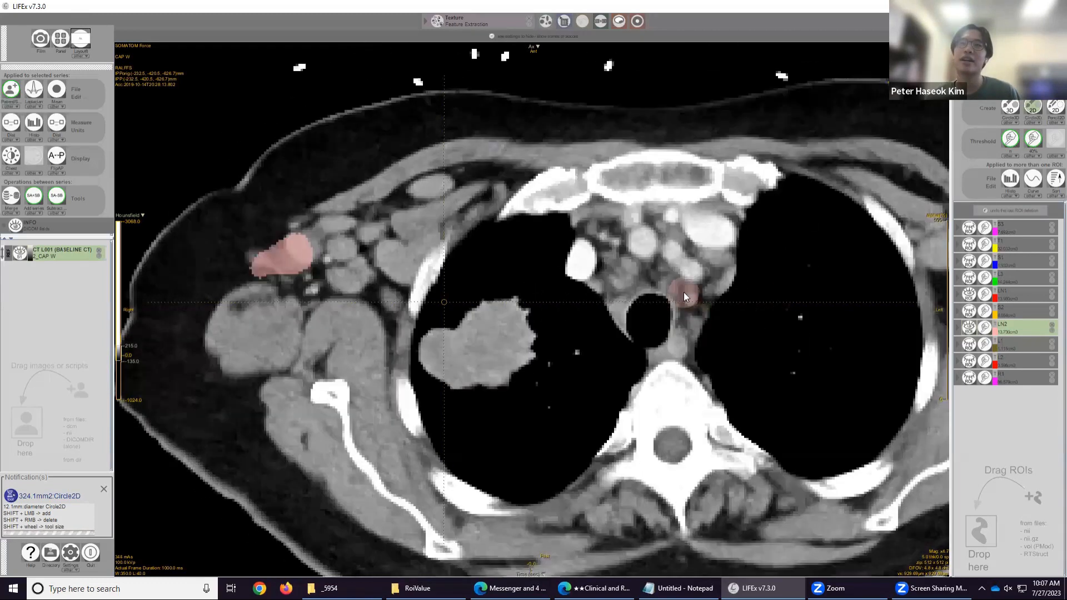
scroll(683, 293, up, 6)
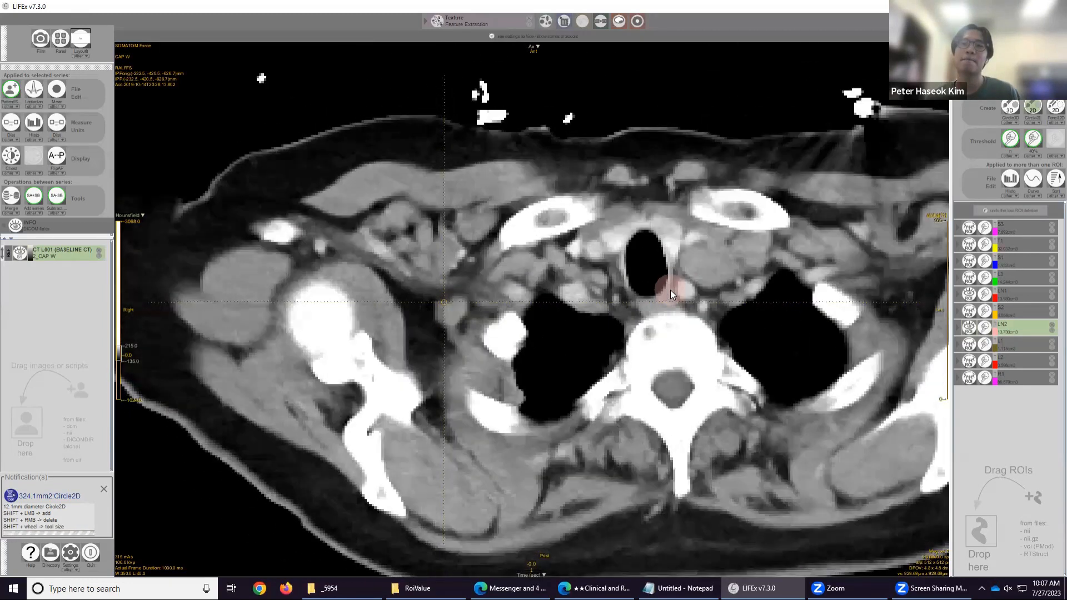
scroll(666, 295, down, 8)
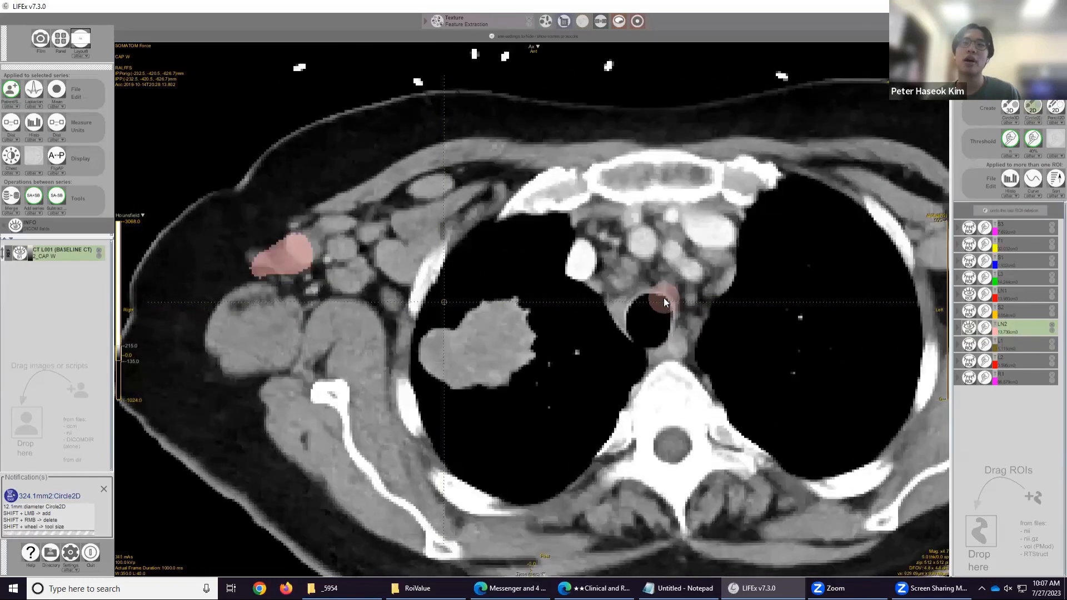
scroll(663, 298, down, 4)
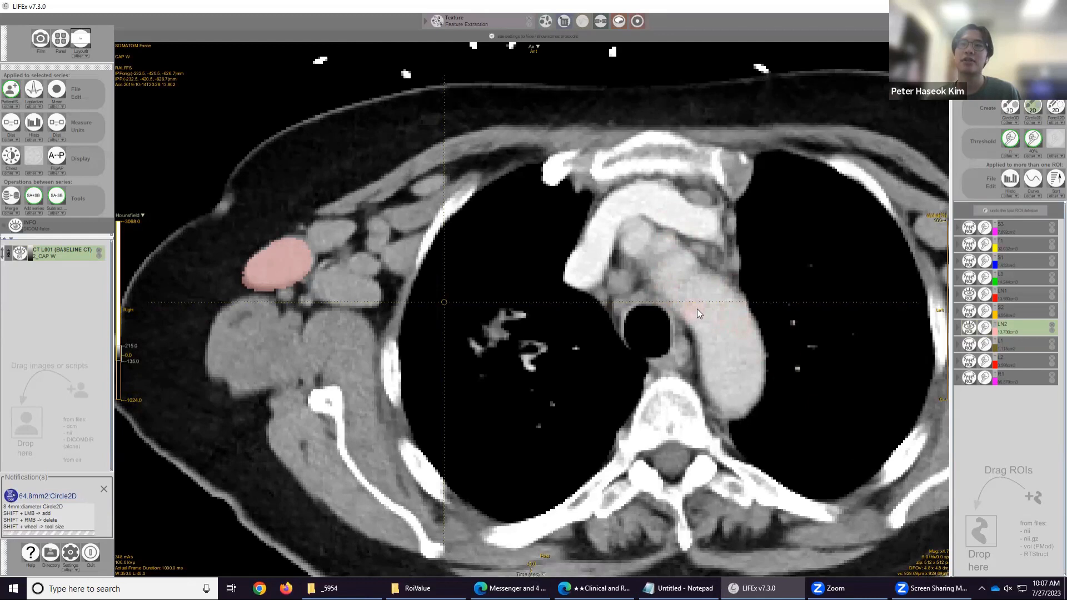
Paint two elongated strokes into LN2 across the aorta, enlarge the brush, and erase them again.
drag(728, 301, 774, 400)
drag(732, 278, 824, 329)
shift+scroll(800, 315, up, 3)
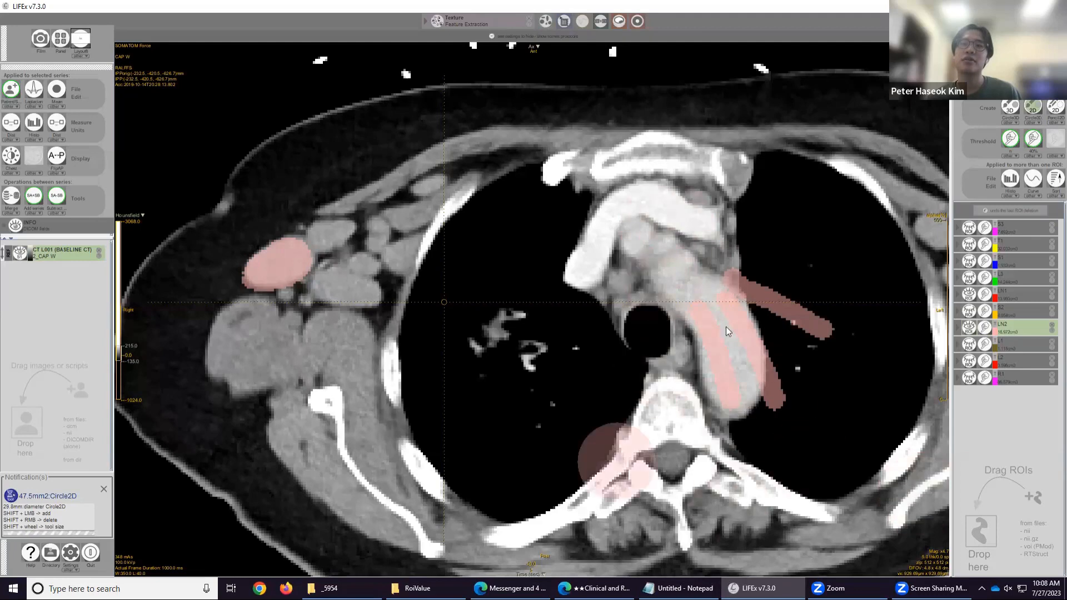
mouse_move(833, 327)
mouse_down()
mouse_move(734, 361)
mouse_move(763, 304)
mouse_up()
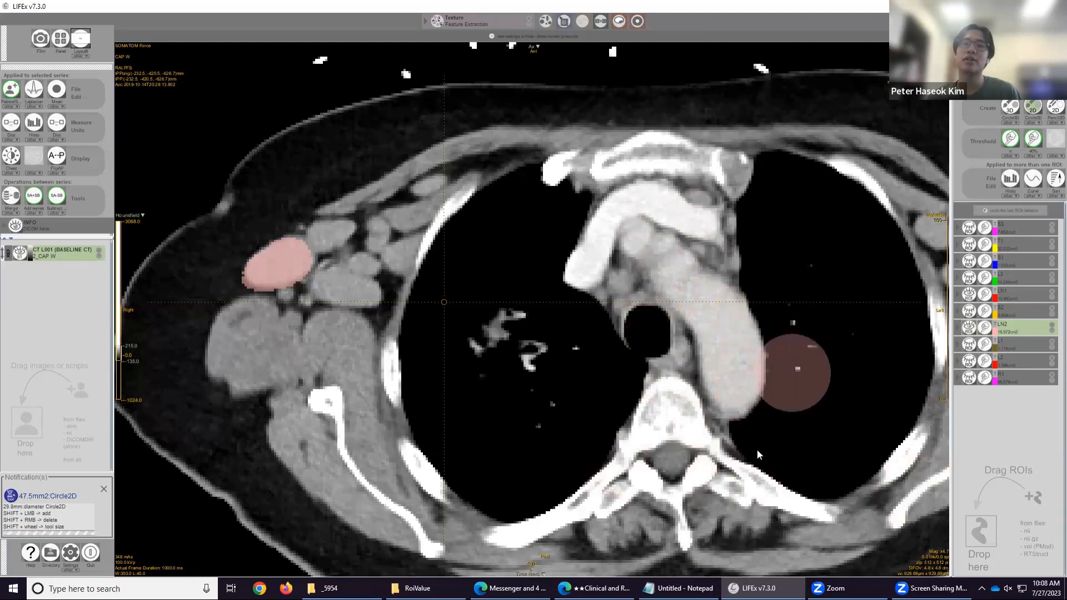
Display the histogram of LN1 and LN2 and close it.
scroll(729, 319, down, 3)
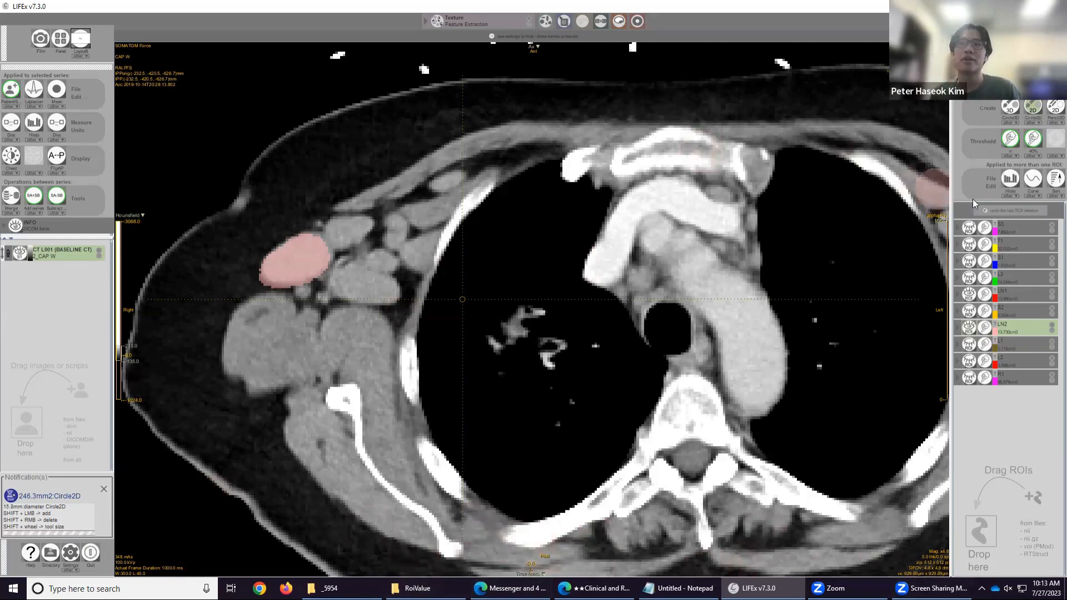
click(1010, 178)
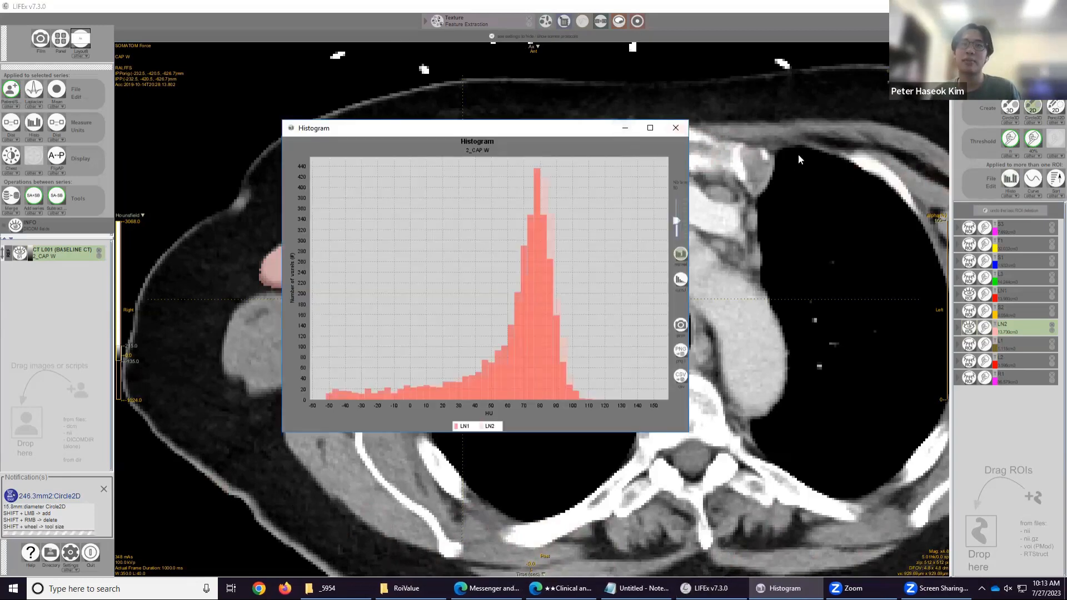
click(673, 128)
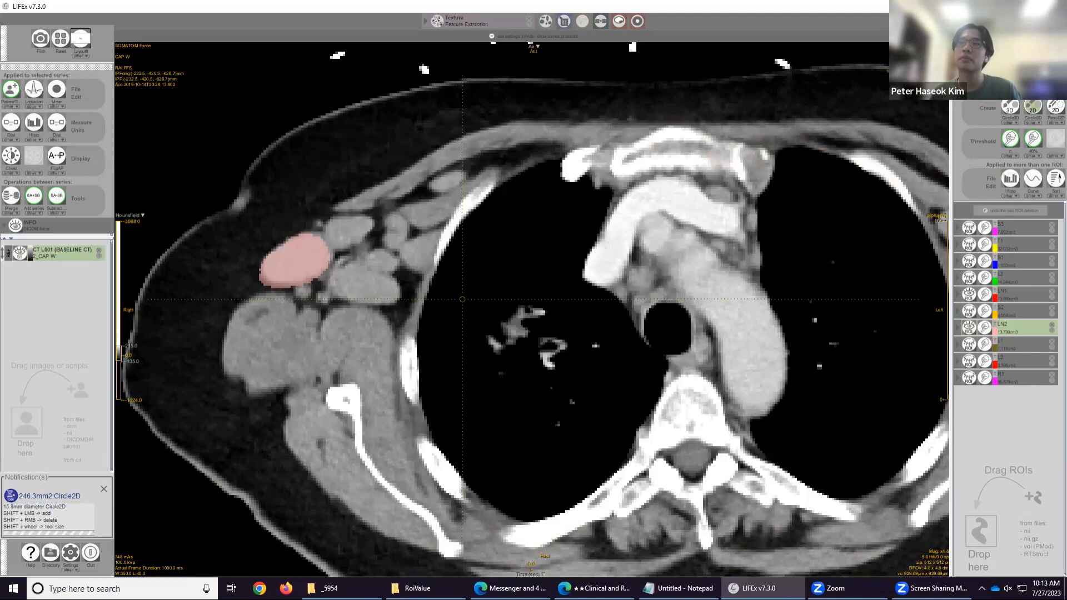
Create a new ROI with the 3D circle brush and mark a small spot in the right lung's air.
click(1011, 109)
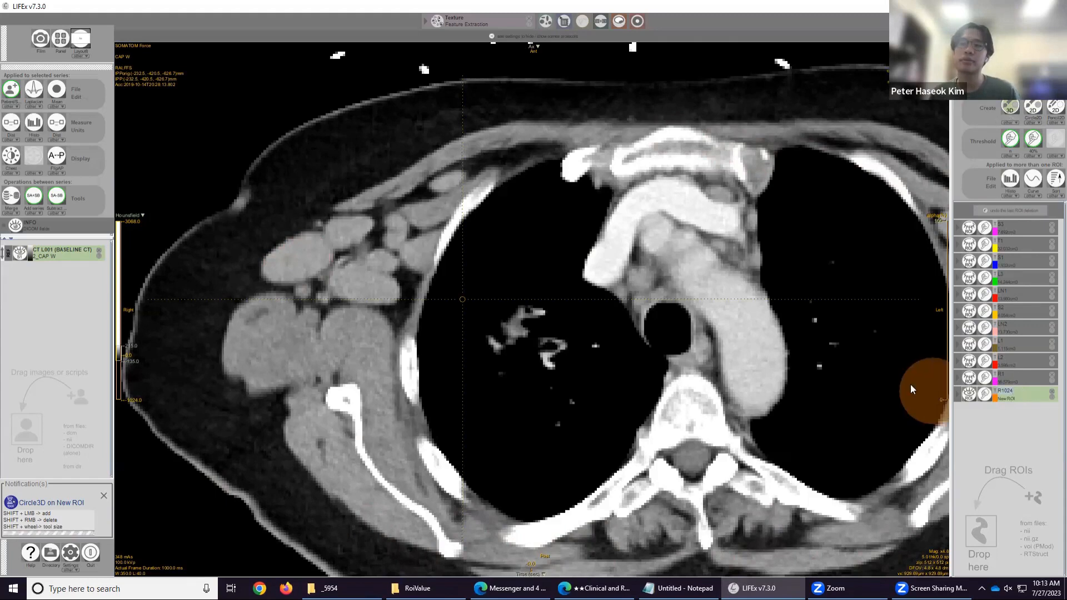
click(532, 240)
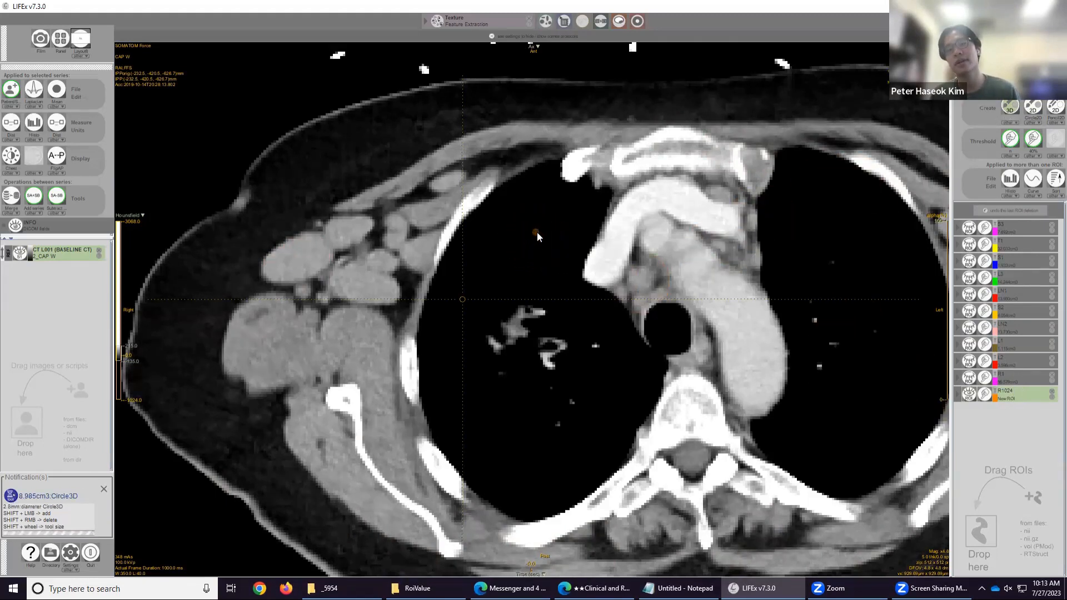
shift+click(537, 230)
scroll(597, 239, up, 1)
scroll(597, 239, down, 2)
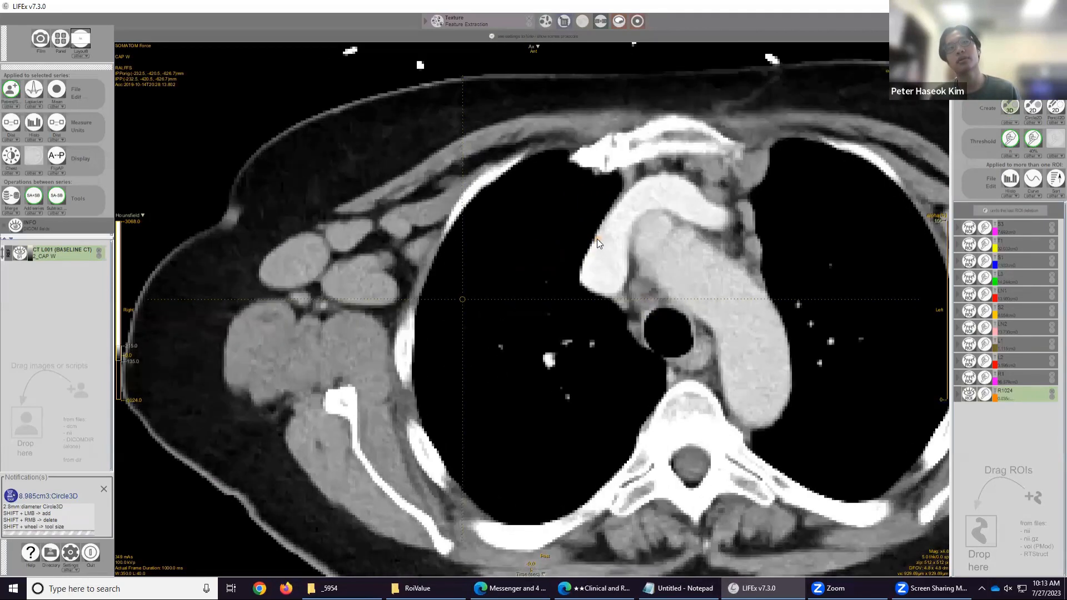
scroll(597, 239, up, 1)
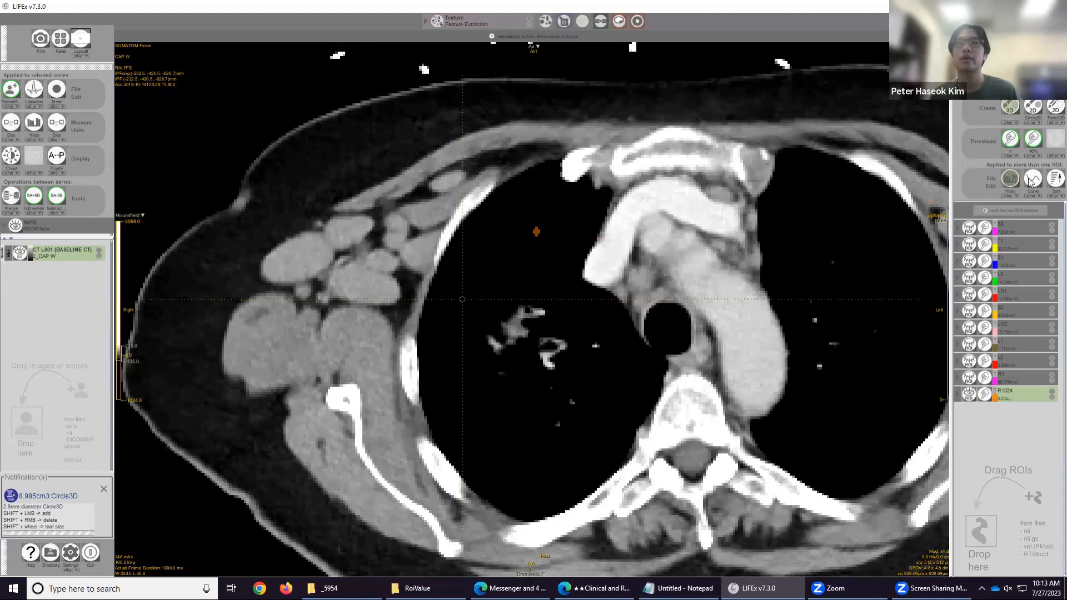
Open the new ROI's histogram, maximize and zoom into its bars, then restore and move the window aside.
click(1008, 178)
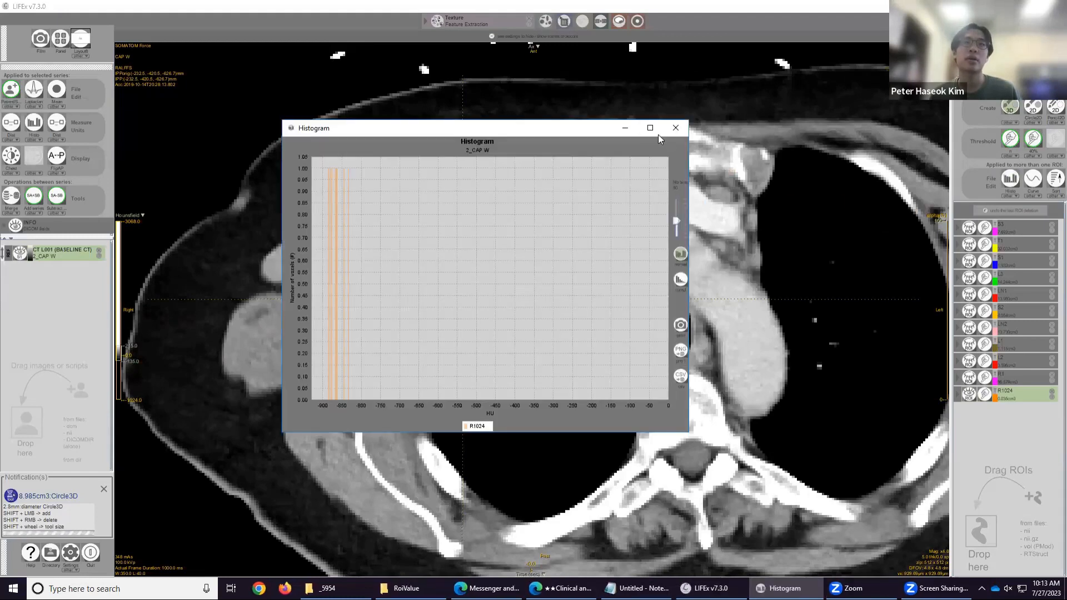
click(650, 128)
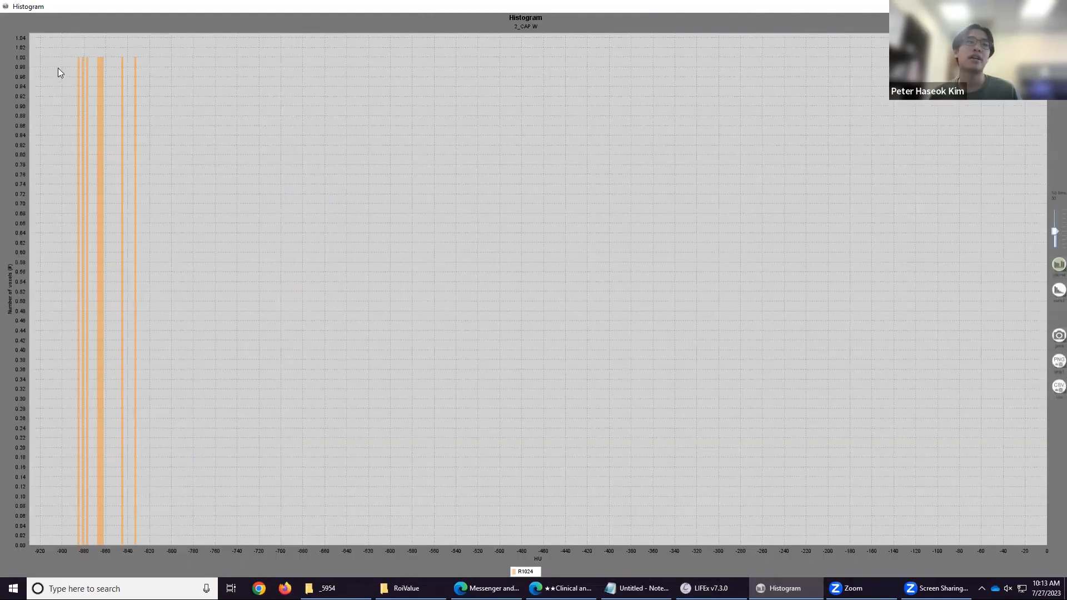
drag(72, 61, 787, 179)
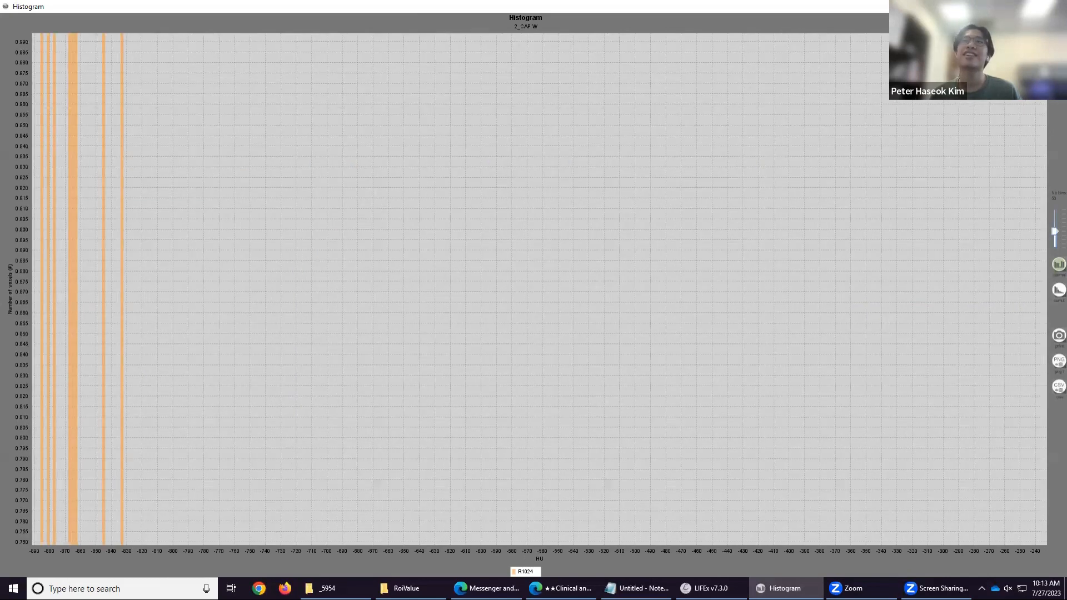
click(1029, 6)
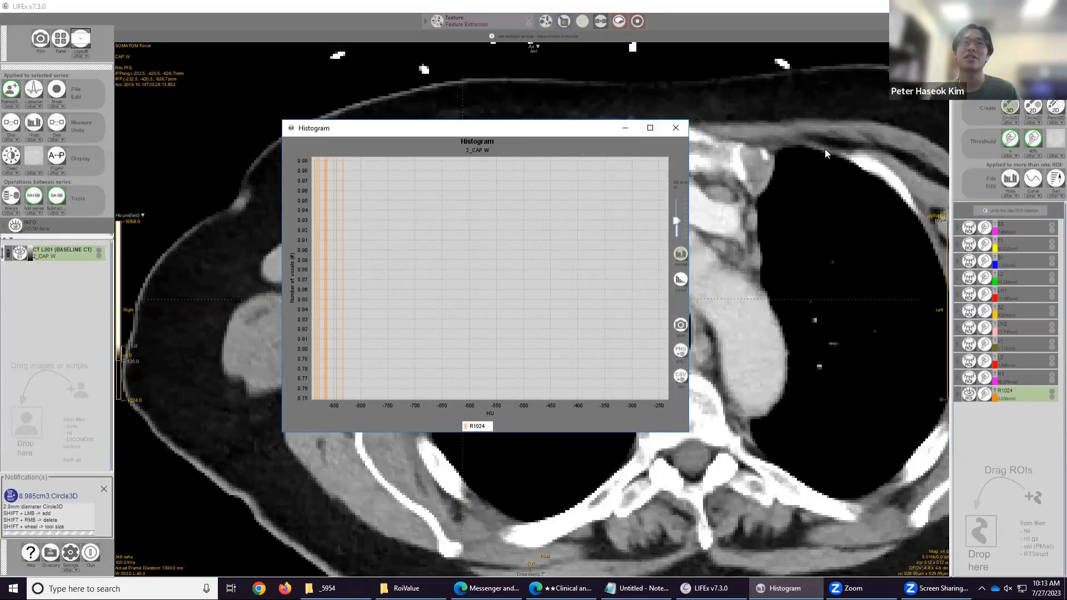
drag(509, 126, 826, 150)
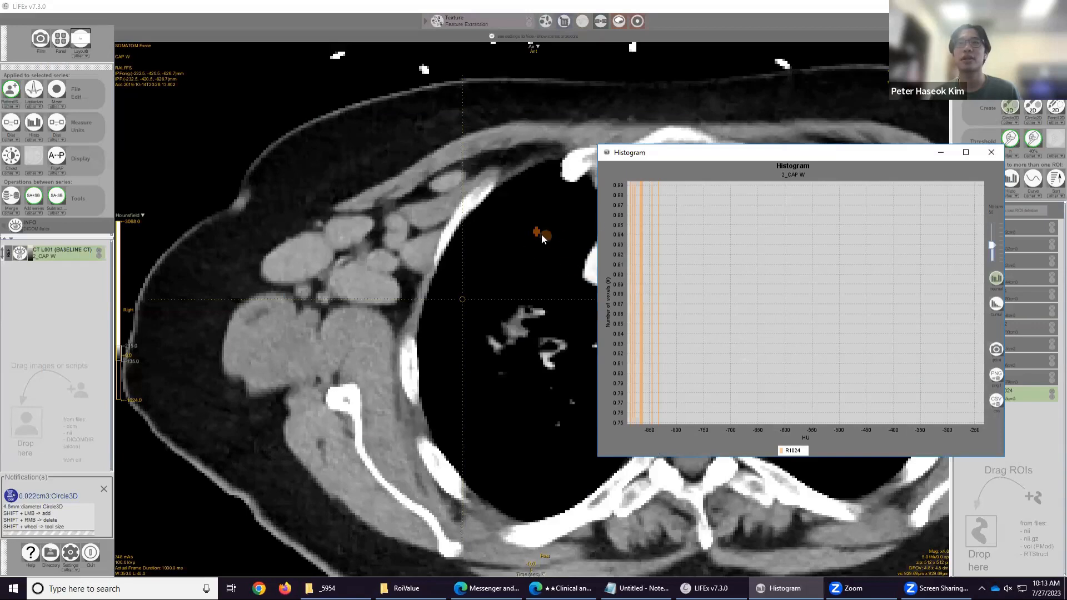
Enlarge the lung-air ROI spot with the brush, then display its histogram in a maximized window.
click(537, 232)
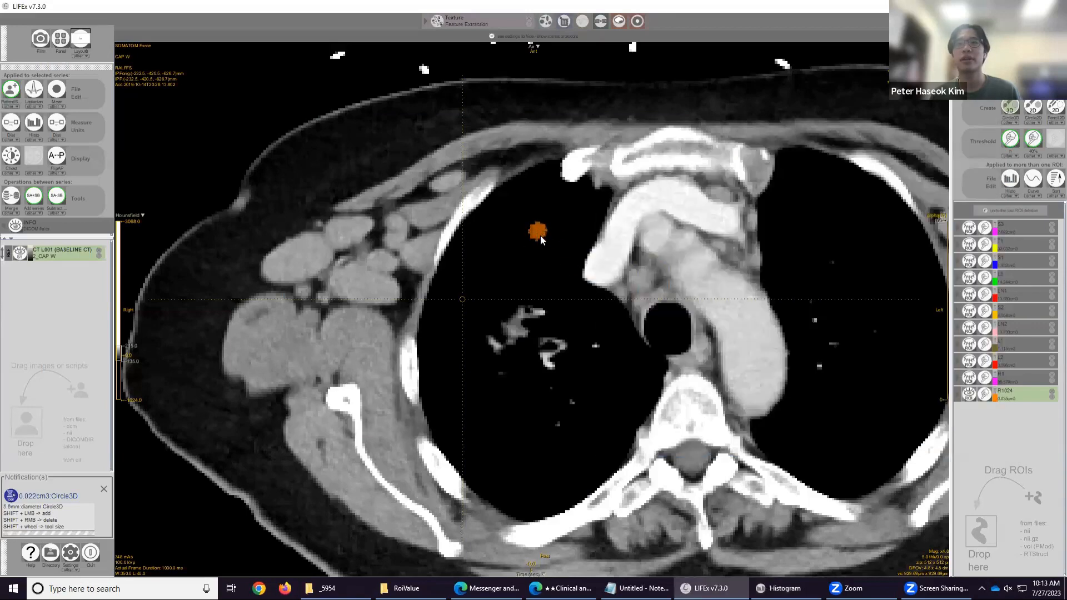
click(1000, 183)
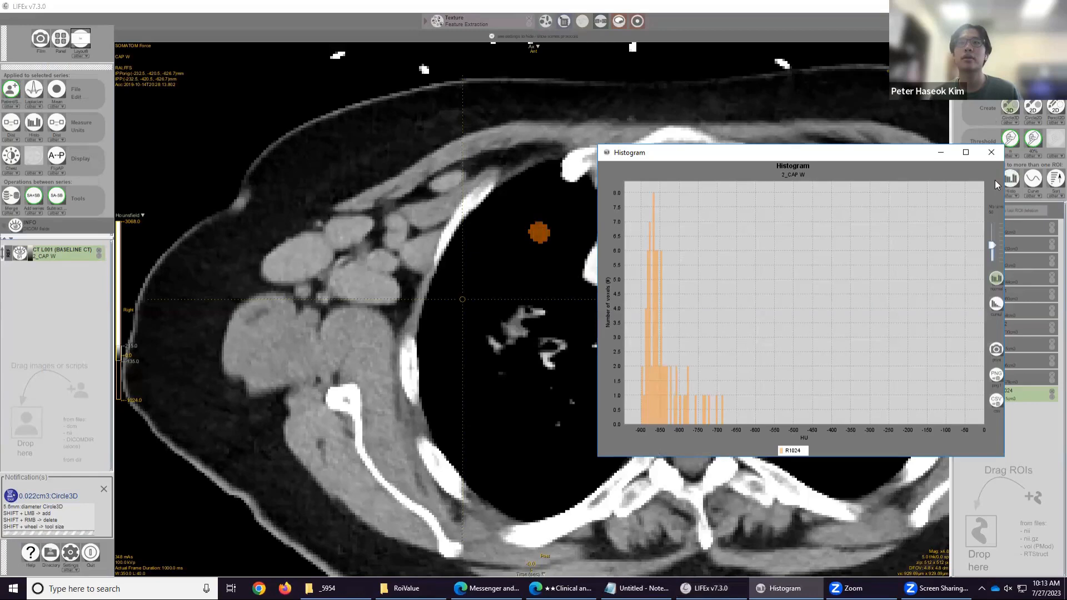
click(966, 153)
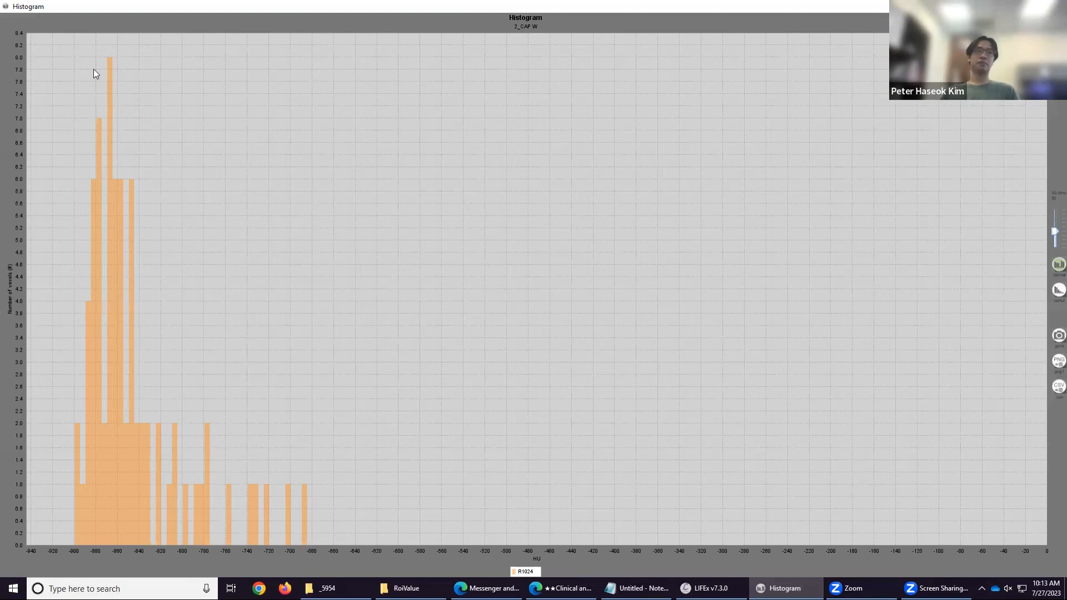
Zoom into the histogram bars, reset the zoom, and close the histogram window.
mouse_move(84, 57)
mouse_down()
mouse_move(283, 74)
mouse_move(598, 393)
mouse_move(749, 348)
mouse_move(67, 143)
mouse_move(98, 71)
mouse_up()
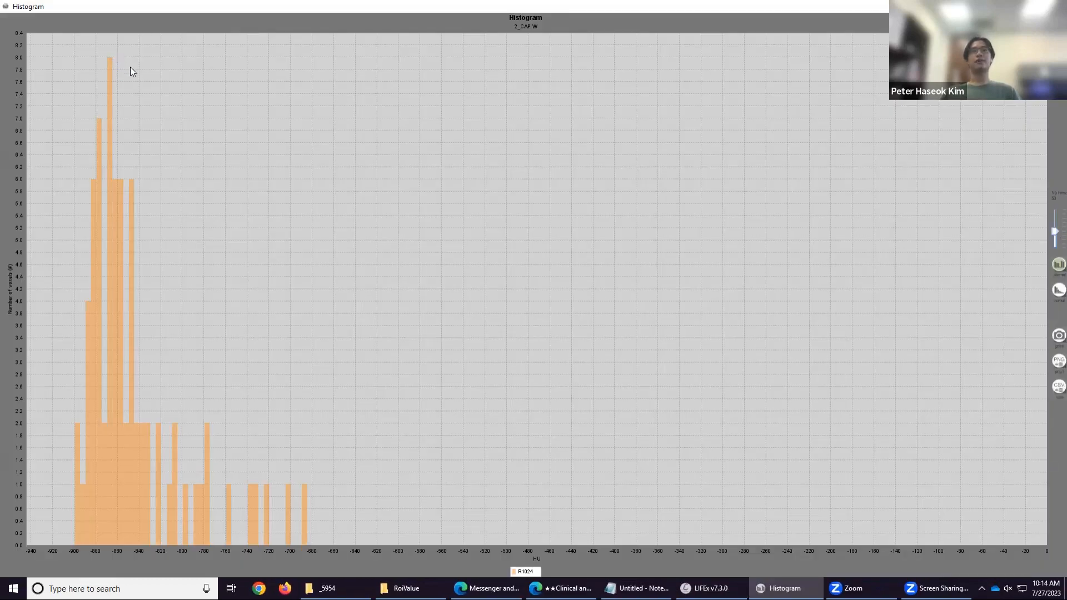
mouse_move(122, 60)
mouse_down()
mouse_move(117, 51)
mouse_move(119, 61)
mouse_up()
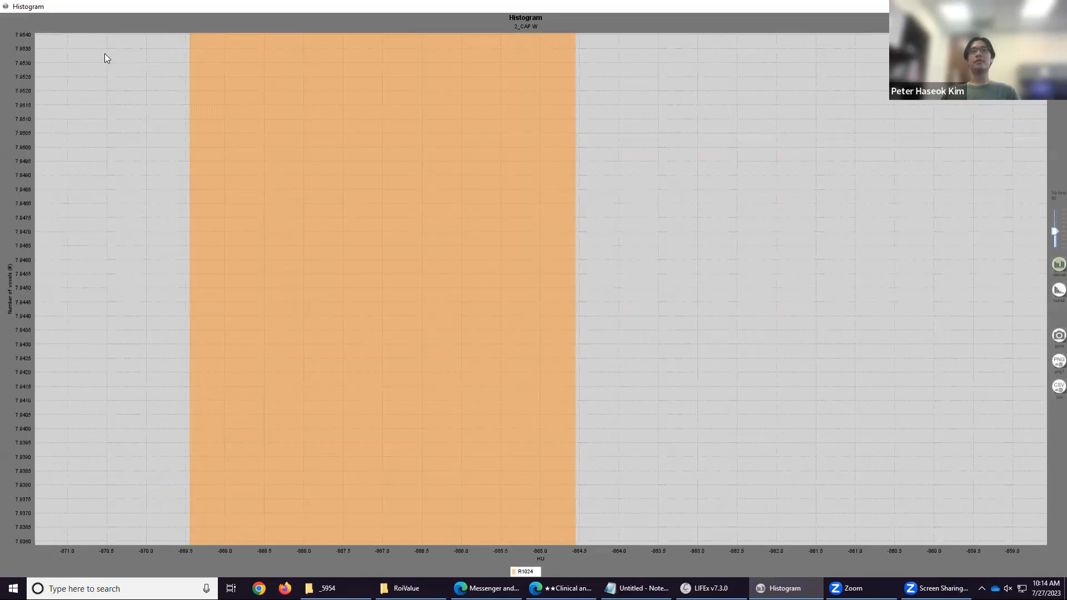
drag(387, 104, 833, 33)
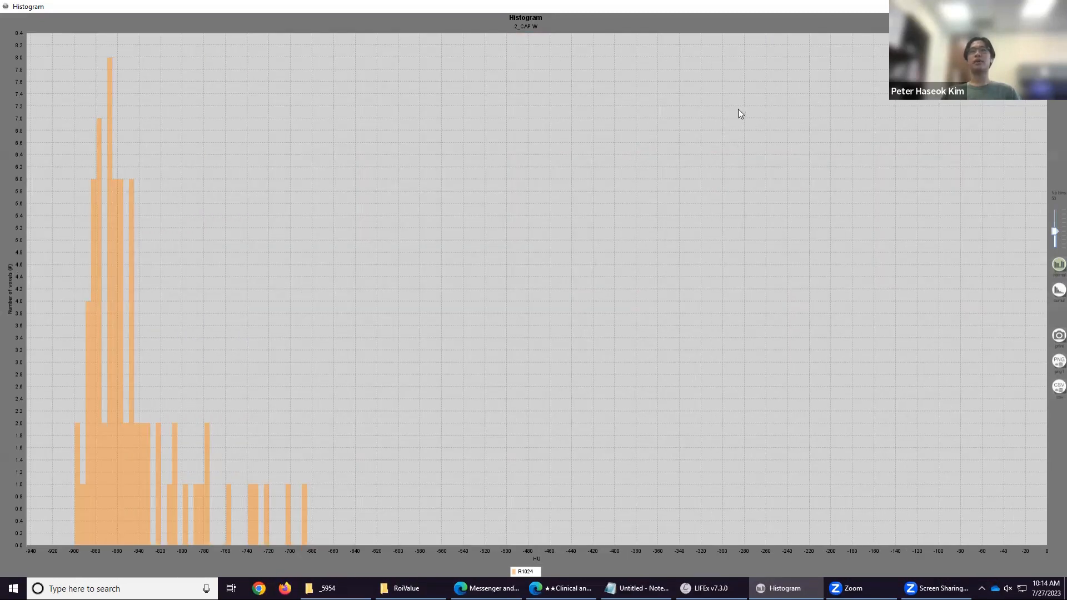
drag(113, 65, 113, 66)
drag(907, 180, 967, 61)
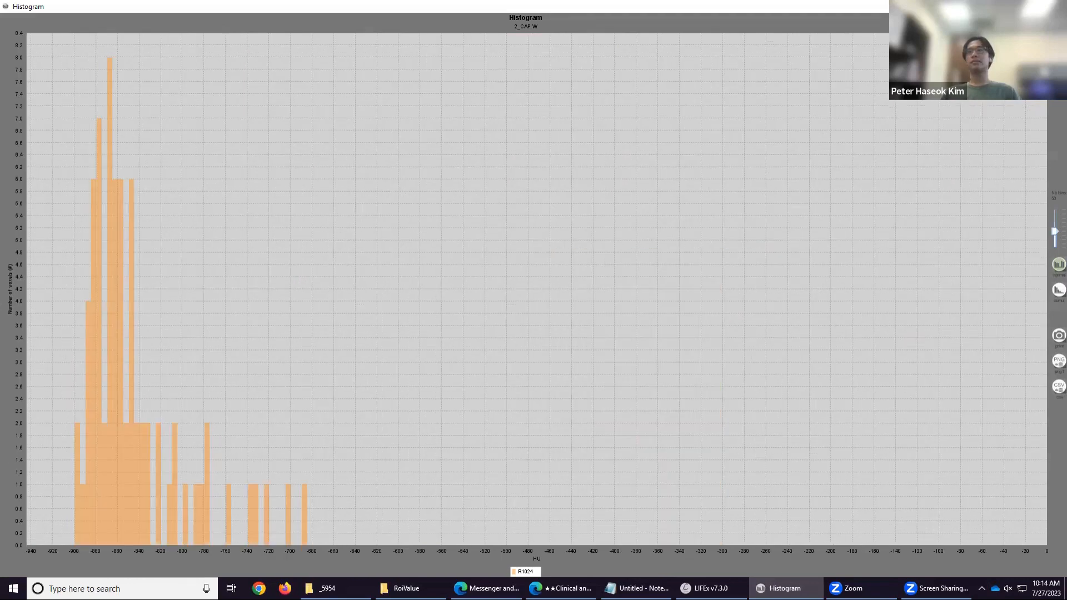
click(1054, 6)
Open the RoiValue folder, then browse OneDrive to Lung Cancer Radiomics > ★ Segmentation > Peter Segmentation > L001.
mouse_move(608, 574)
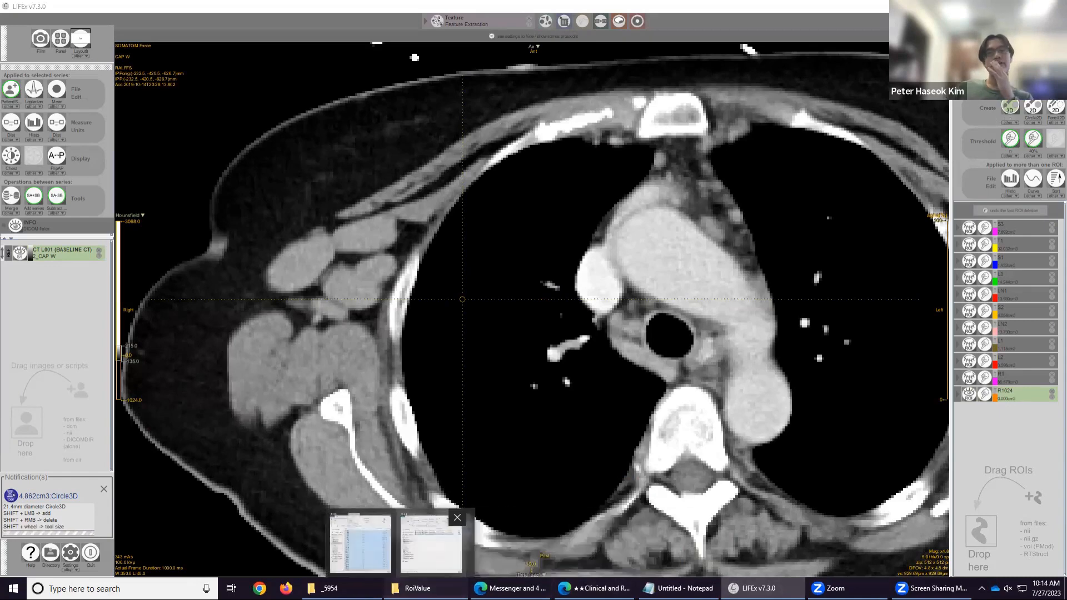
click(417, 588)
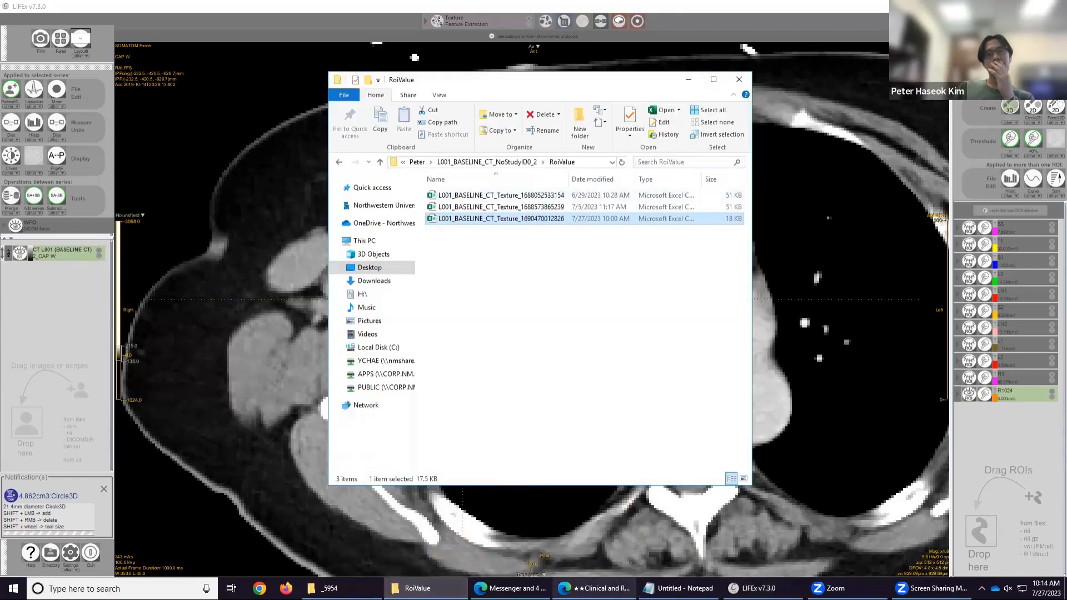
mouse_move(594, 588)
click(606, 542)
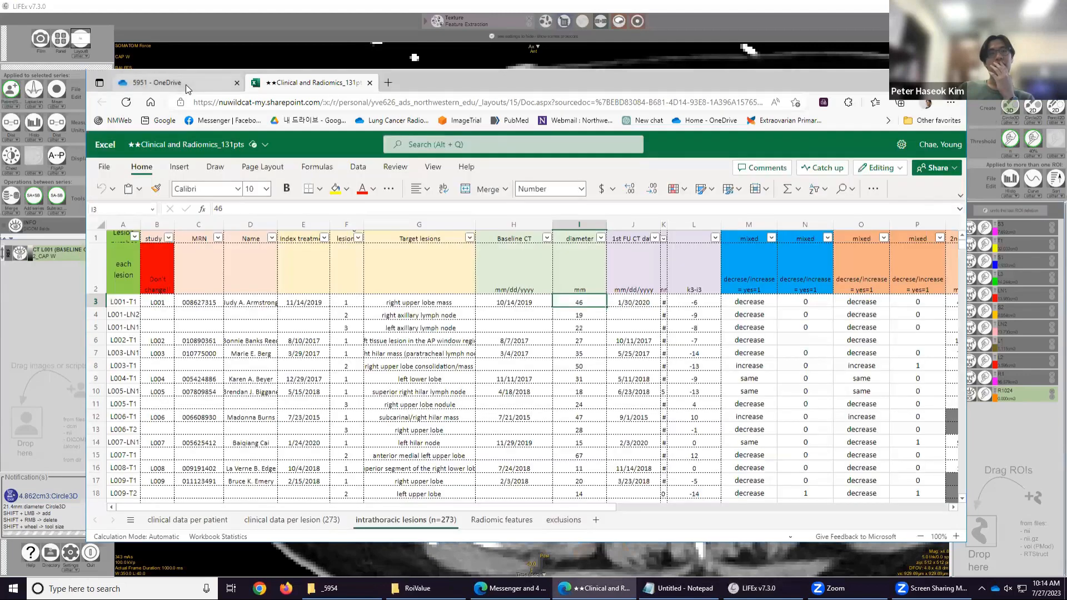
click(185, 83)
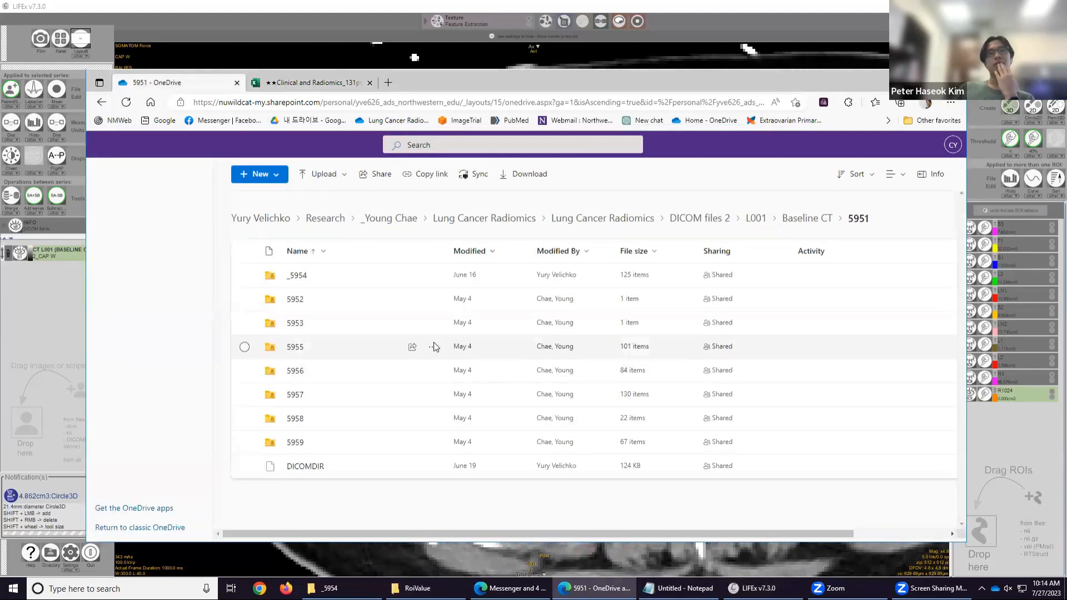
click(614, 217)
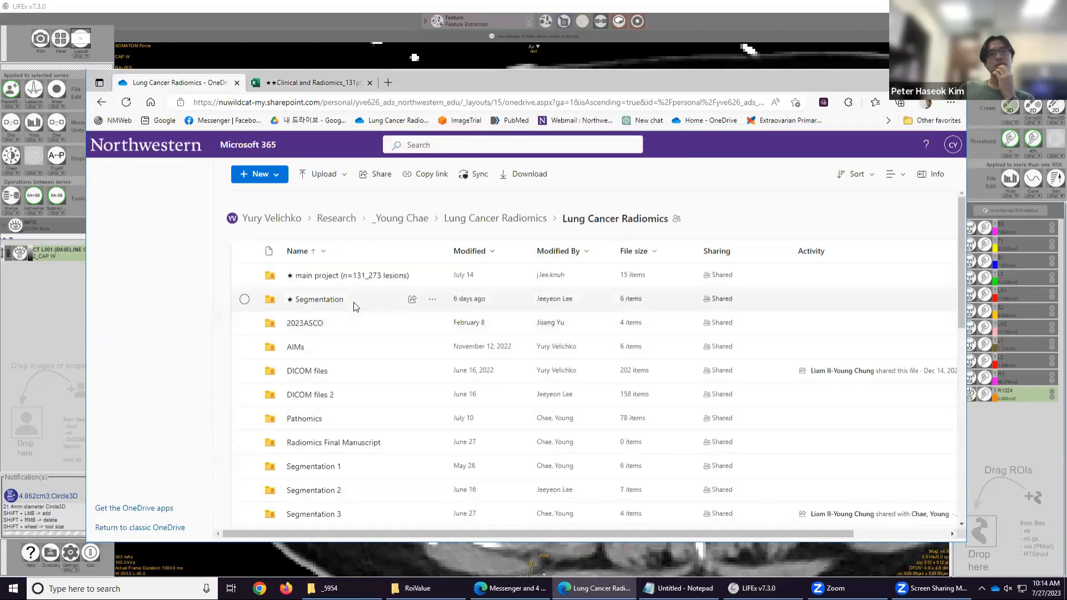
click(355, 307)
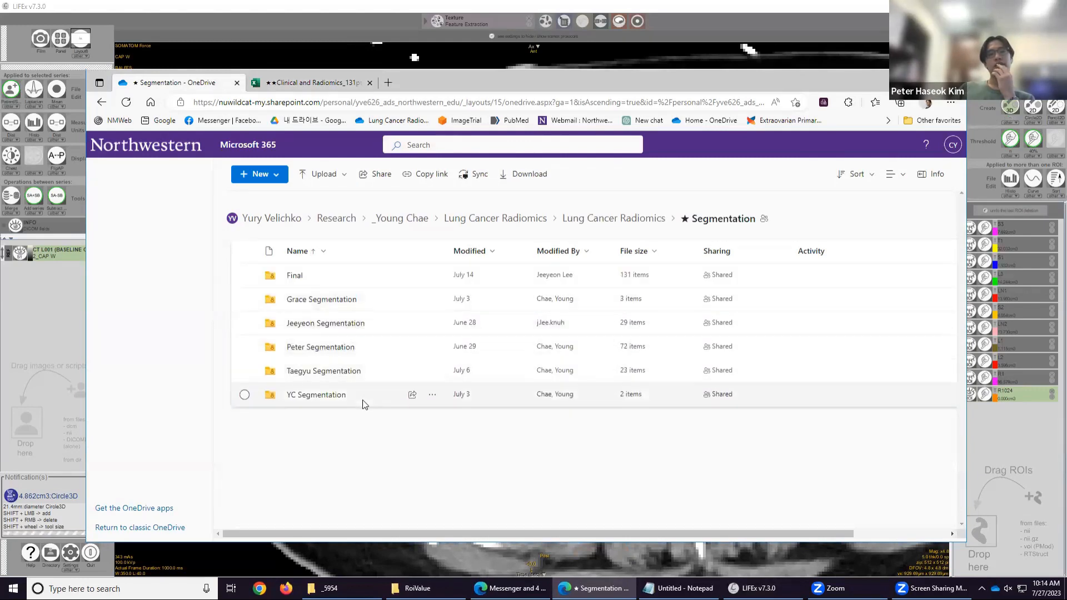
click(344, 349)
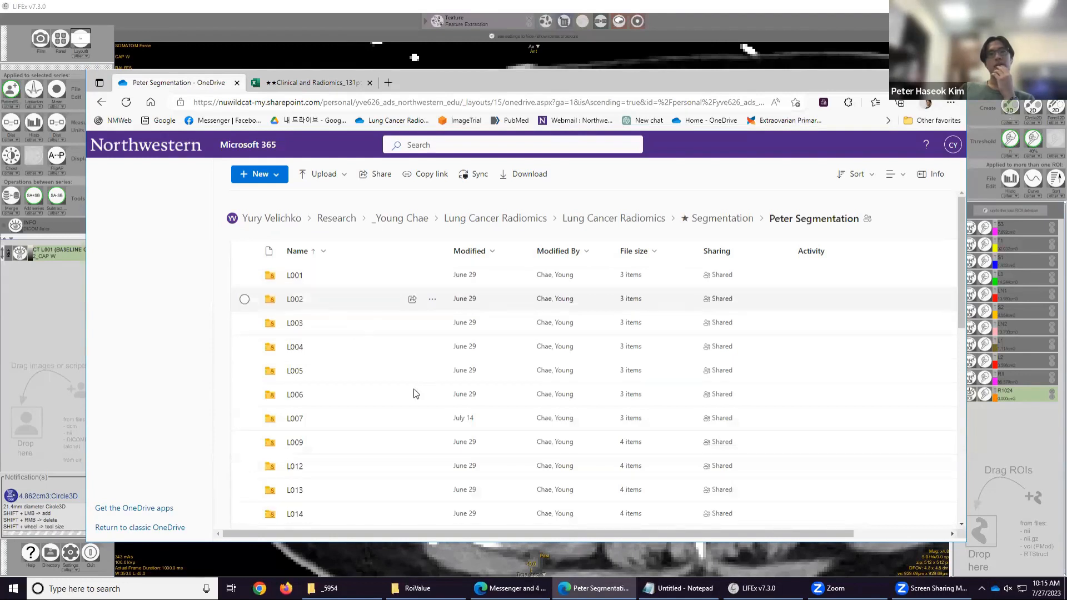
click(293, 277)
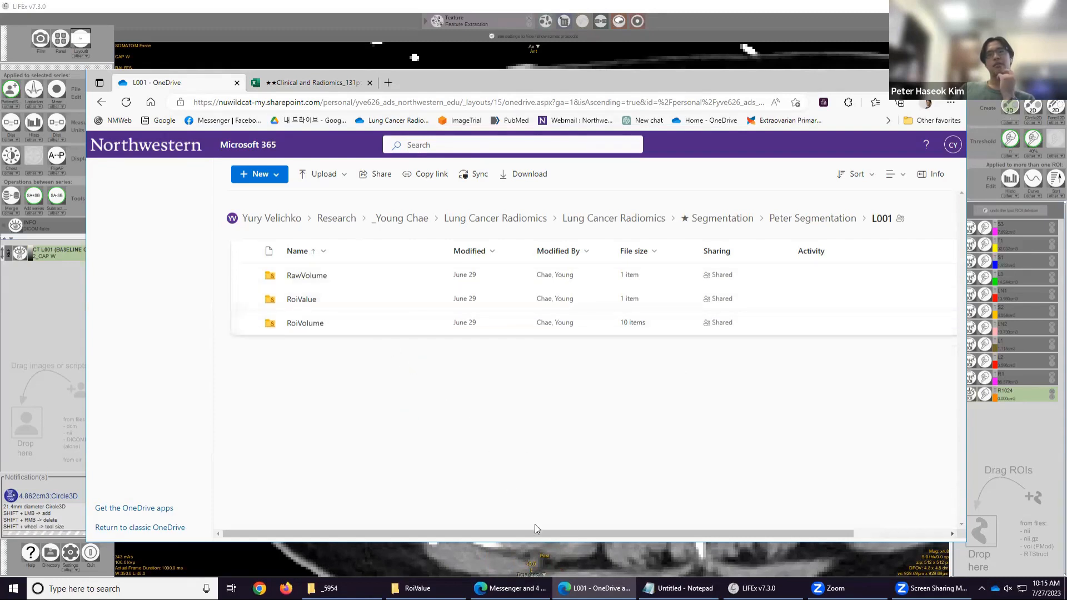
mouse_move(416, 588)
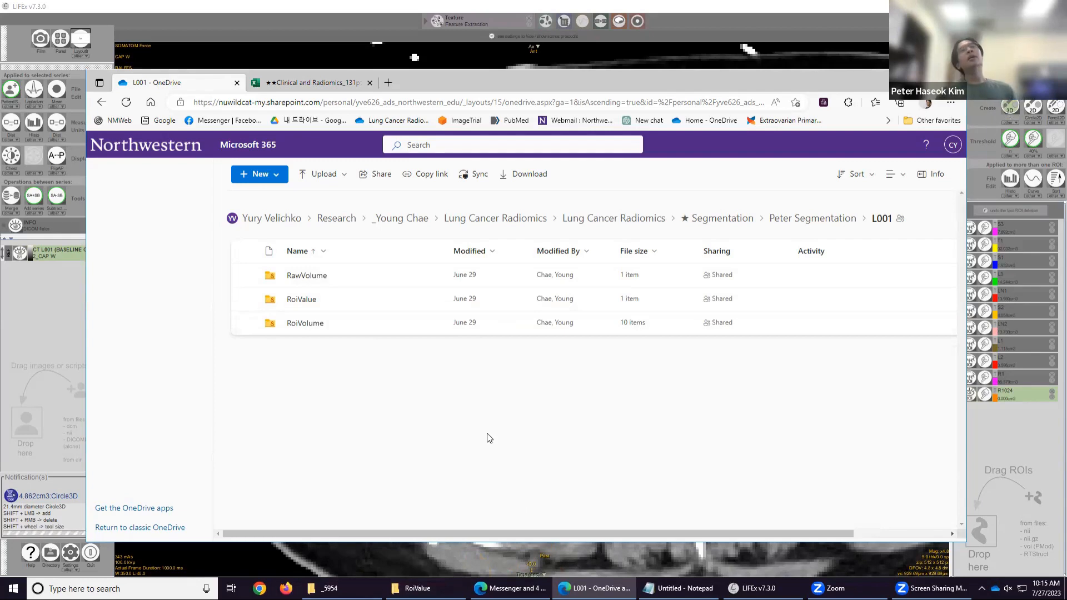
Return to LIFEx, select the green lymph-node ROI, and scroll through neighbouring slices to review it.
click(688, 85)
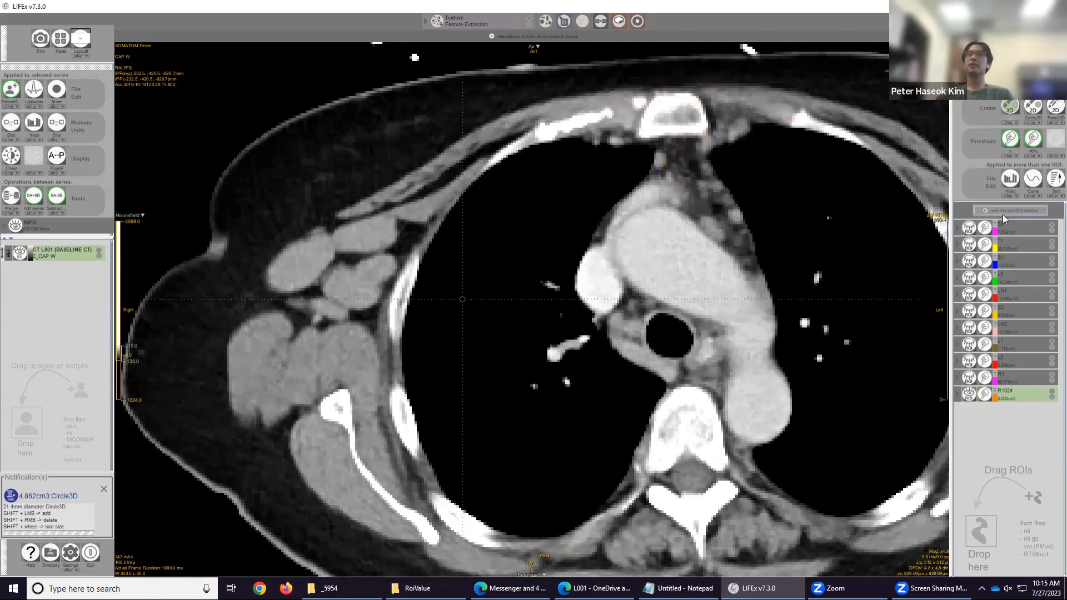
click(1016, 279)
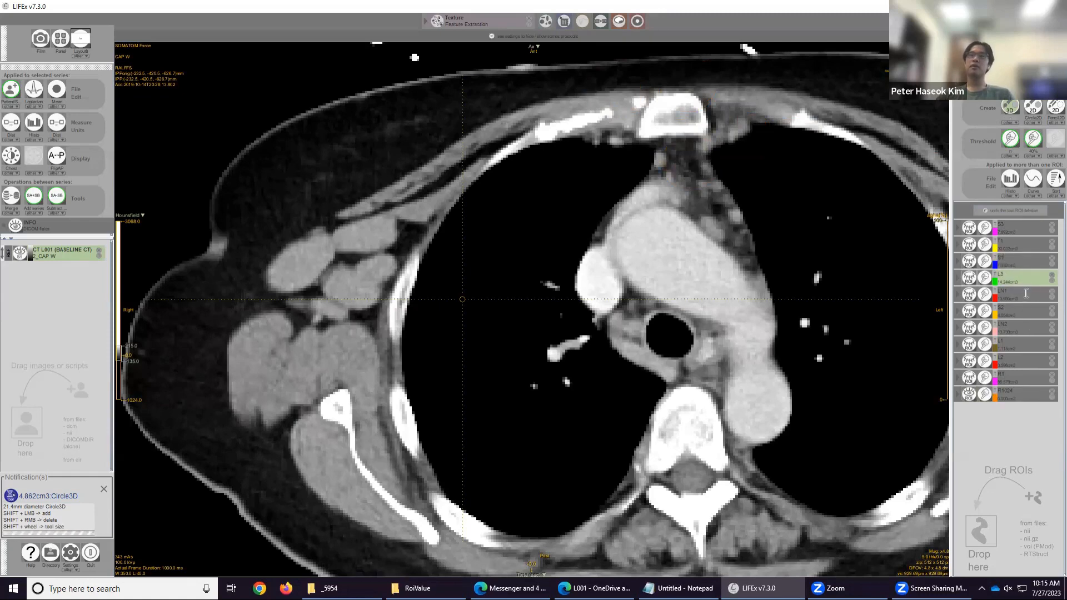
scroll(788, 258, up, 10)
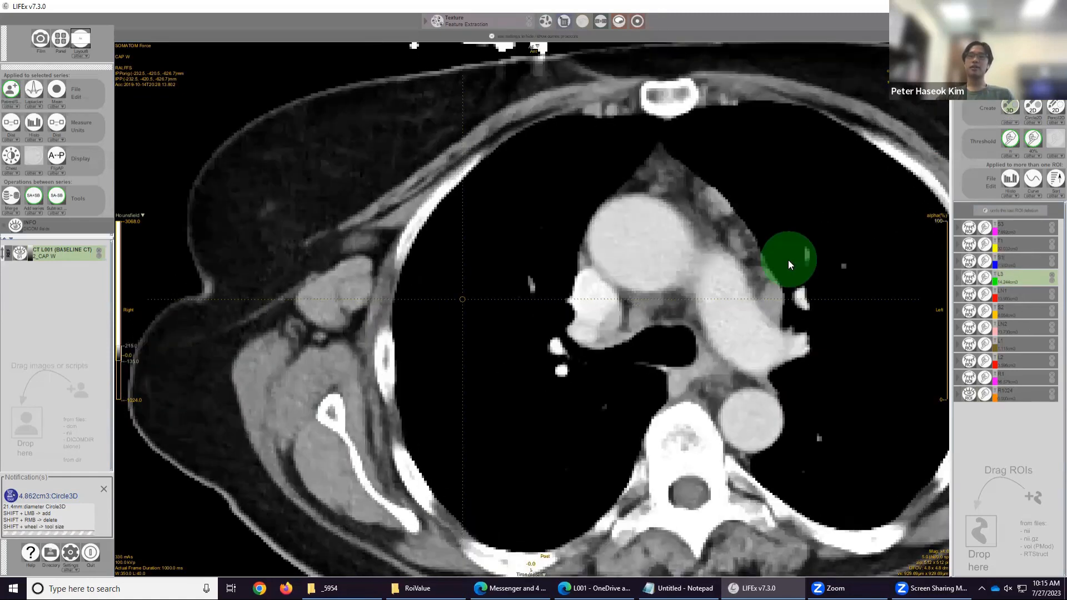
scroll(789, 261, down, 10)
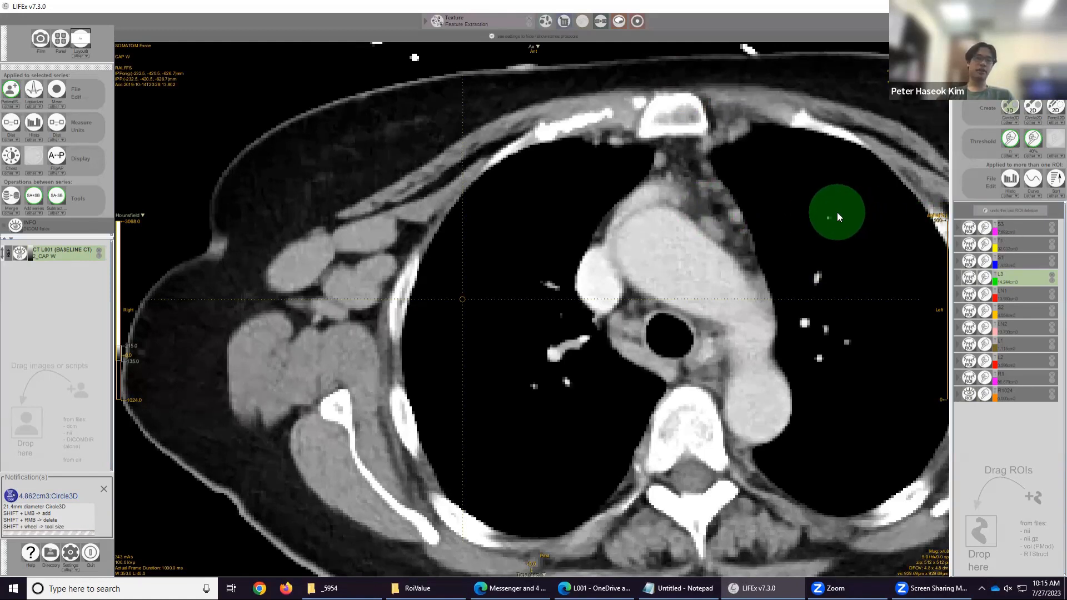
shift+scroll(836, 212, down, 3)
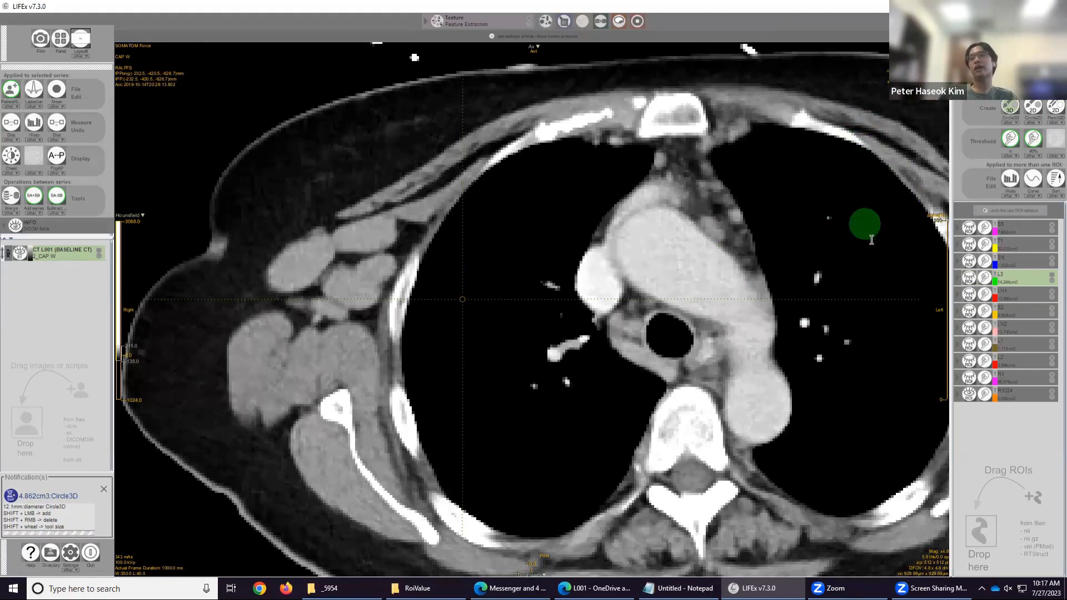
scroll(866, 216, down, 1)
scroll(864, 215, down, 4)
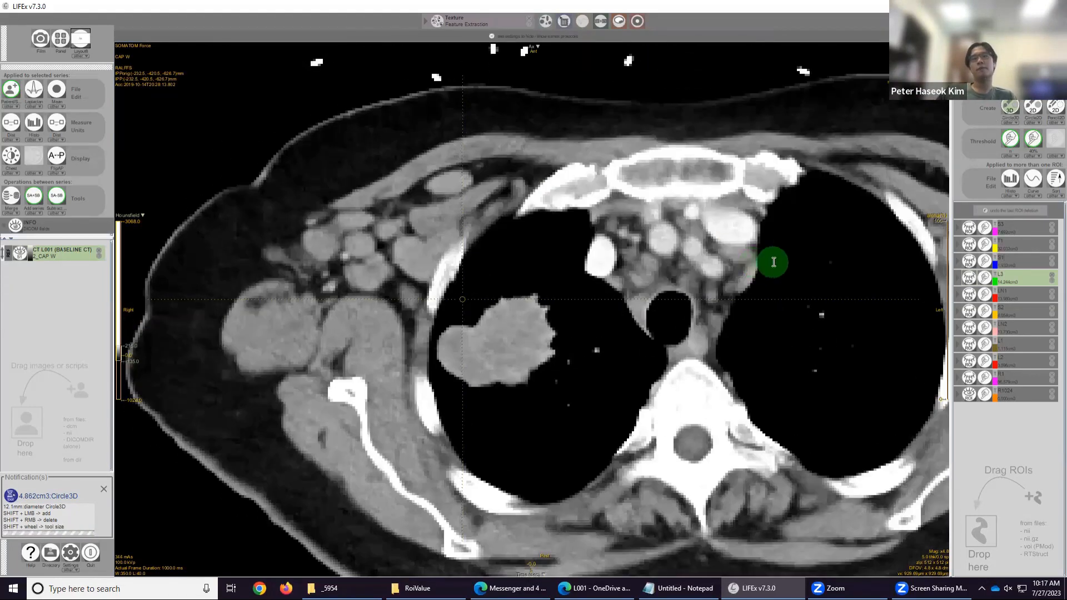
scroll(791, 248, up, 3)
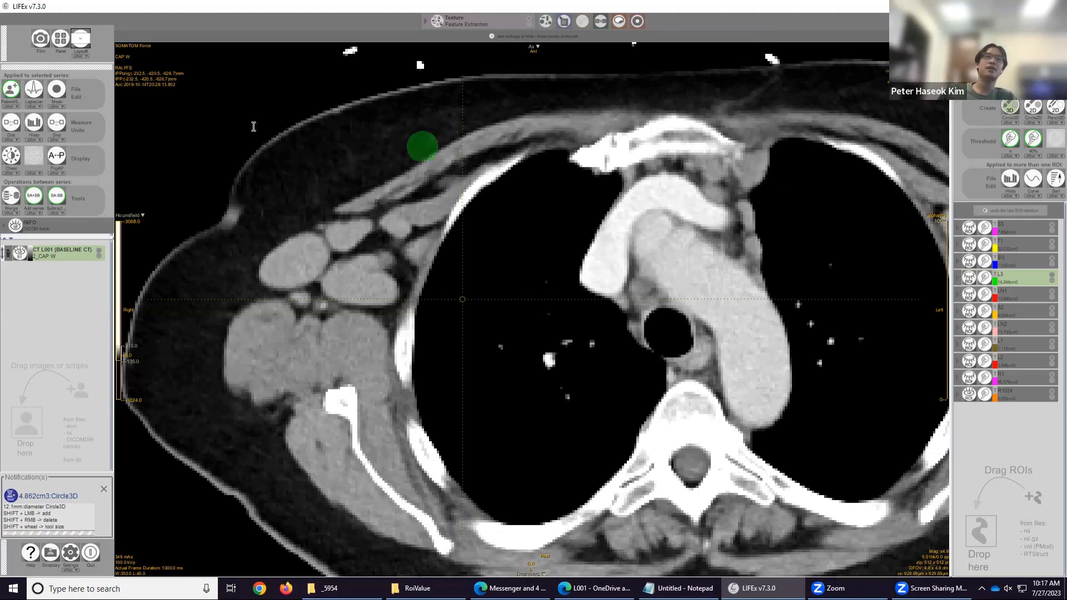
Apply the lung window preset and scroll through slices around the blue ROI.
click(15, 172)
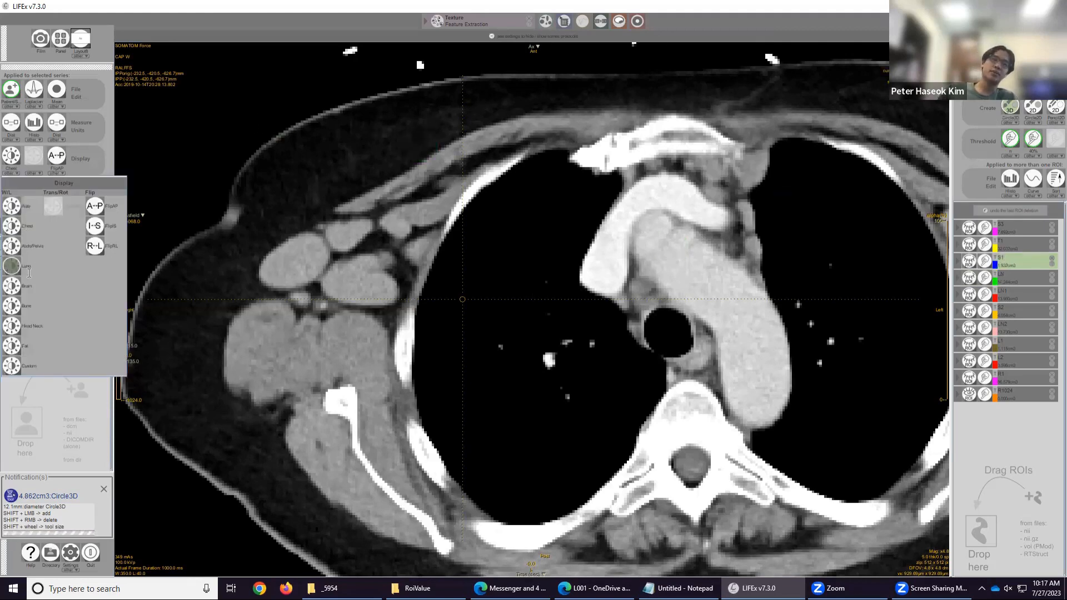
click(29, 272)
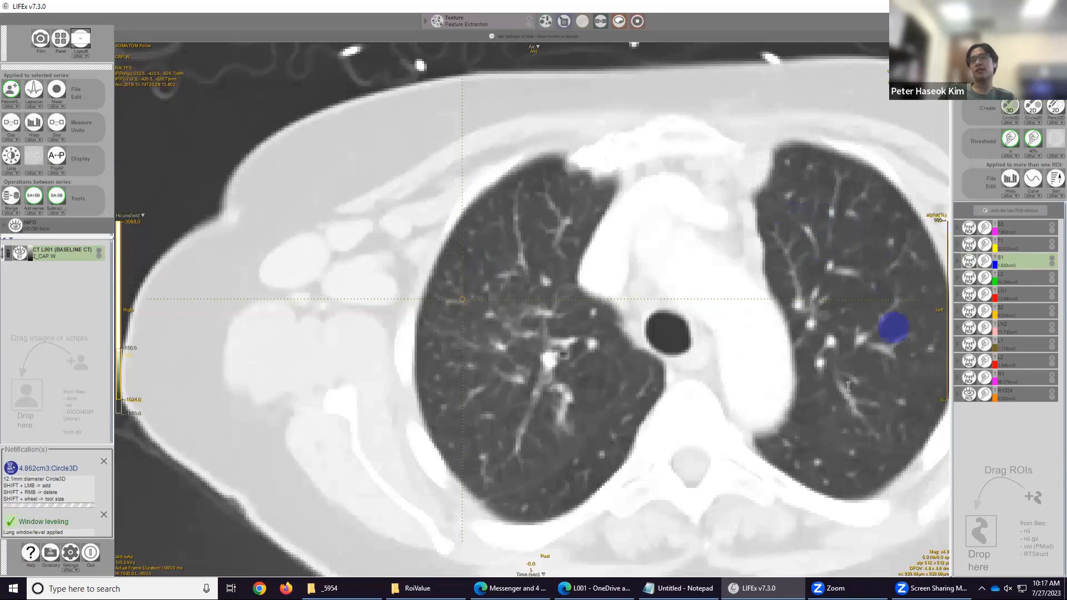
scroll(839, 389, up, 10)
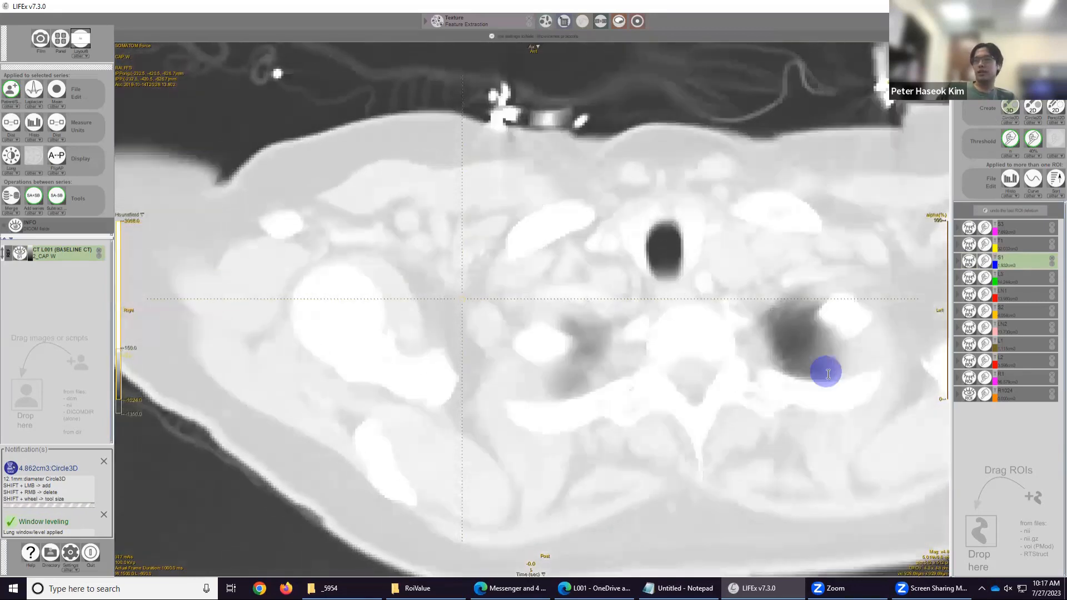
scroll(828, 373, down, 10)
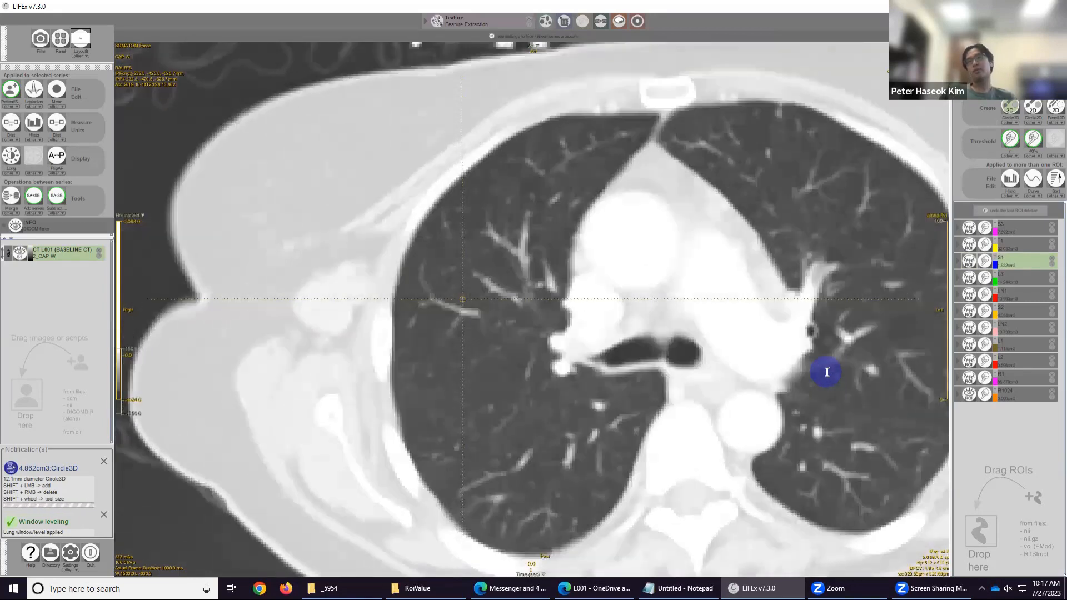
scroll(827, 372, down, 3)
scroll(786, 374, down, 4)
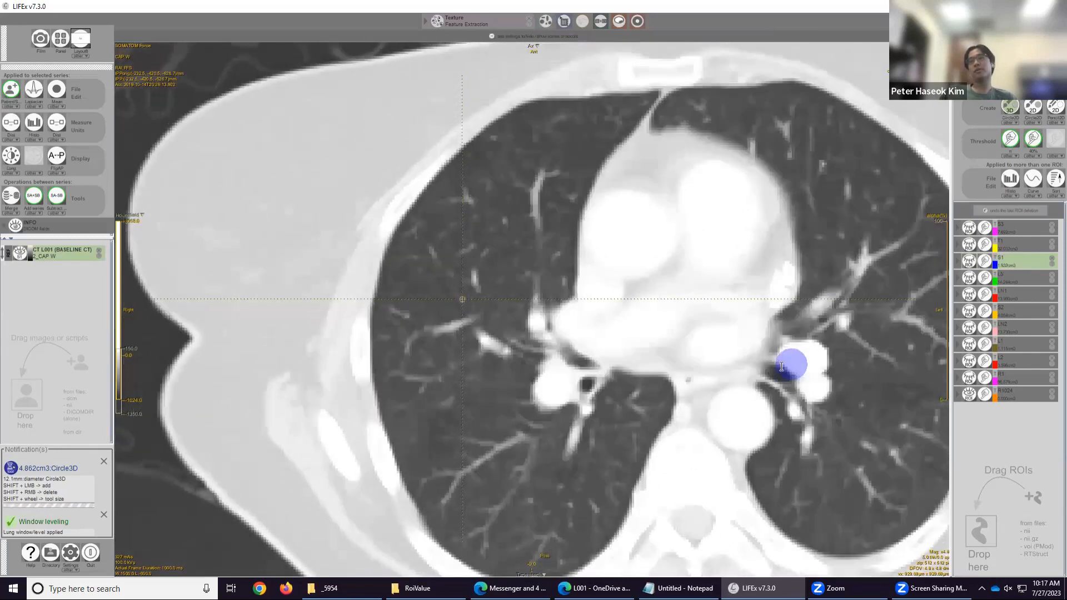
scroll(781, 367, up, 6)
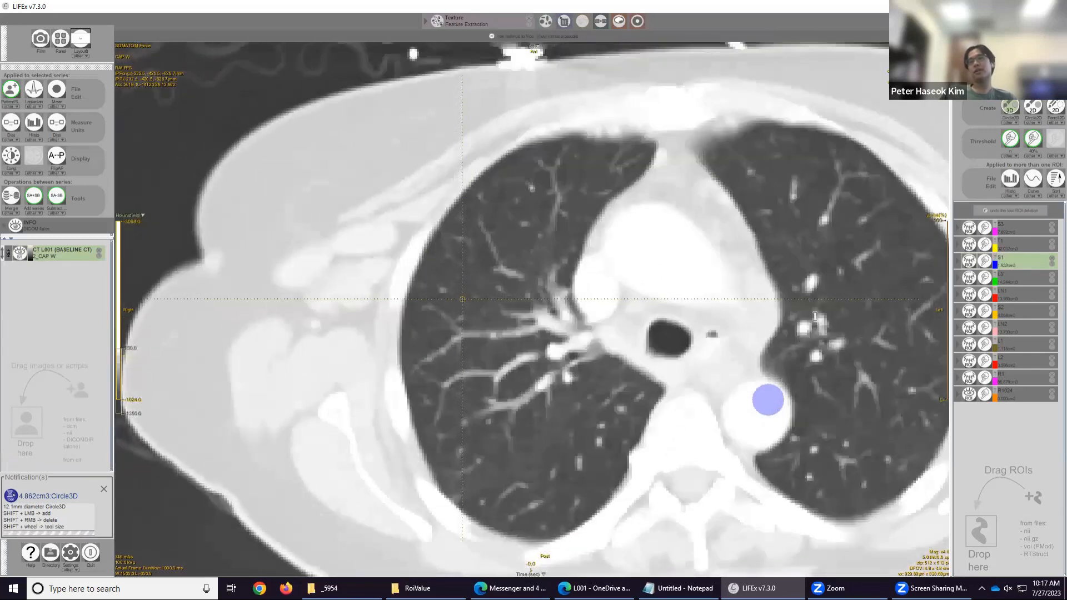
scroll(816, 315, up, 3)
scroll(828, 298, down, 6)
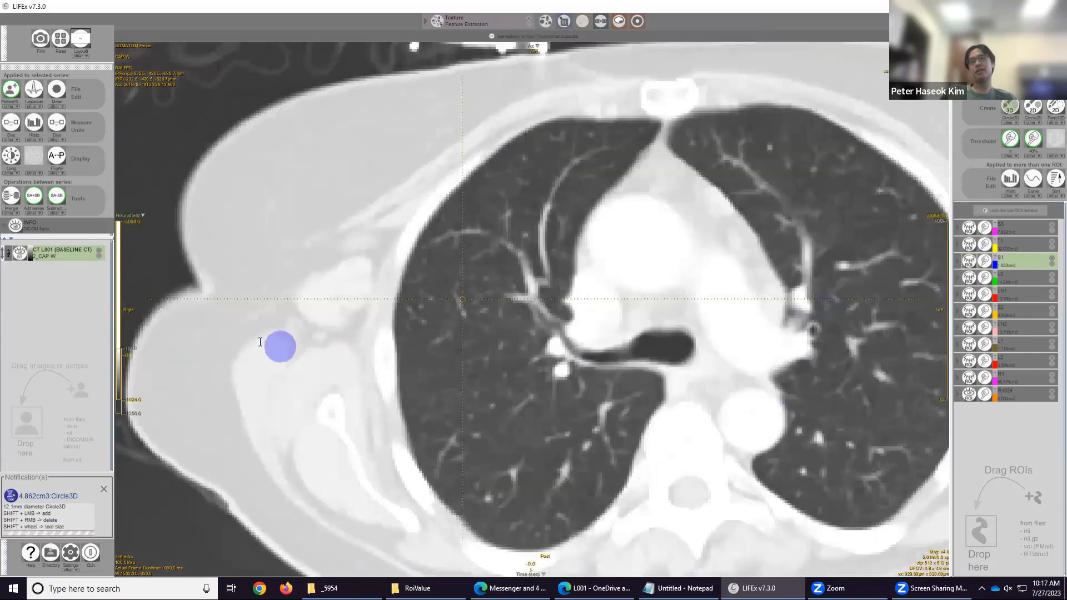
Apply the chest window preset and scroll through the mediastinal slices again.
click(6, 173)
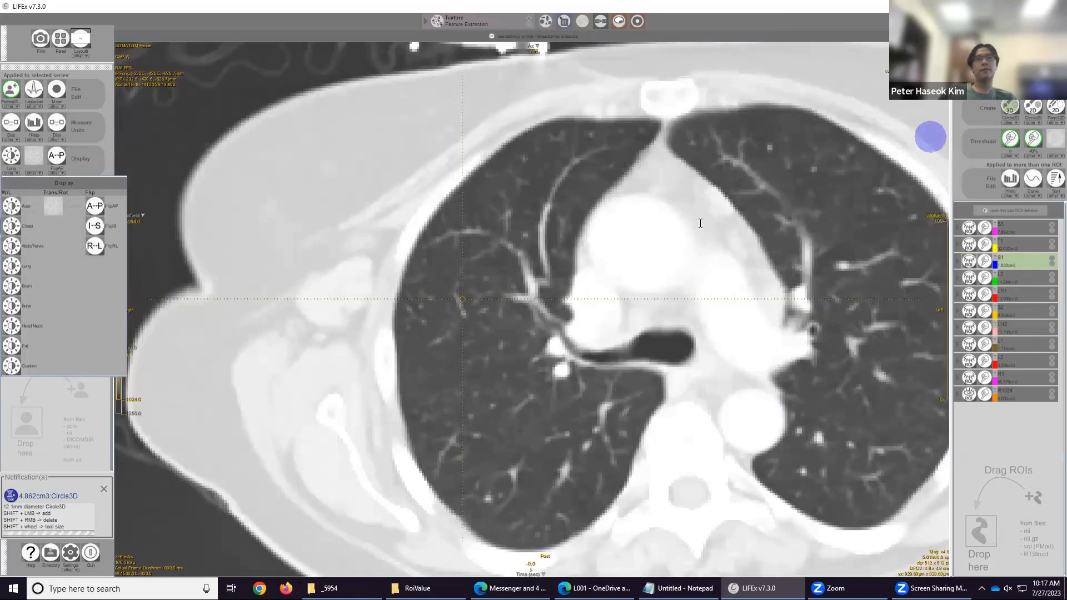
click(18, 226)
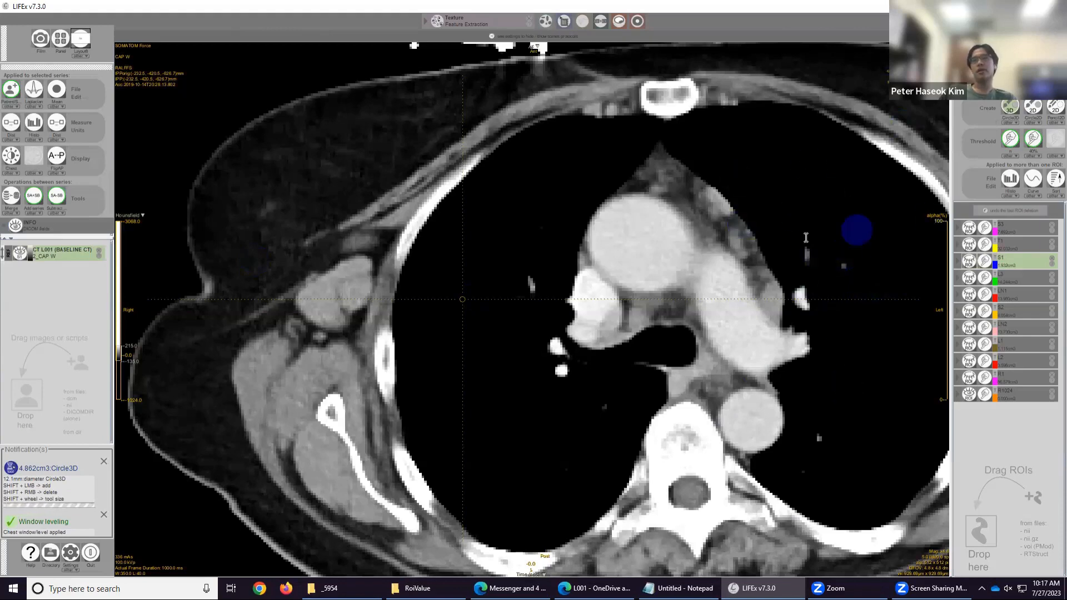
scroll(803, 236, up, 5)
scroll(806, 238, down, 8)
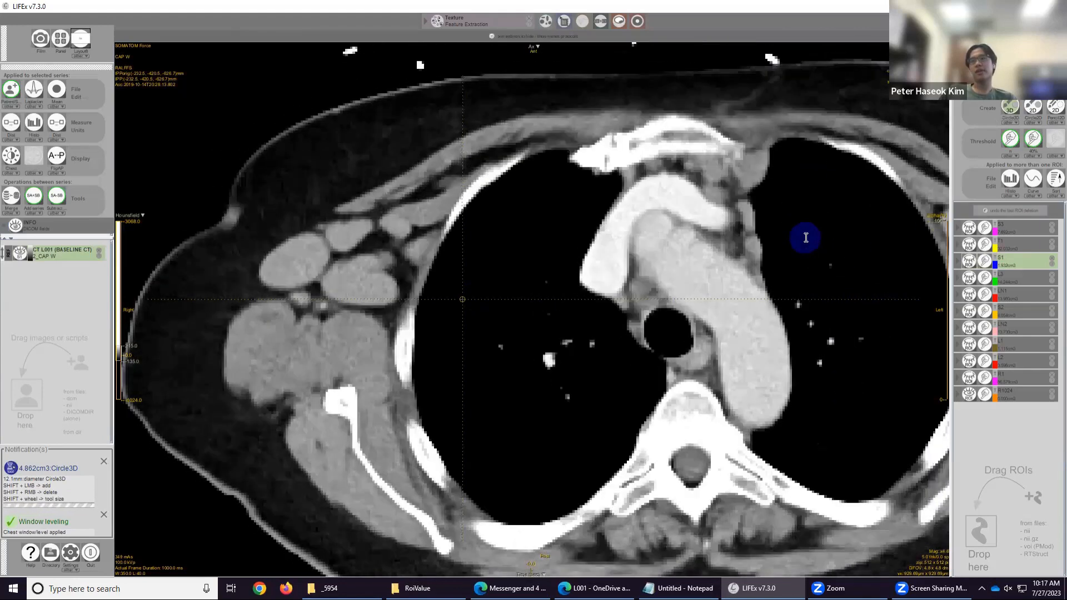
scroll(807, 238, down, 3)
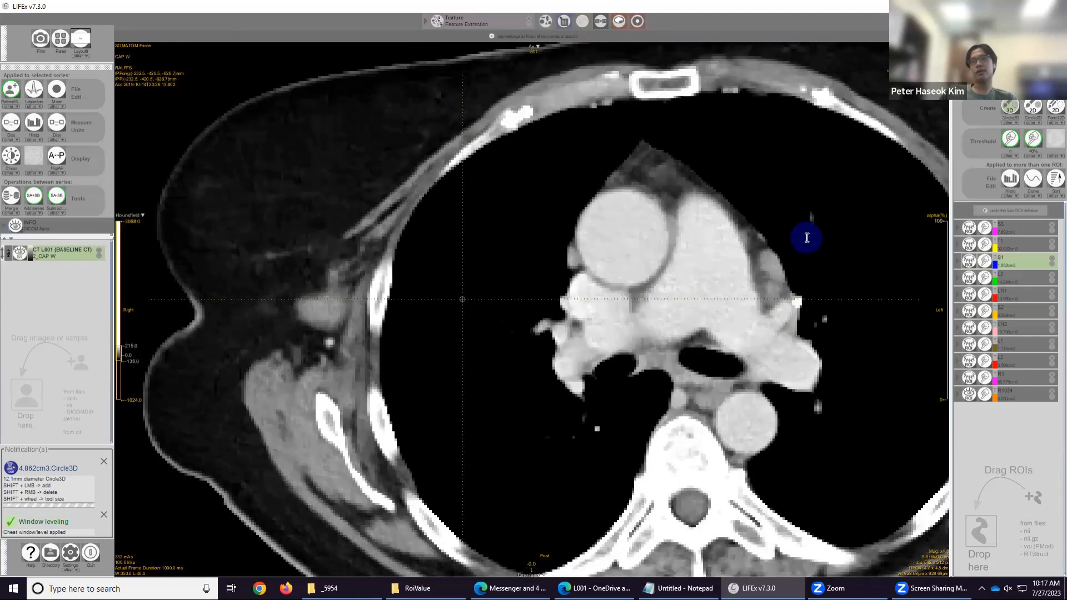
scroll(807, 238, up, 3)
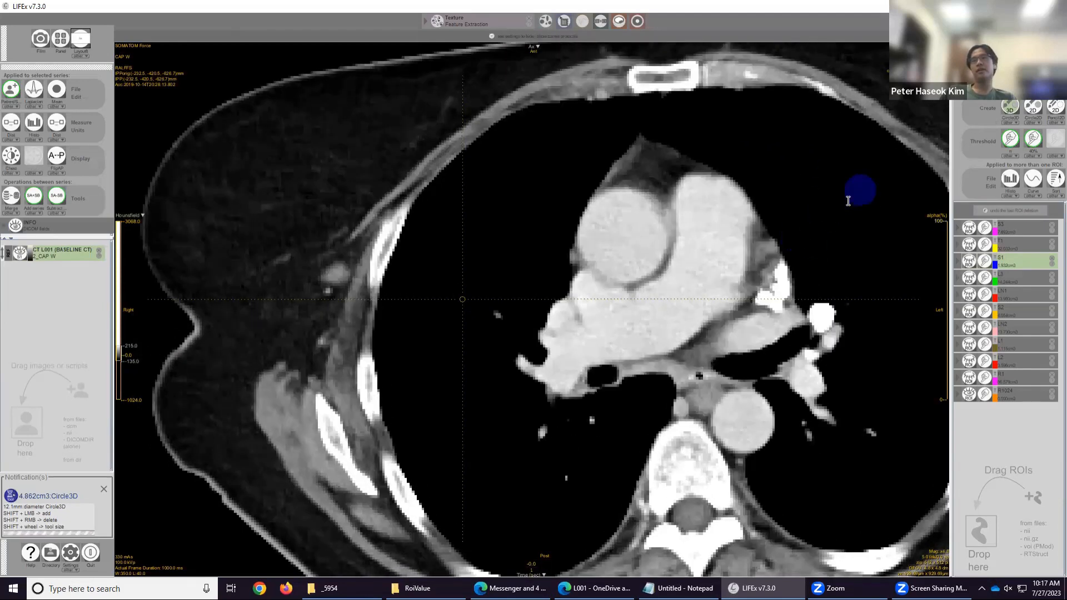
Scroll down through the lower chest and upper abdominal slices, checking the liver, stomach and spleen for lesions.
scroll(840, 277, down, 5)
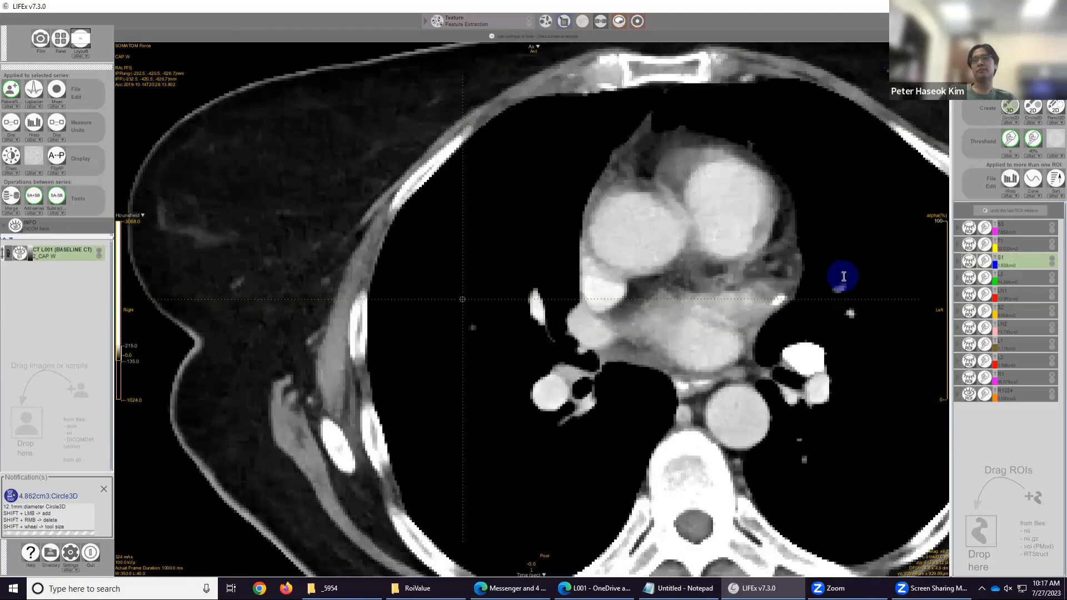
scroll(843, 278, down, 10)
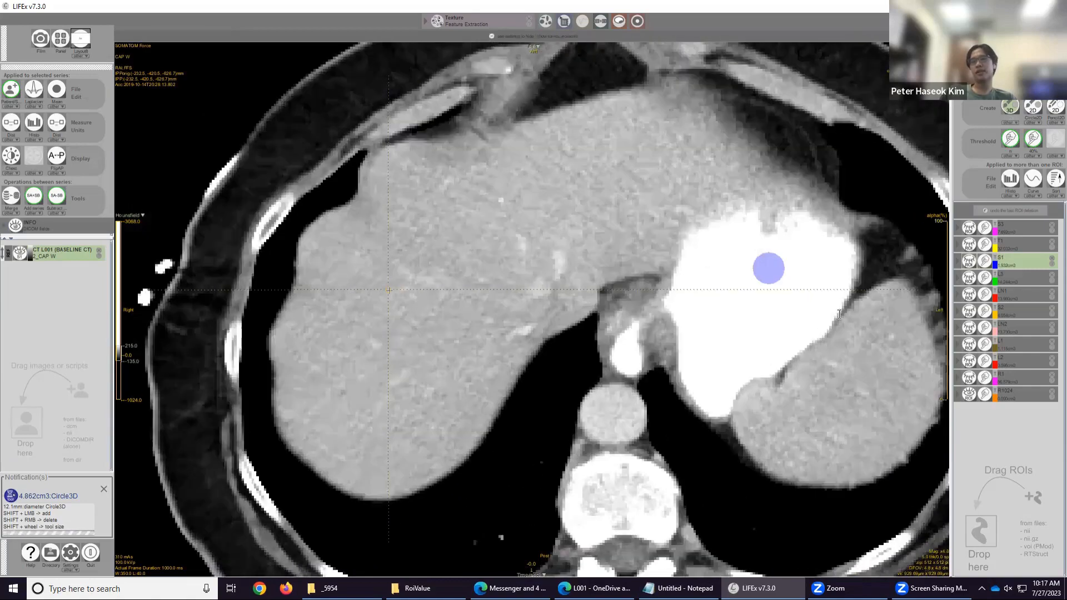
scroll(839, 314, down, 4)
drag(839, 315, 717, 298)
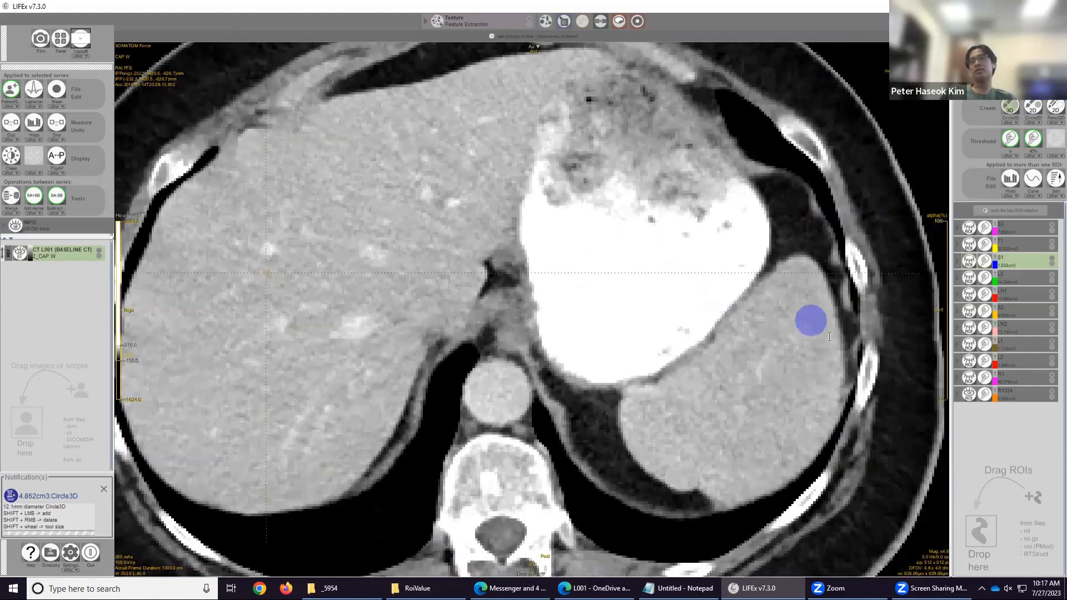
scroll(826, 340, down, 1)
scroll(826, 339, up, 8)
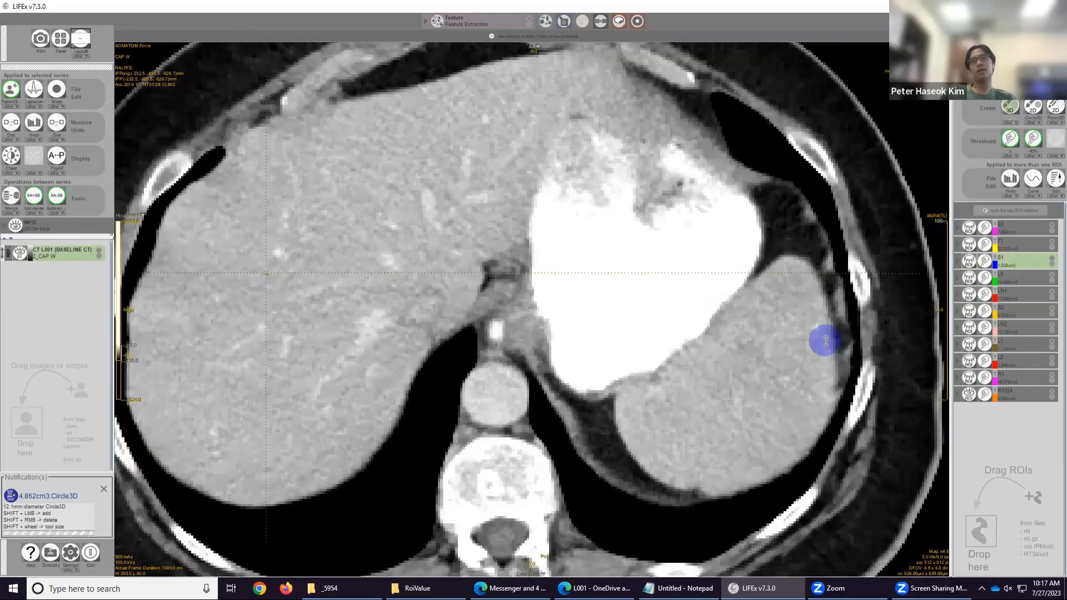
scroll(825, 341, down, 8)
scroll(825, 341, up, 6)
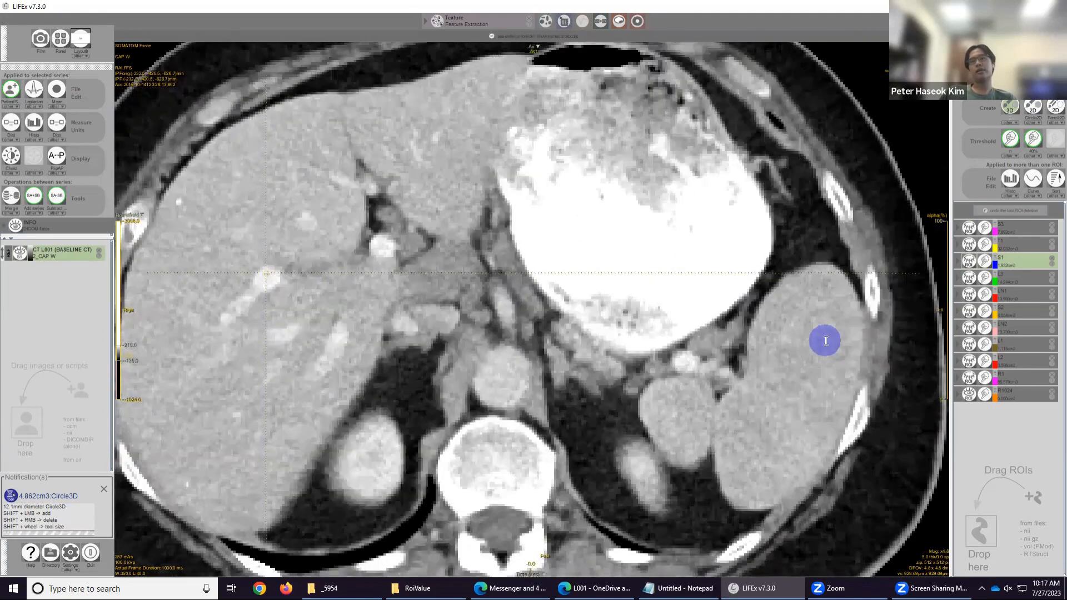
scroll(806, 358, up, 3)
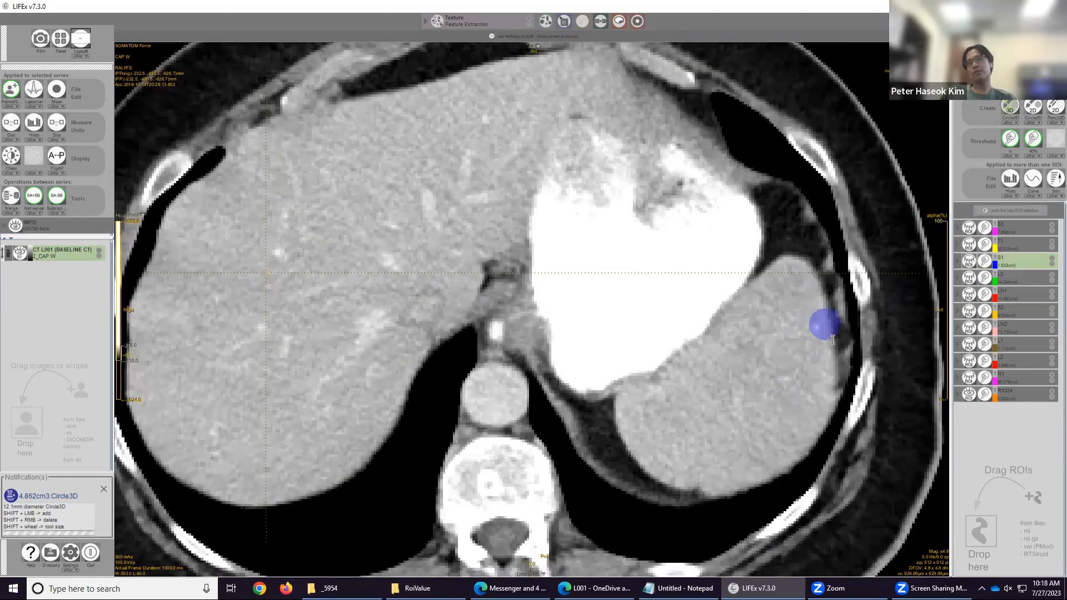
scroll(832, 340, up, 3)
scroll(823, 394, up, 3)
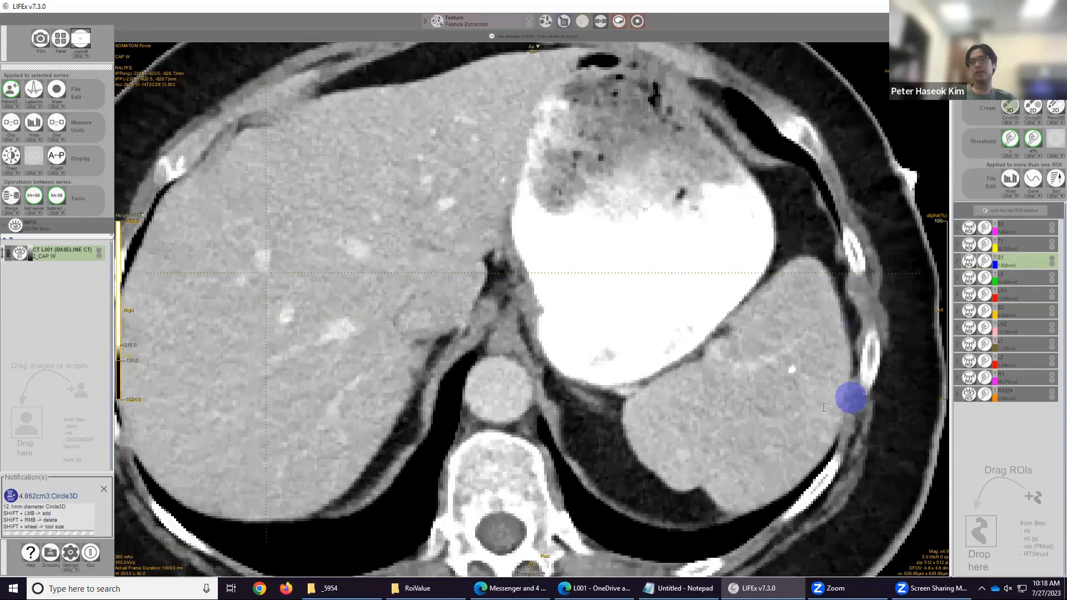
scroll(800, 389, up, 3)
scroll(816, 364, up, 6)
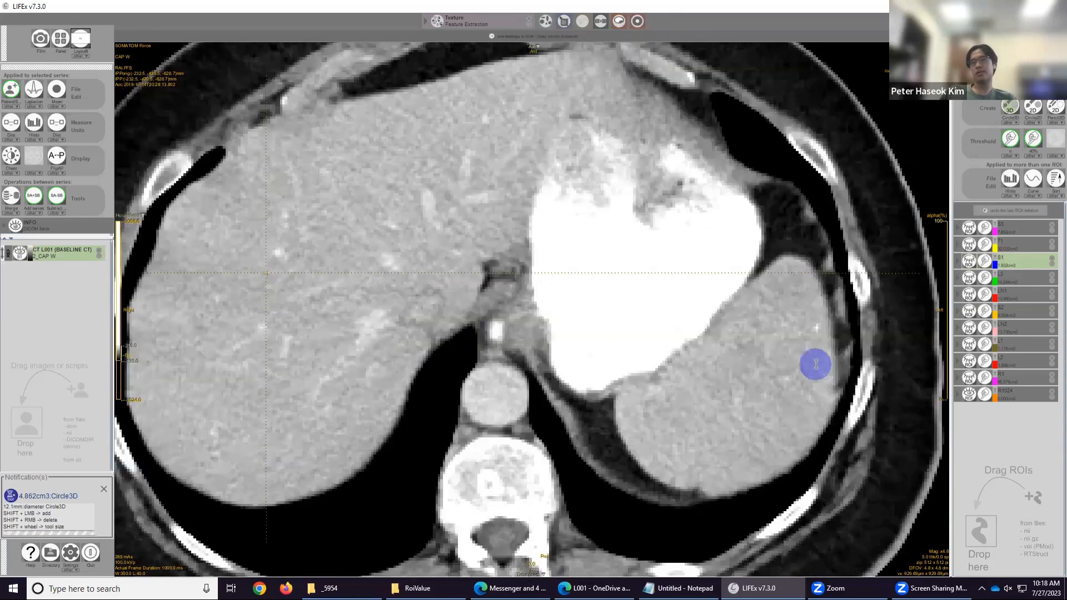
scroll(756, 391, up, 10)
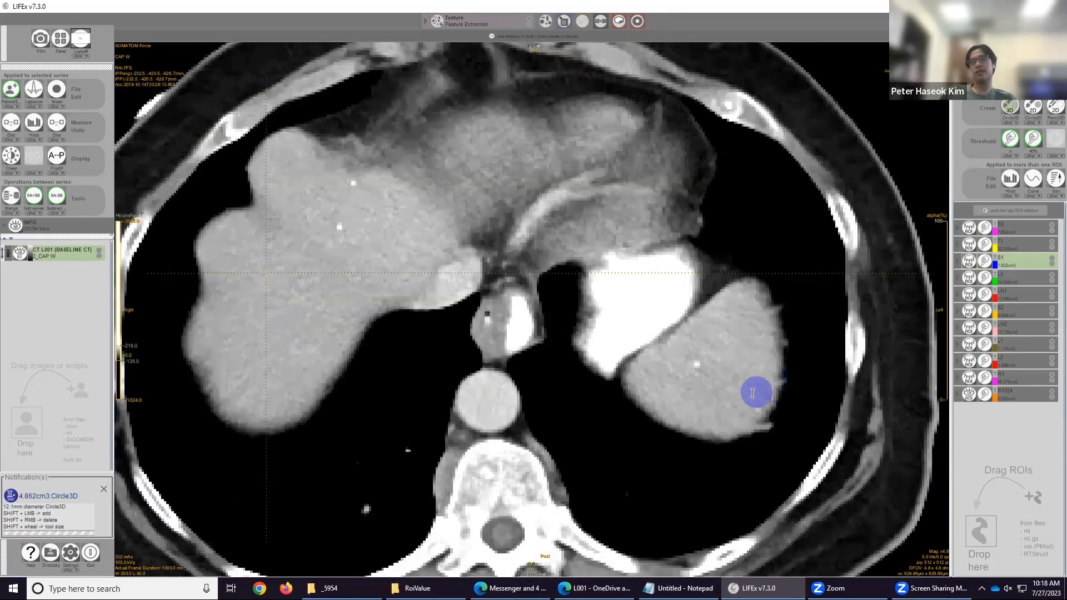
scroll(733, 394, down, 10)
scroll(733, 394, down, 2)
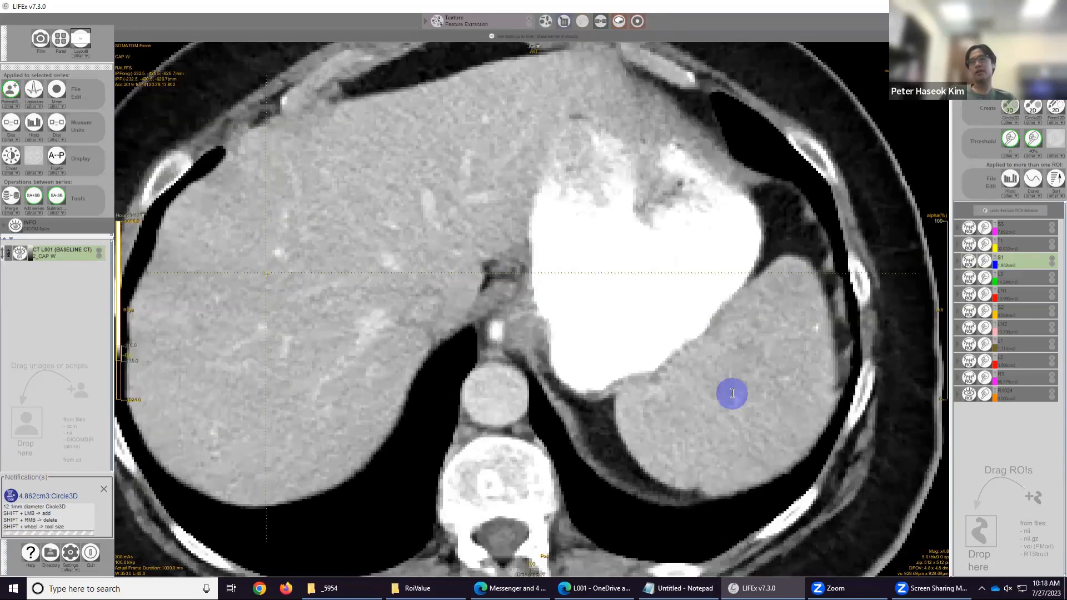
scroll(752, 381, down, 3)
scroll(785, 378, down, 3)
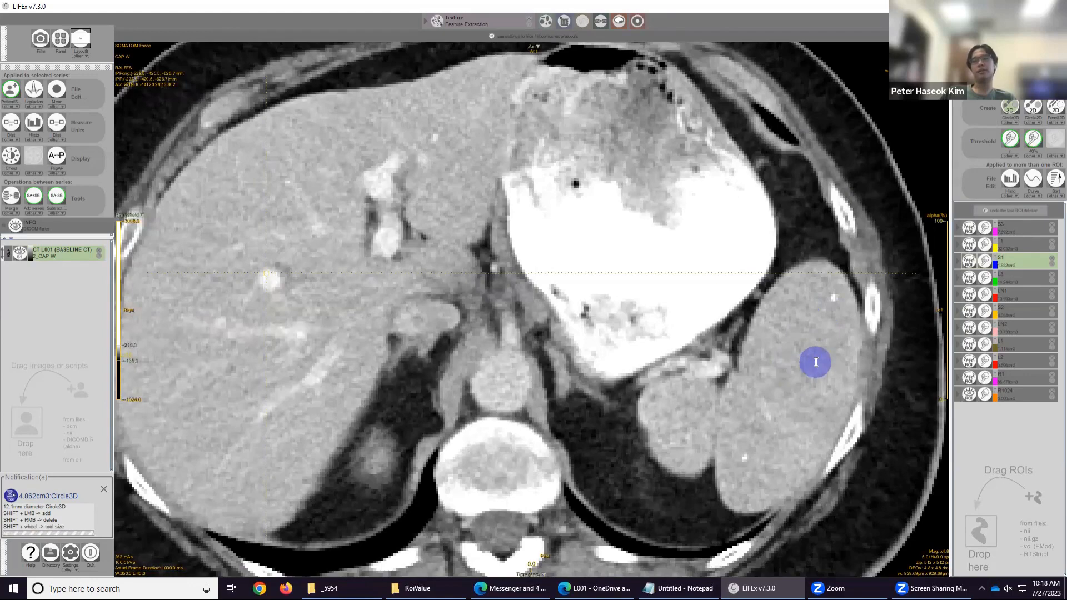
scroll(787, 407, down, 3)
Scroll back up to the lung apices and the right upper-lobe mass, resizing the 3D circle brush to about 24 mm.
scroll(787, 408, up, 15)
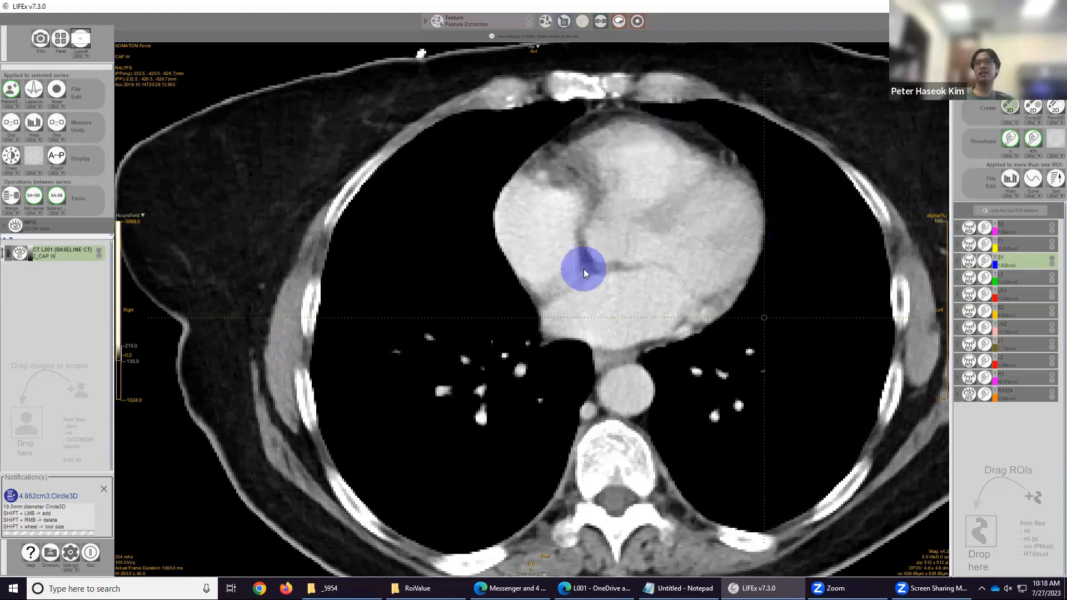
scroll(584, 271, up, 6)
scroll(588, 275, up, 10)
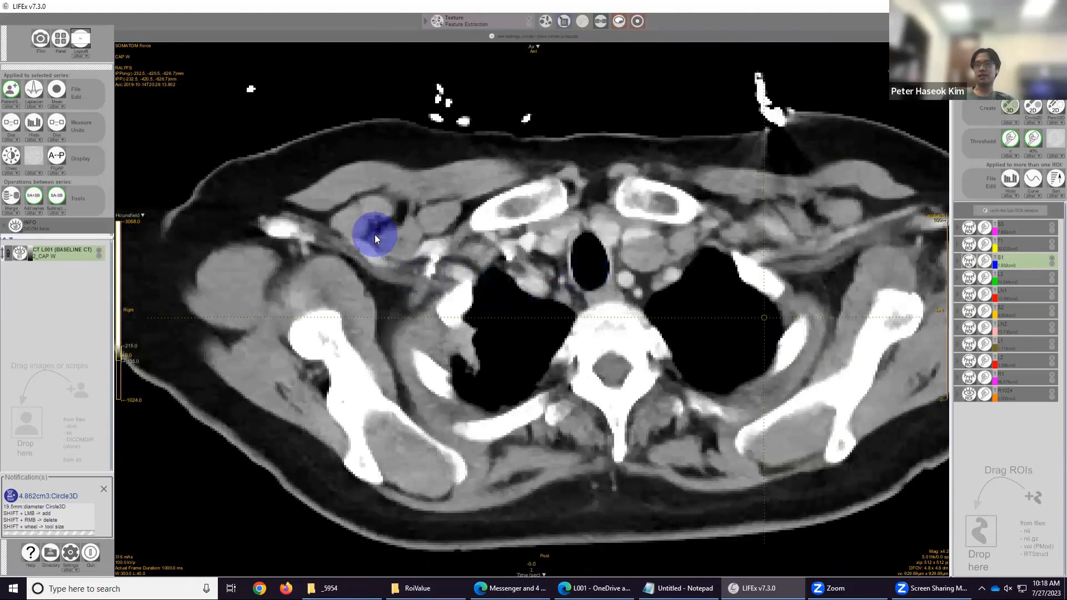
scroll(374, 234, up, 3)
scroll(756, 294, down, 5)
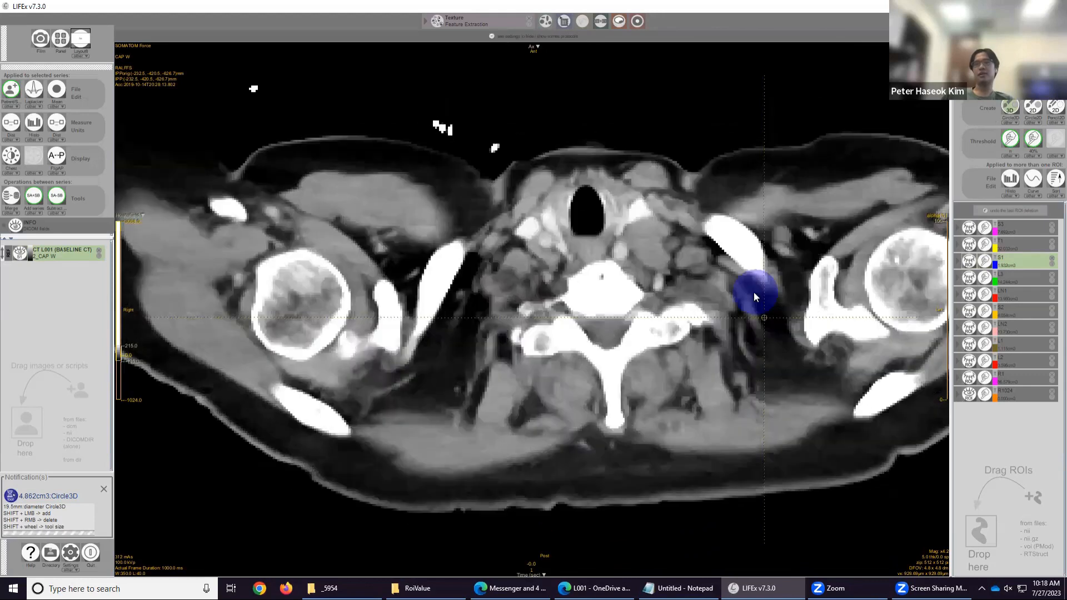
scroll(753, 291, down, 6)
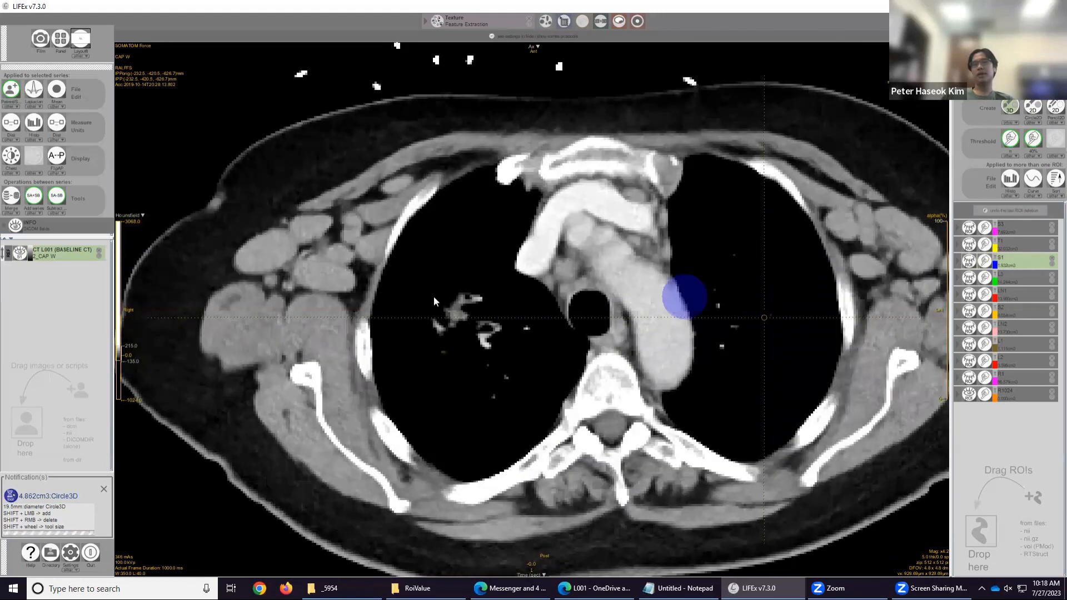
scroll(448, 301, up, 12)
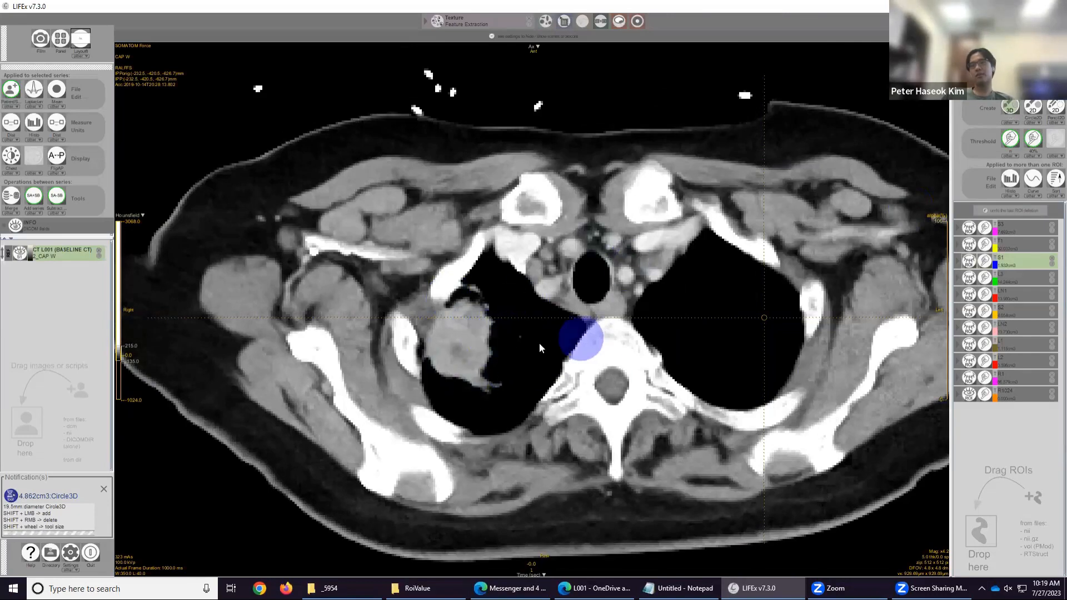
scroll(489, 336, down, 2)
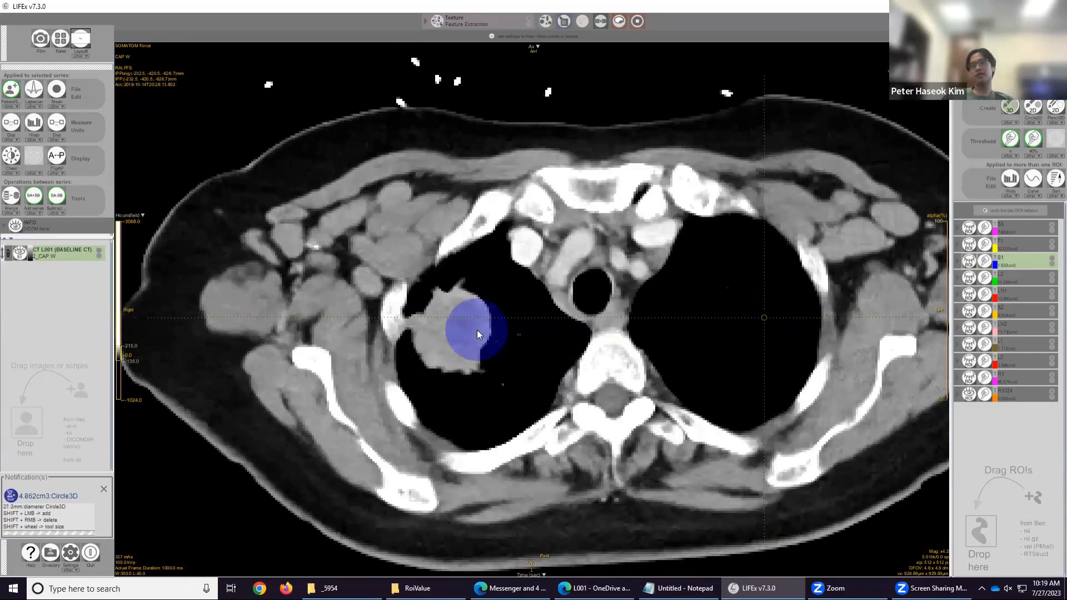
scroll(476, 332, up, 5)
scroll(472, 334, down, 6)
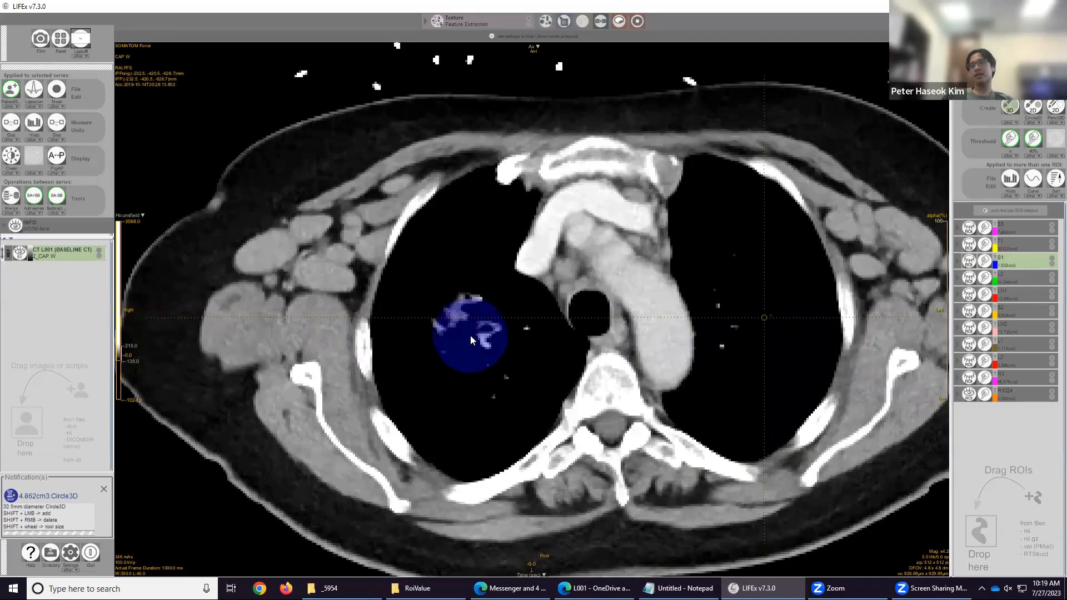
scroll(470, 335, down, 2)
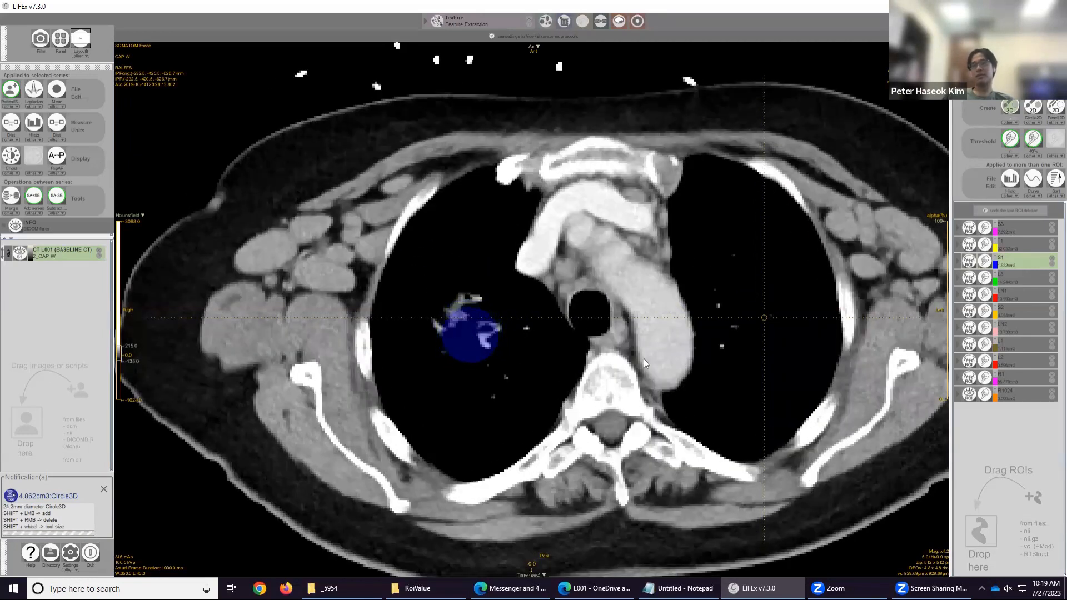
scroll(636, 364, up, 5)
scroll(636, 363, down, 4)
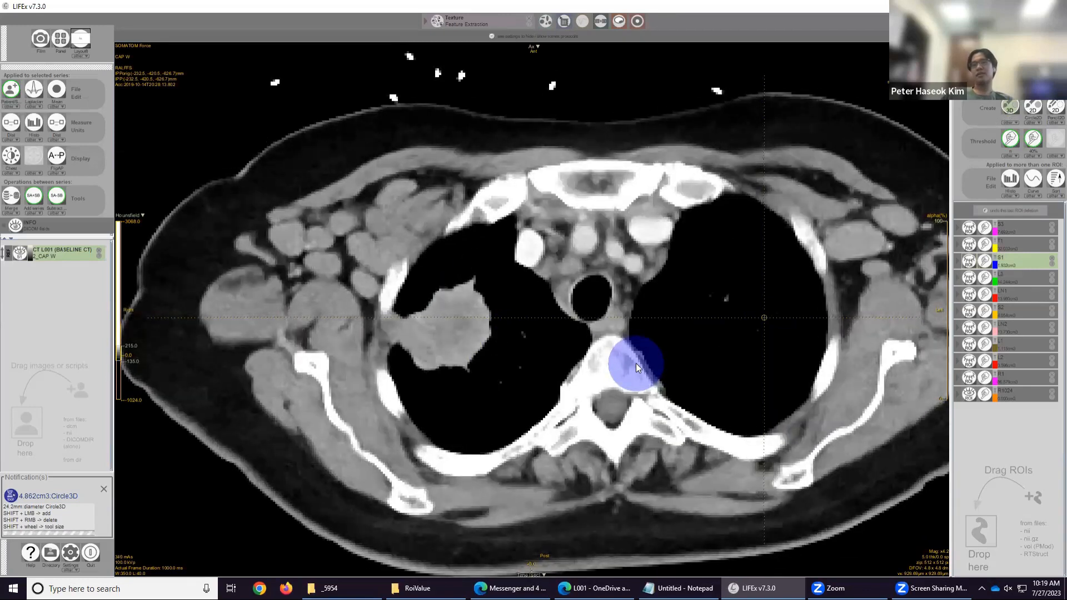